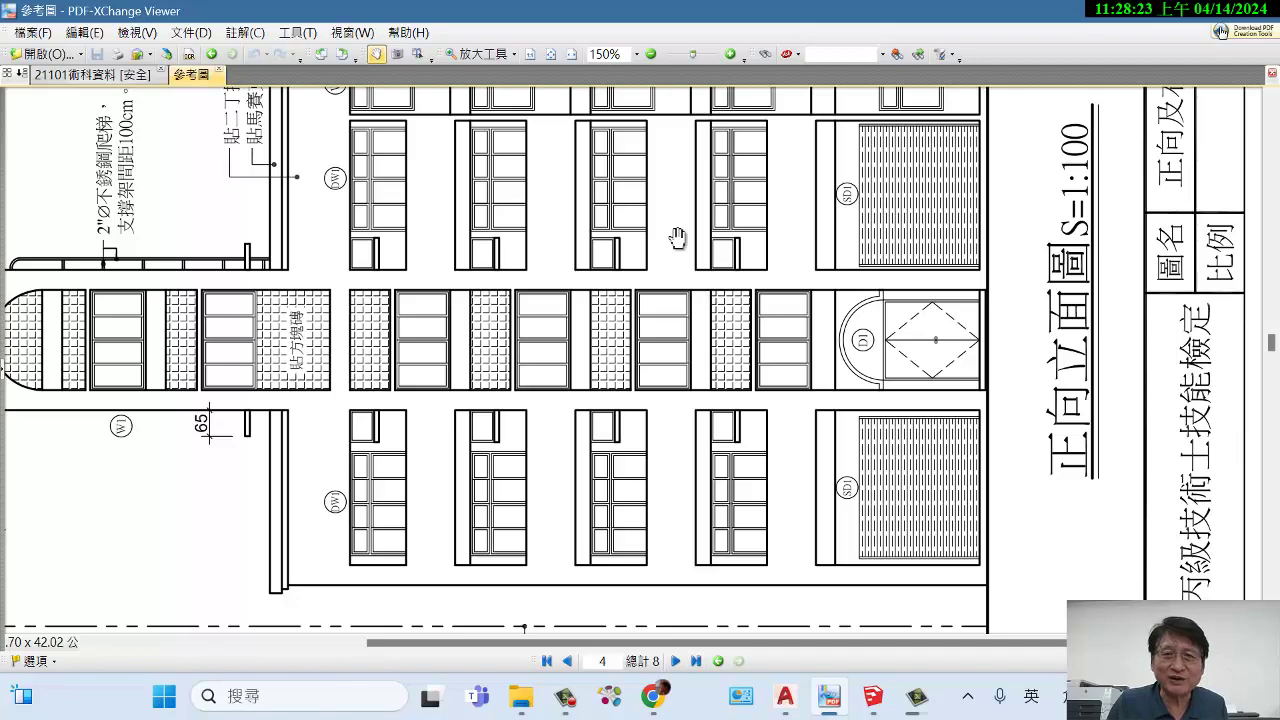
# Find the front balconies and stairwell on the 貳至伍層平面圖 floor plan in the reference PDF.
pyautogui.scroll(15, 677, 237)
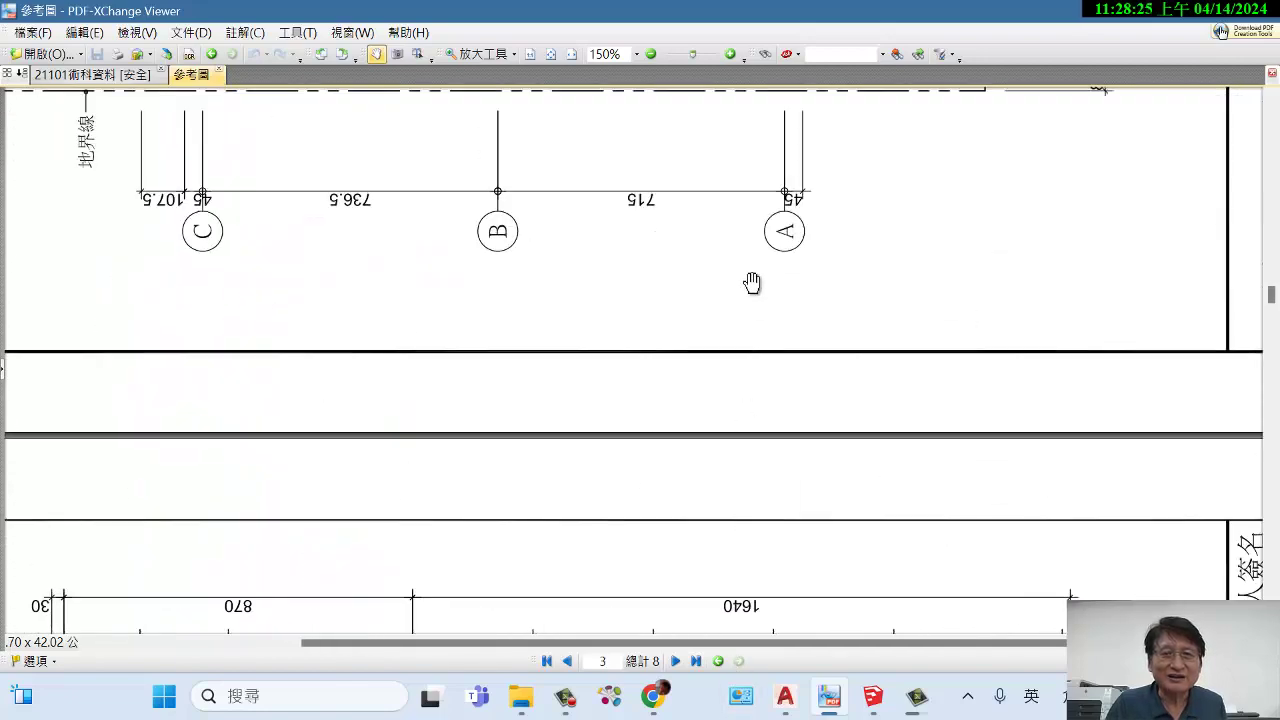
pyautogui.scroll(15, 752, 283)
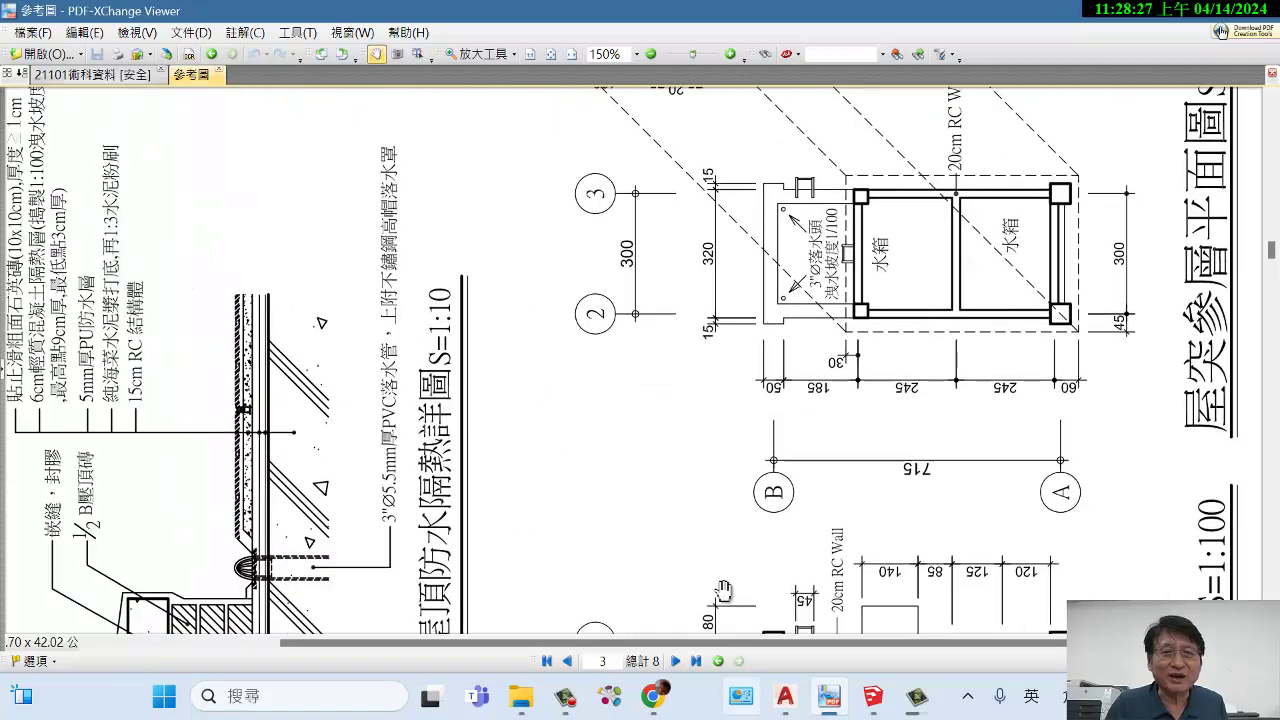
pyautogui.scroll(15, 723, 591)
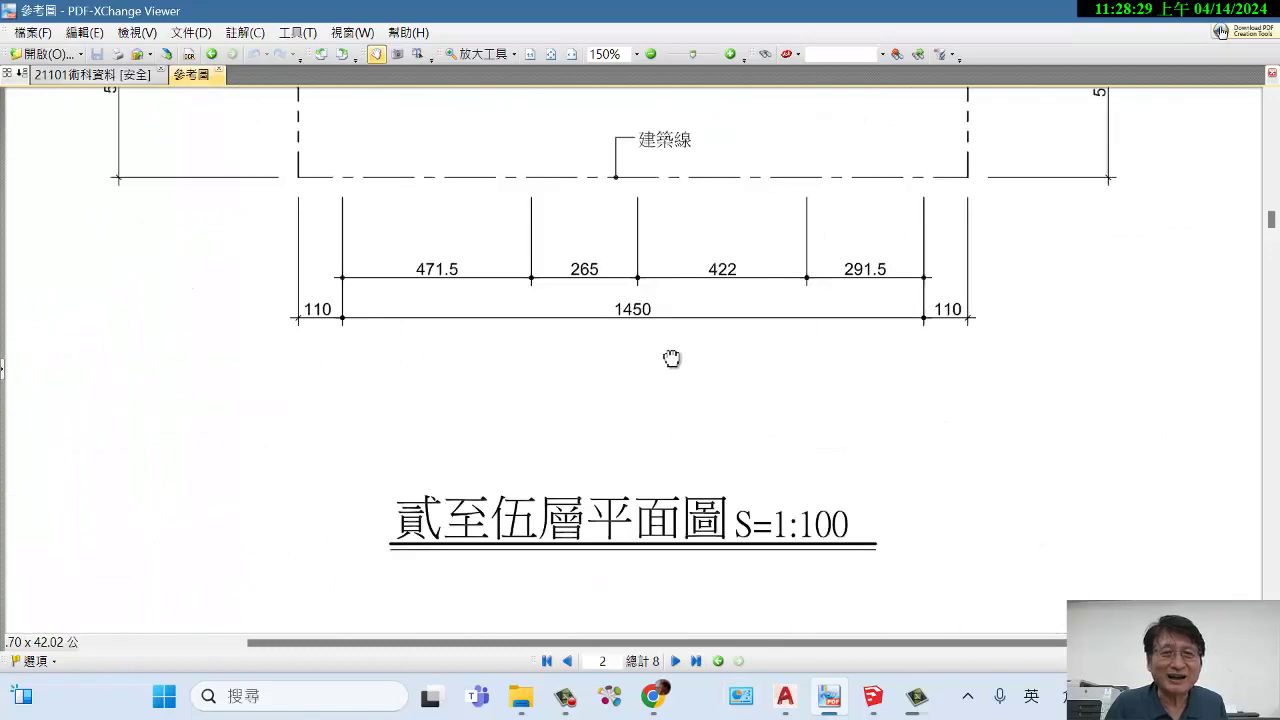
pyautogui.scroll(10, 671, 358)
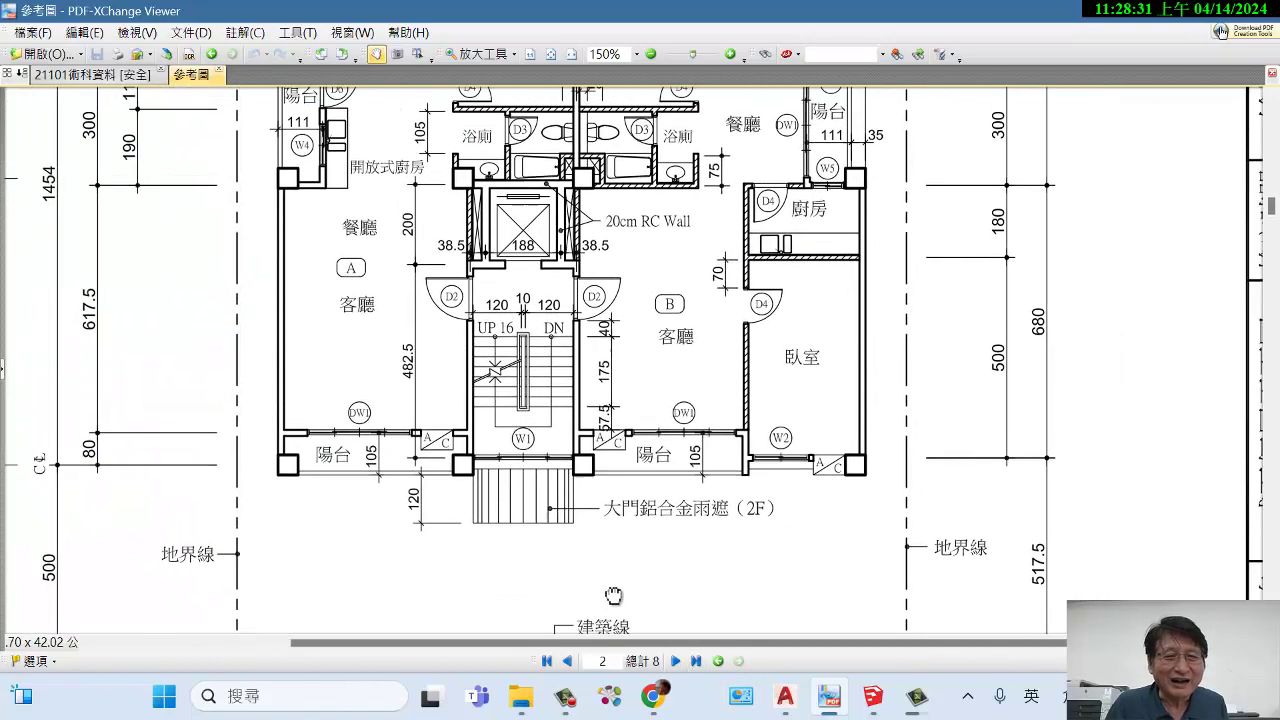
pyautogui.scroll(1, 613, 595)
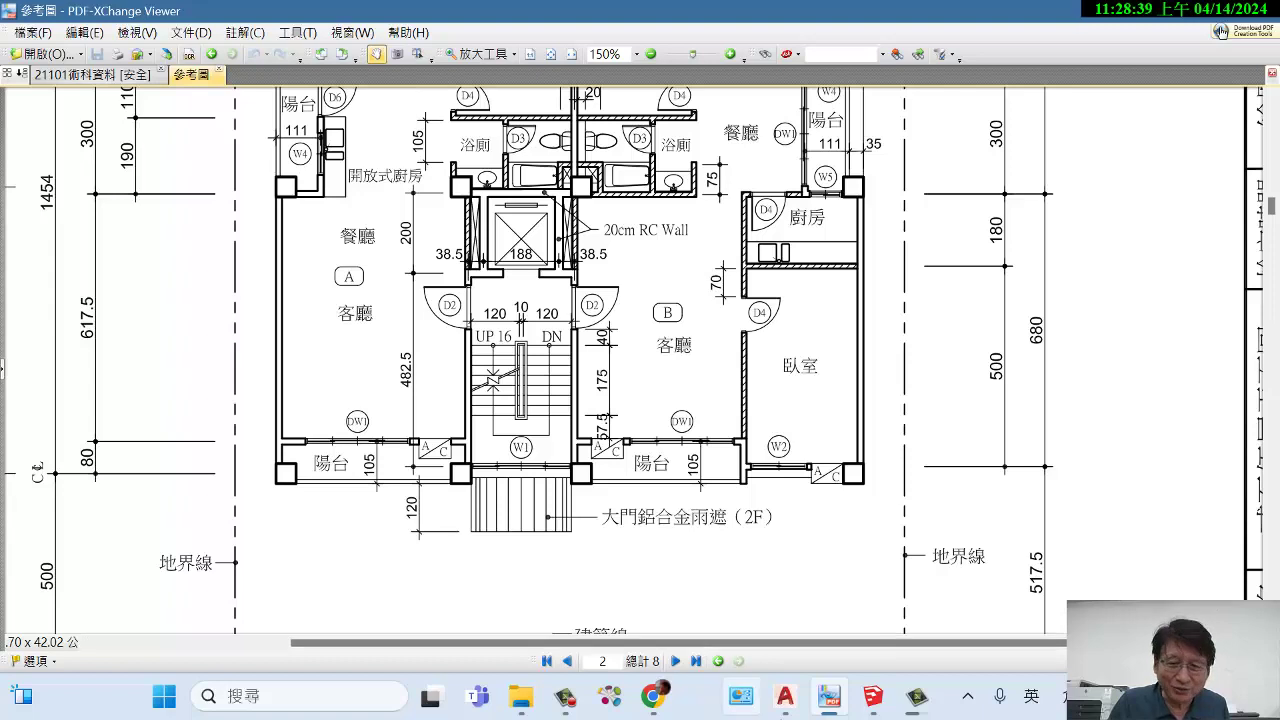
# In the AutoCAD drawing, copy the vertical column centreline beside the stairwell to the facing column edges on both sides of the left front bay.
pyautogui.click(786, 700)
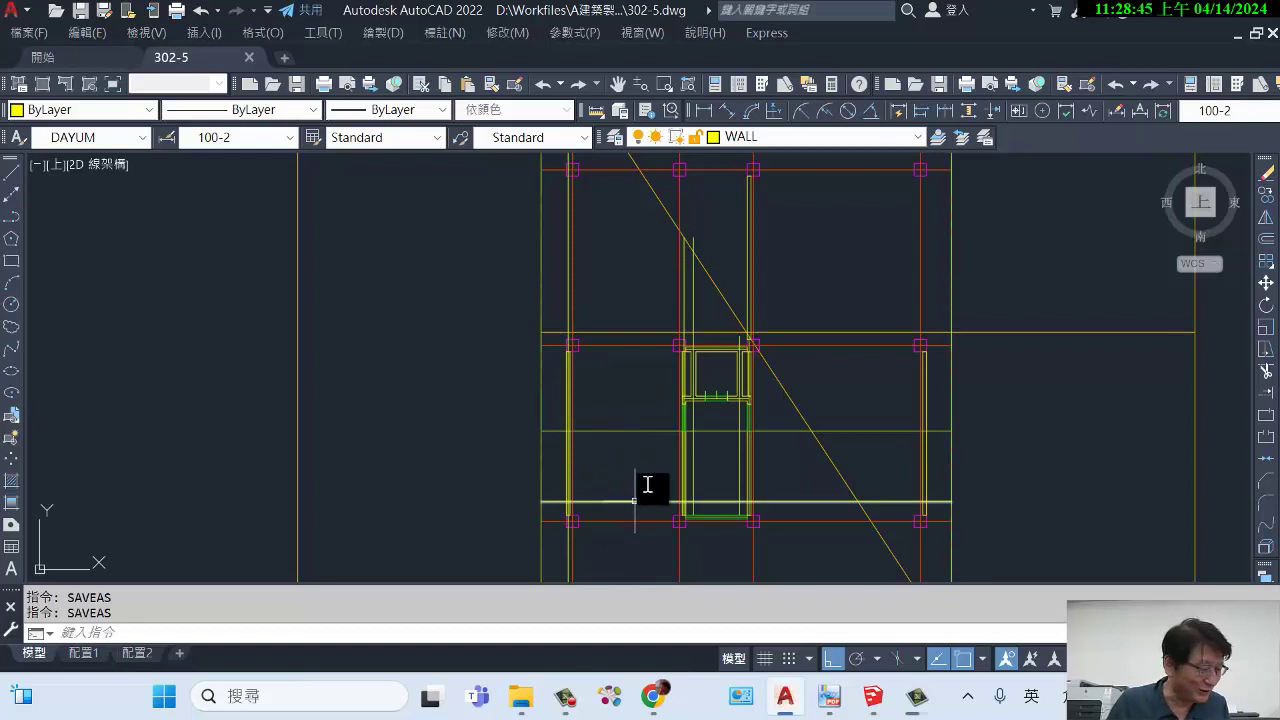
pyautogui.scroll(2, 648, 490)
pyautogui.moveTo(648, 490); pyautogui.dragTo(651, 377, button='middle')
pyautogui.scroll(4, 600, 371)
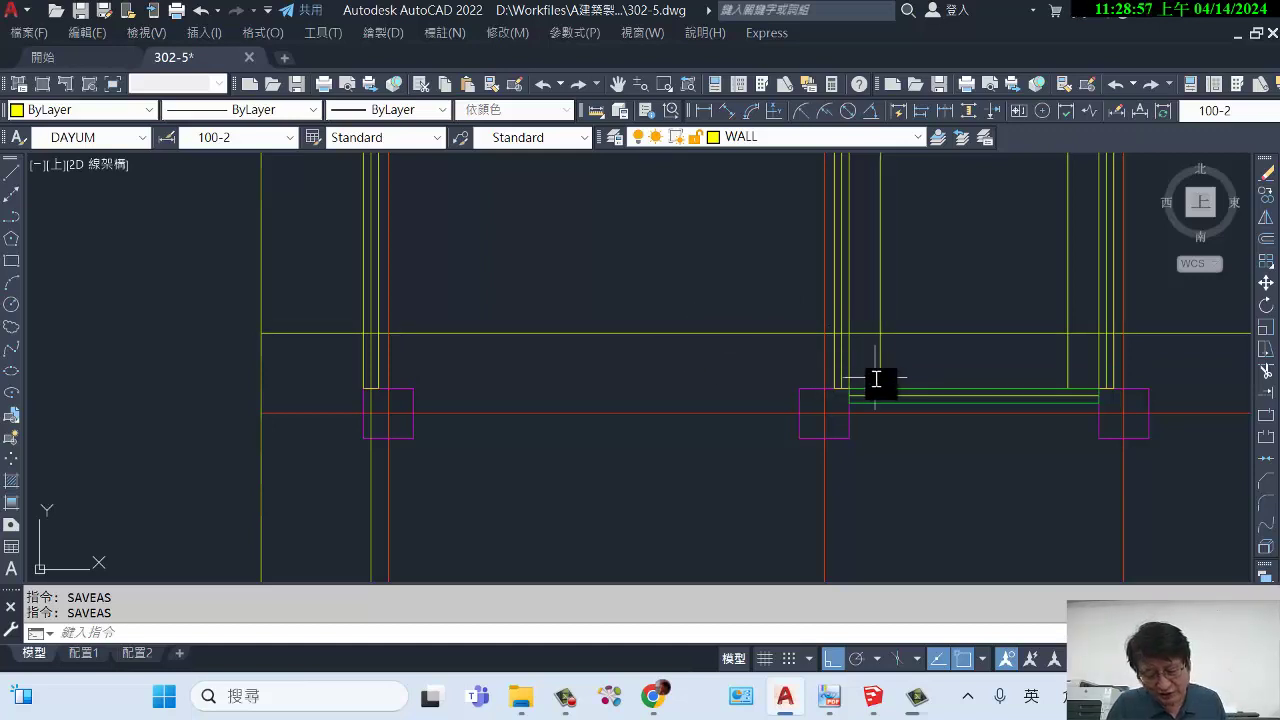
pyautogui.write('co')
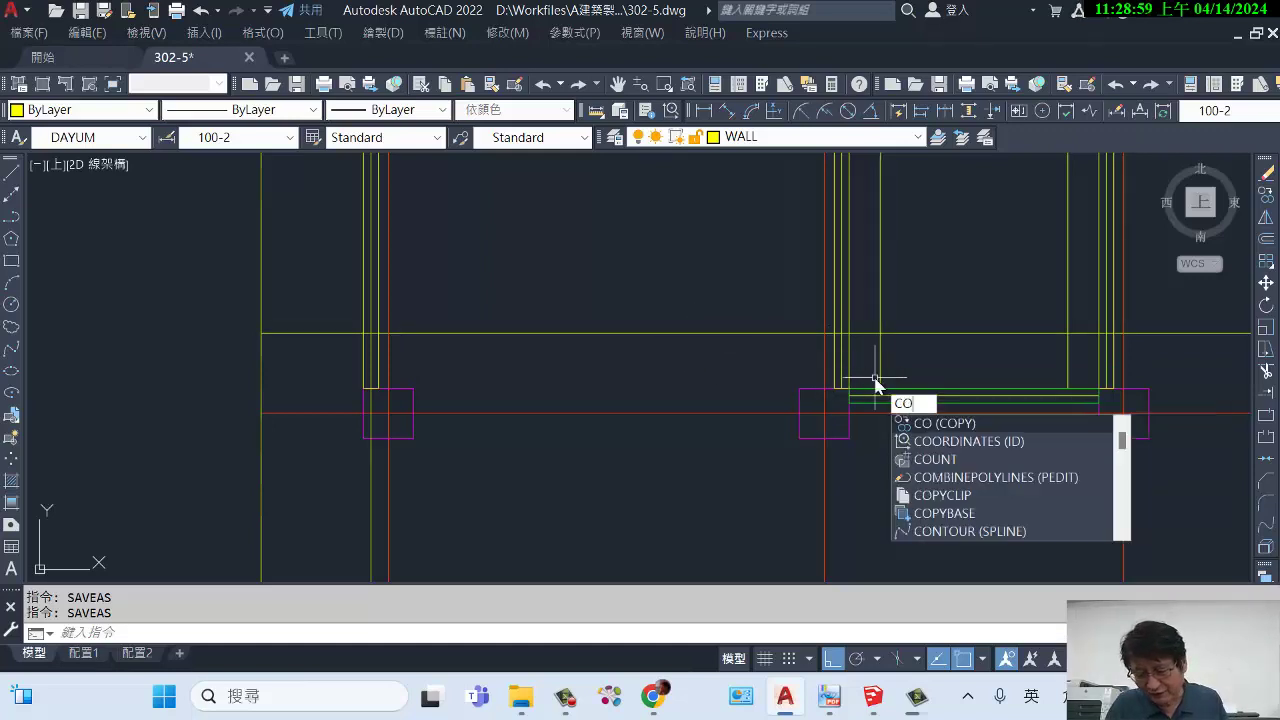
pyautogui.press('Return')
pyautogui.click(825, 357)
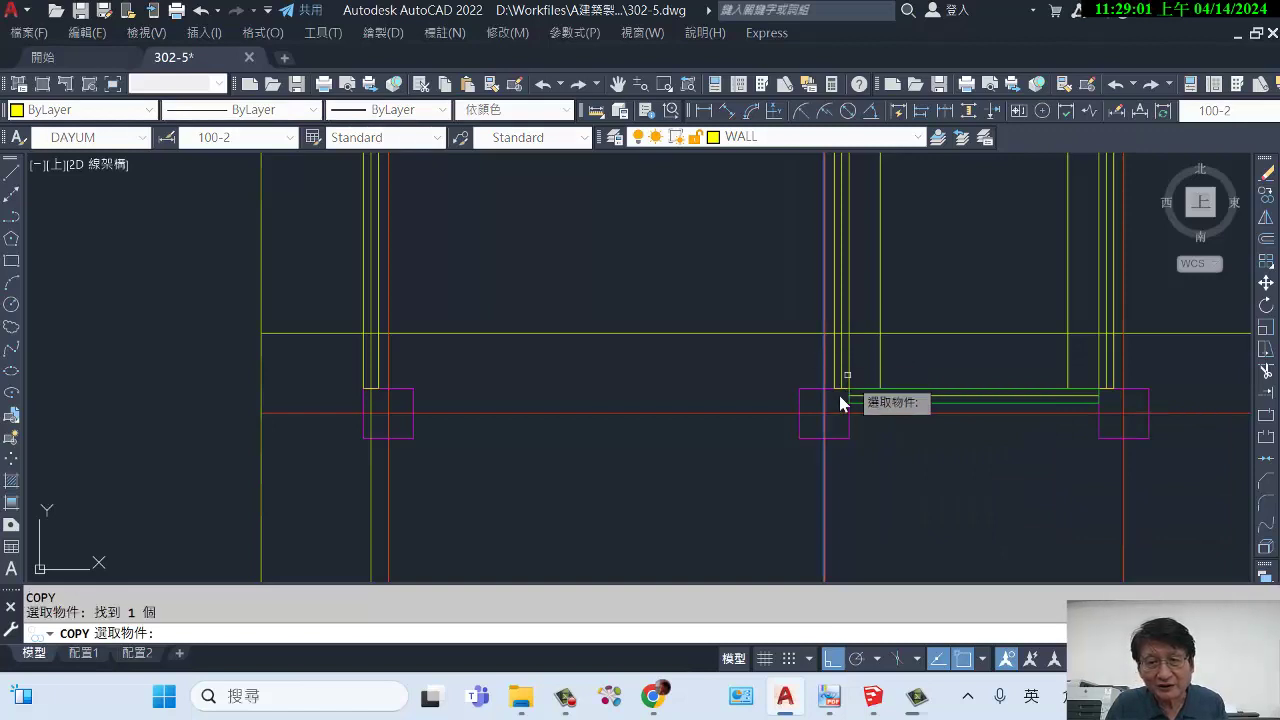
pyautogui.press('Return')
pyautogui.click(825, 397)
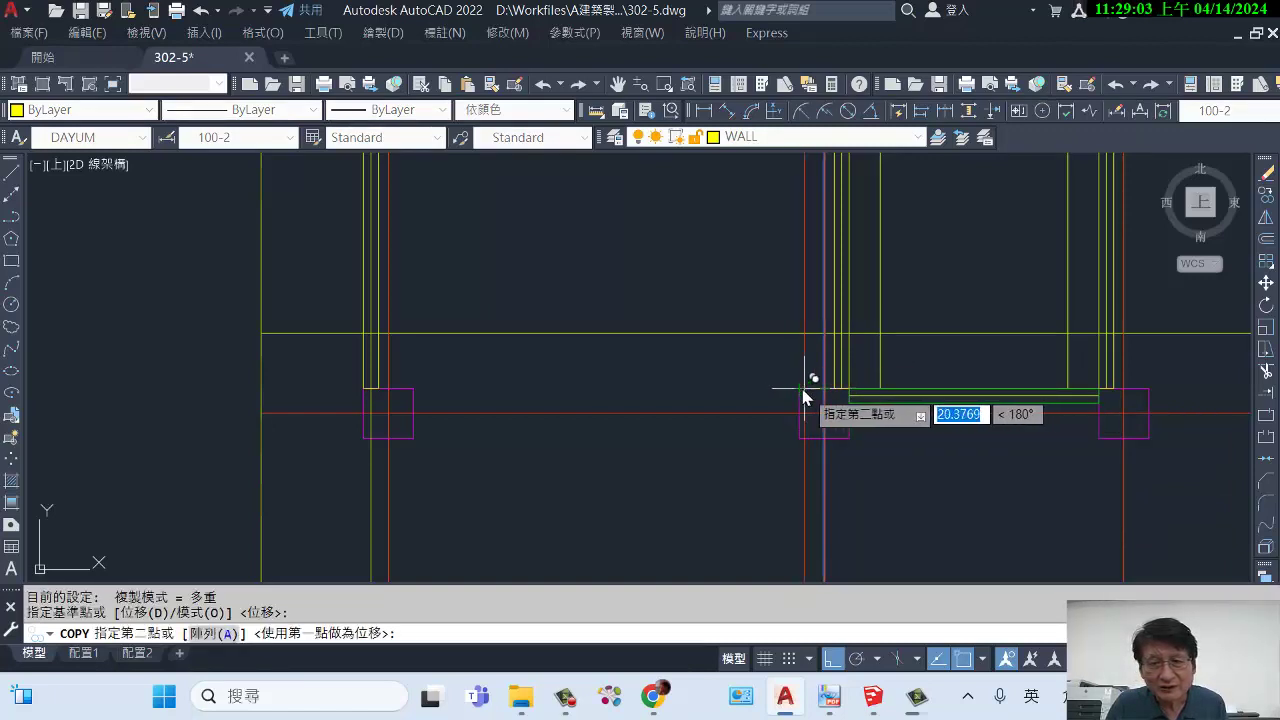
pyautogui.click(421, 377)
pyautogui.press('Return')
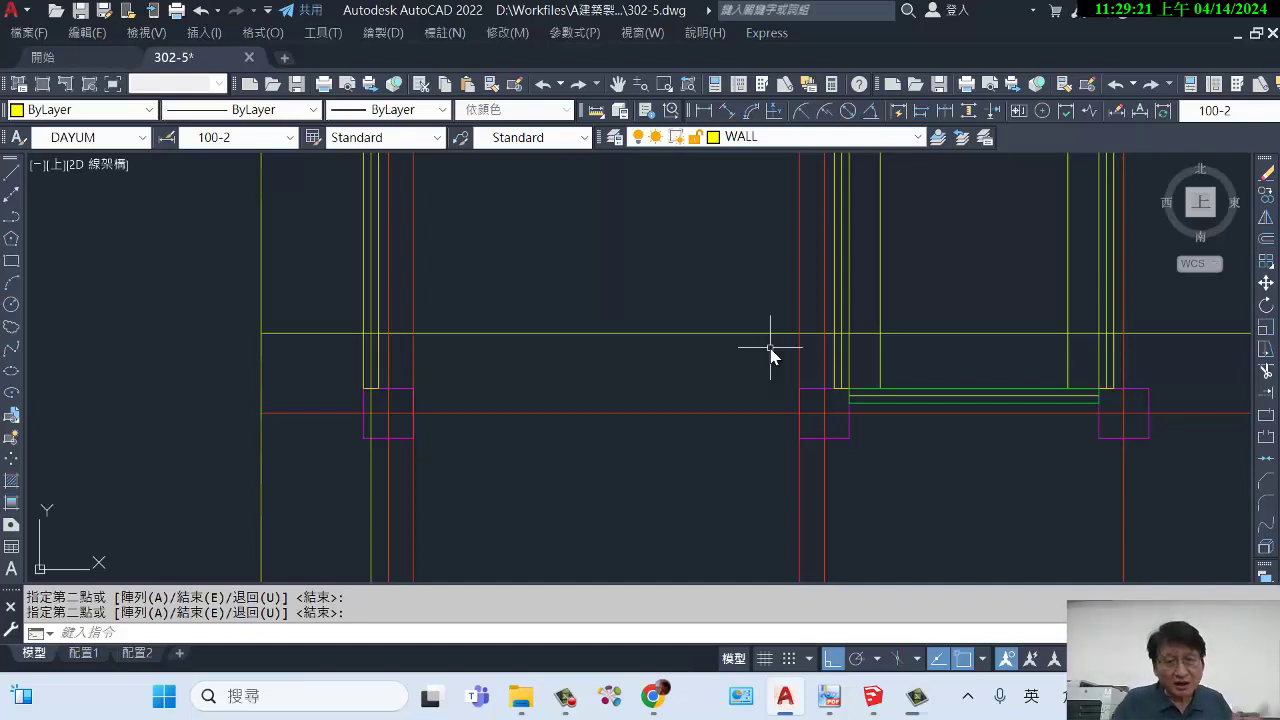
# Measure the distance between the two copied lines along the front balcony wall line.
pyautogui.write('di')
pyautogui.press('Return')
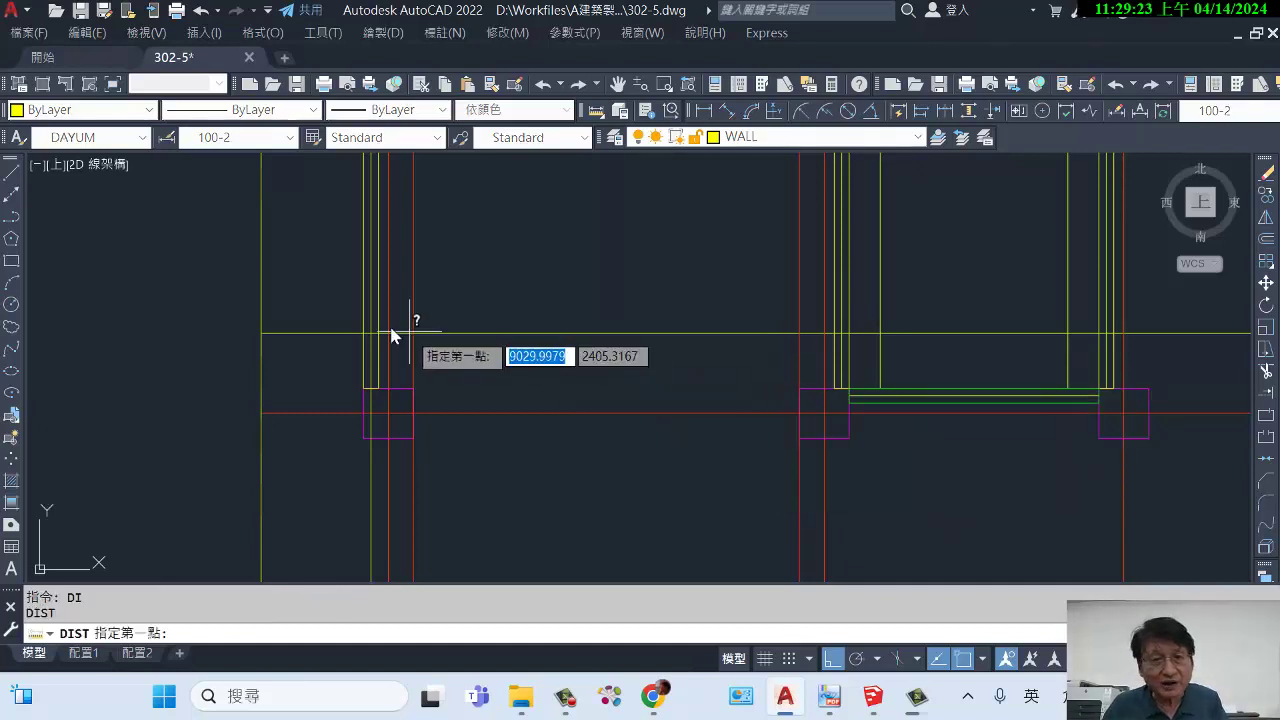
pyautogui.click(410, 333)
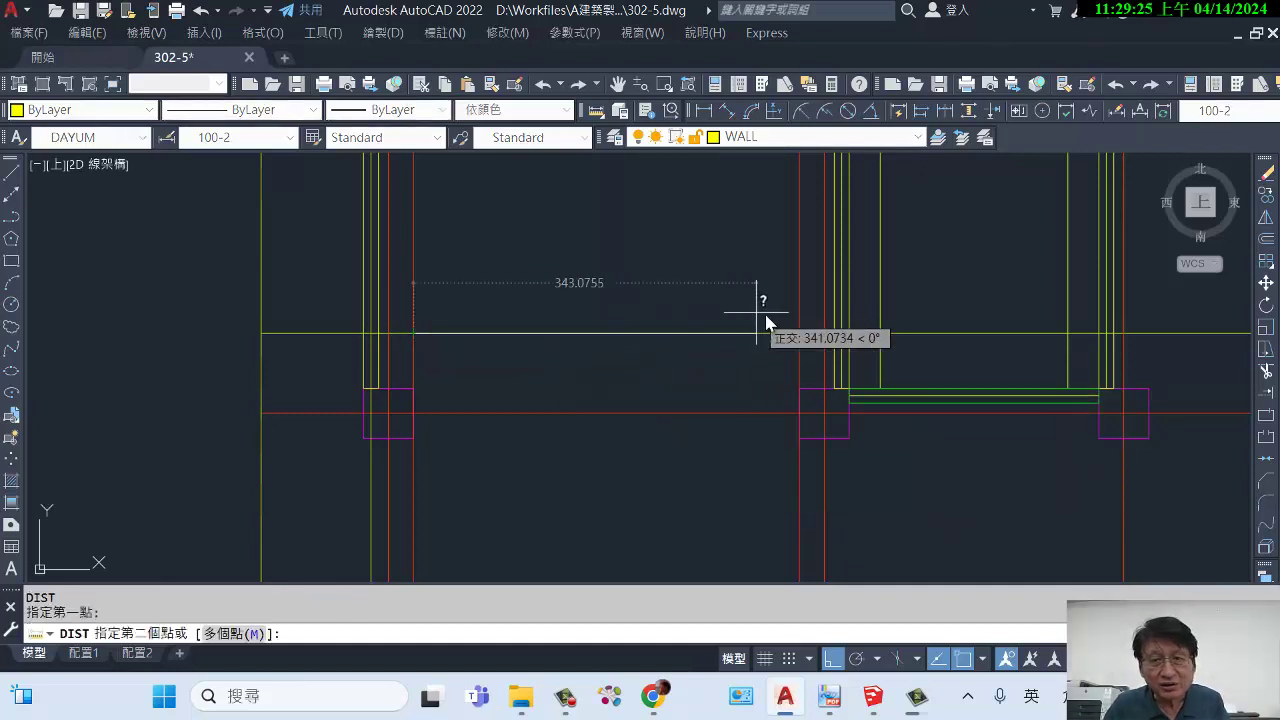
pyautogui.click(799, 333)
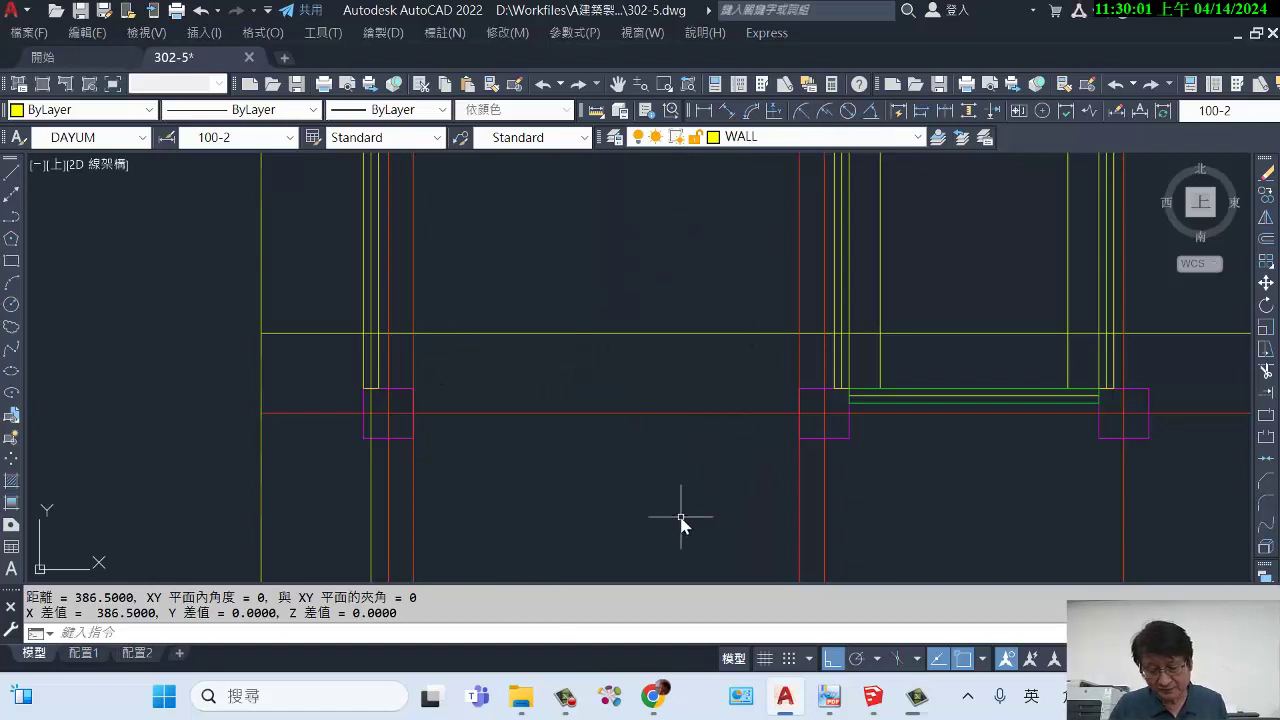
# Try a top-justified RC-WALL multiline at scale 15 from the stairwell wall to the column edge line, and undo it.
pyautogui.write('ml')
pyautogui.press('Return')
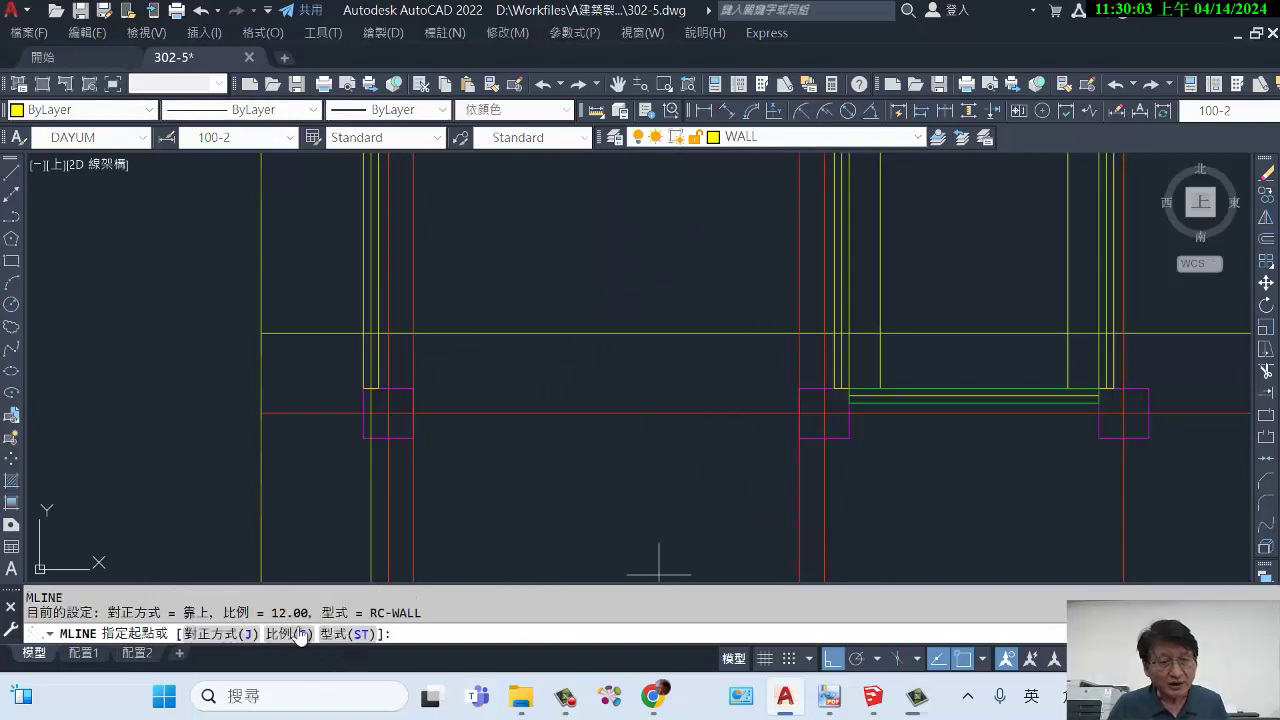
pyautogui.write('s')
pyautogui.press('Return')
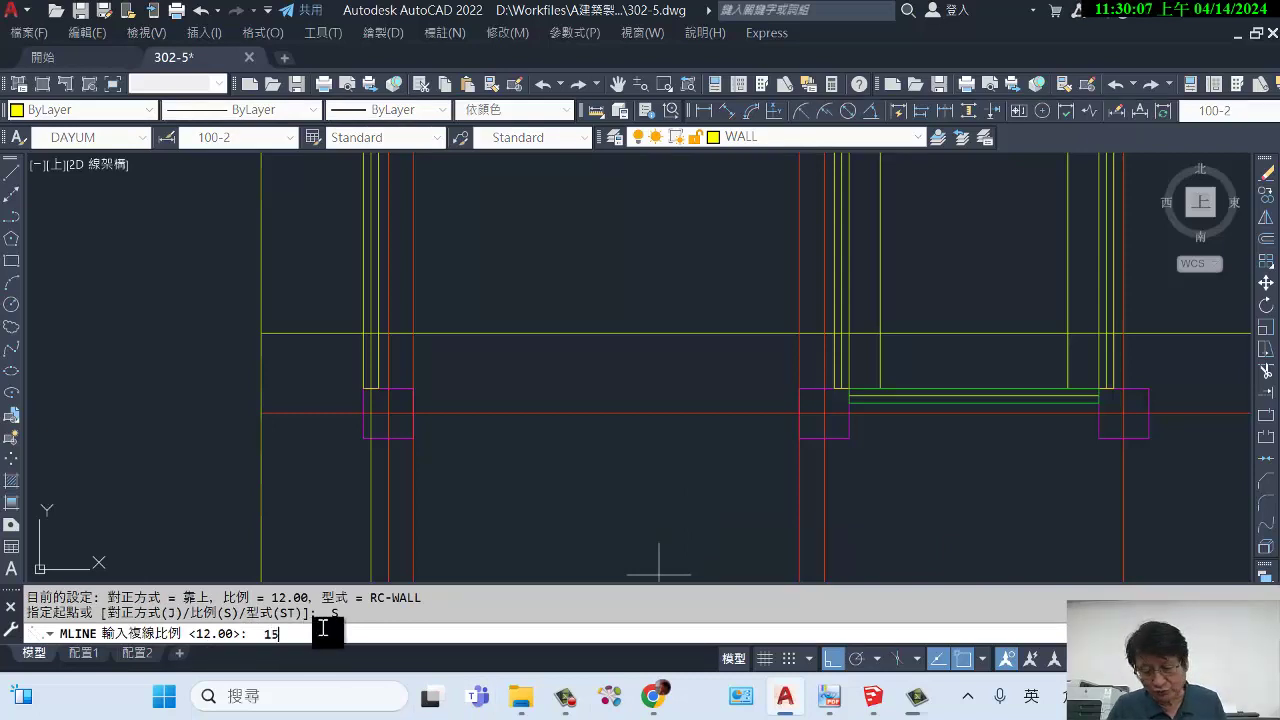
pyautogui.press('Return')
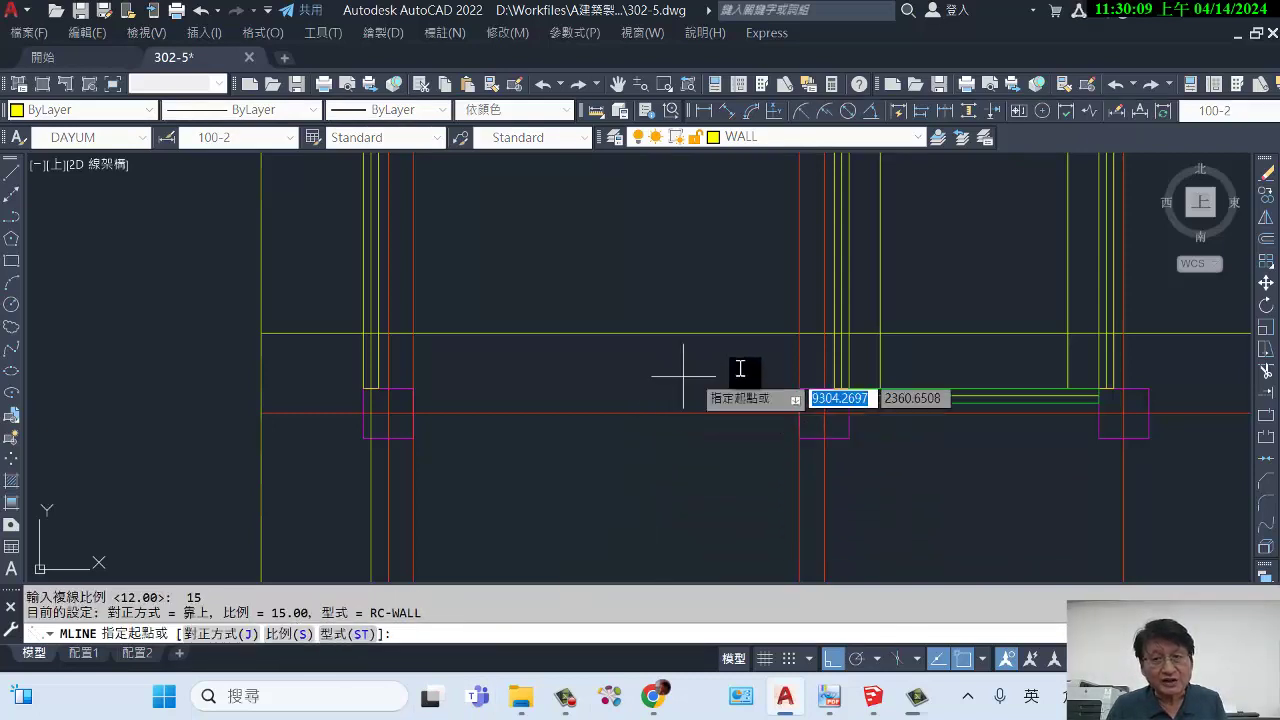
pyautogui.click(837, 333)
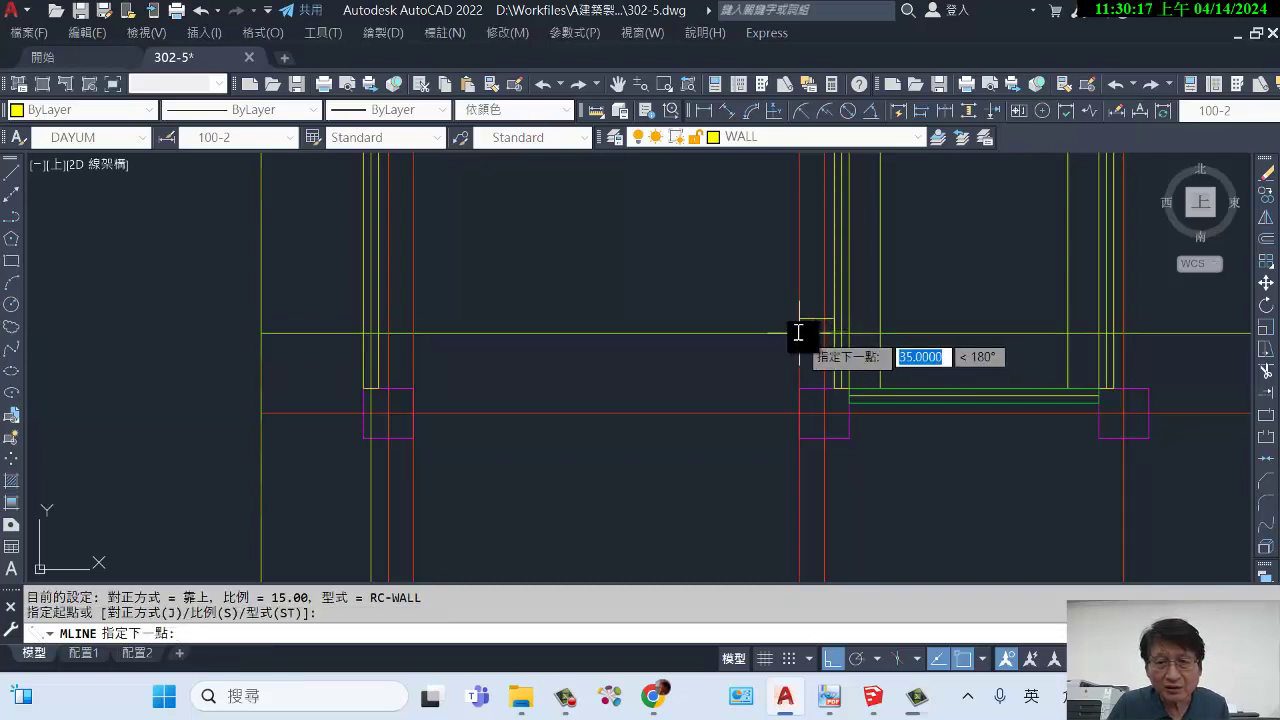
pyautogui.click(852, 340)
pyautogui.press('Return')
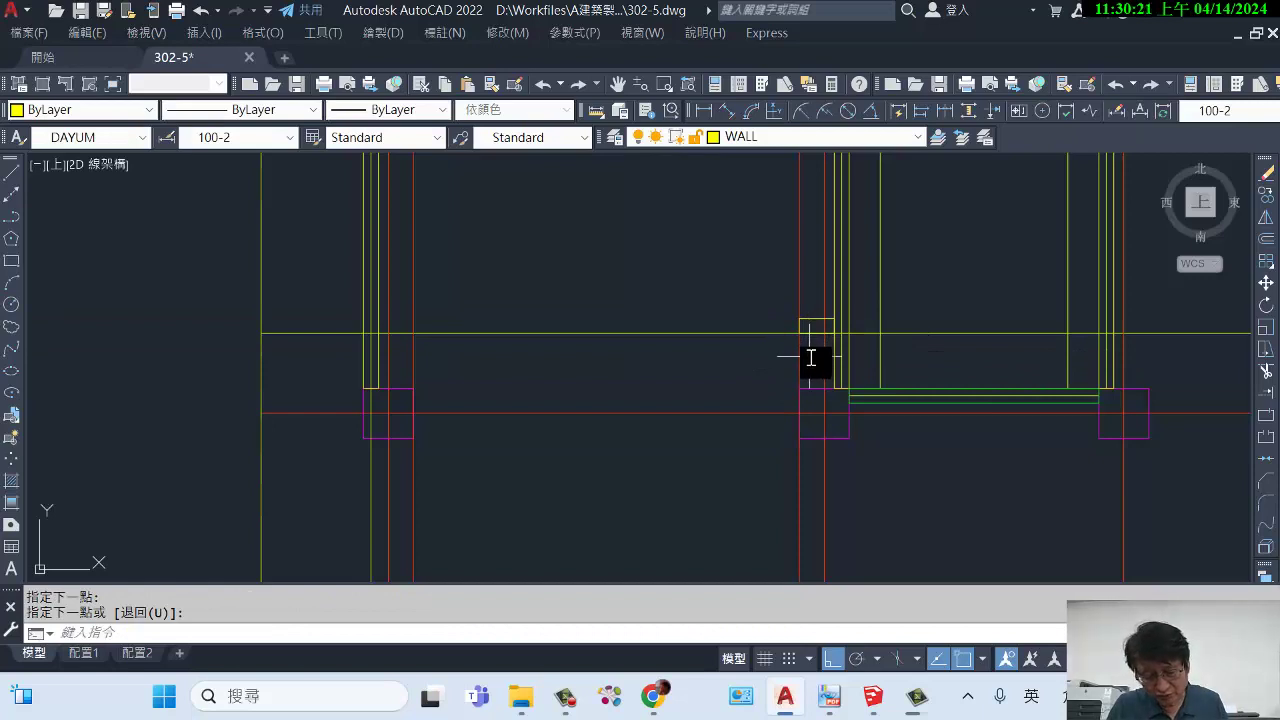
pyautogui.write('u')
pyautogui.press('Return')
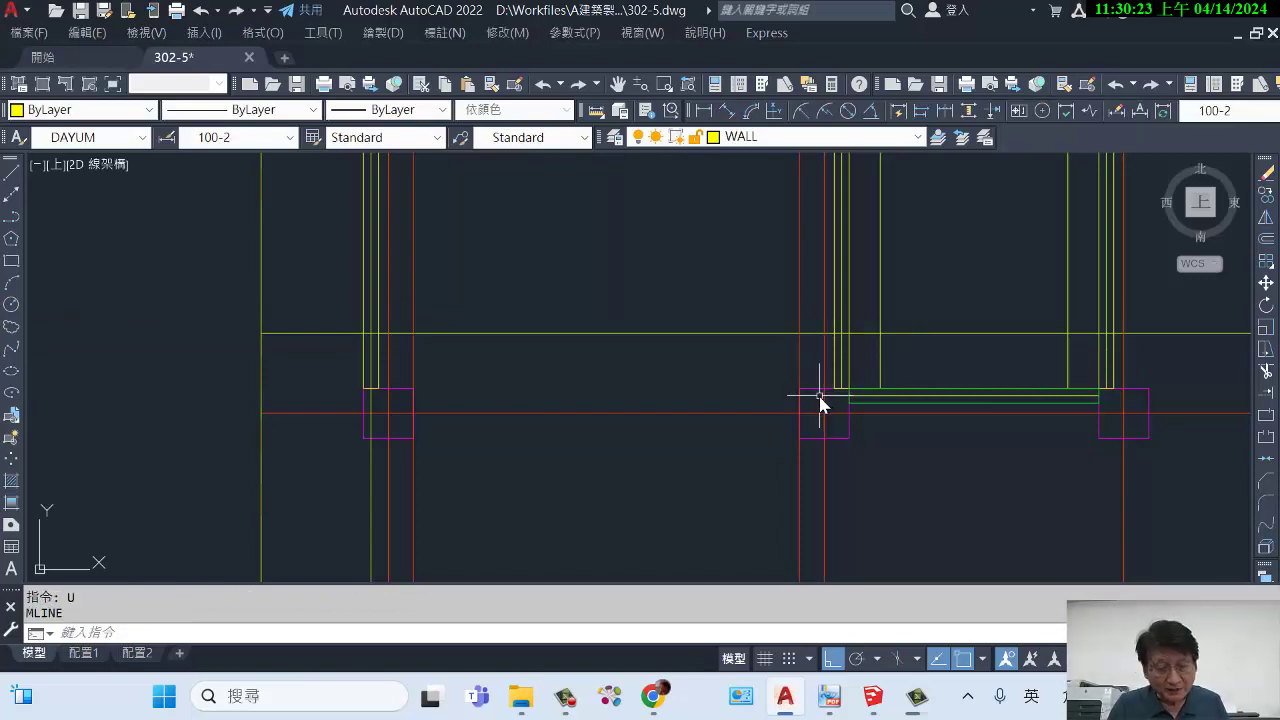
# Draw a centre-justified RC-WALL multiline along the balcony wall line from the stairwell wall's outer face to the column edge line.
pyautogui.write('ml')
pyautogui.press('Return')
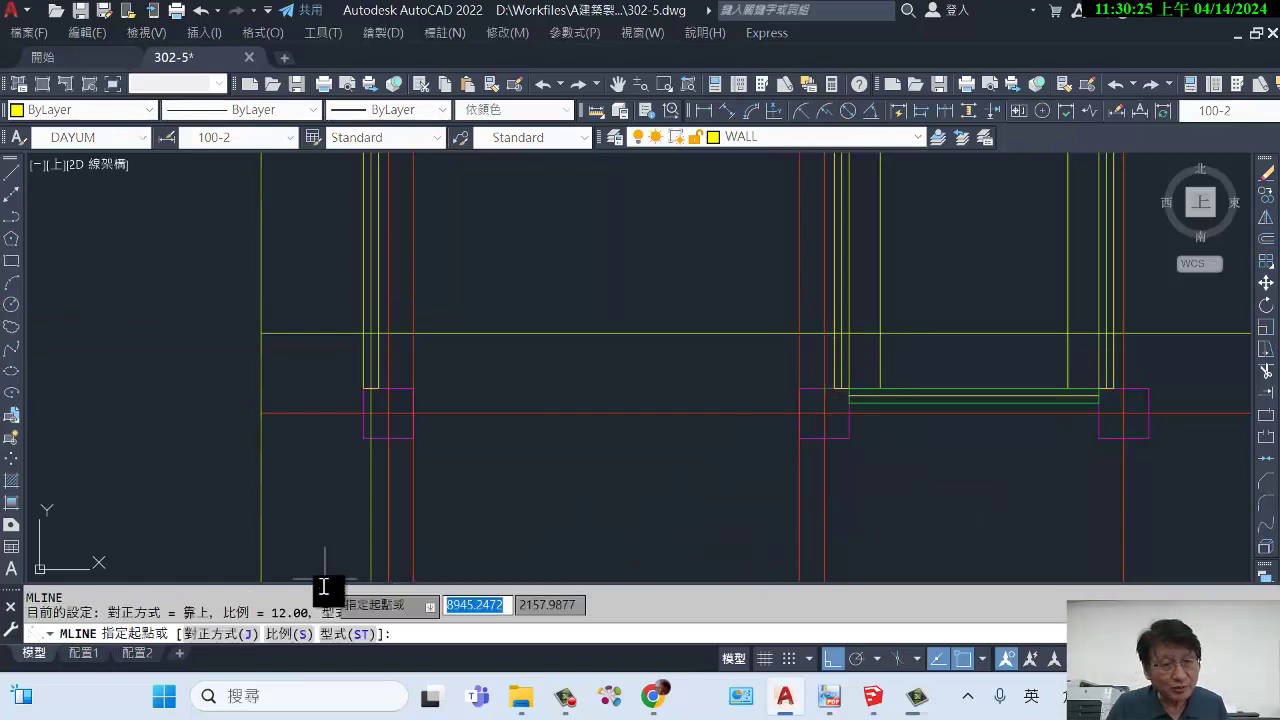
pyautogui.click(218, 635)
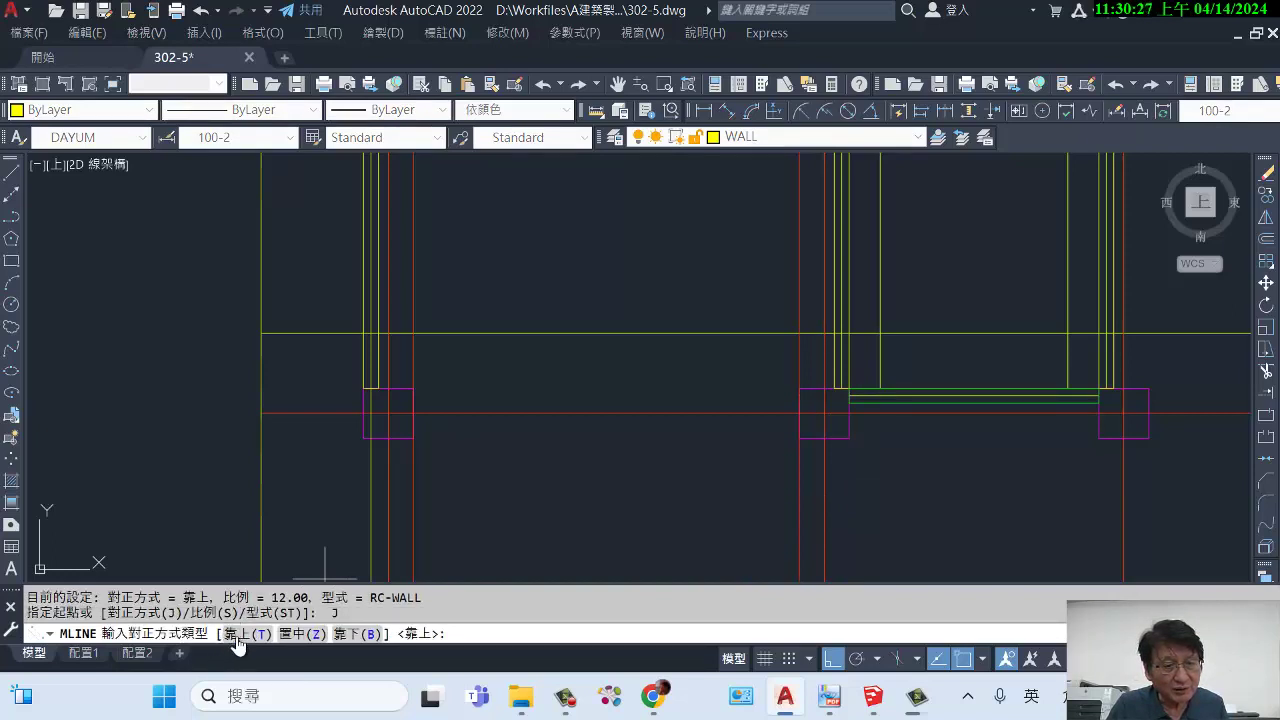
pyautogui.click(314, 635)
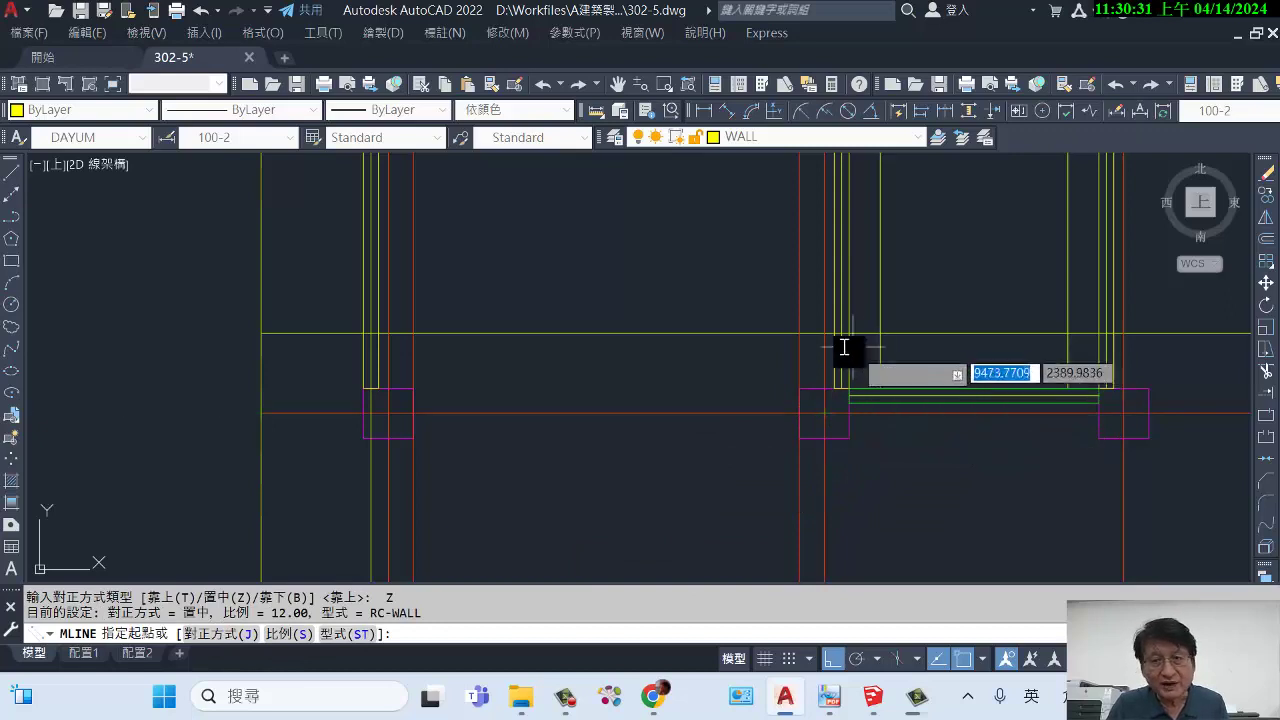
pyautogui.scroll(4, 843, 335)
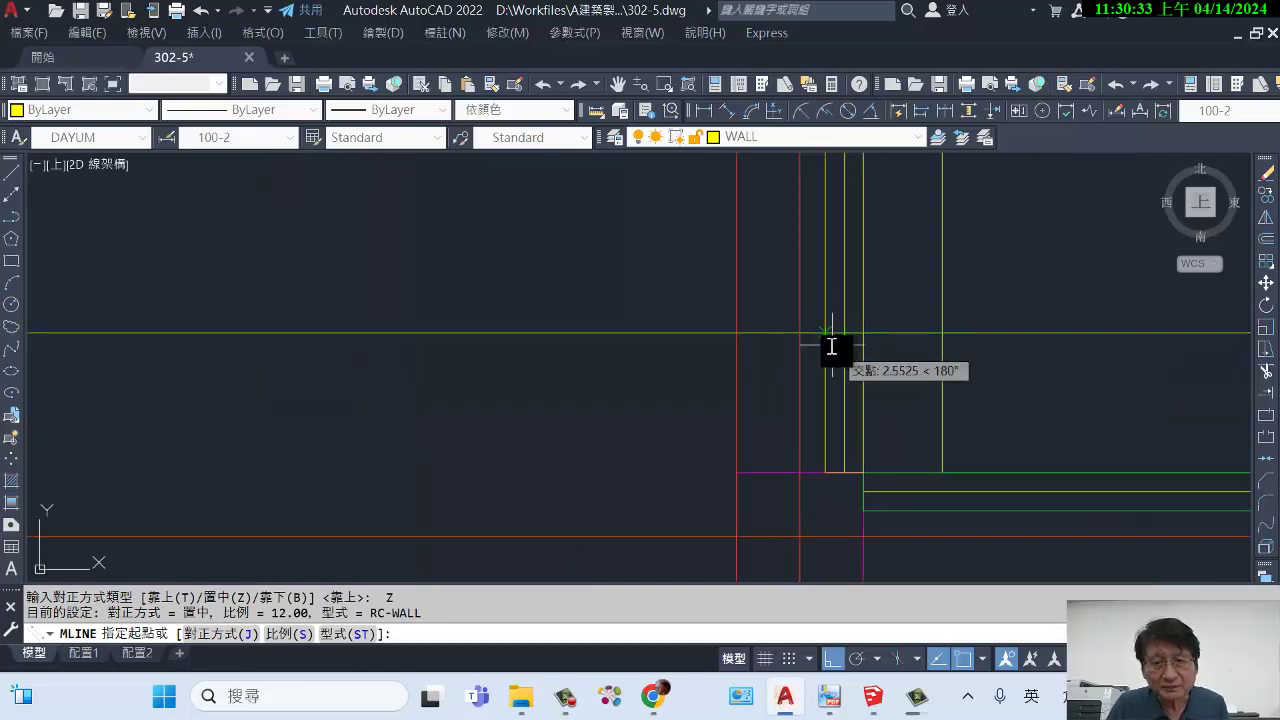
pyautogui.click(826, 332)
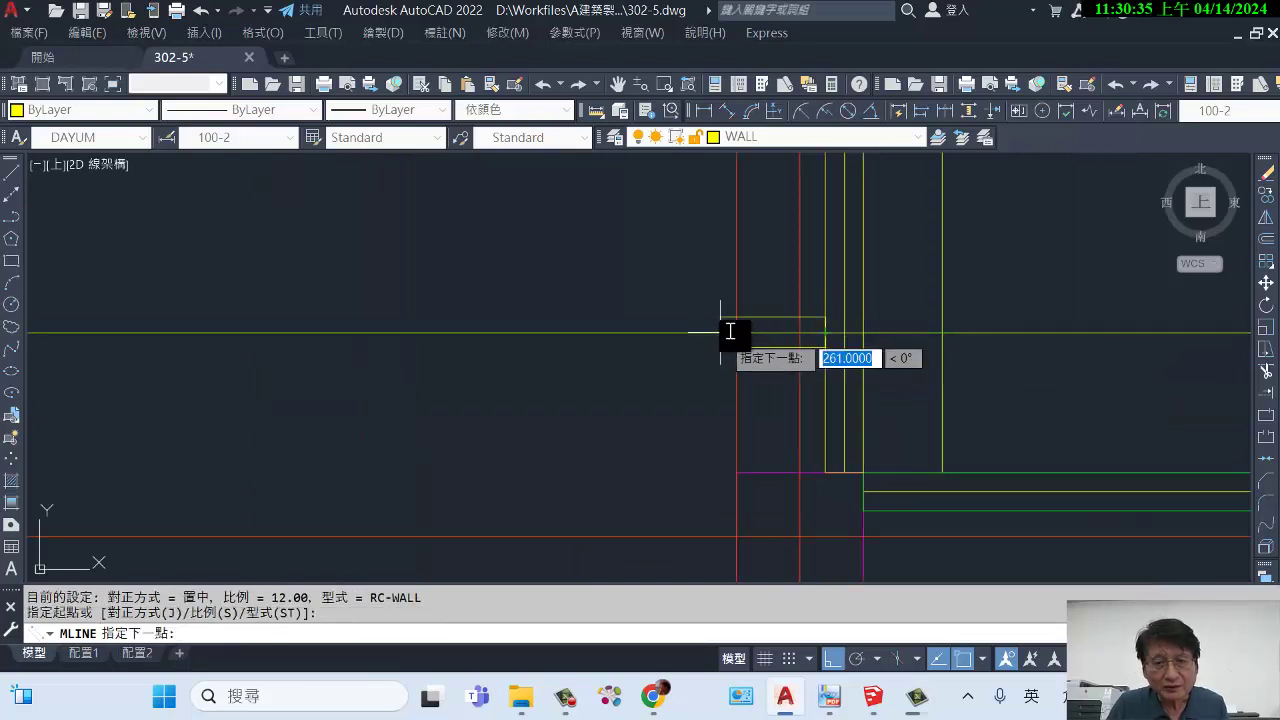
pyautogui.click(736, 332)
pyautogui.press('Return')
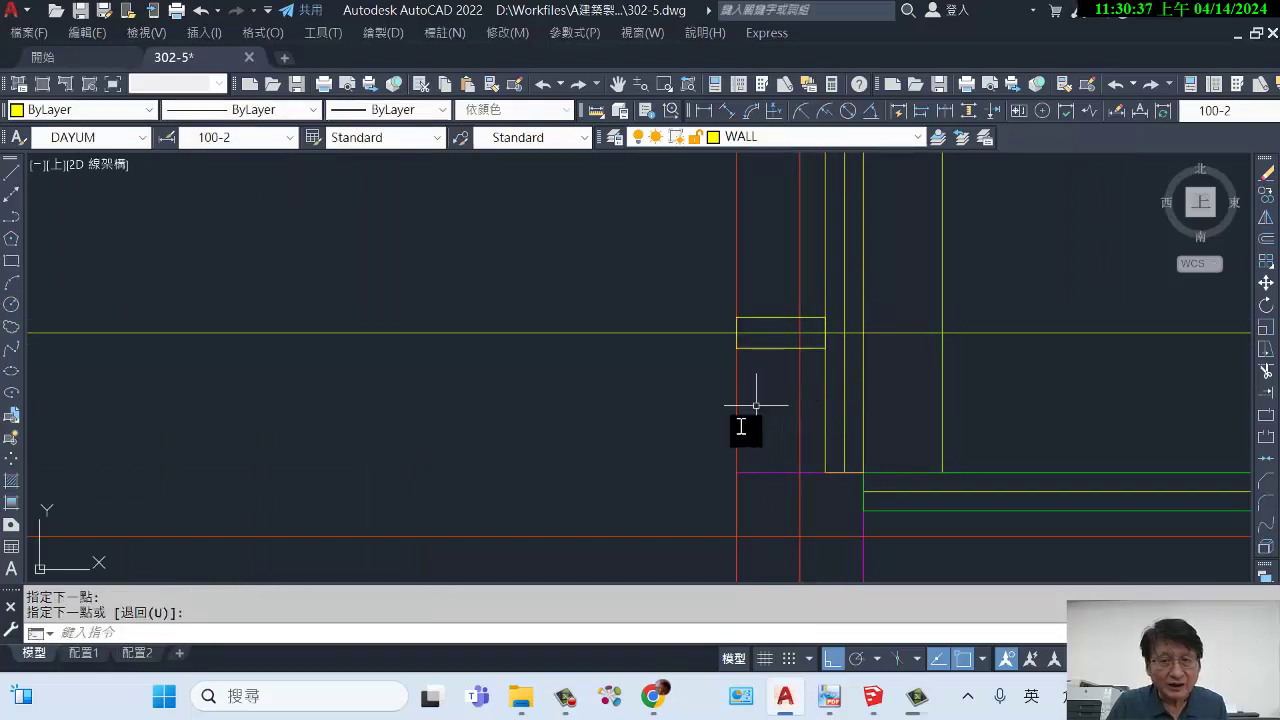
# Draw an 80-long multiline along the balcony wall line, continuing left from the end of the short wall piece.
pyautogui.press('Return')
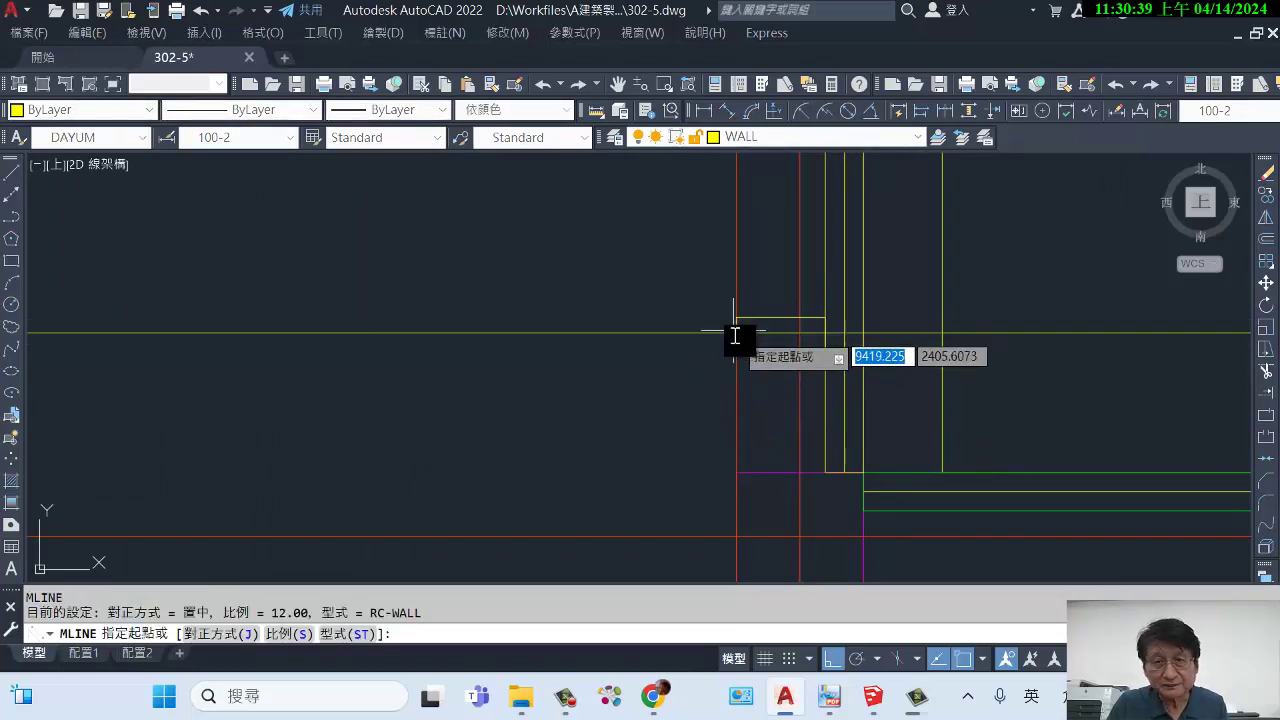
pyautogui.click(736, 332)
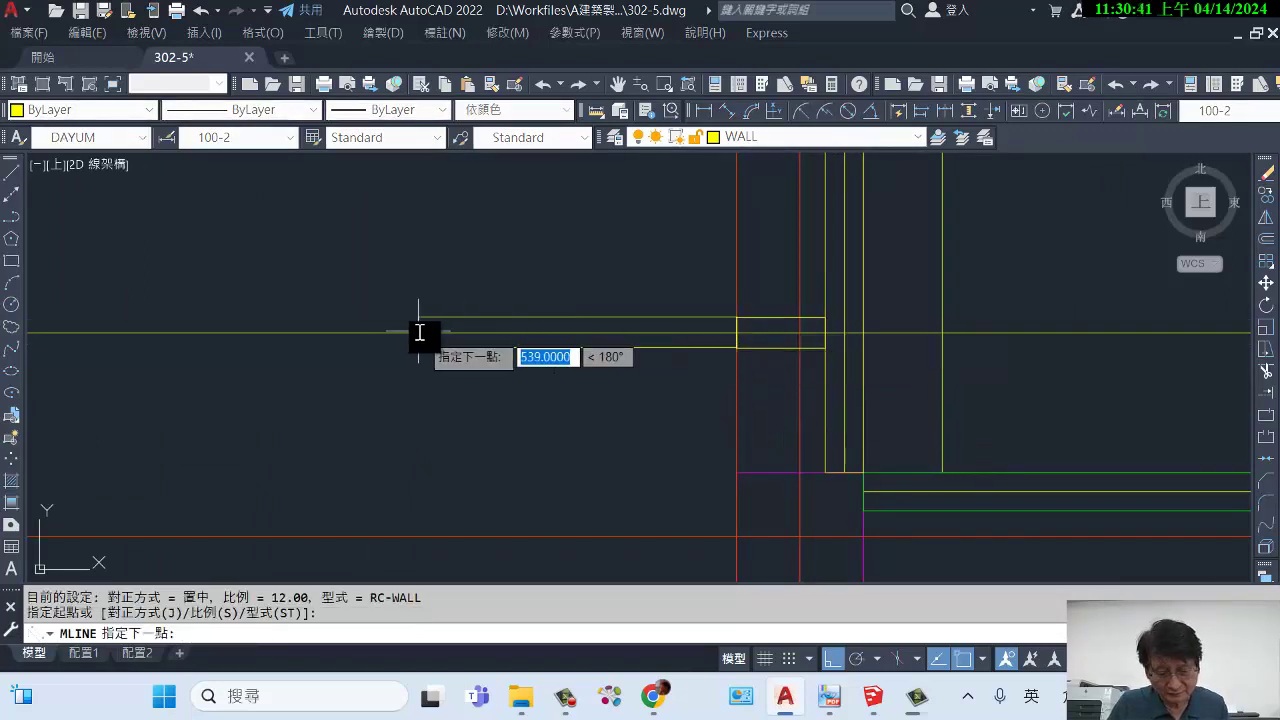
pyautogui.write('80')
pyautogui.press('Return')
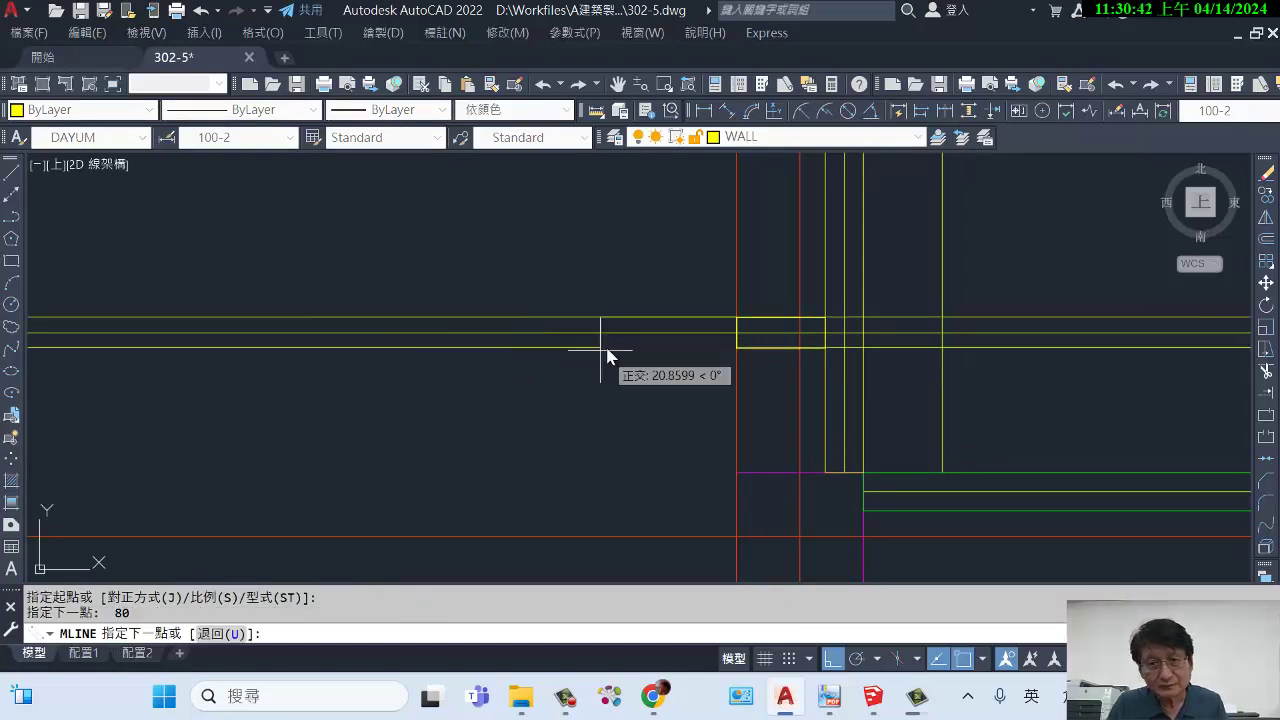
pyautogui.press('Return')
# Move the 80-long multiline to the DW layer and clear the selection.
pyautogui.click(657, 318)
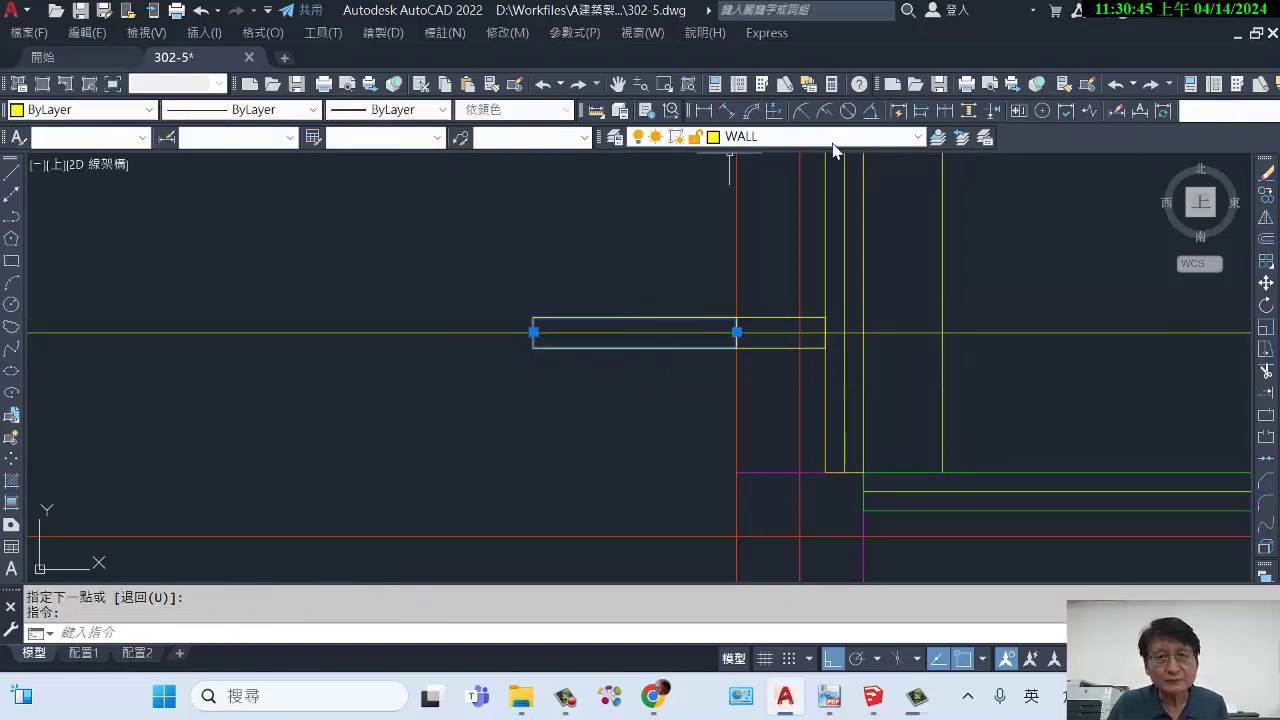
pyautogui.click(910, 137)
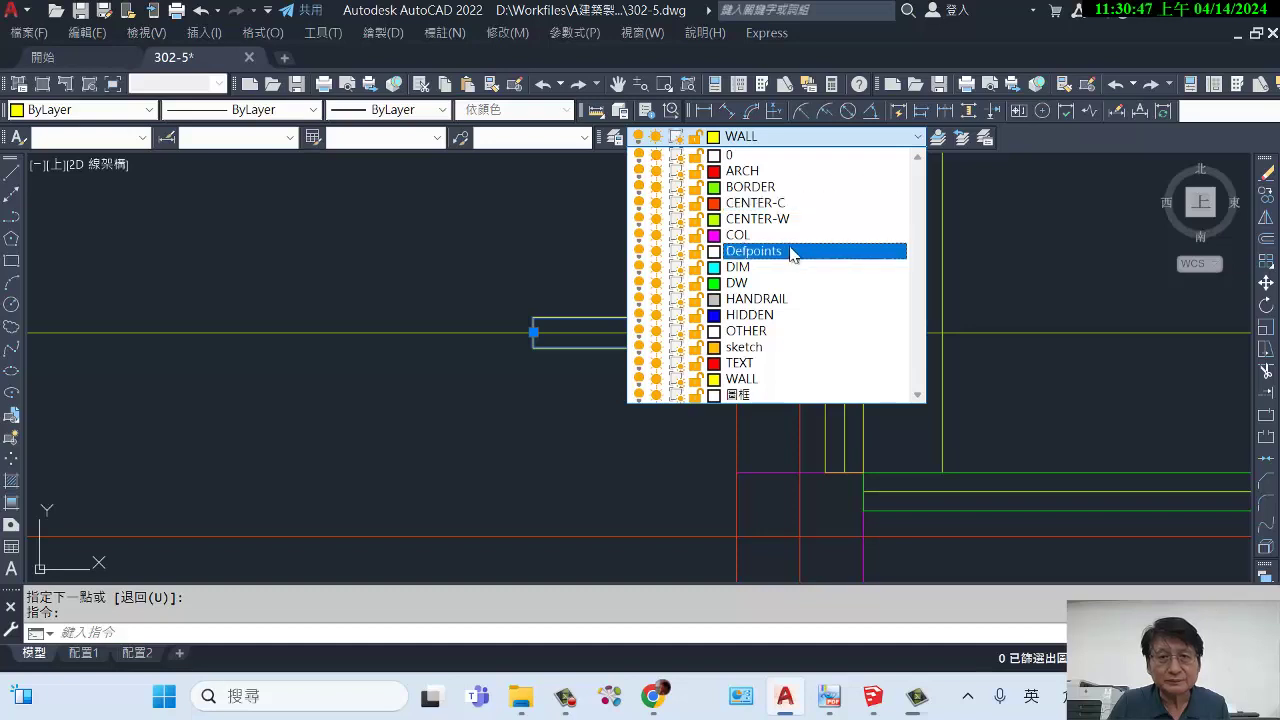
pyautogui.click(763, 283)
pyautogui.scroll(-4, 700, 434)
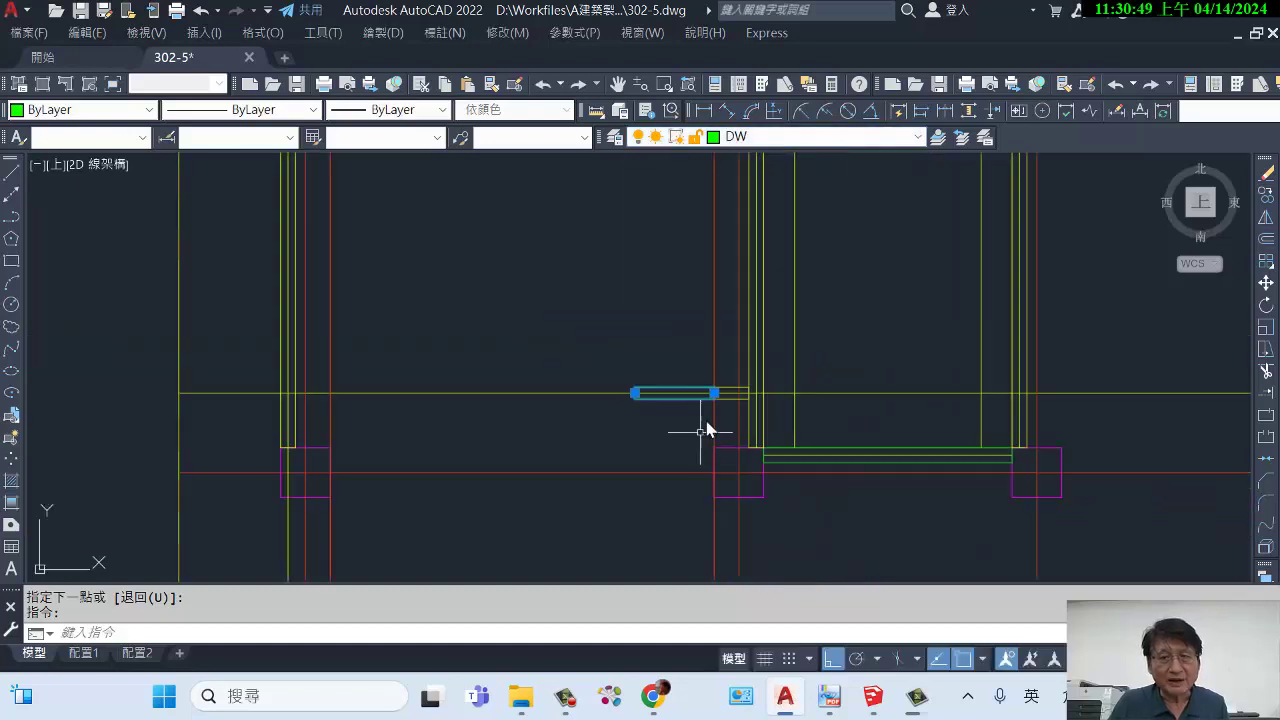
pyautogui.moveTo(706, 430); pyautogui.dragTo(770, 370, button='middle')
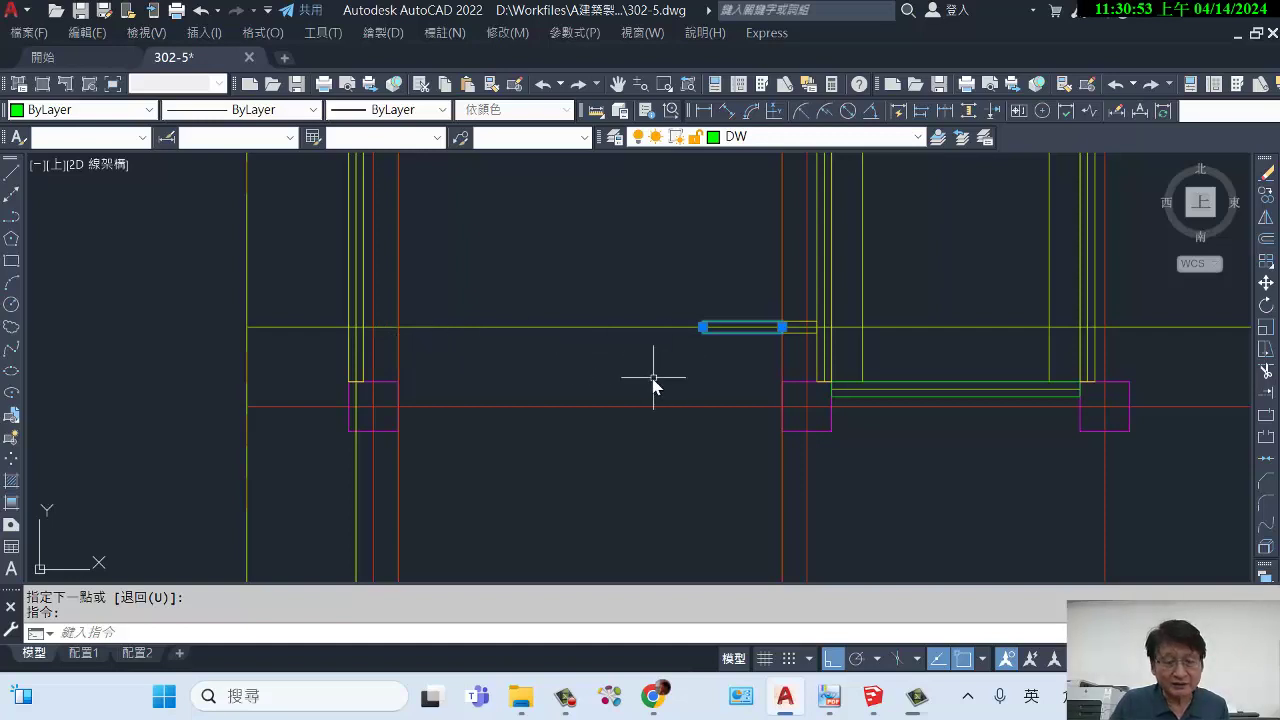
pyautogui.press('Escape')
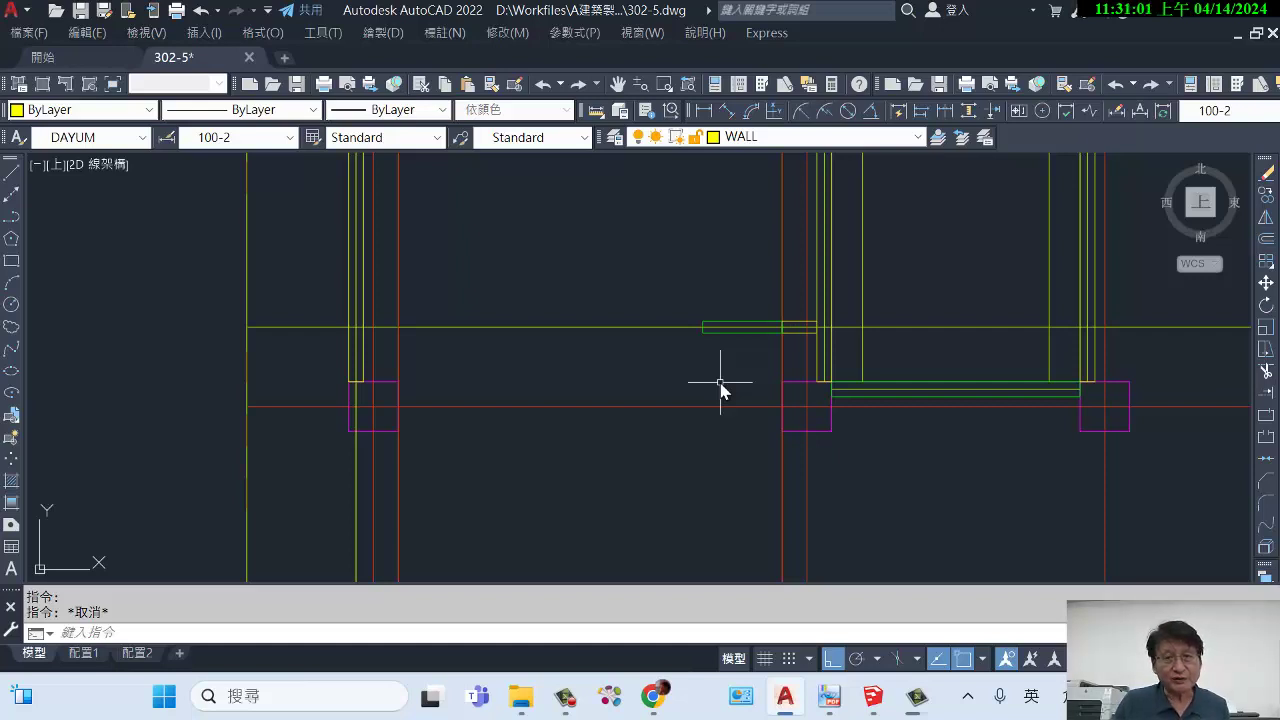
# Draw a 260-long RC-WALL multiline along the balcony wall line, continuing left from the end of the 80-long opening.
pyautogui.write('ml')
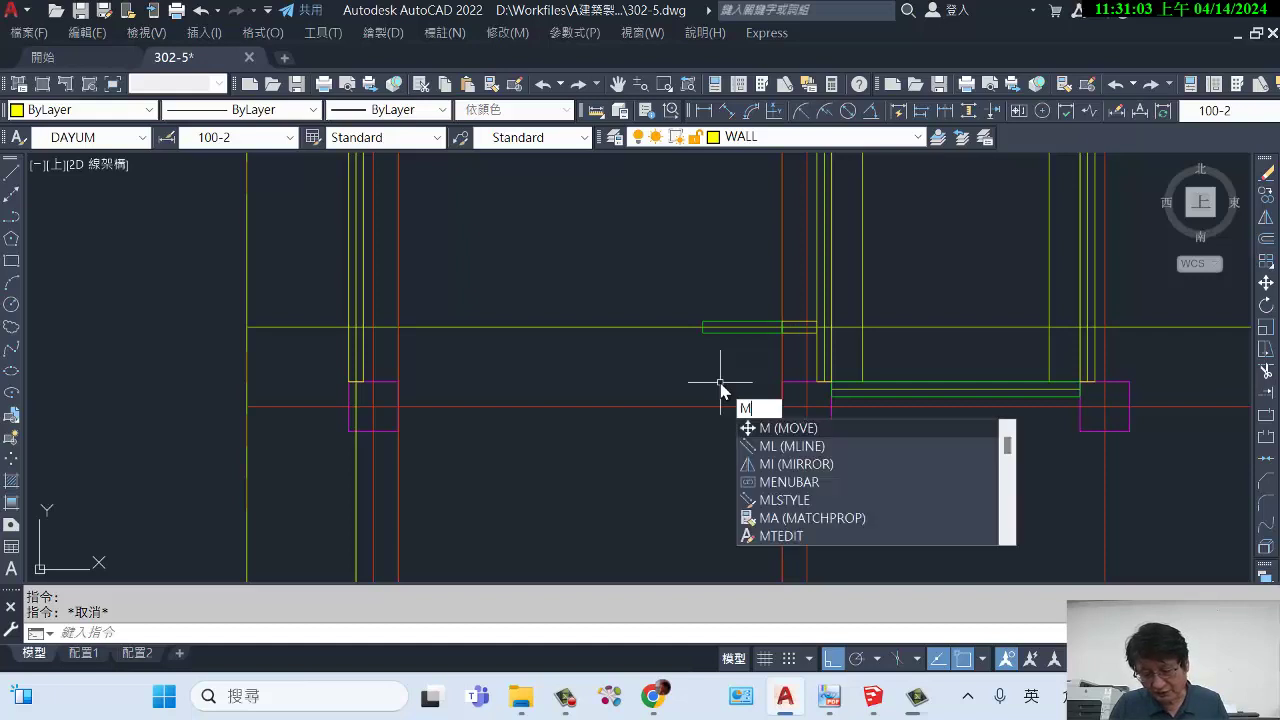
pyautogui.press('Return')
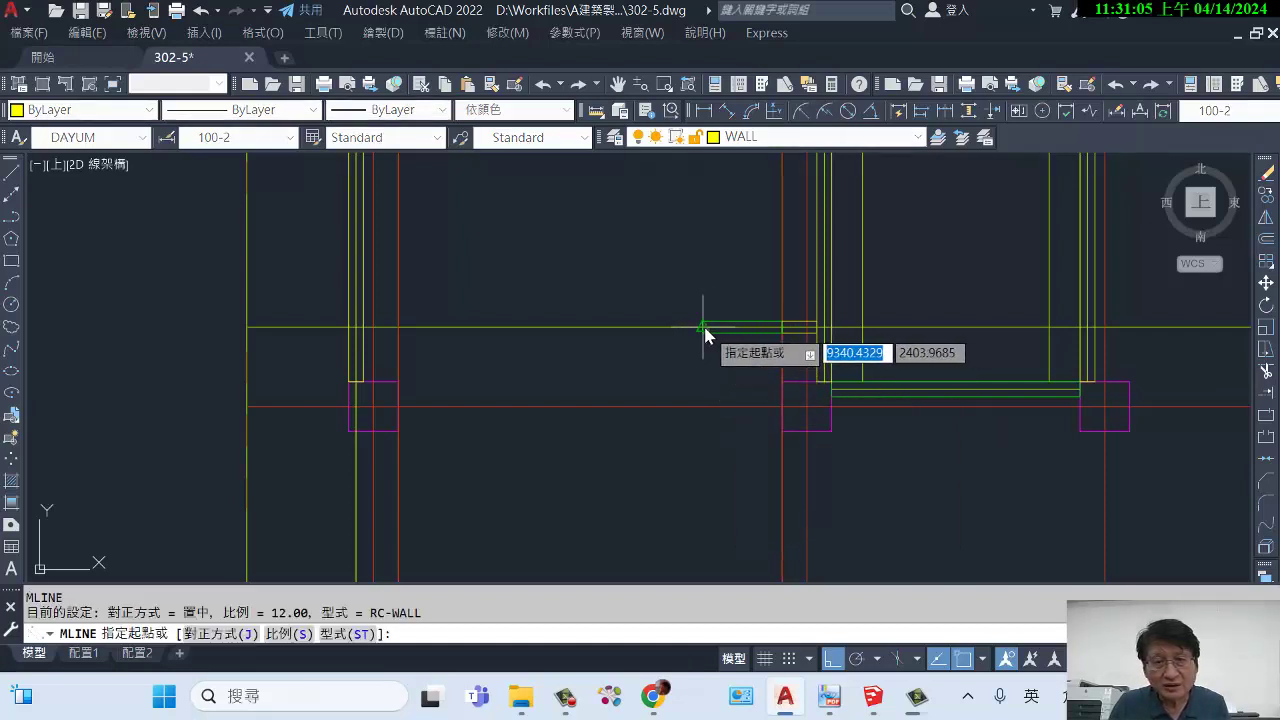
pyautogui.click(704, 328)
pyautogui.write('2')
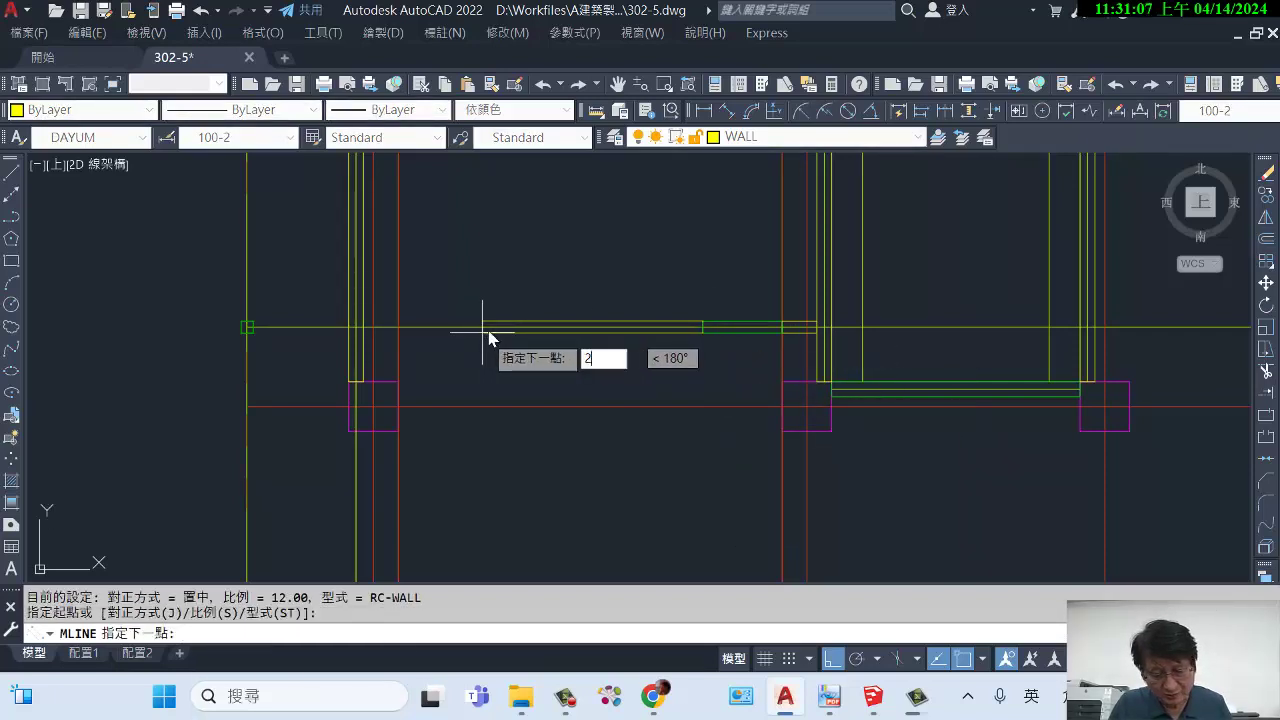
pyautogui.write('60')
pyautogui.press('Return')
pyautogui.press('Return')
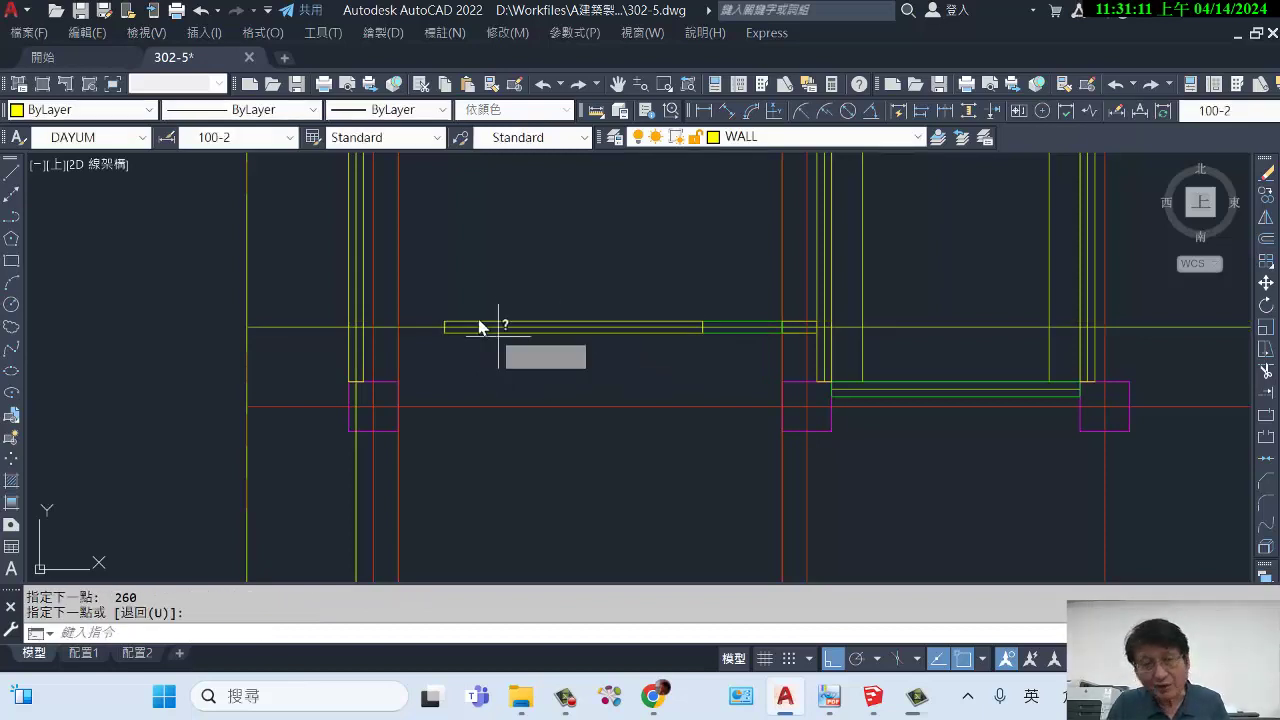
# Measure the new opening multiline along its upper edge, starting from its left end.
pyautogui.write('di')
pyautogui.press('Return')
pyautogui.click(445, 322)
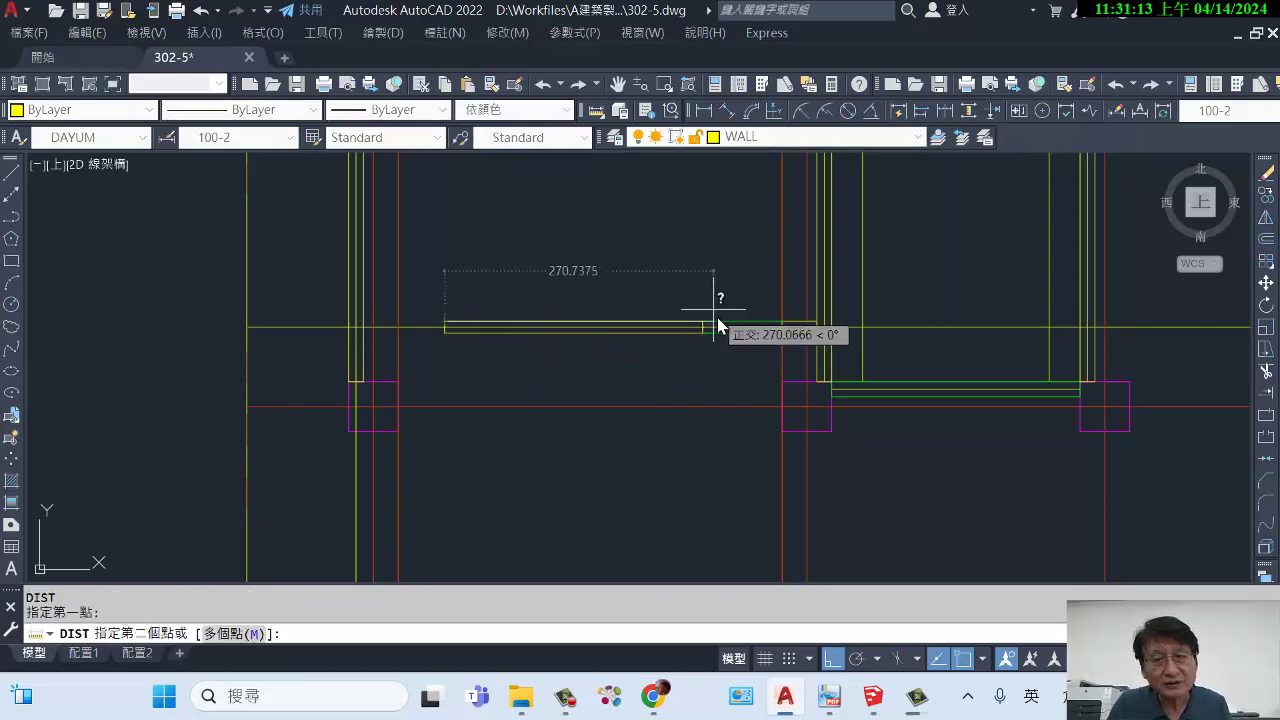
pyautogui.press('Escape')
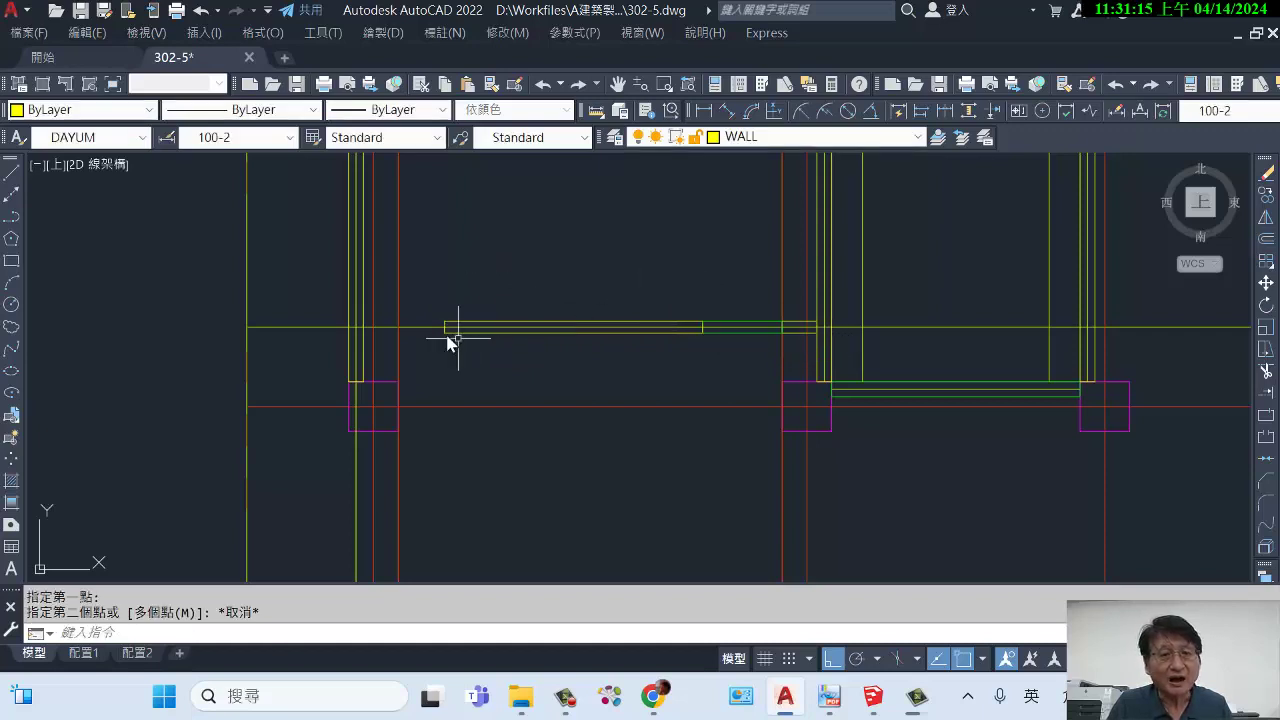
# Move the 260-long multiline to the DW layer and clear the selection.
pyautogui.click(555, 324)
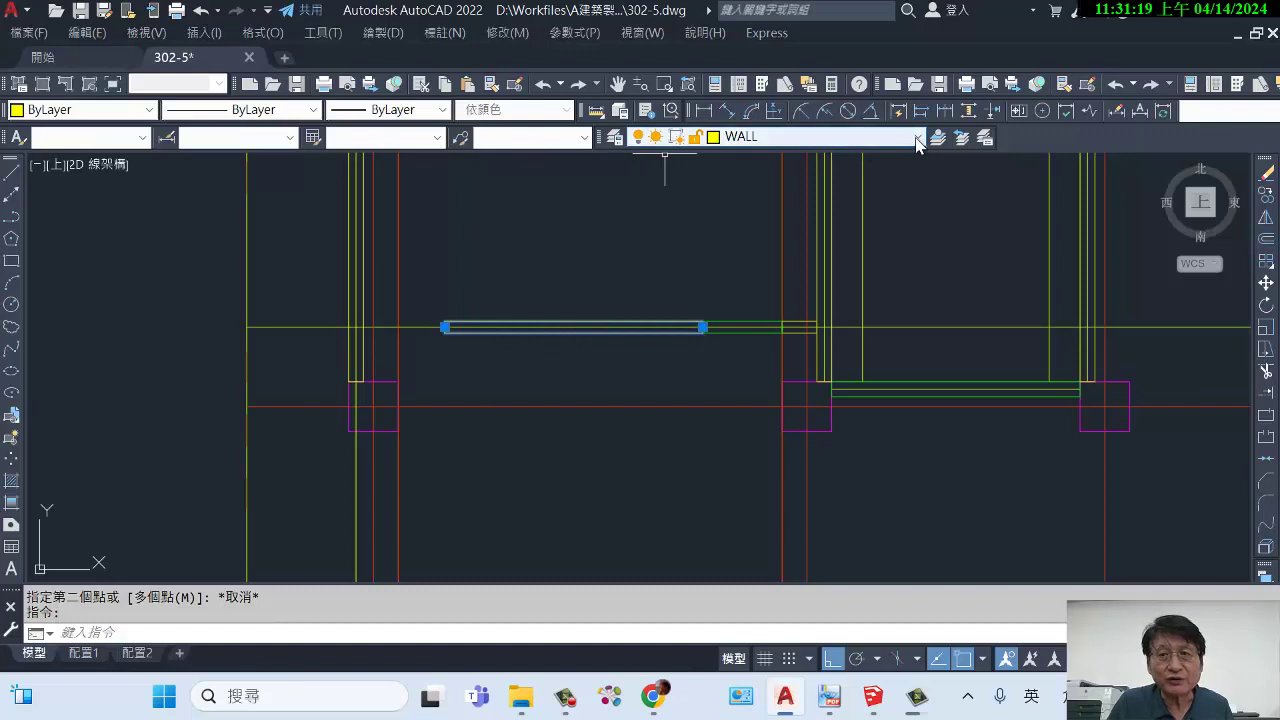
pyautogui.click(916, 137)
pyautogui.click(770, 282)
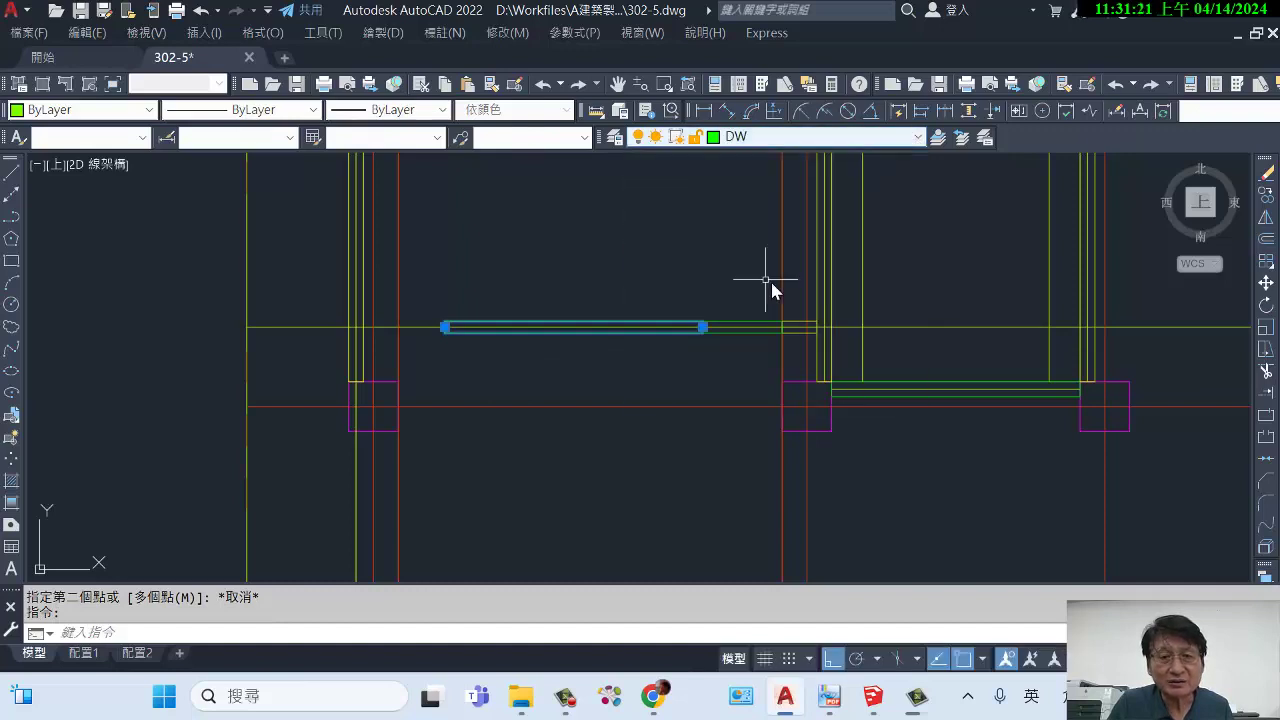
pyautogui.press('Escape')
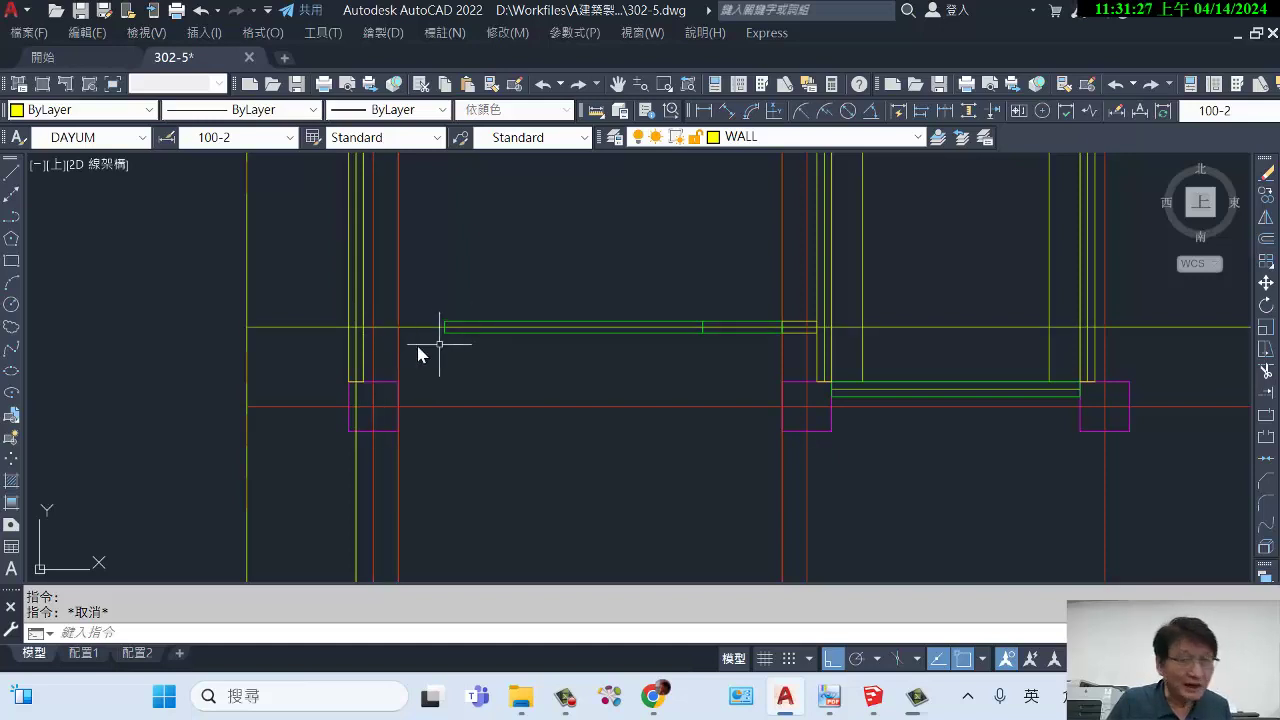
# Measure the gap between the left column's edge line and the left end of the 260-long opening.
pyautogui.scroll(2, 410, 350)
pyautogui.write('di')
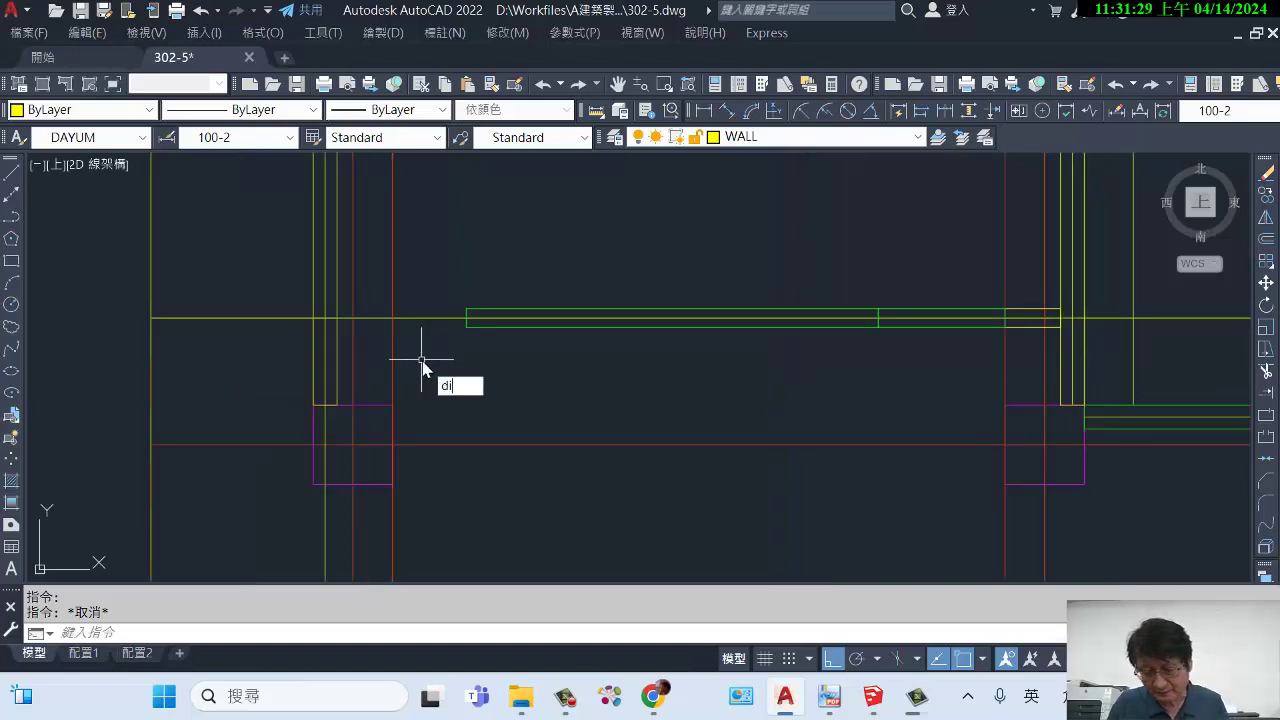
pyautogui.press('Return')
pyautogui.click(393, 318)
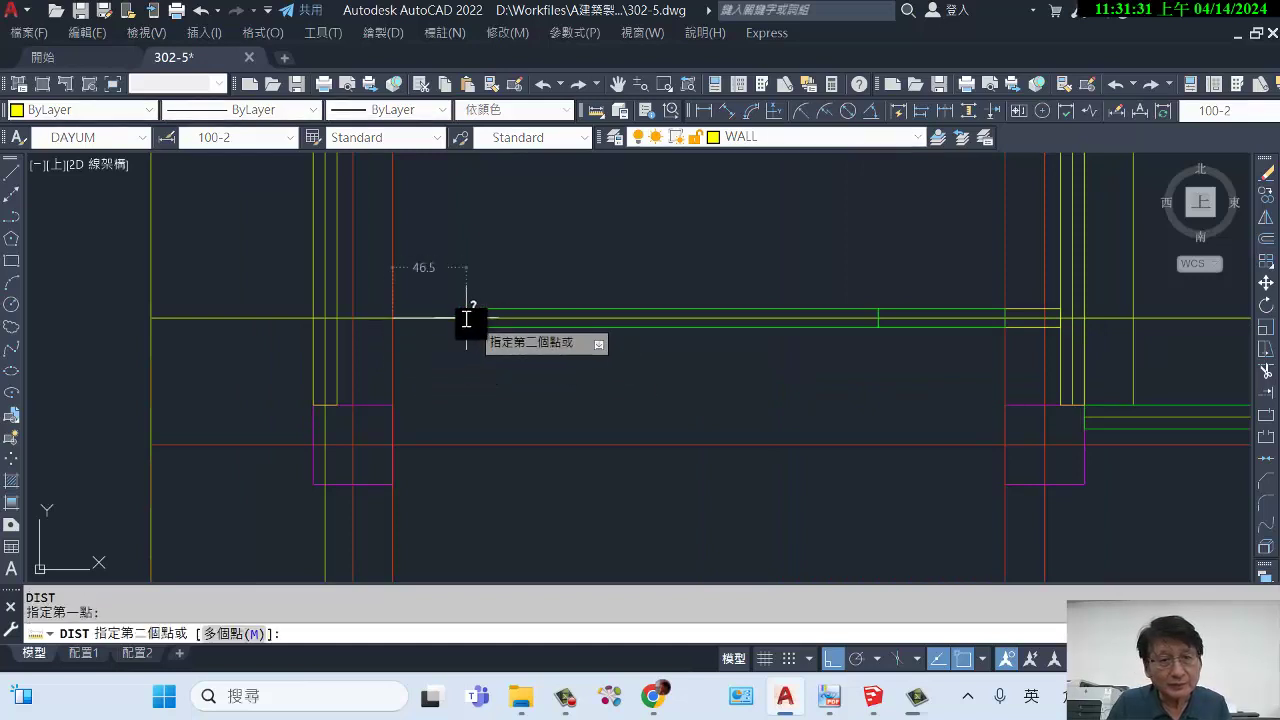
pyautogui.click(466, 318)
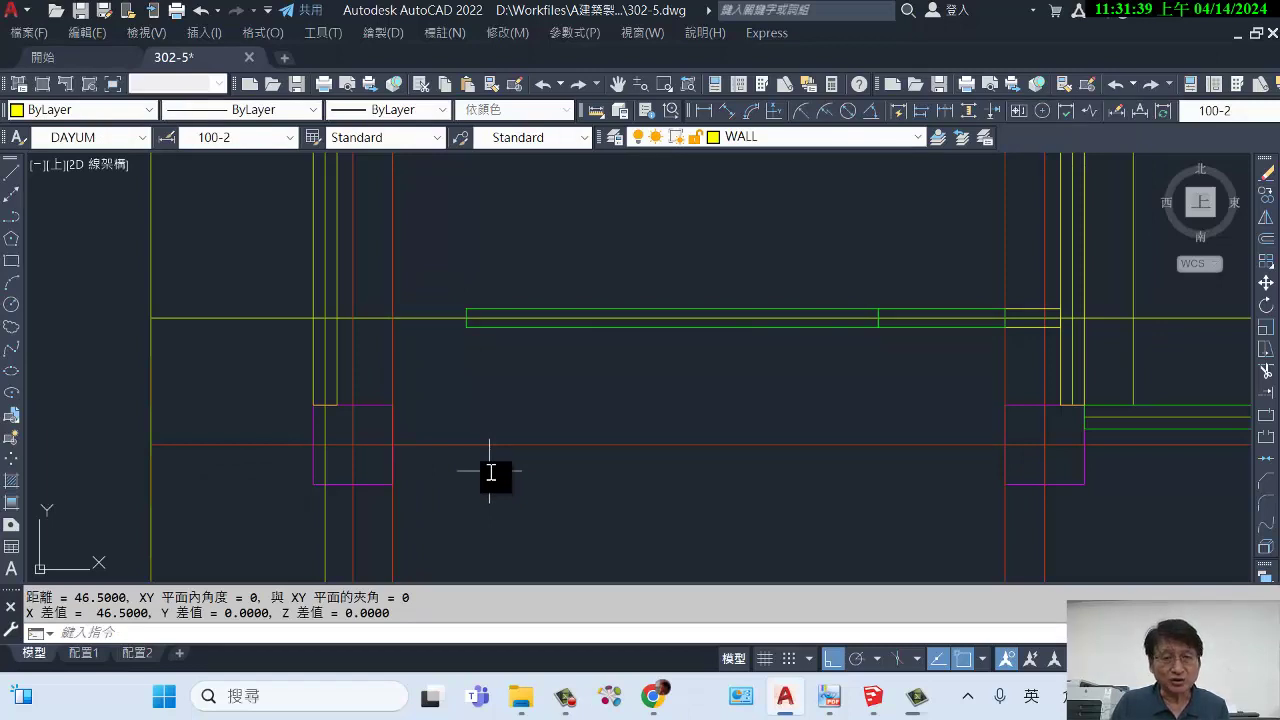
pyautogui.press('Escape')
# Draw a 23-long RC-WALL multiline leftward along the balcony wall line from the left end of the 80-long opening.
pyautogui.click(730, 311)
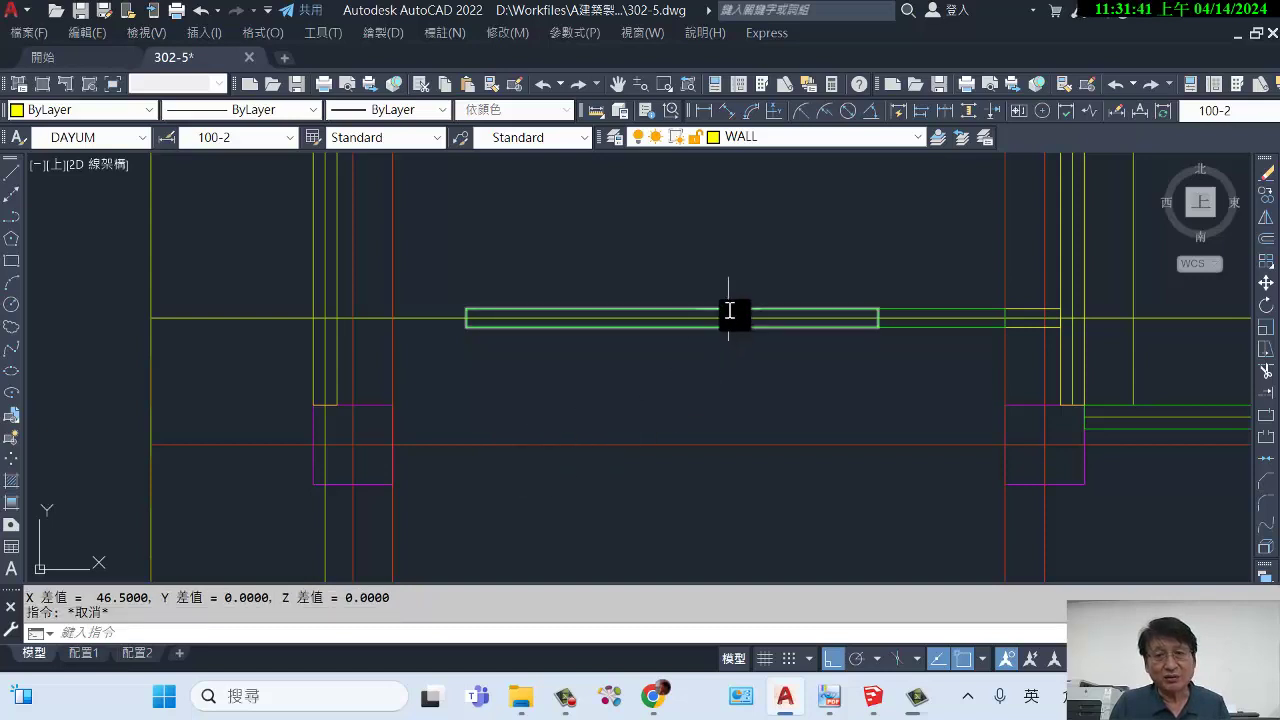
pyautogui.press('Escape')
pyautogui.write('m')
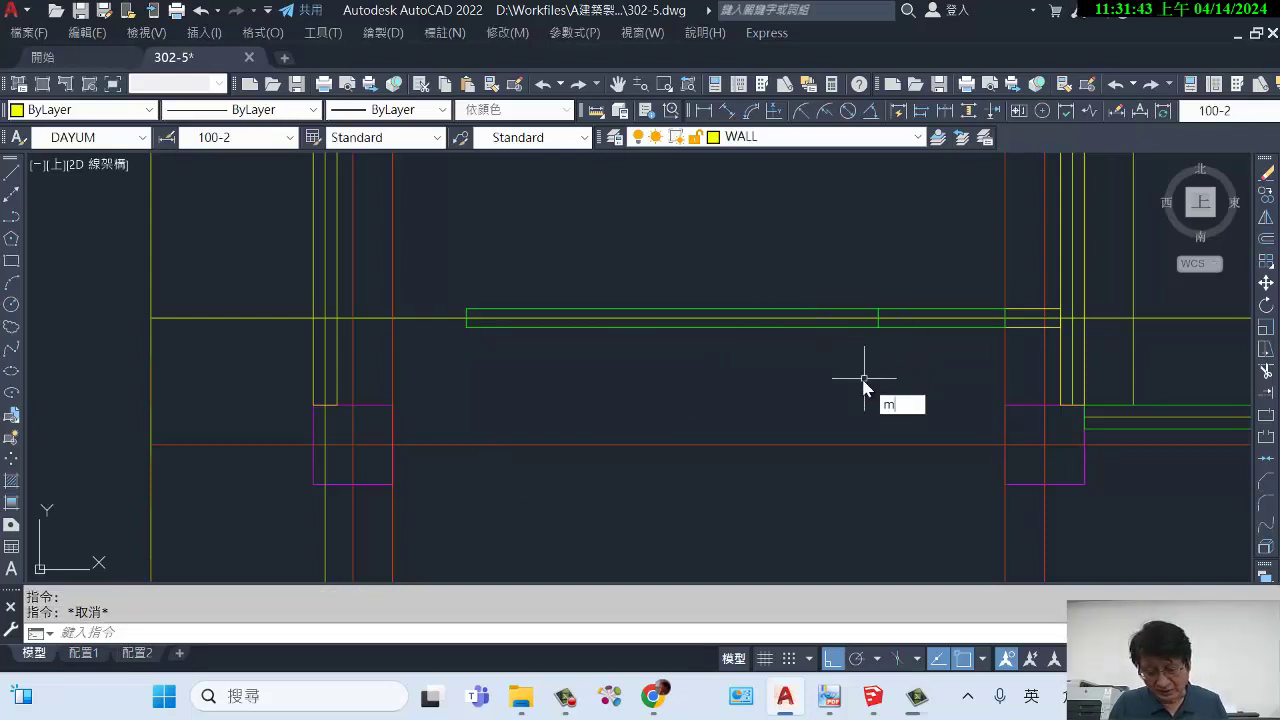
pyautogui.write('l')
pyautogui.press('Return')
pyautogui.click(878, 320)
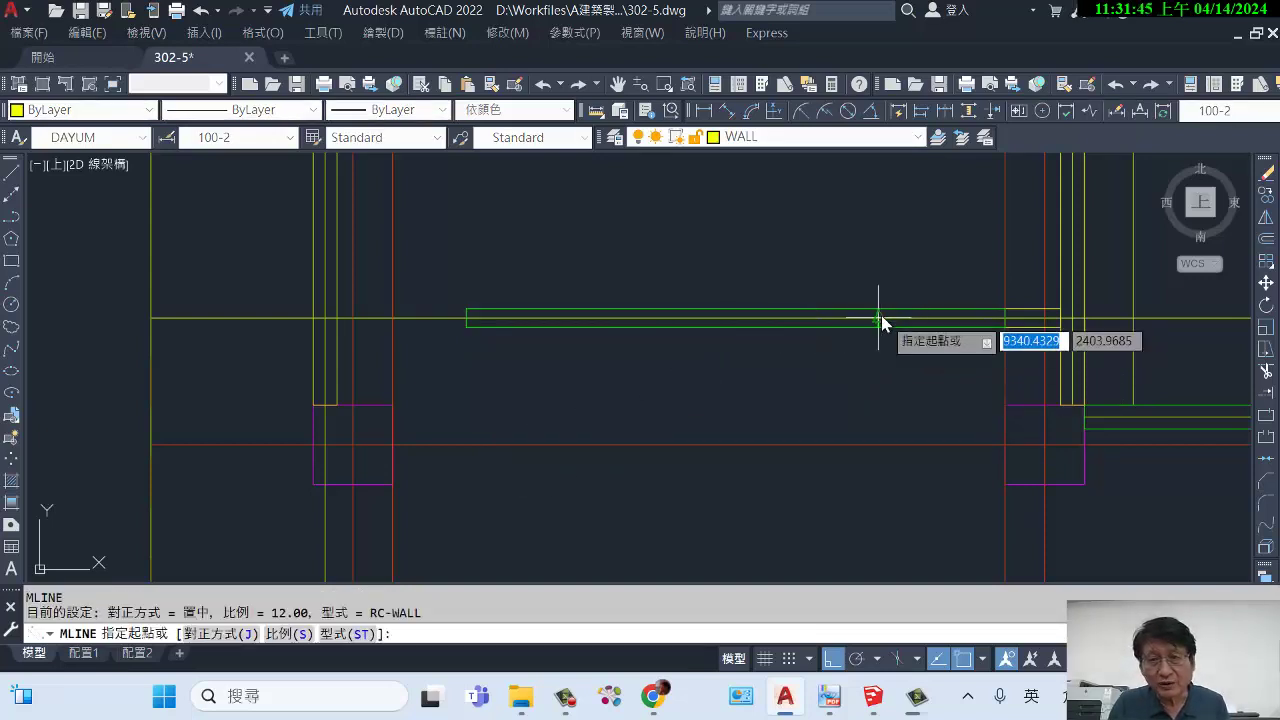
pyautogui.press('BackSpace')
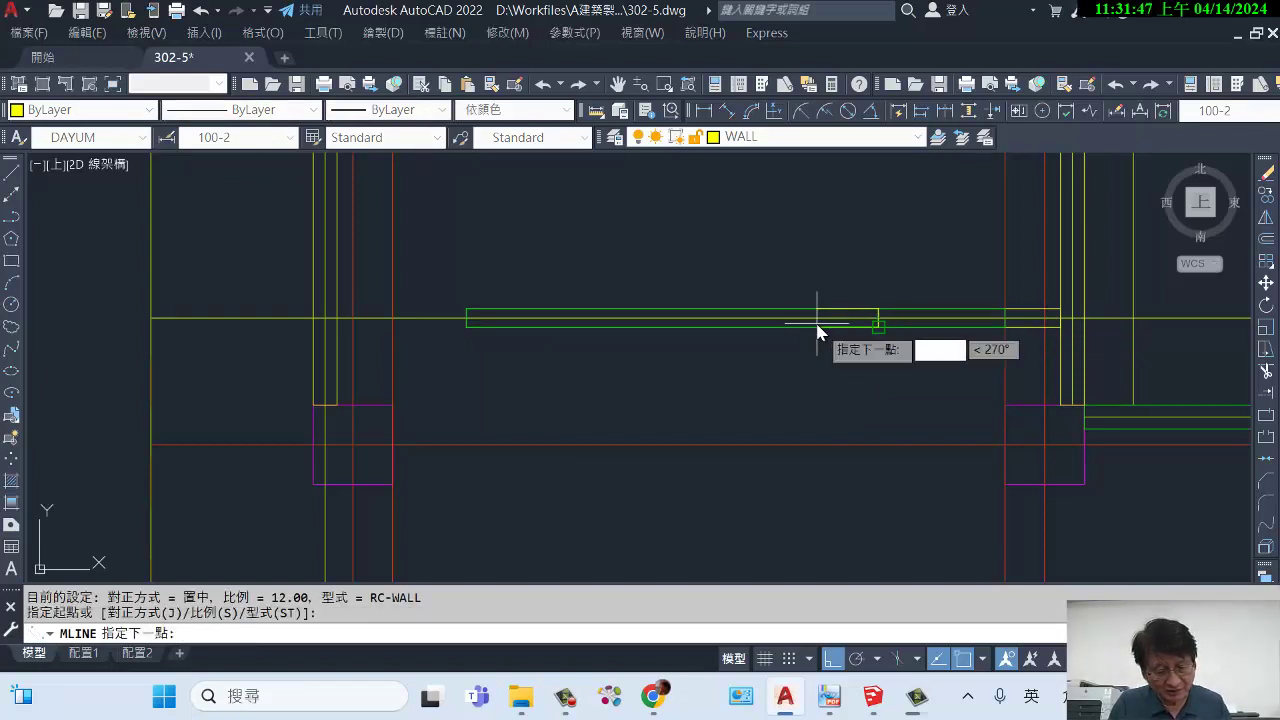
pyautogui.write('23')
pyautogui.press('Return')
pyautogui.press('Return')
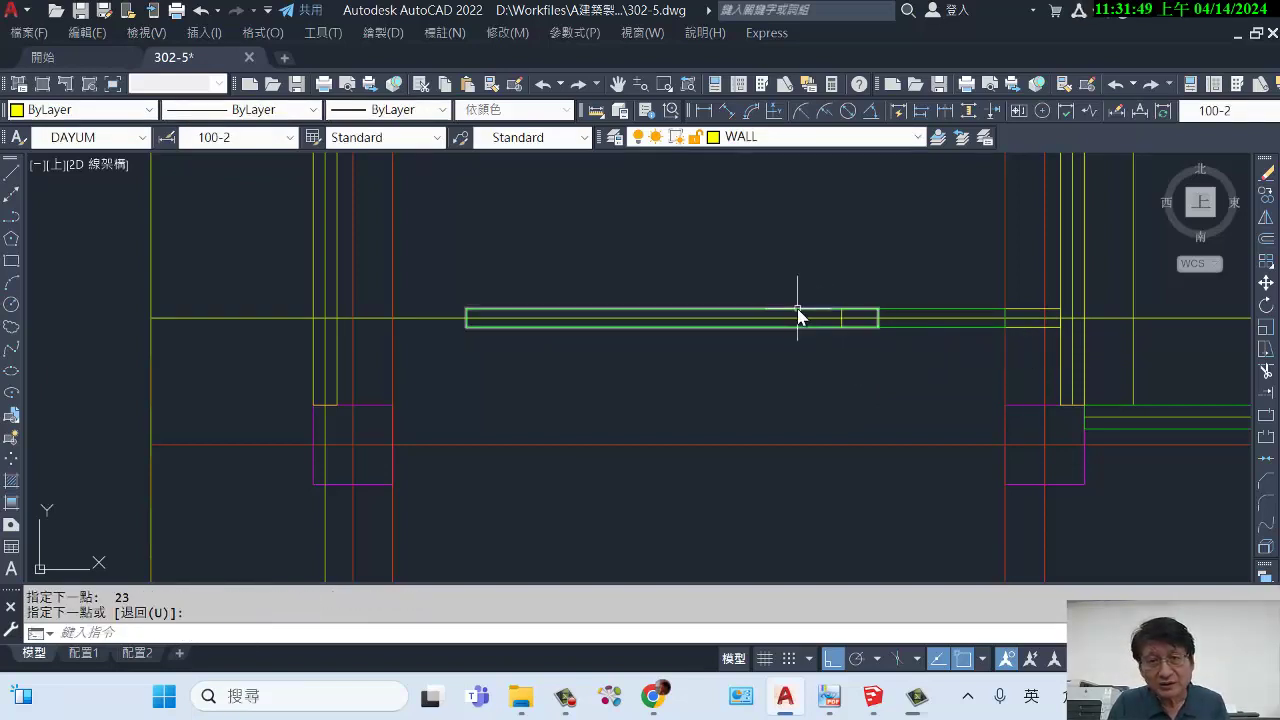
# Stretch the right end of the 260-long opening multiline back to the left end of the 23-long wall piece.
pyautogui.click(811, 312)
pyautogui.click(878, 318)
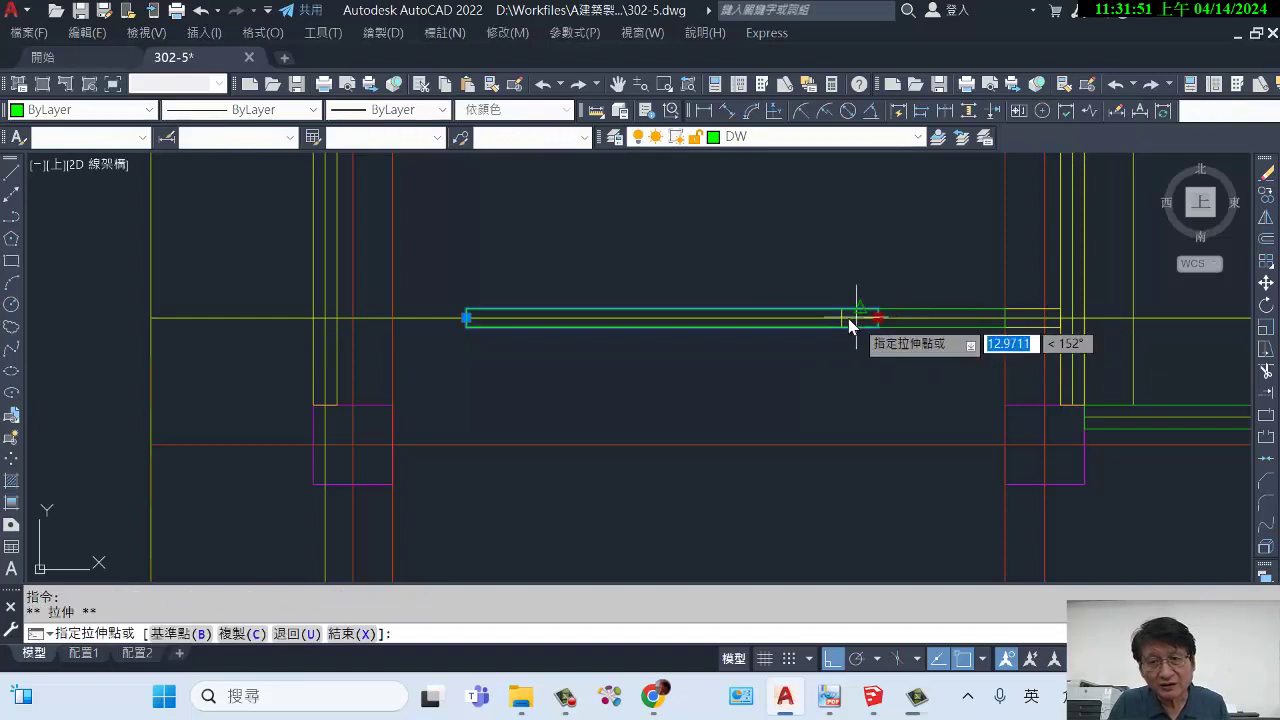
pyautogui.press('Escape')
pyautogui.press('Escape')
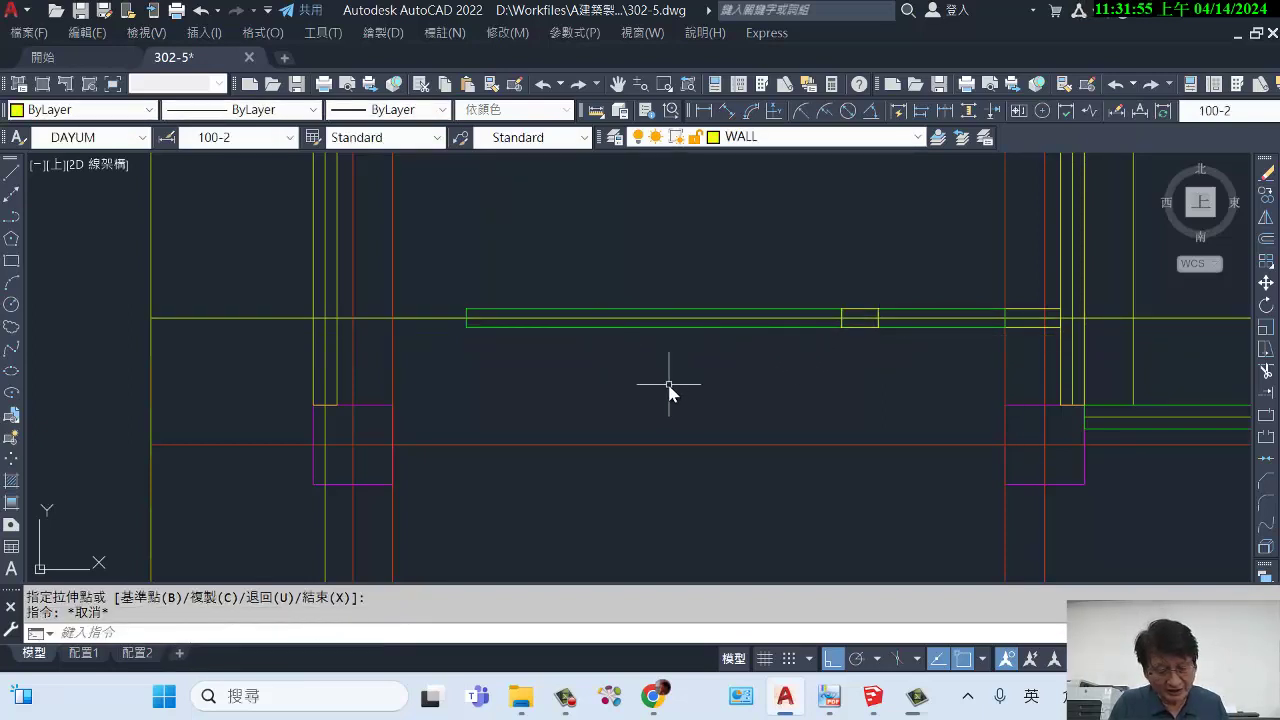
# Measure the short wall piece between the openings and the length of the shortened opening multiline.
pyautogui.write('di')
pyautogui.press('Return')
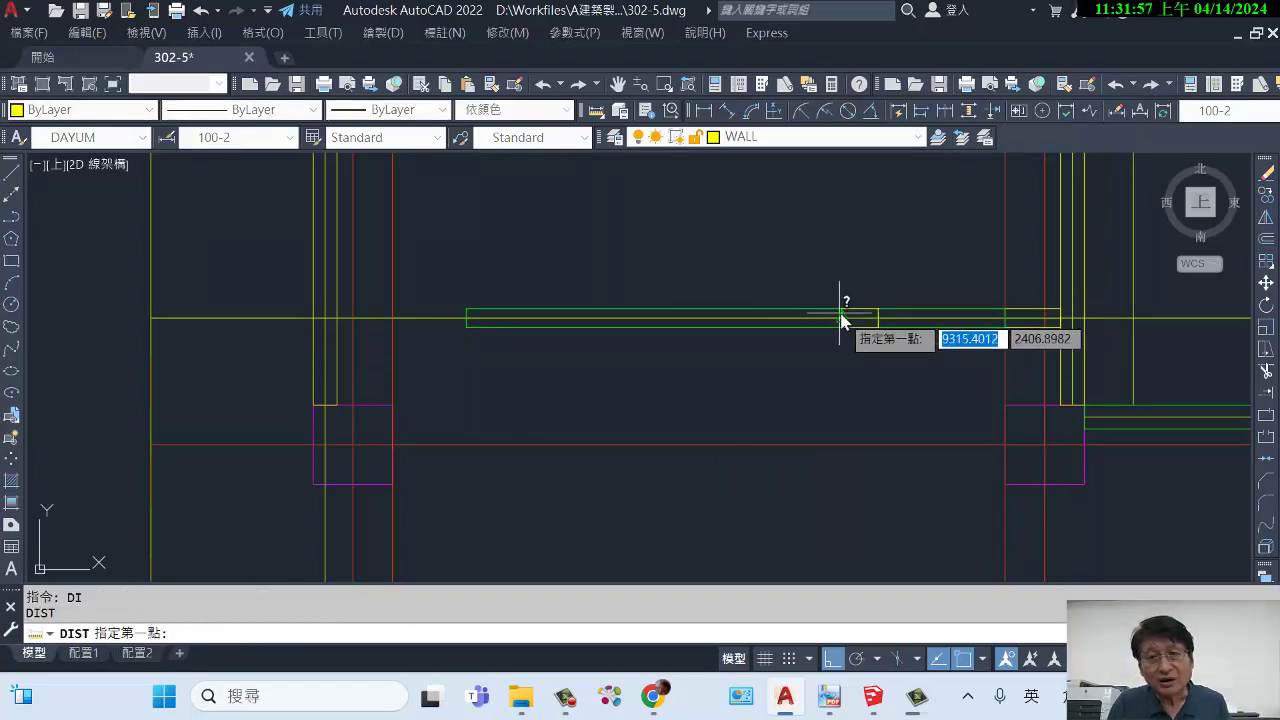
pyautogui.click(844, 314)
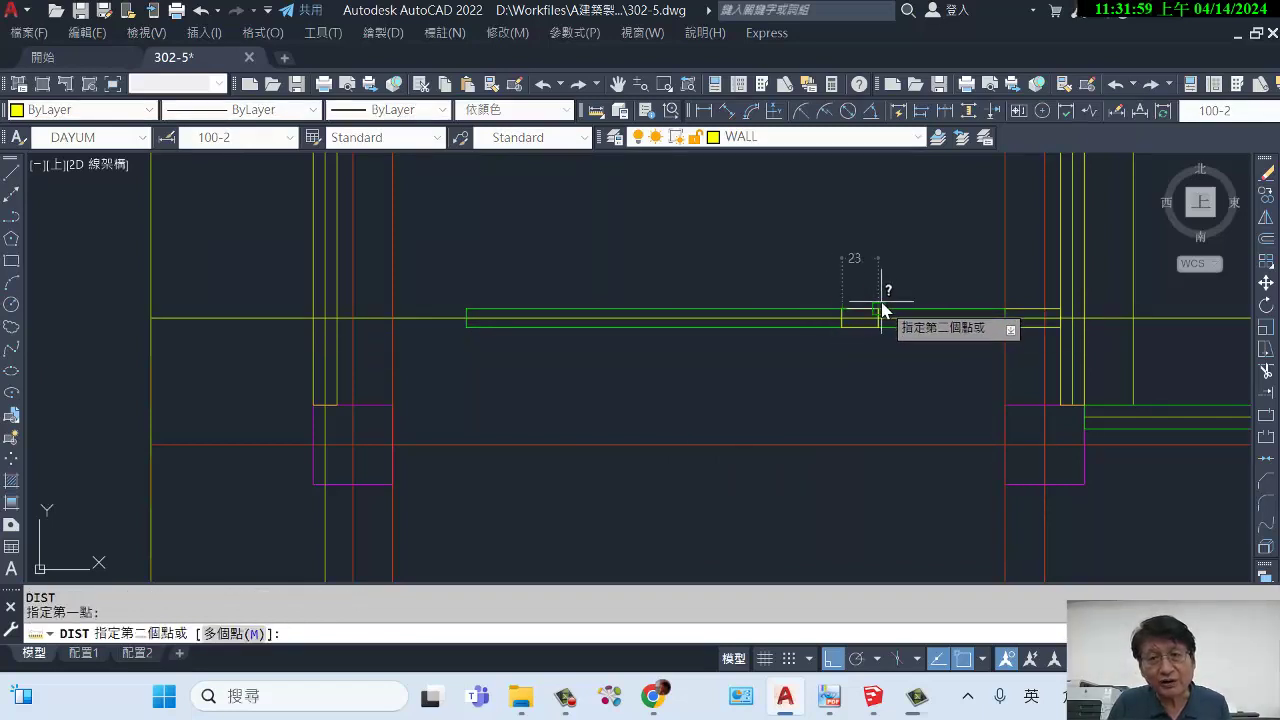
pyautogui.click(812, 350)
pyautogui.press('Return')
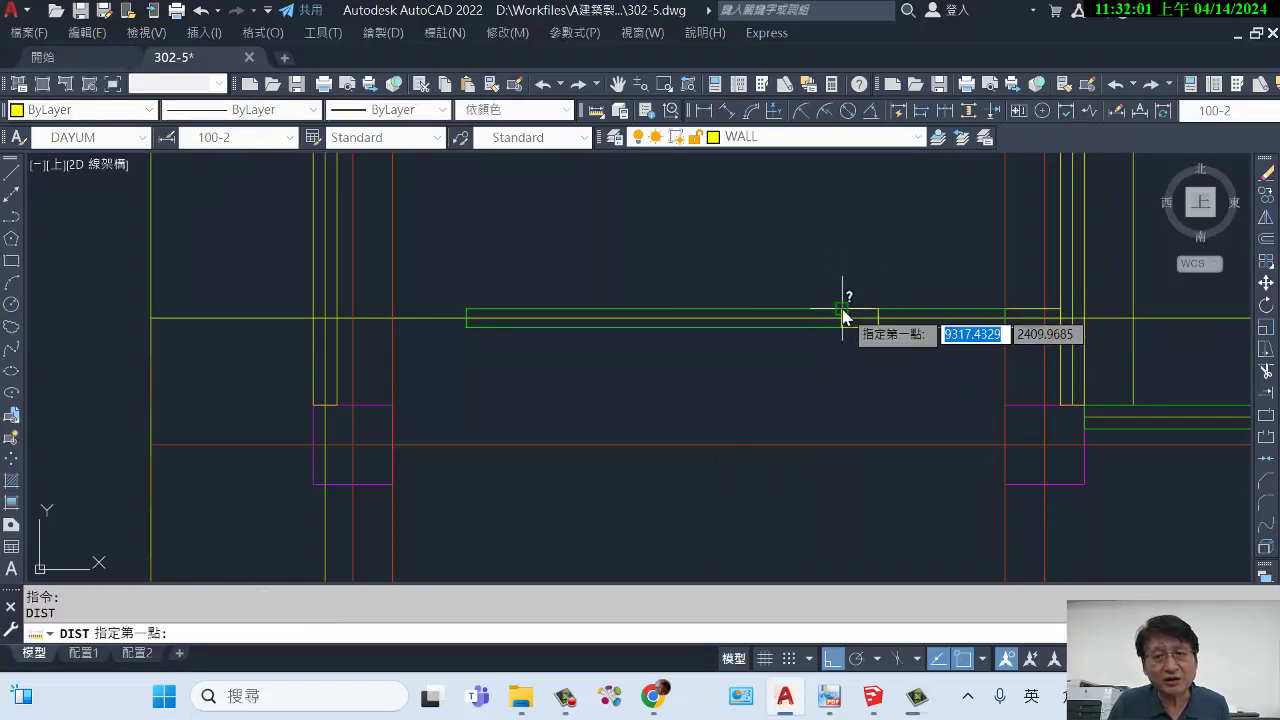
pyautogui.click(844, 314)
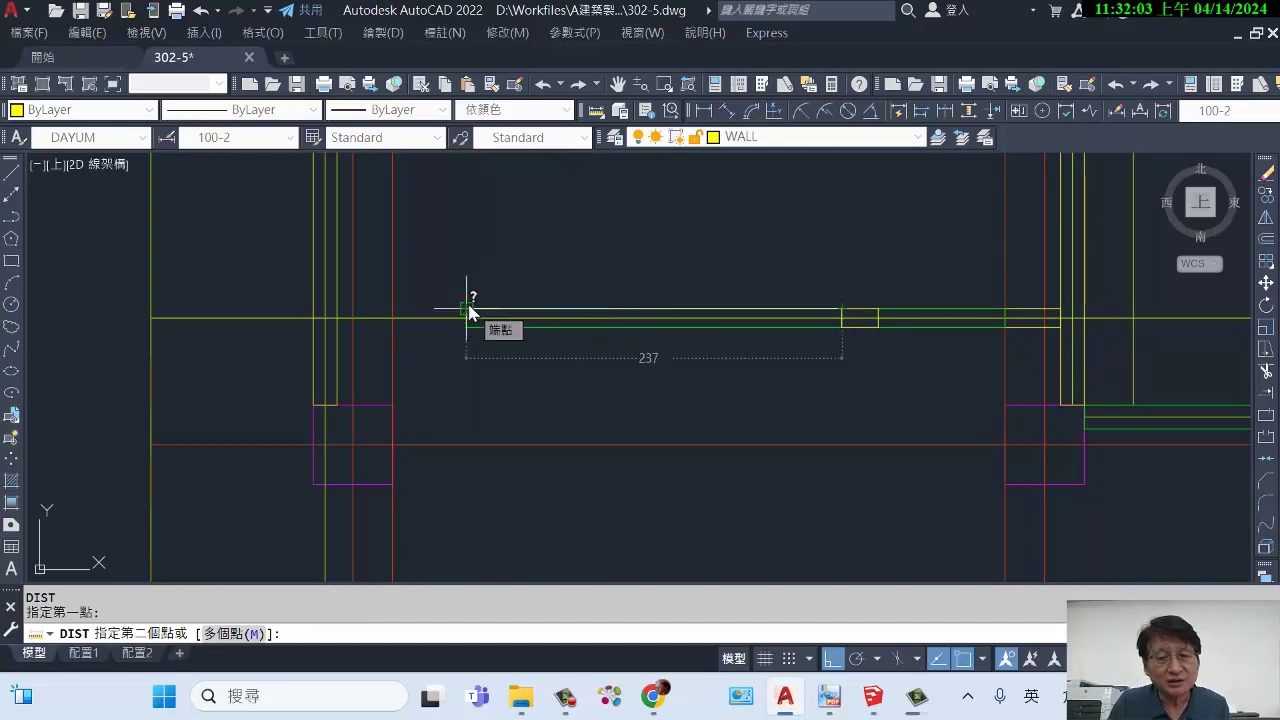
pyautogui.click(468, 306)
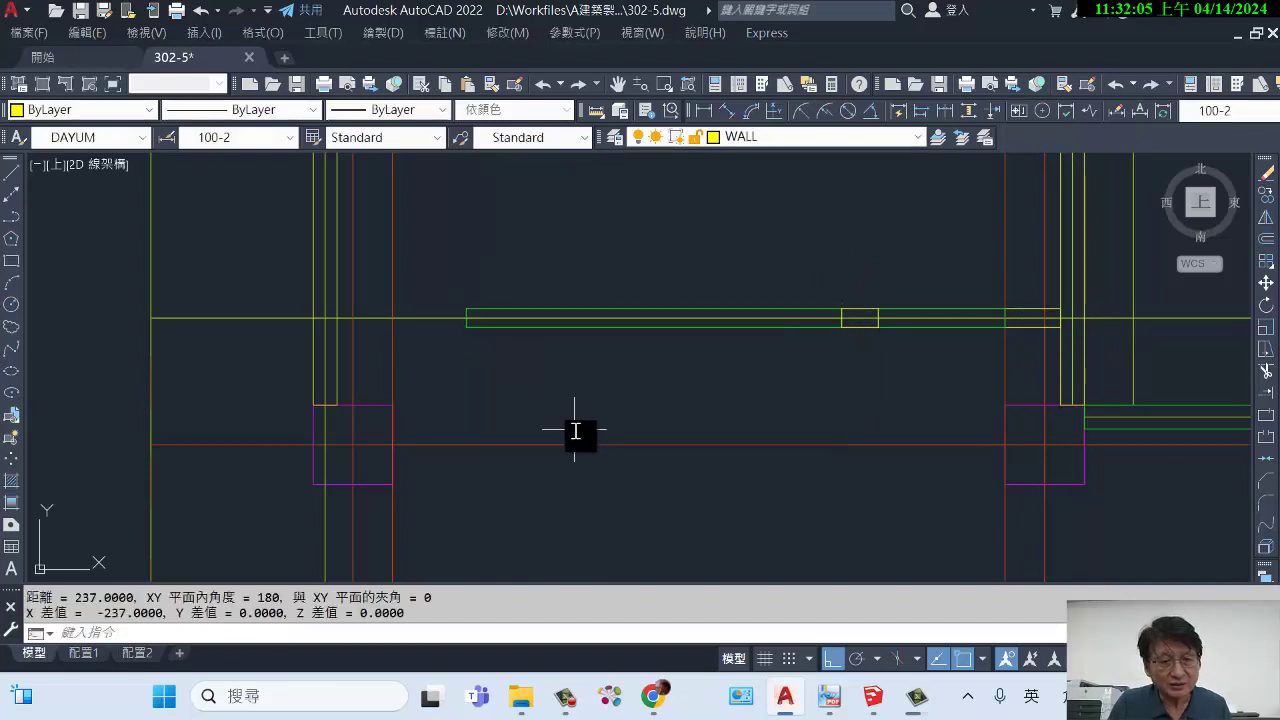
pyautogui.press('Escape')
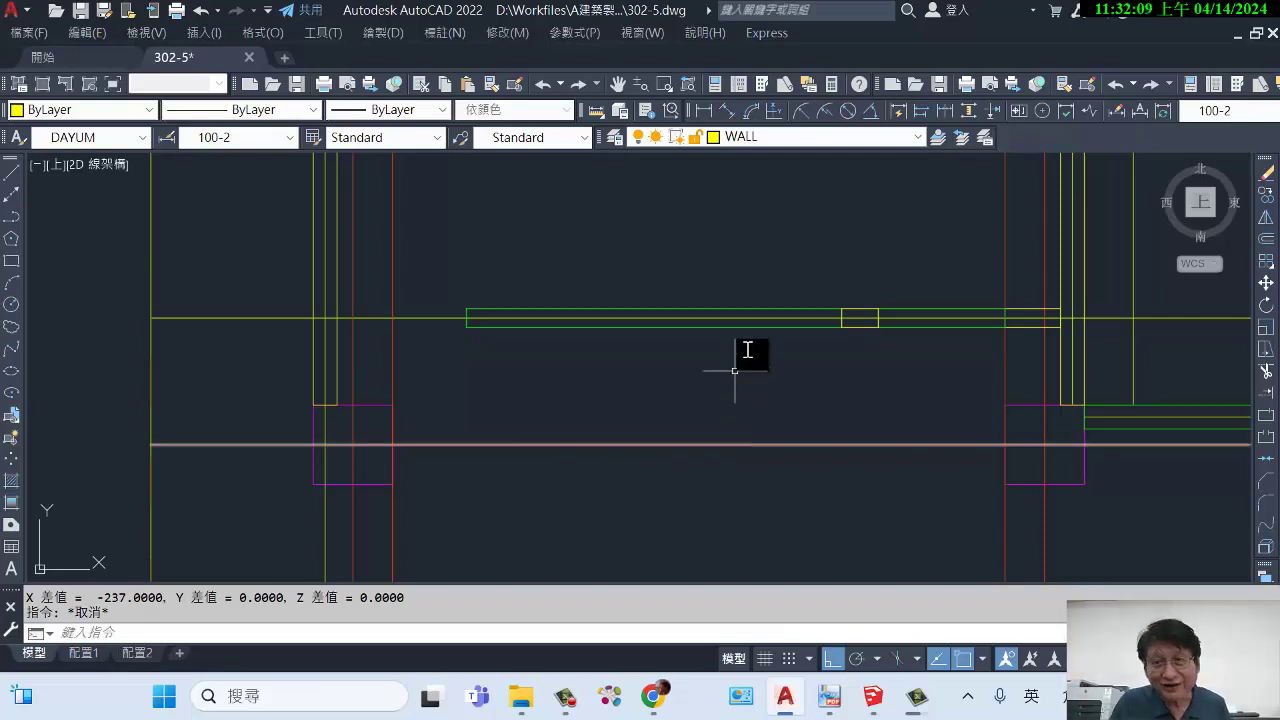
# Recheck the shortened opening's length from its left end to the short wall piece.
pyautogui.click(727, 311)
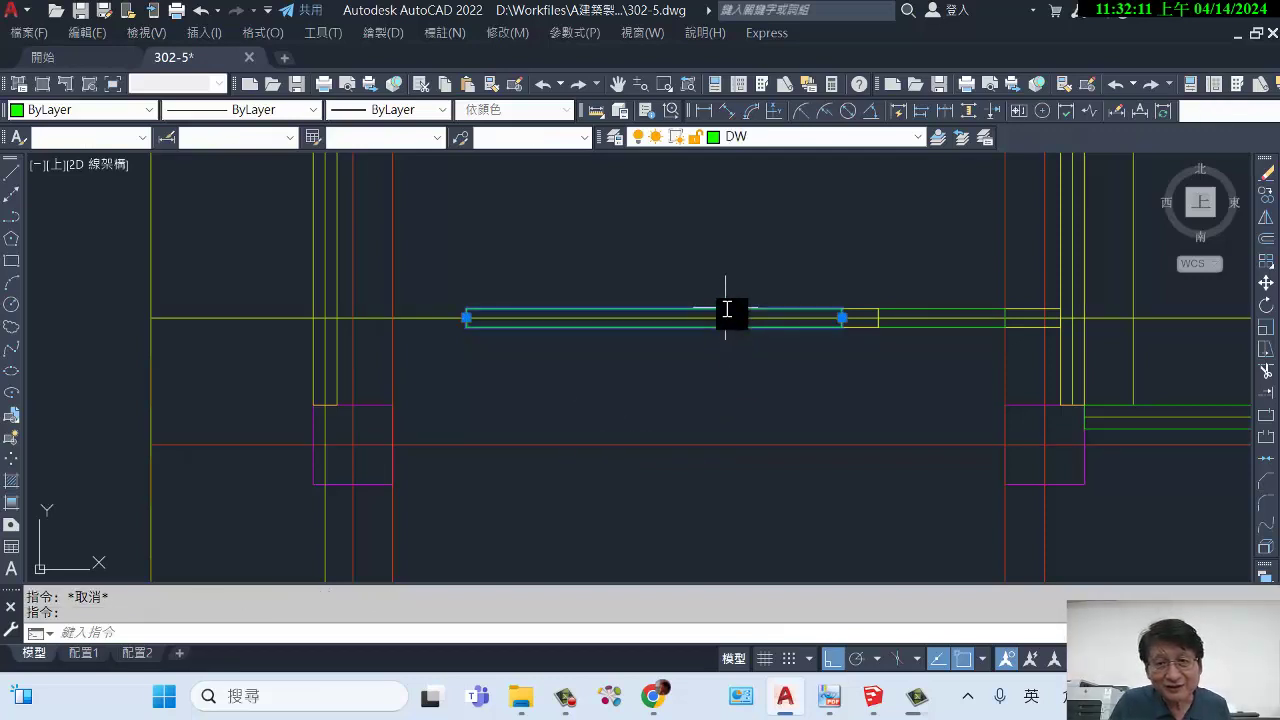
pyautogui.press('Escape')
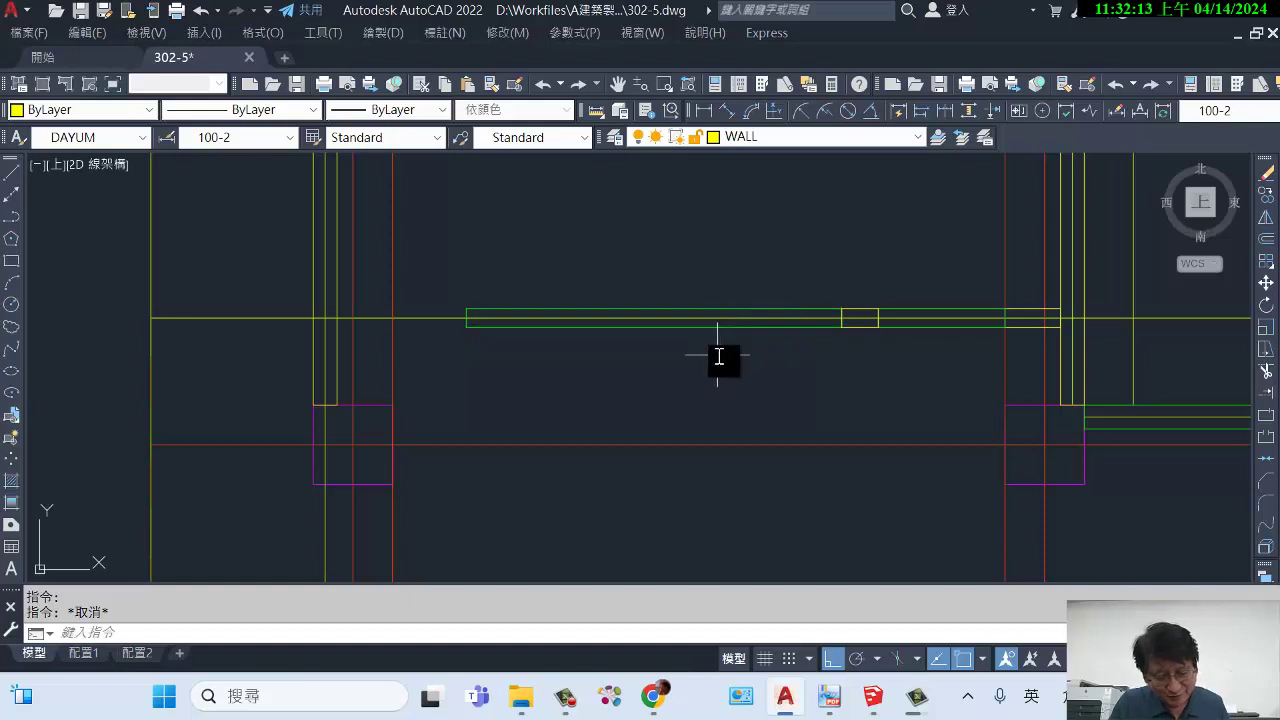
pyautogui.write('di')
pyautogui.press('Return')
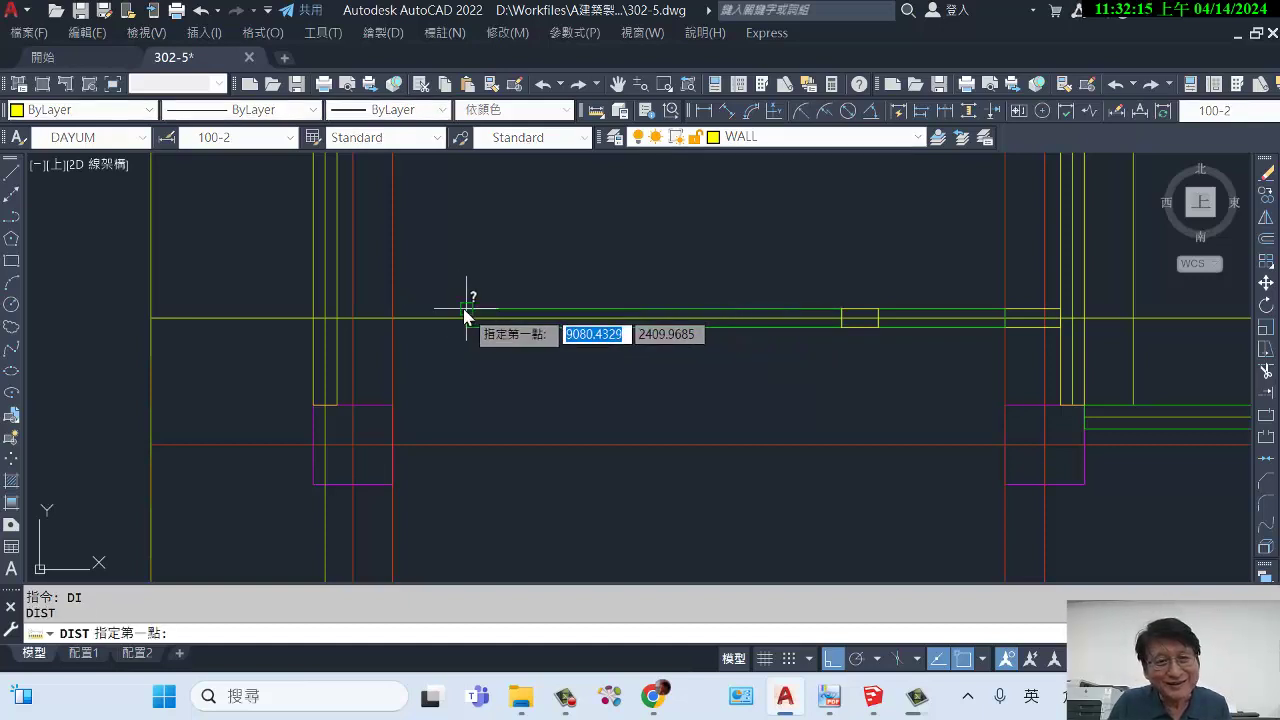
pyautogui.click(466, 313)
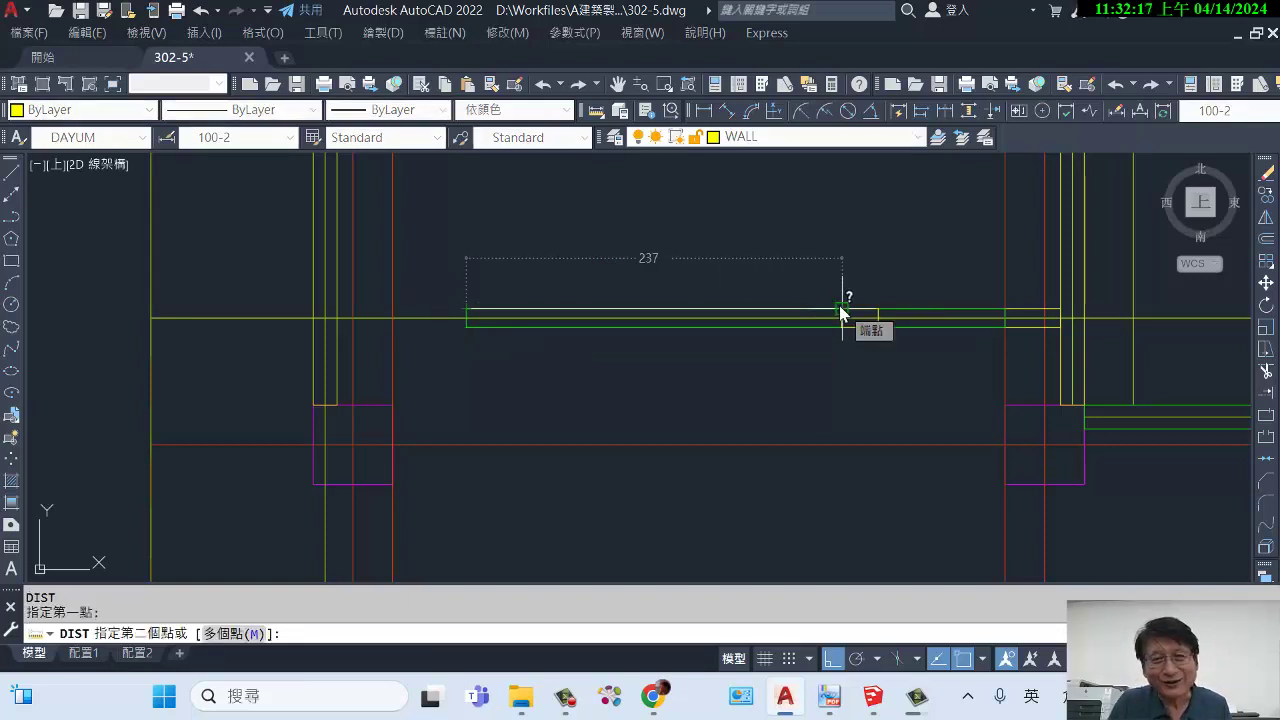
pyautogui.press('Escape')
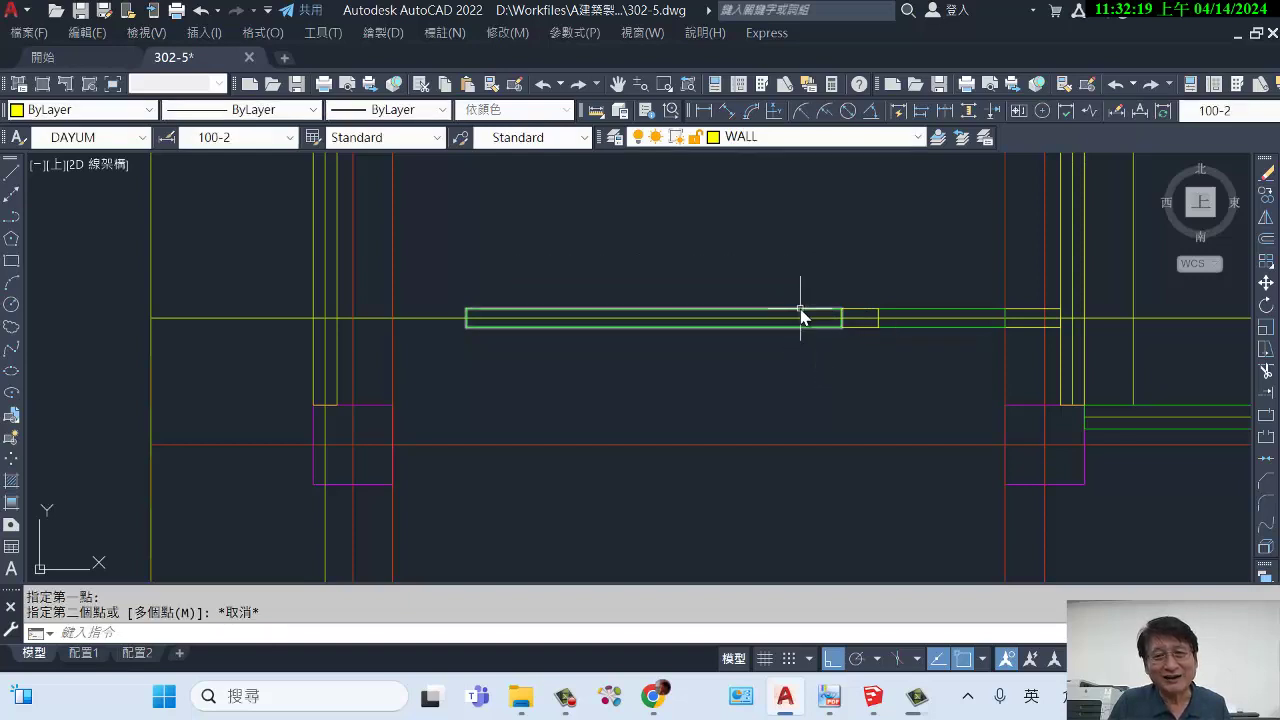
# Replace the shortened opening with a 260-long RC-WALL multiline drawn leftward from the end of the 23-long wall piece.
pyautogui.click(801, 316)
pyautogui.press('Delete')
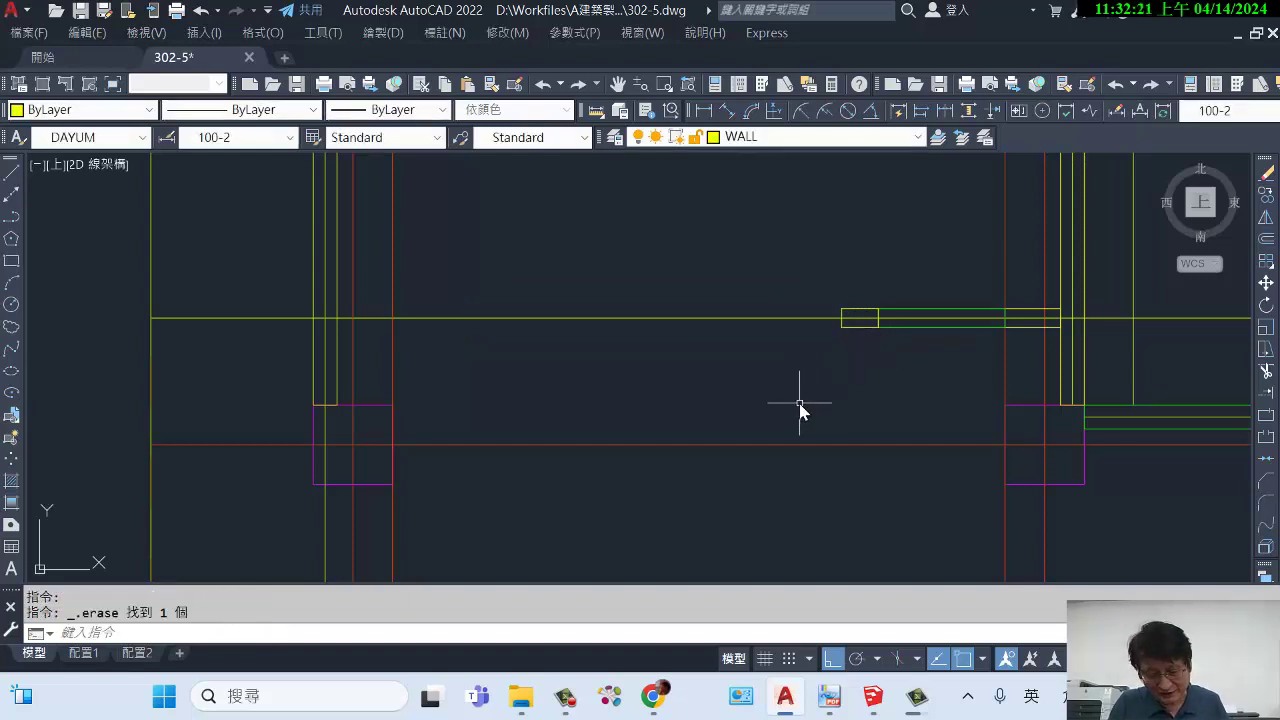
pyautogui.write('ml')
pyautogui.press('Return')
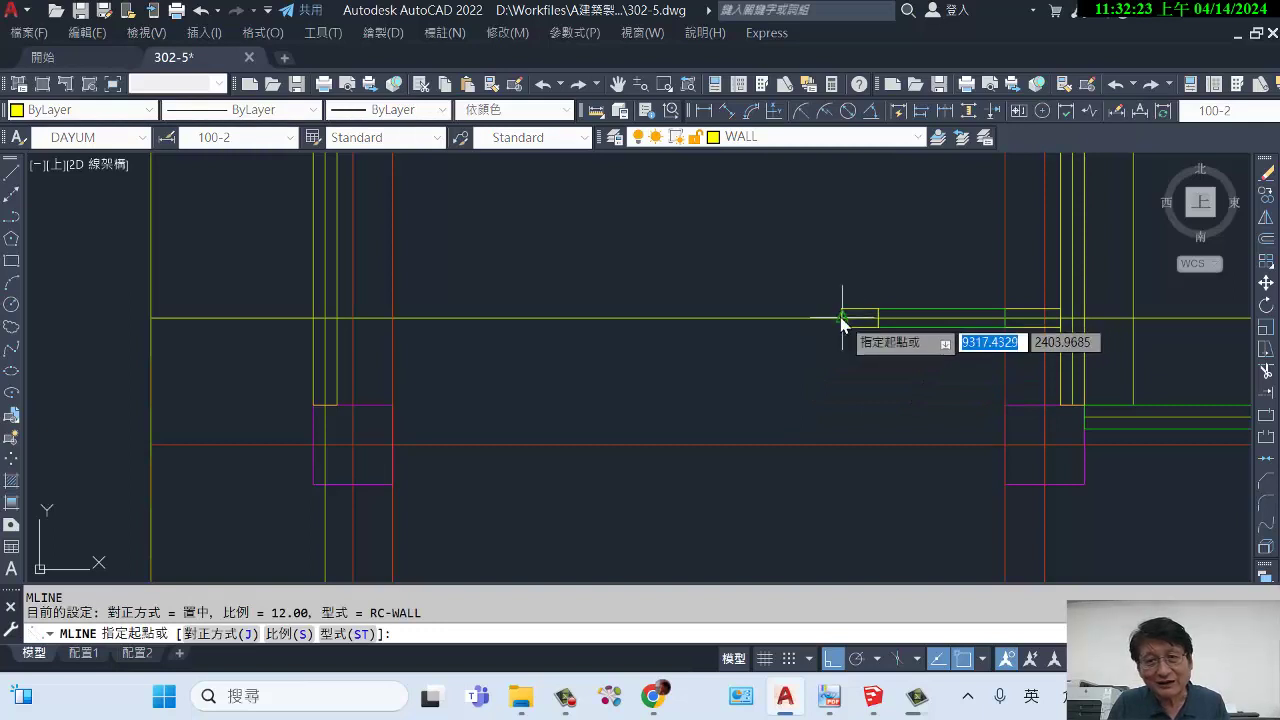
pyautogui.click(842, 318)
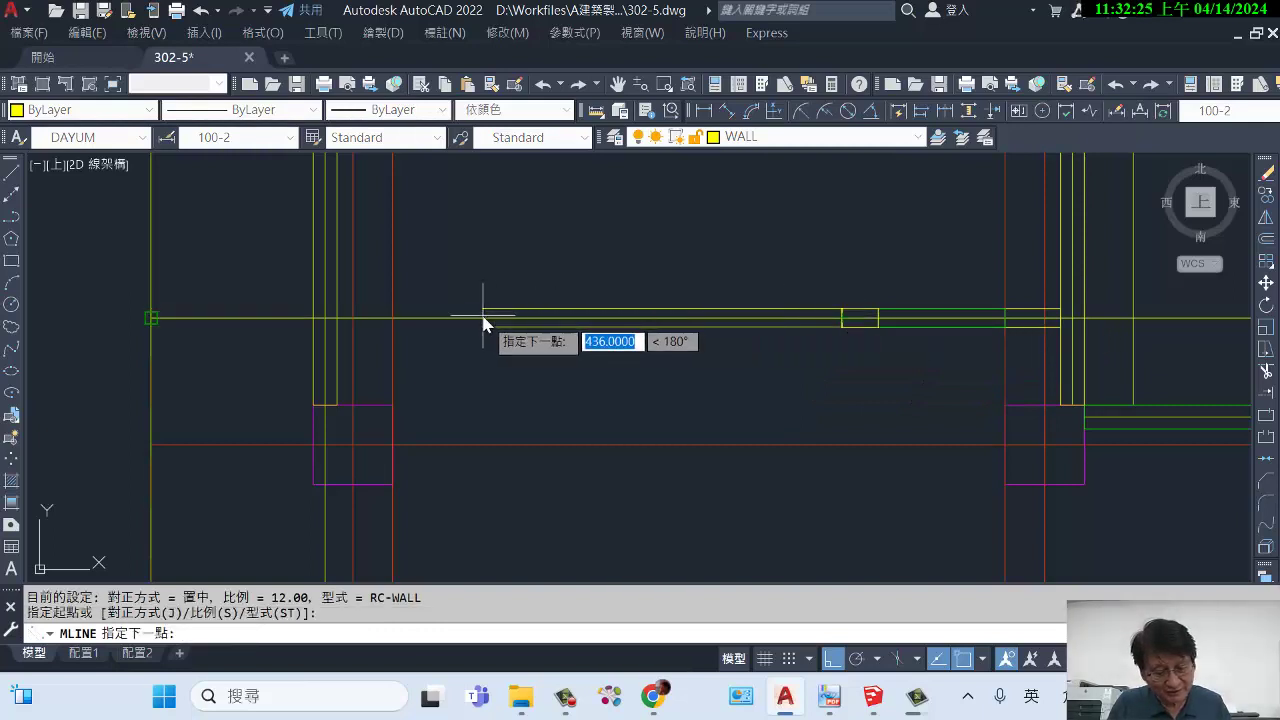
pyautogui.write('260')
pyautogui.press('Return')
pyautogui.press('Return')
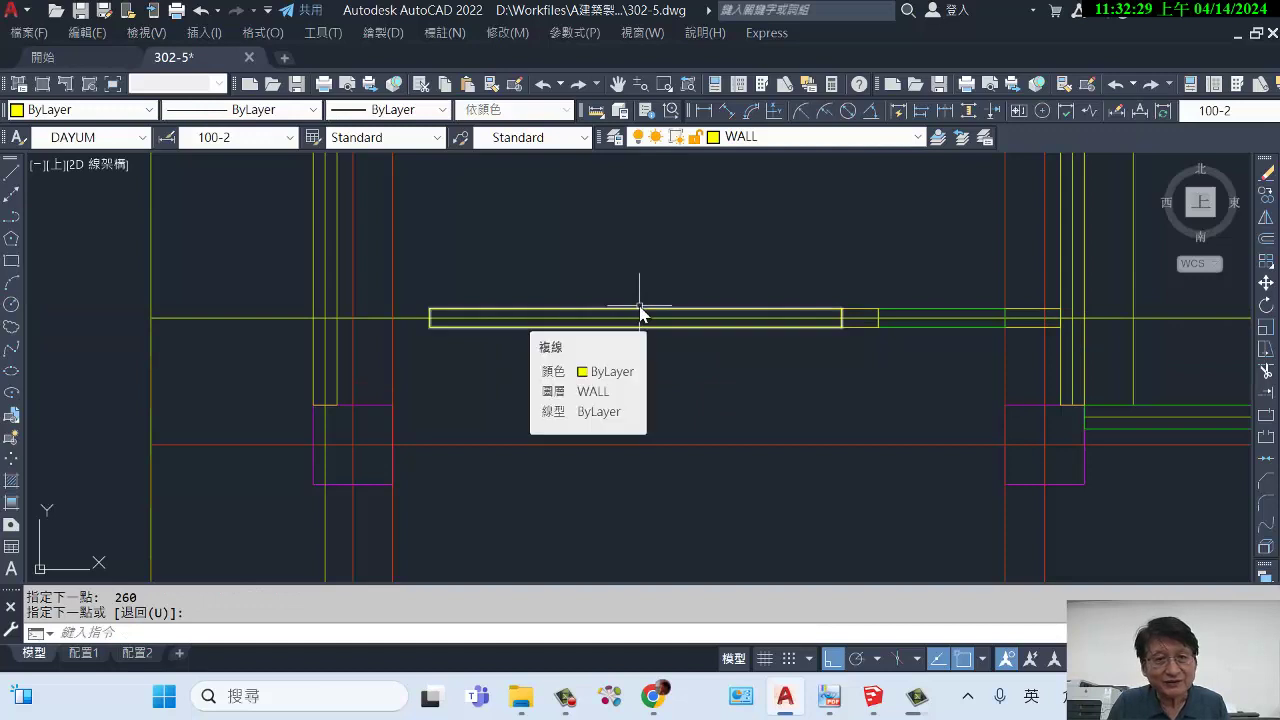
# Measure the length of the redrawn opening multiline, and start checking the gap beside its left end.
pyautogui.write('di')
pyautogui.press('Return')
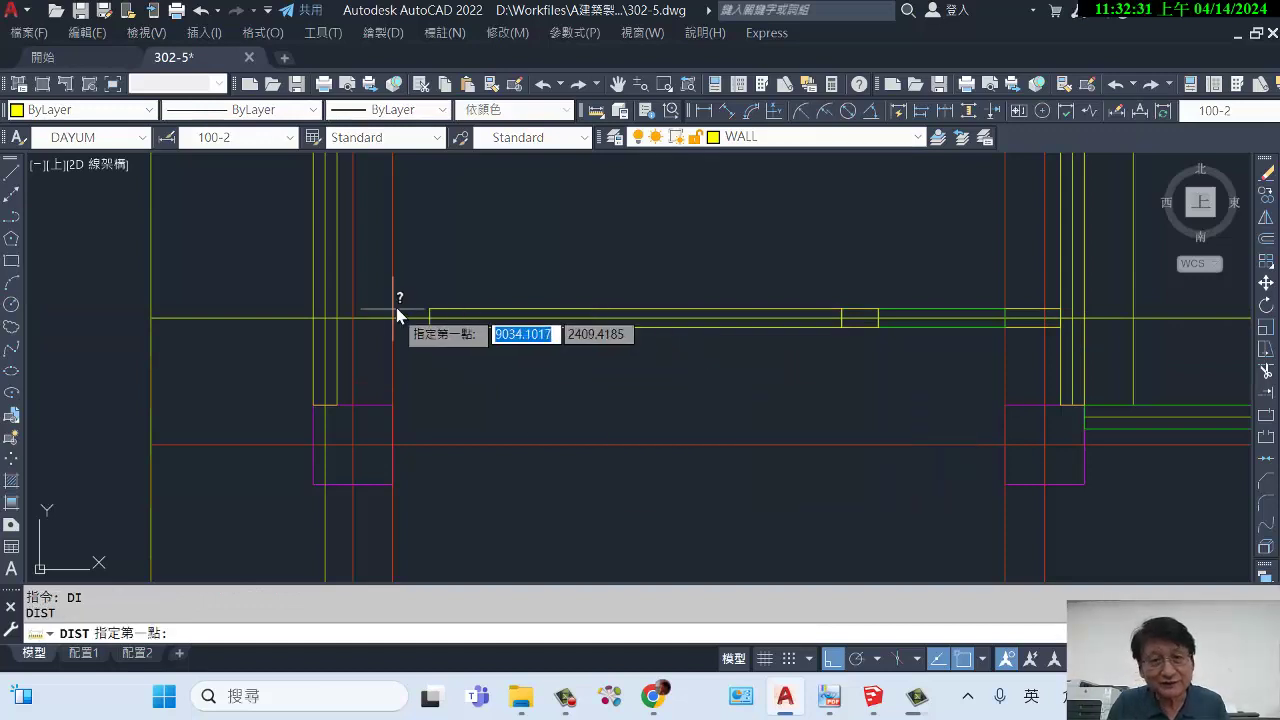
pyautogui.click(430, 310)
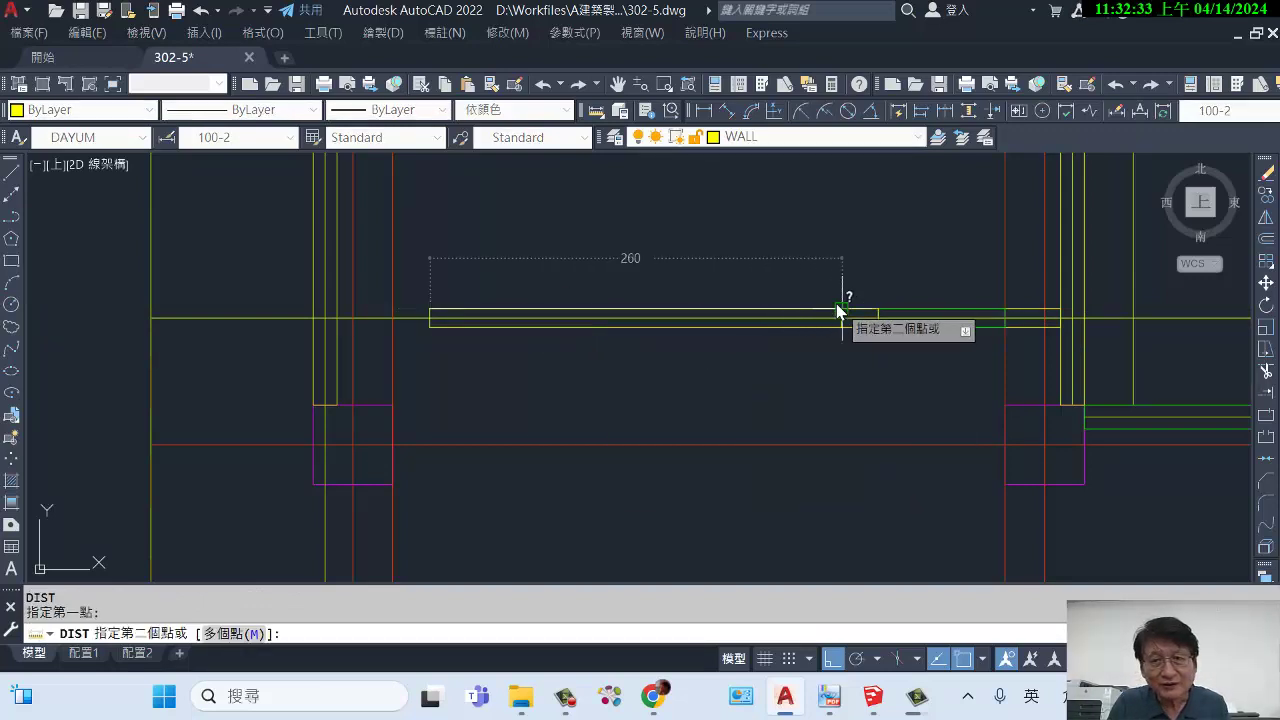
pyautogui.click(842, 310)
pyautogui.press('Return')
pyautogui.click(432, 310)
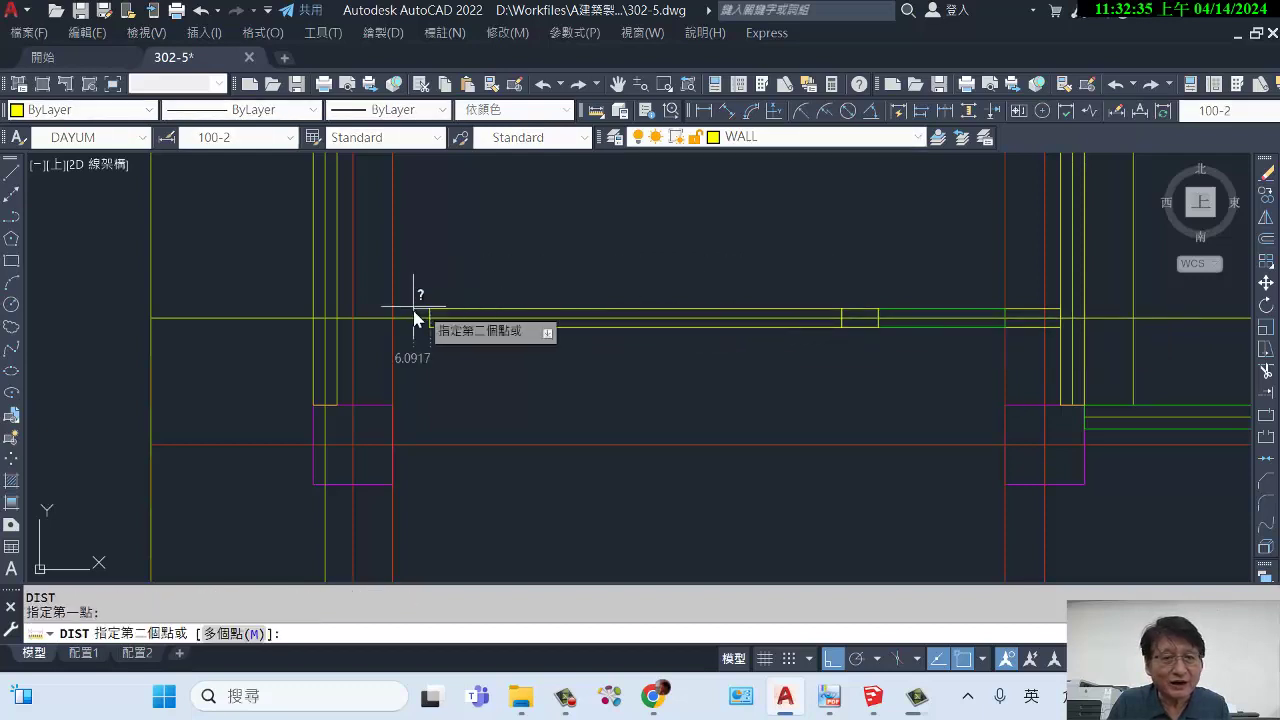
pyautogui.press('Escape')
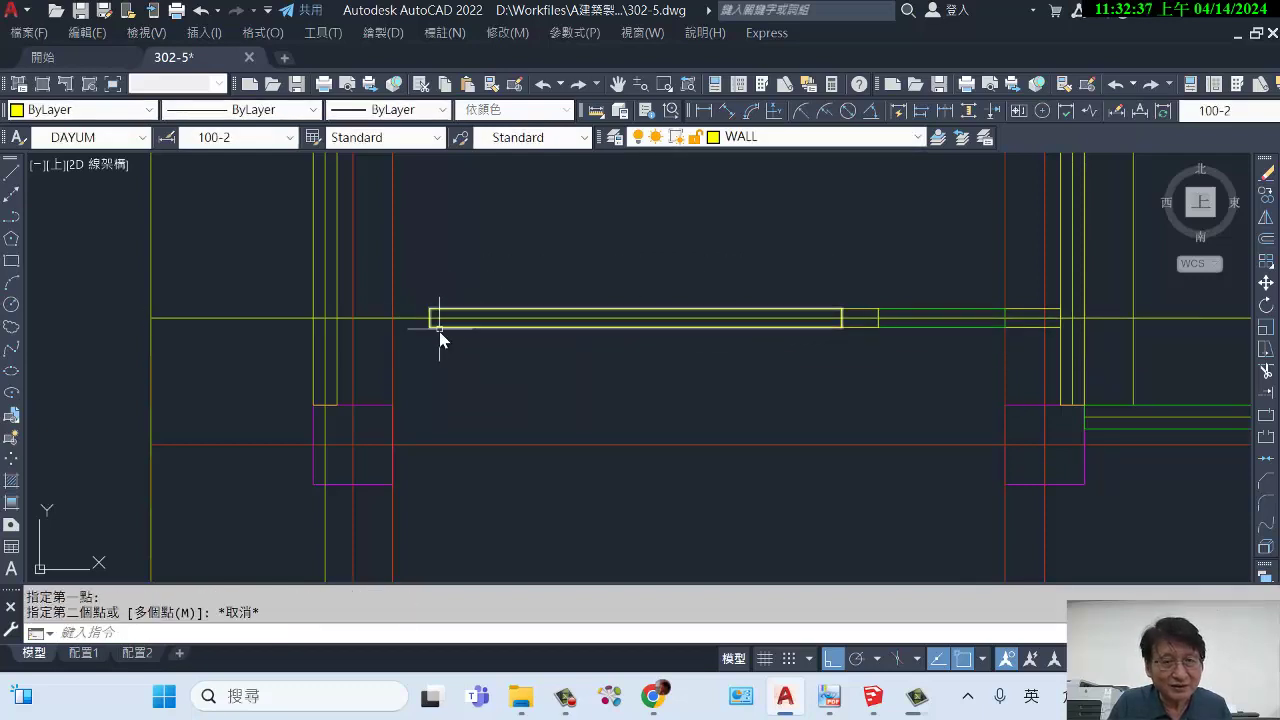
pyautogui.press('Return')
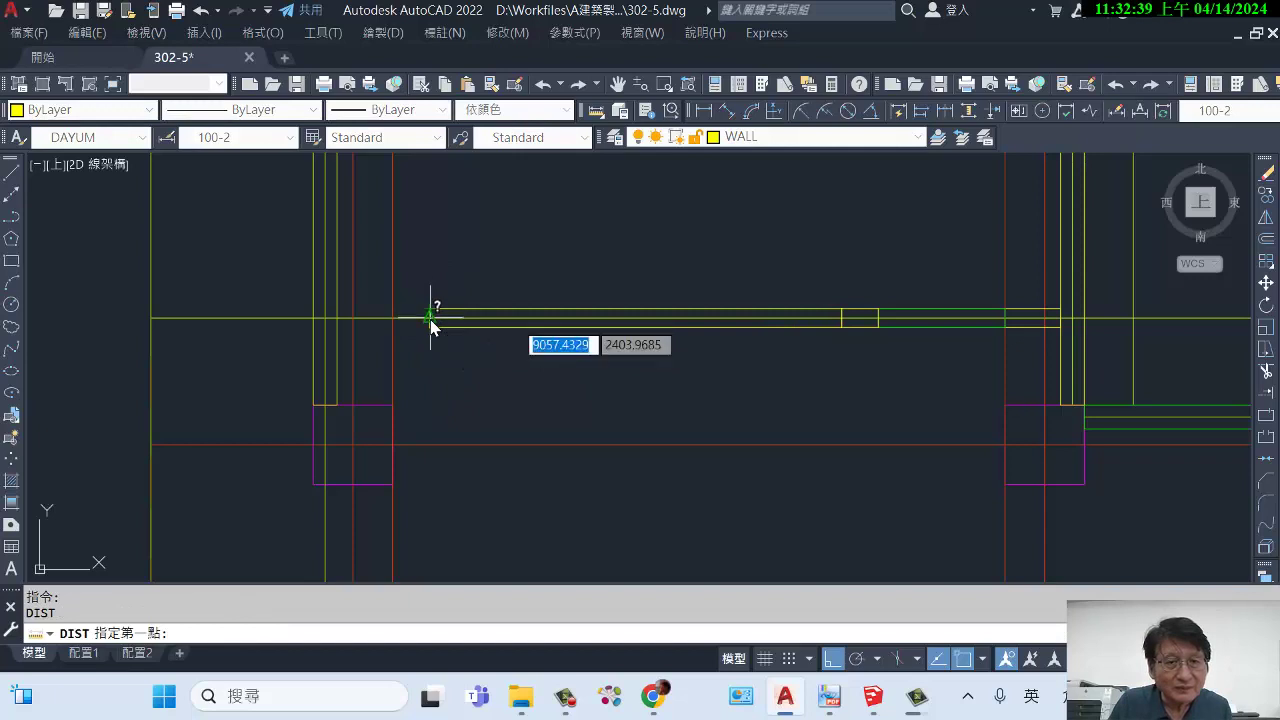
pyautogui.click(431, 320)
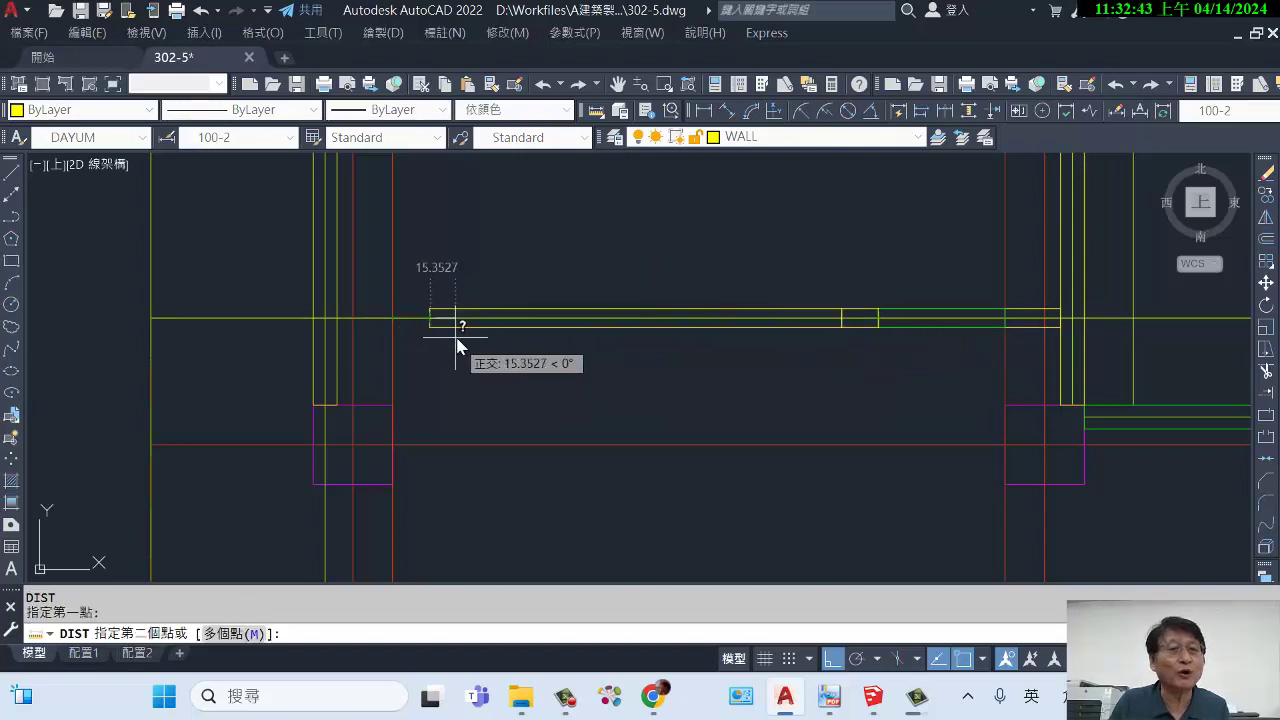
pyautogui.press('Escape')
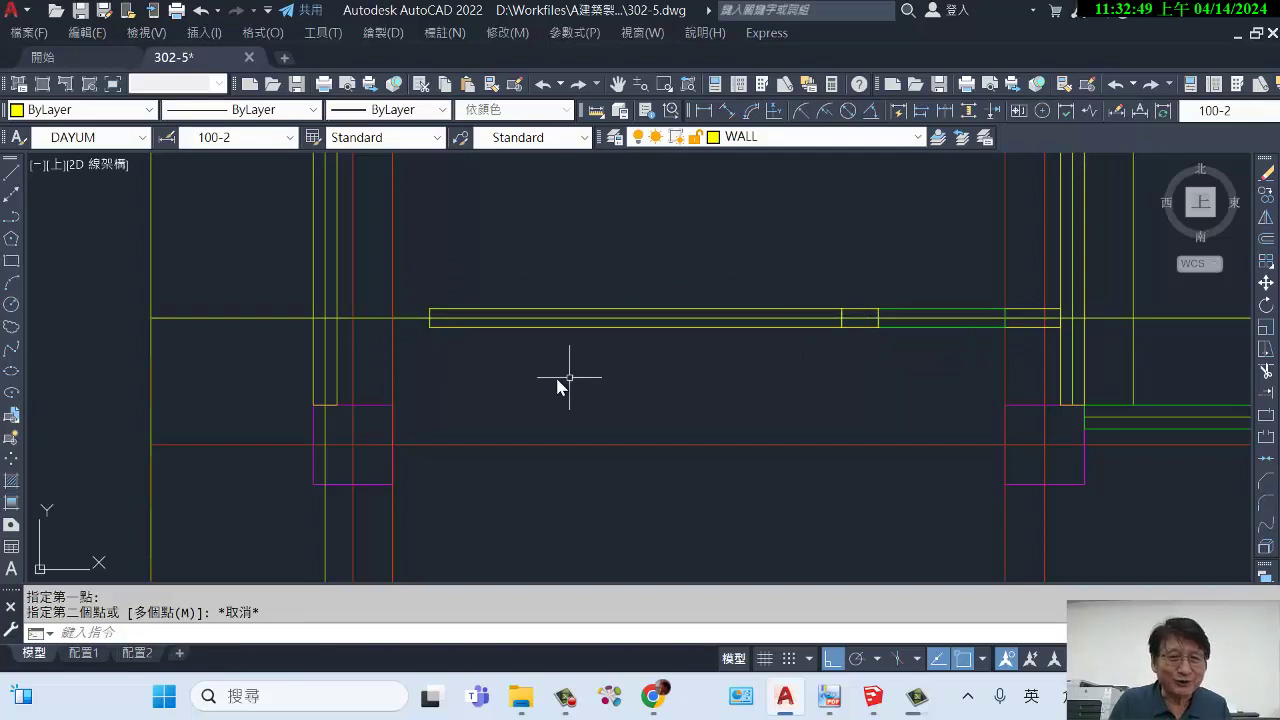
# Move the 260-long opening multiline to the DW layer.
pyautogui.click(644, 311)
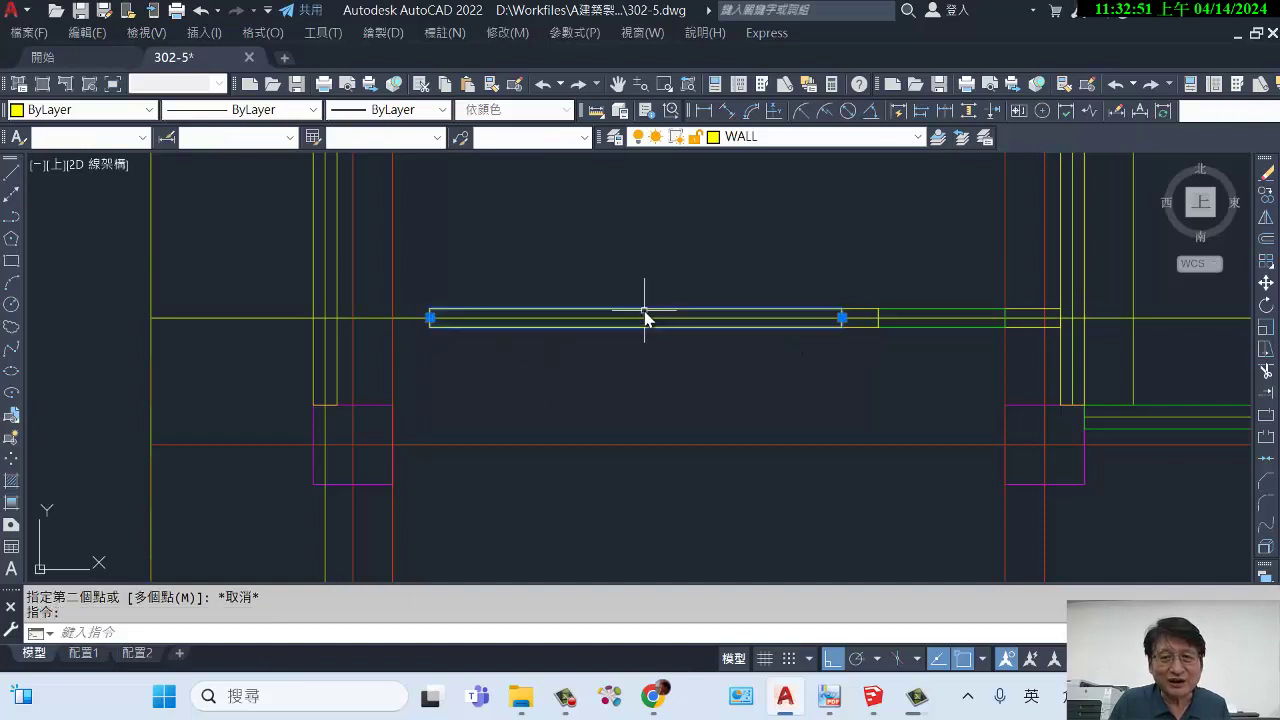
pyautogui.click(745, 137)
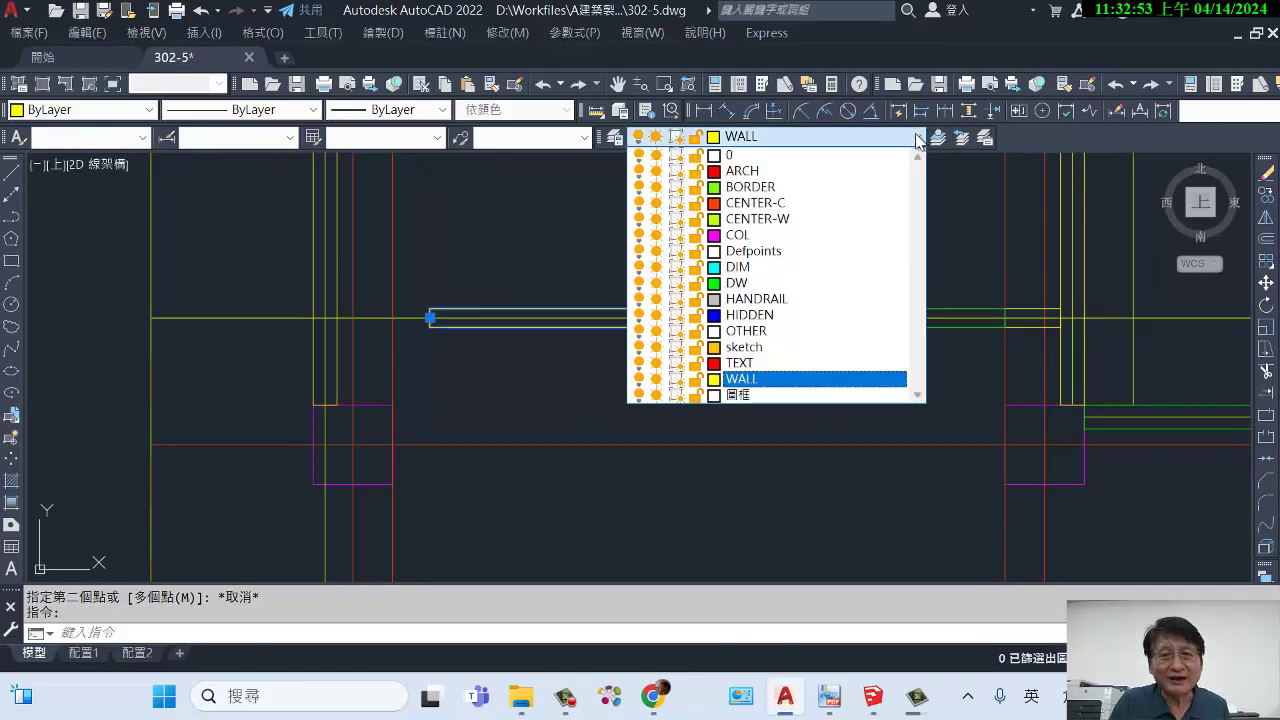
pyautogui.click(768, 283)
pyautogui.press('Escape')
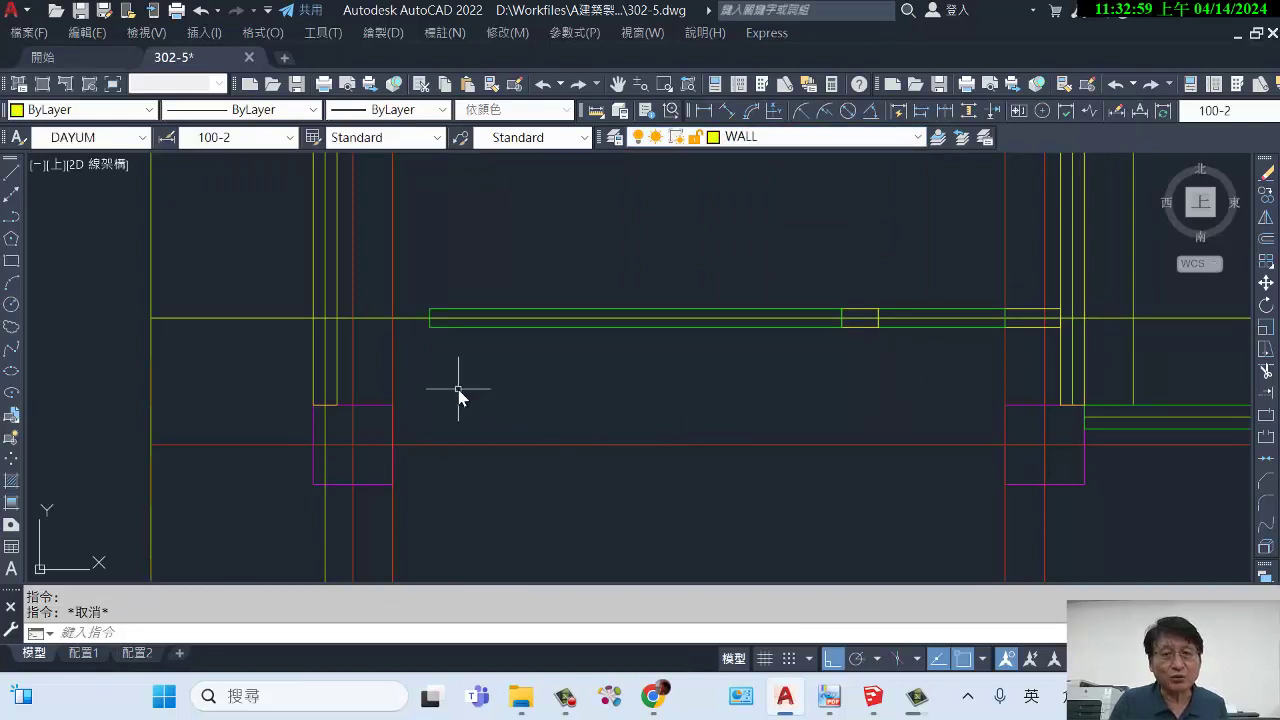
# Draw an RC-WALL multiline at scale 12 from the left wall's inner face to the left end of the 260-long opening.
pyautogui.write('l')
pyautogui.press('Return')
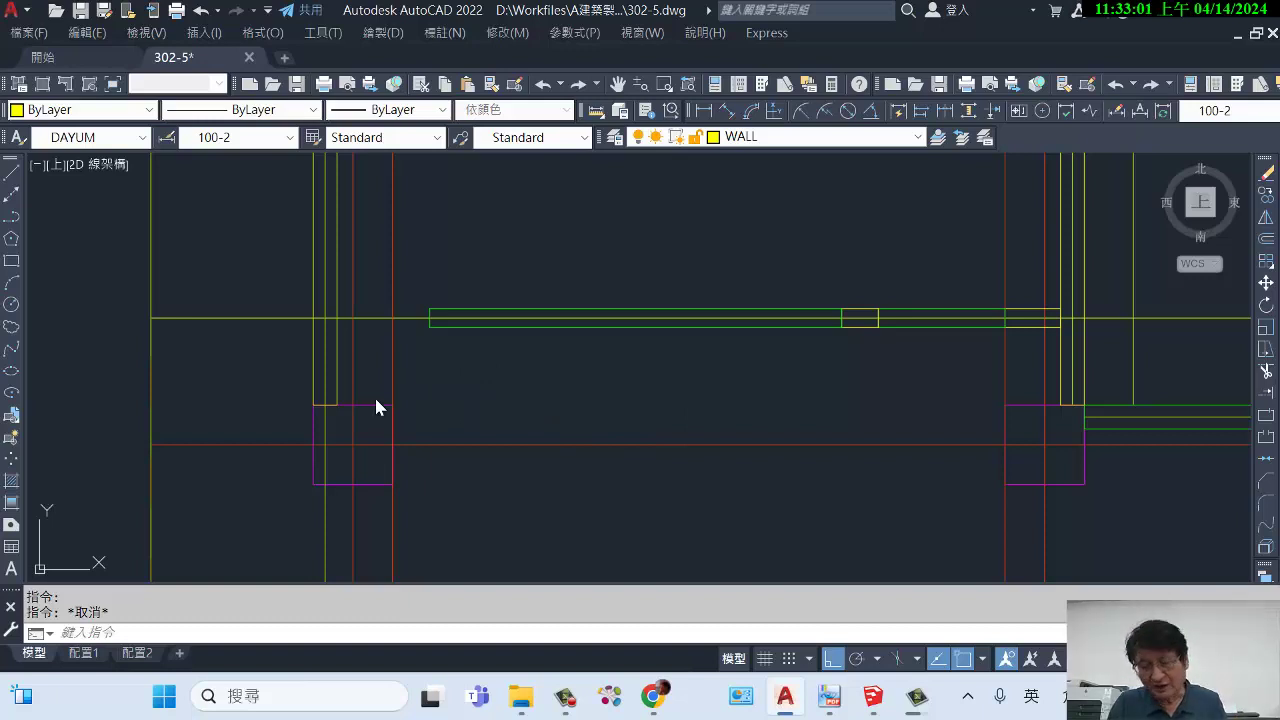
pyautogui.click(340, 319)
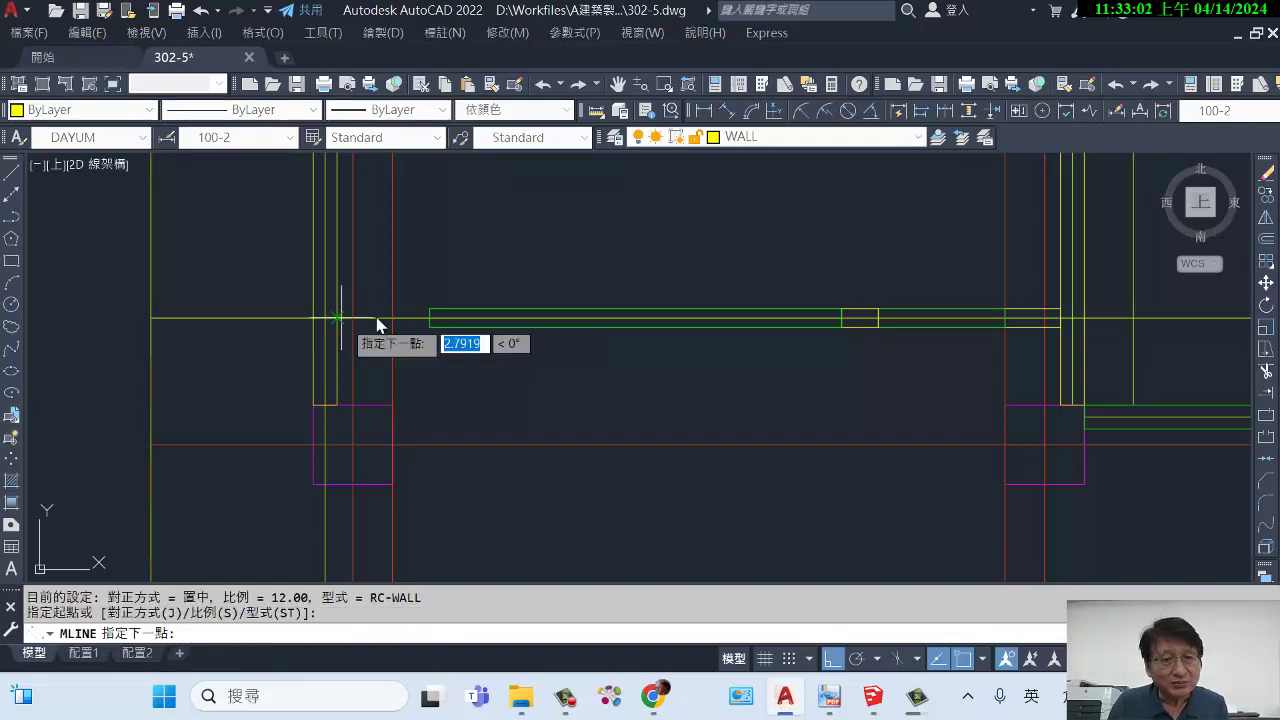
pyautogui.click(429, 319)
pyautogui.press('Return')
pyautogui.scroll(-4, 483, 424)
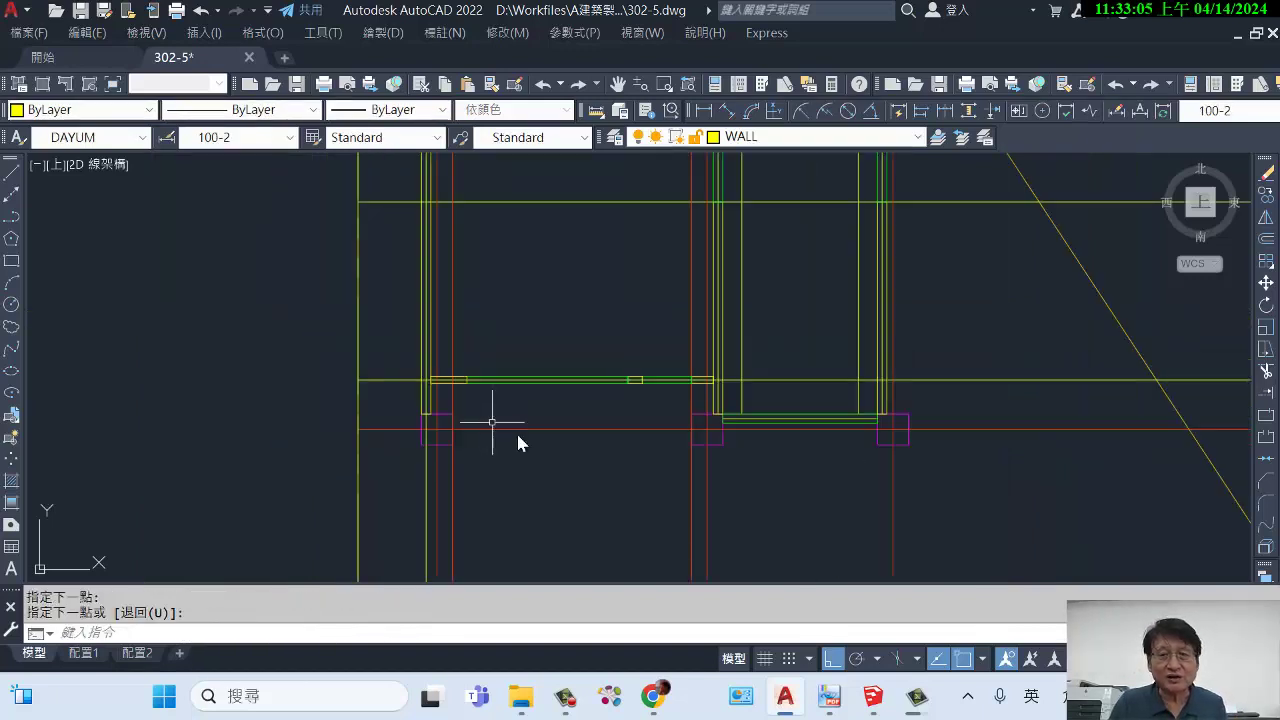
# Join the new wall piece to the left vertical wall with an open T (T 形開放) multiline edit.
pyautogui.scroll(2, 634, 390)
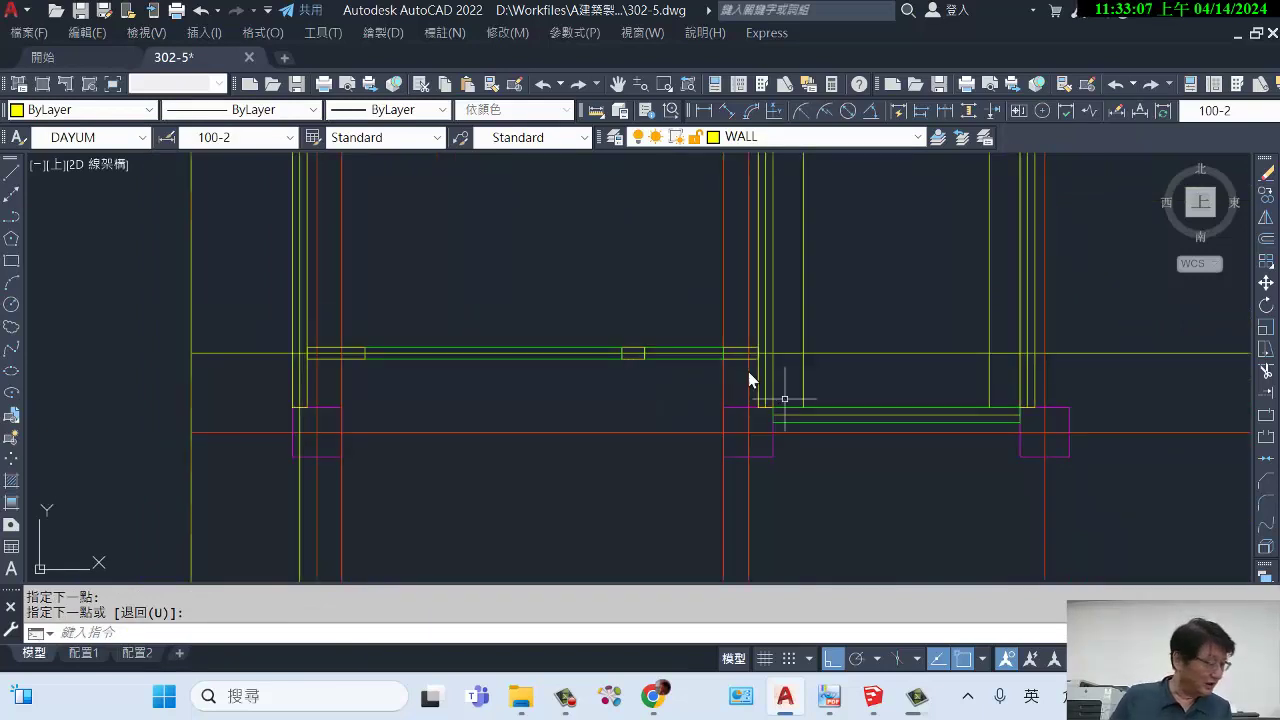
pyautogui.scroll(5, 364, 400)
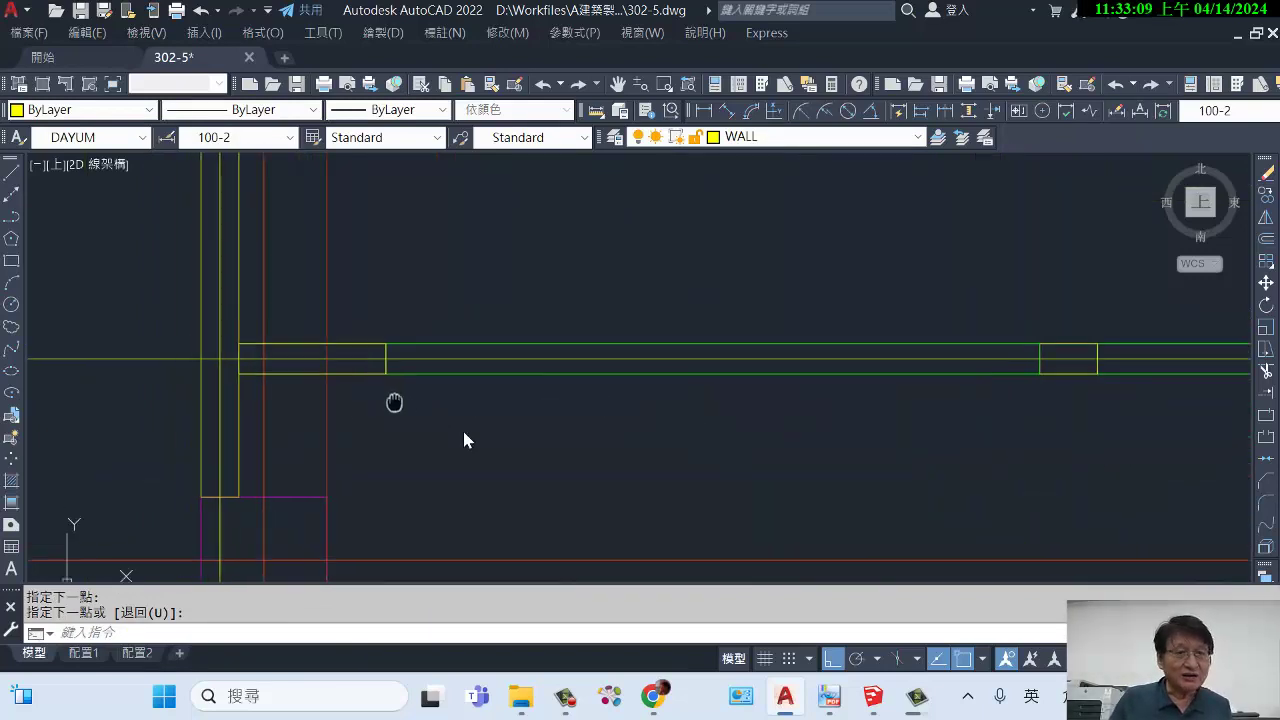
pyautogui.moveTo(394, 400); pyautogui.dragTo(576, 432, button='middle')
pyautogui.press('Escape')
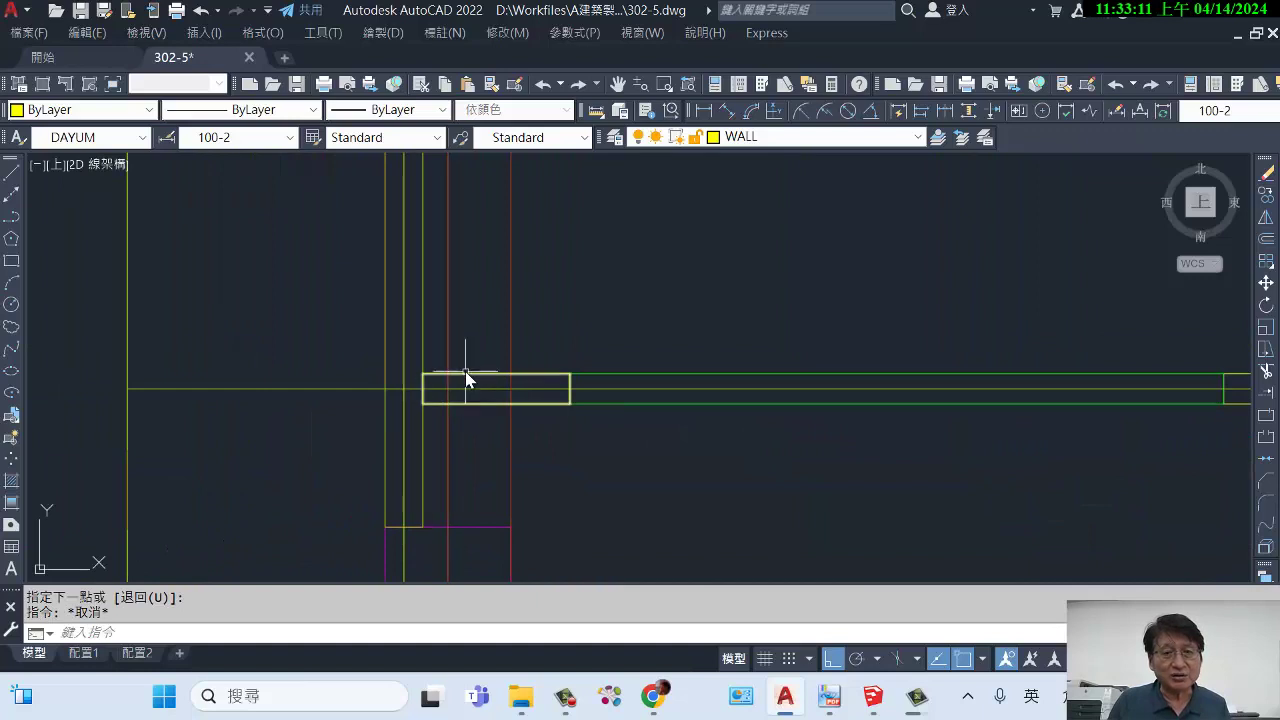
pyautogui.doubleClick(475, 383)
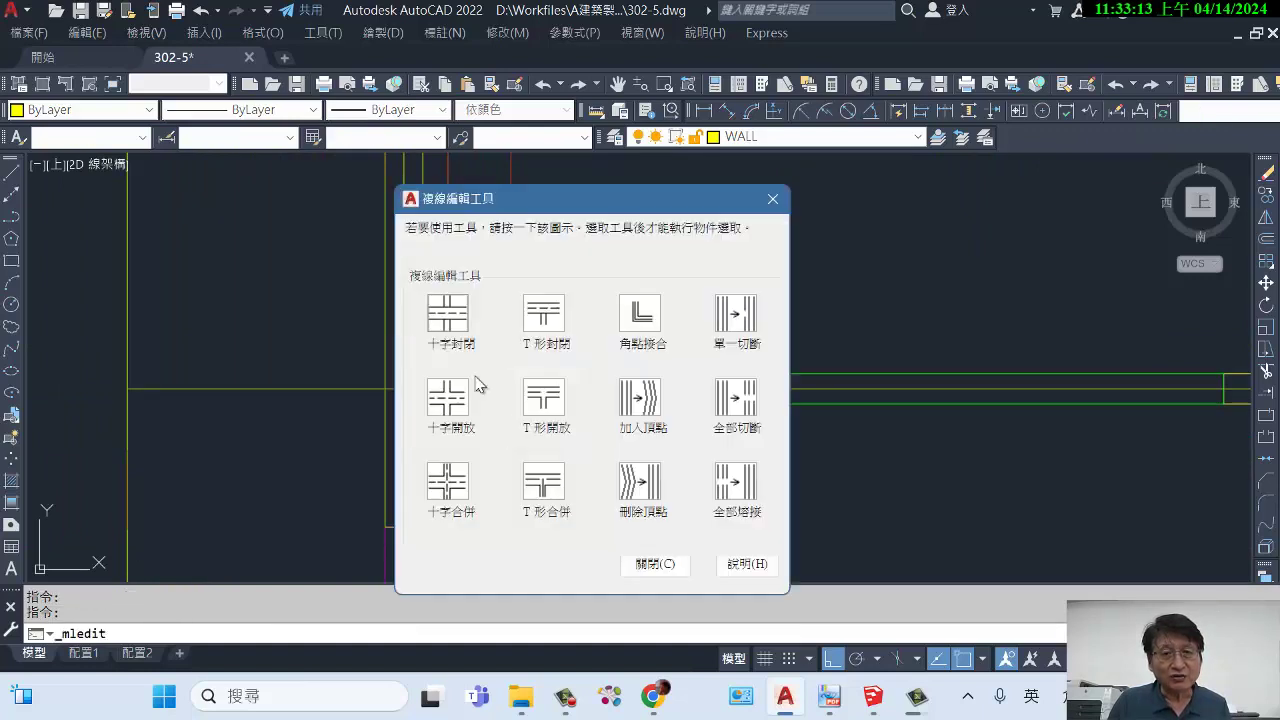
pyautogui.click(538, 398)
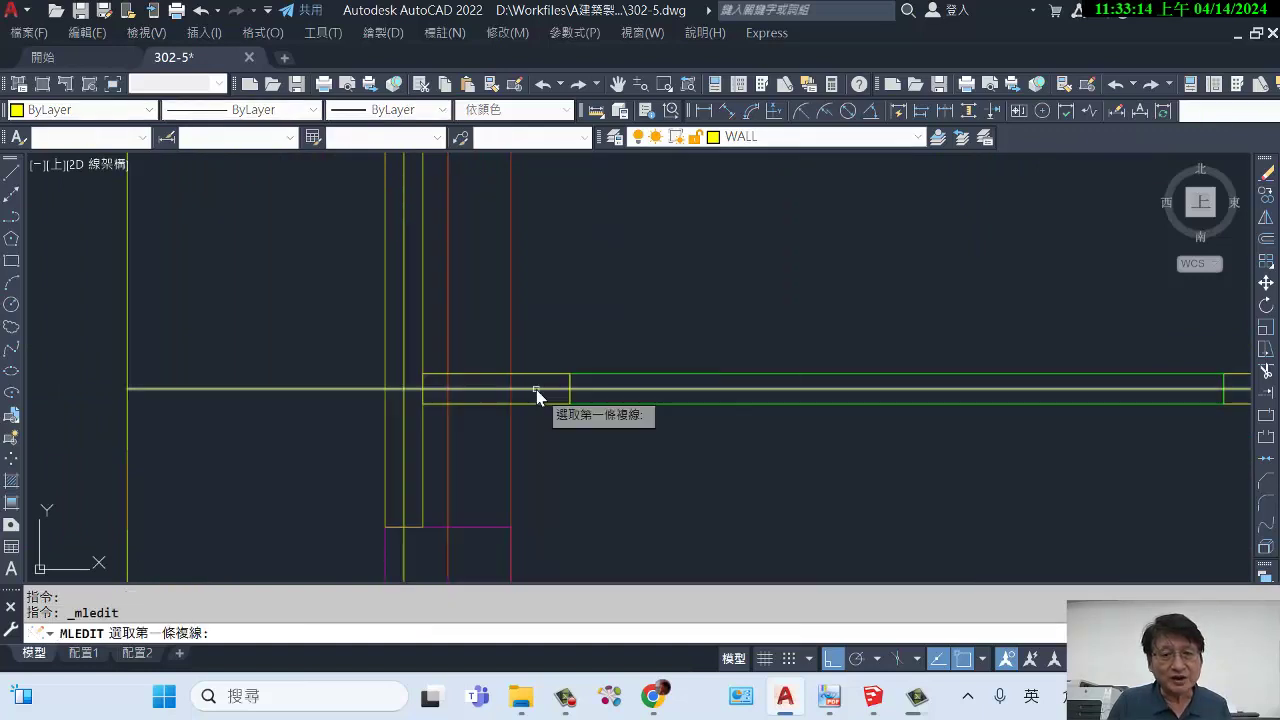
pyautogui.click(432, 374)
pyautogui.click(424, 345)
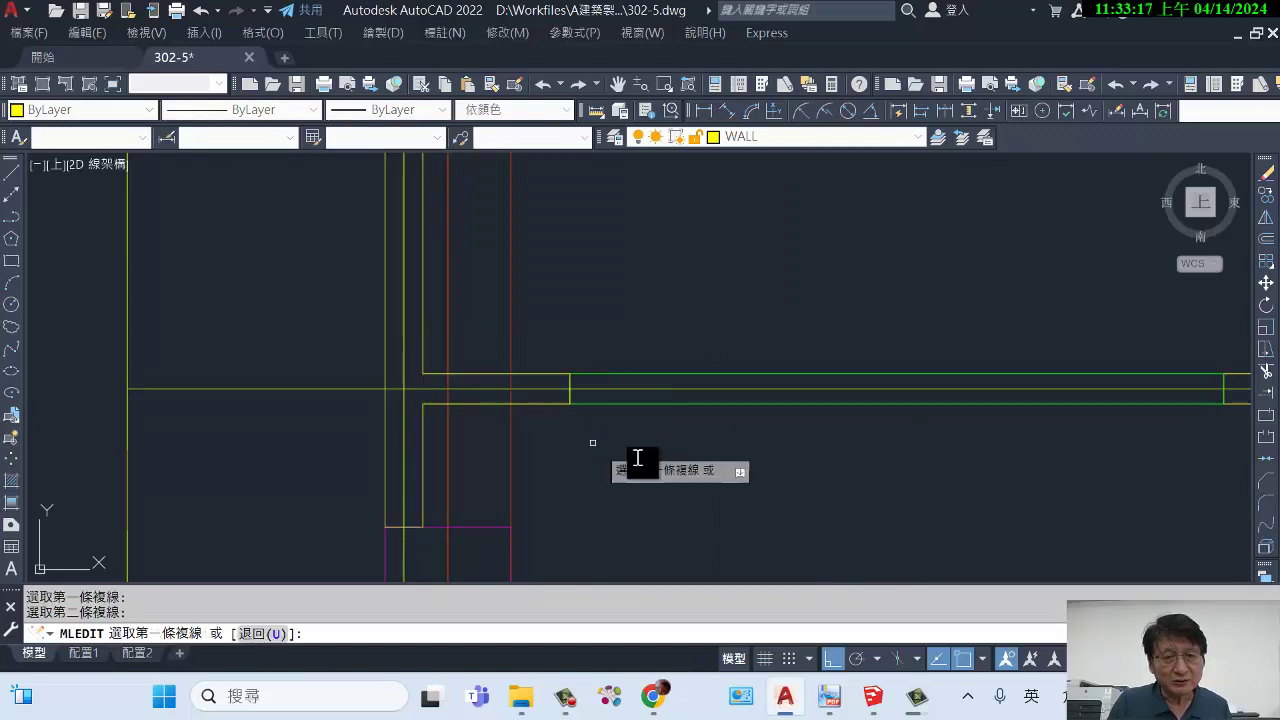
# Join the wall piece at the other end of the front wall to its vertical wall with an open T (T 形開放) multiline edit.
pyautogui.moveTo(820, 443); pyautogui.dragTo(159, 446, button='middle')
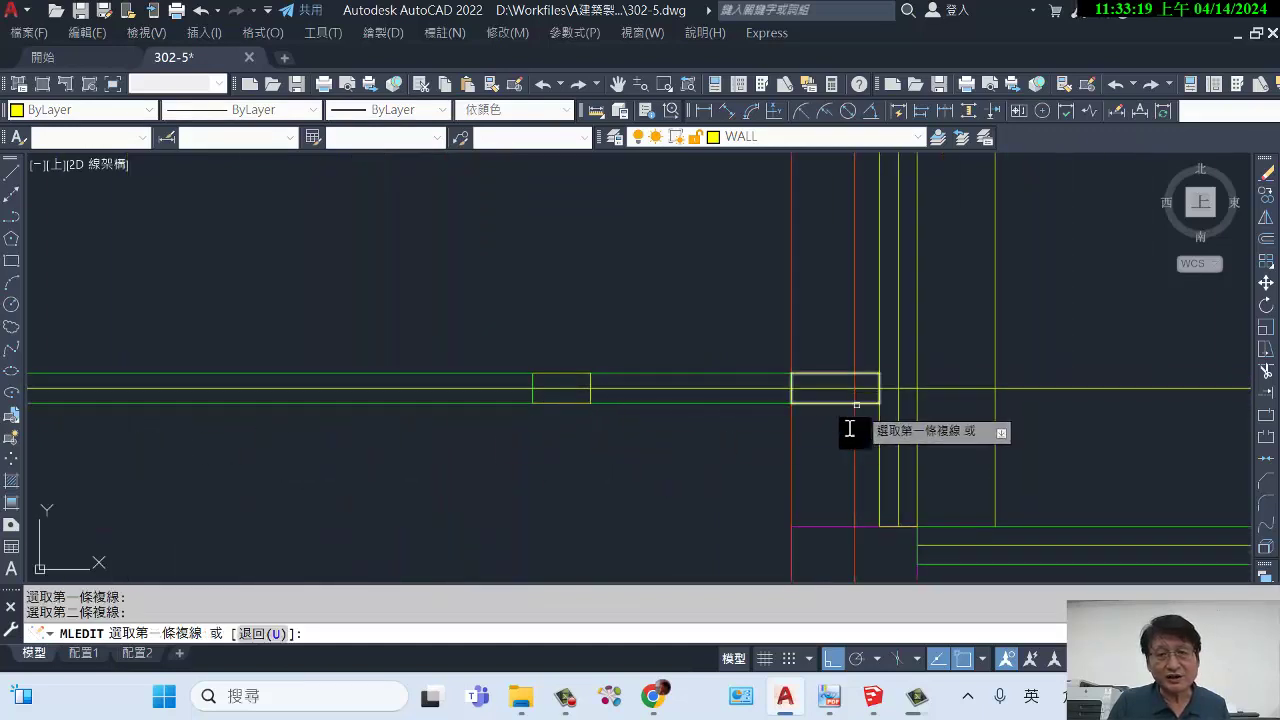
pyautogui.press('Escape')
pyautogui.doubleClick(842, 375)
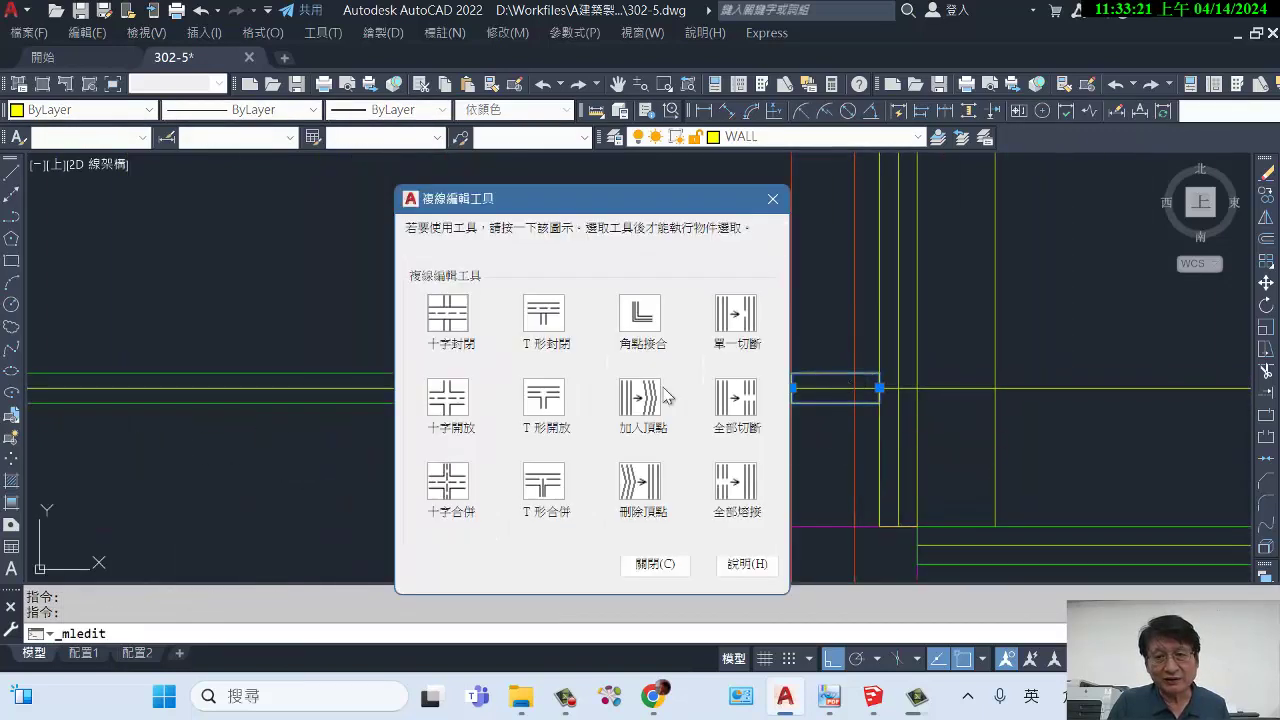
pyautogui.click(536, 402)
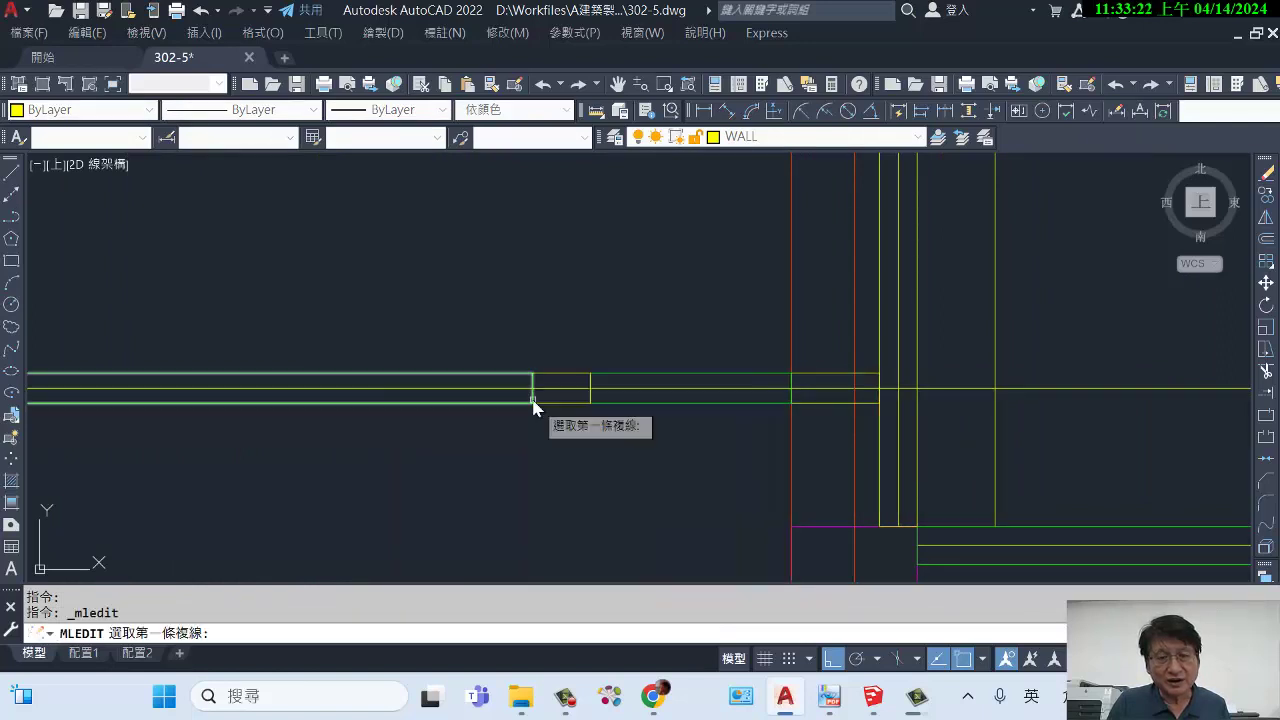
pyautogui.click(830, 380)
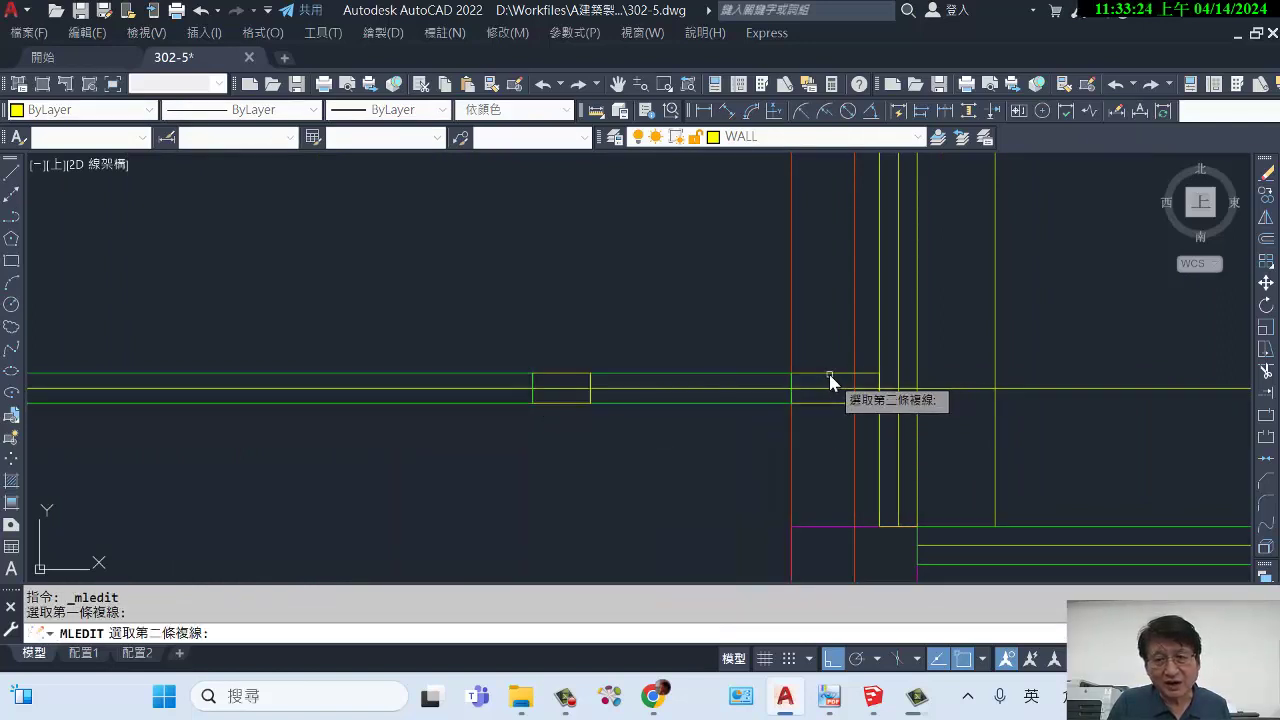
pyautogui.click(880, 338)
pyautogui.scroll(-3, 918, 435)
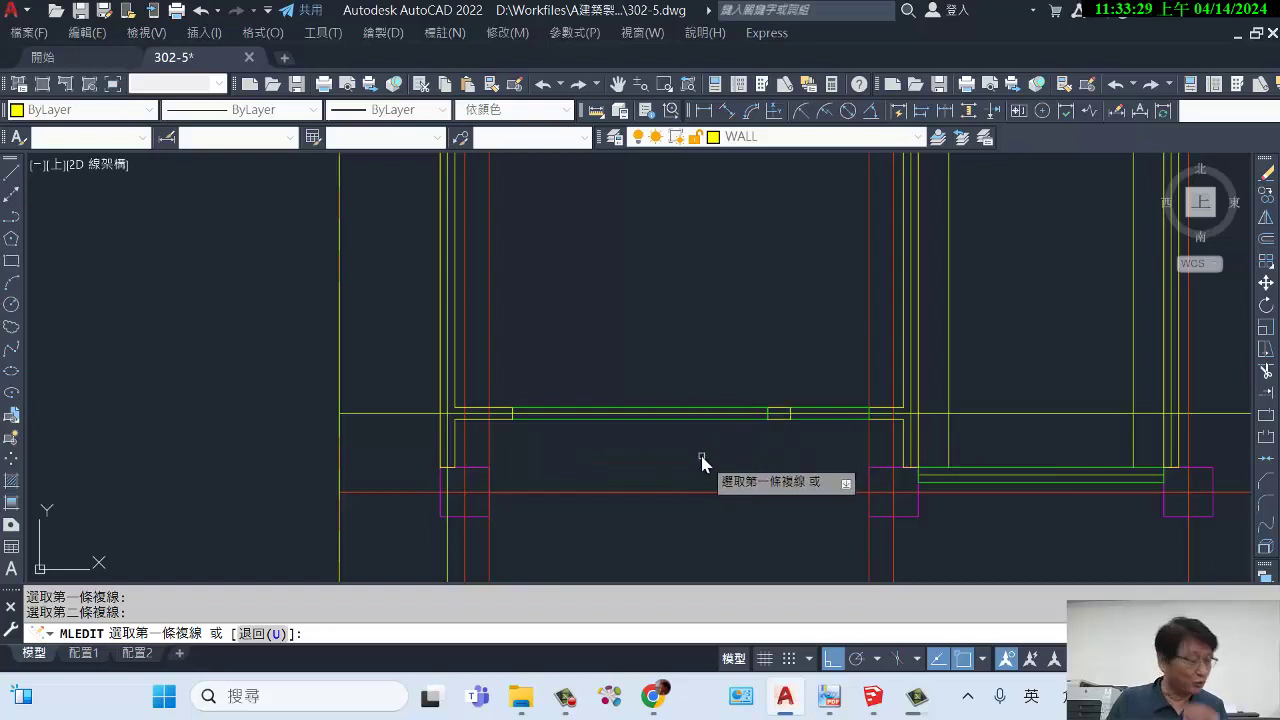
pyautogui.moveTo(951, 443)
pyautogui.mouseDown(button='middle')
pyautogui.moveTo(665, 415)
pyautogui.moveTo(474, 423)
pyautogui.mouseUp(button='middle')
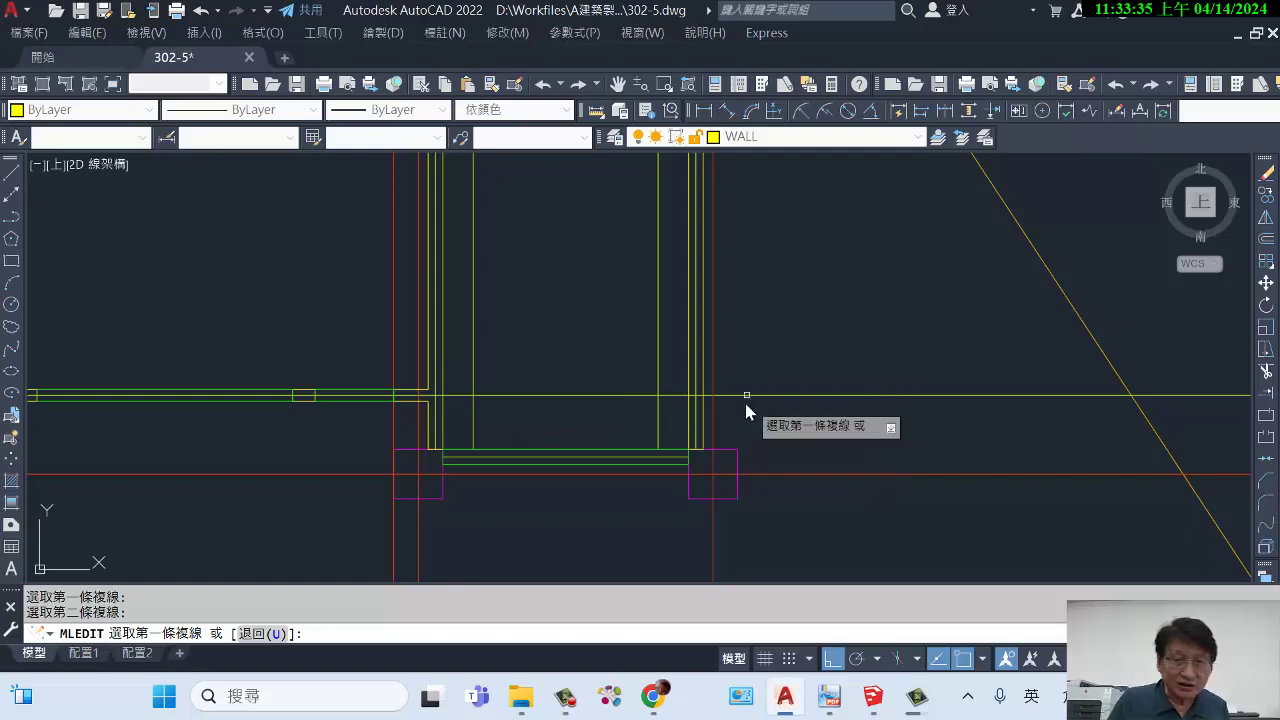
pyautogui.scroll(-2, 557, 429)
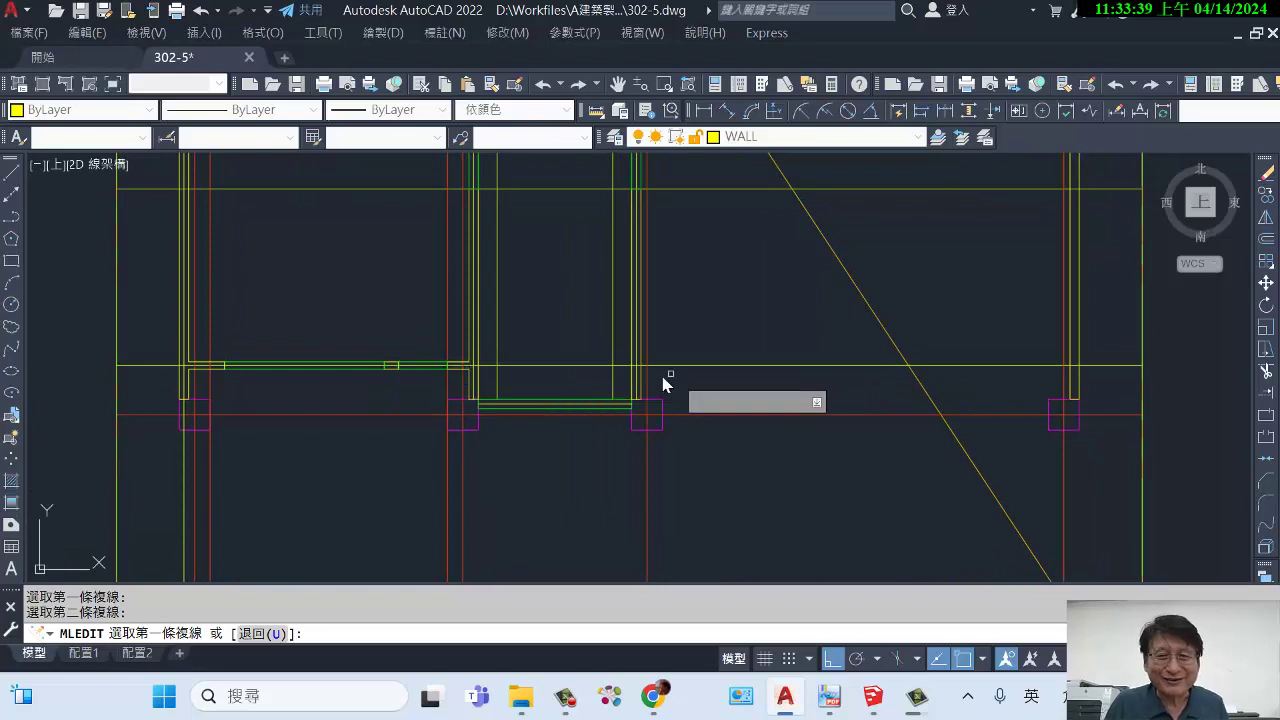
pyautogui.scroll(2, 660, 380)
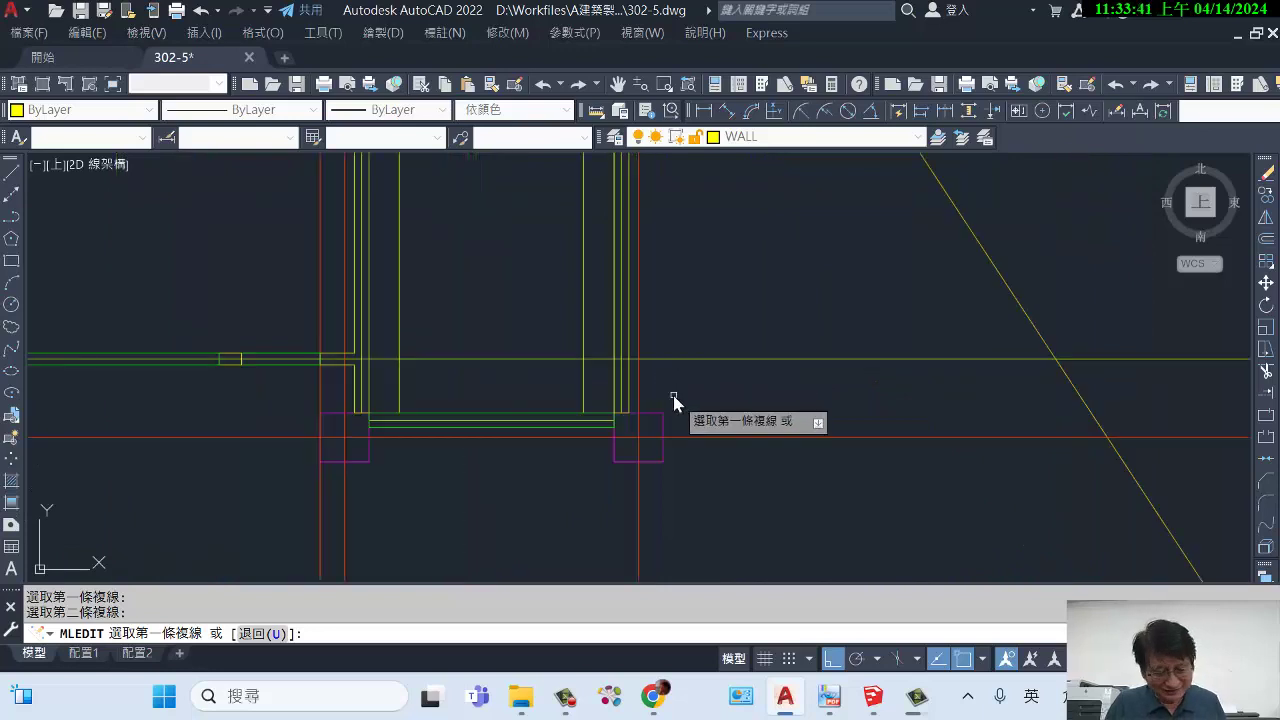
pyautogui.press('Return')
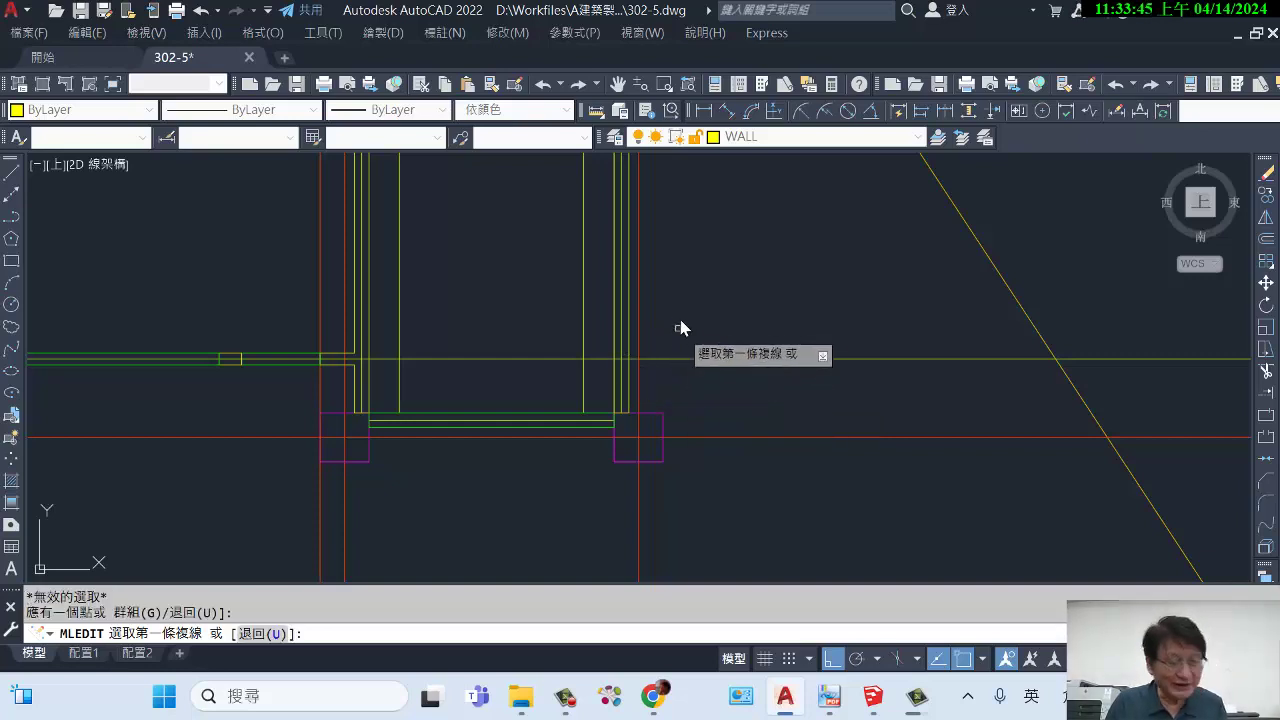
pyautogui.click(638, 301)
pyautogui.press('Escape')
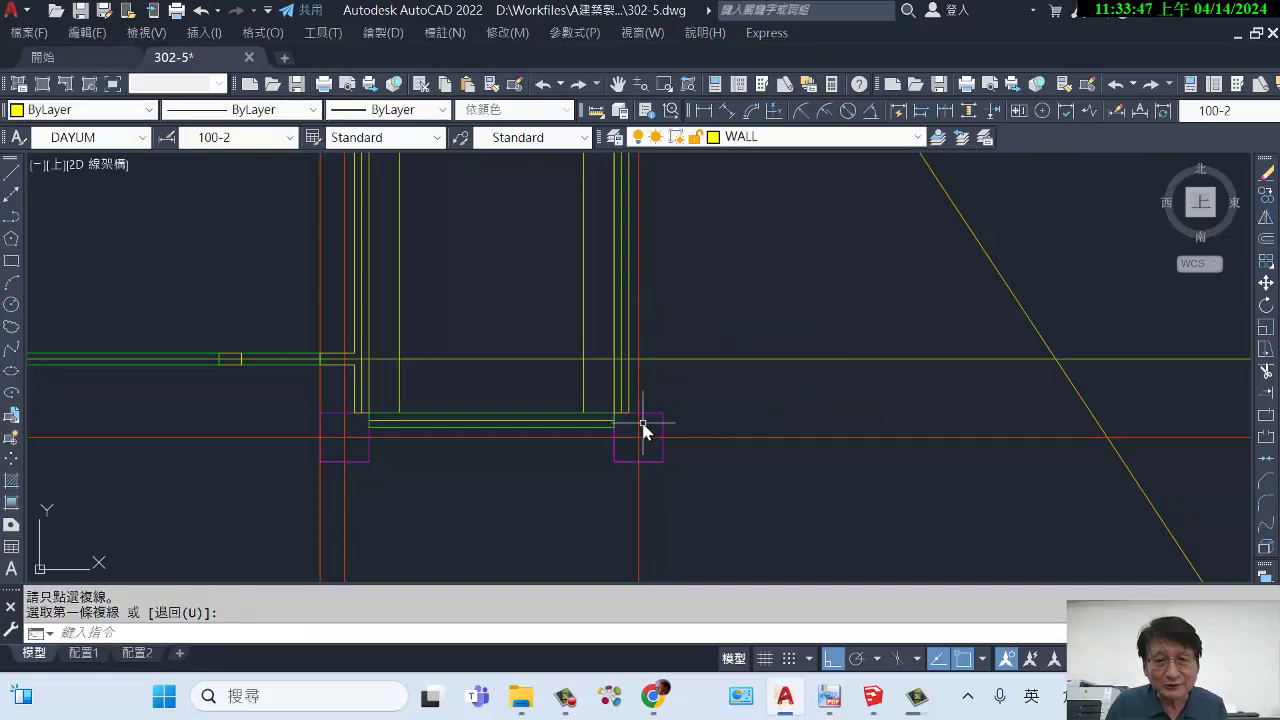
pyautogui.press('Escape')
pyautogui.press('Escape')
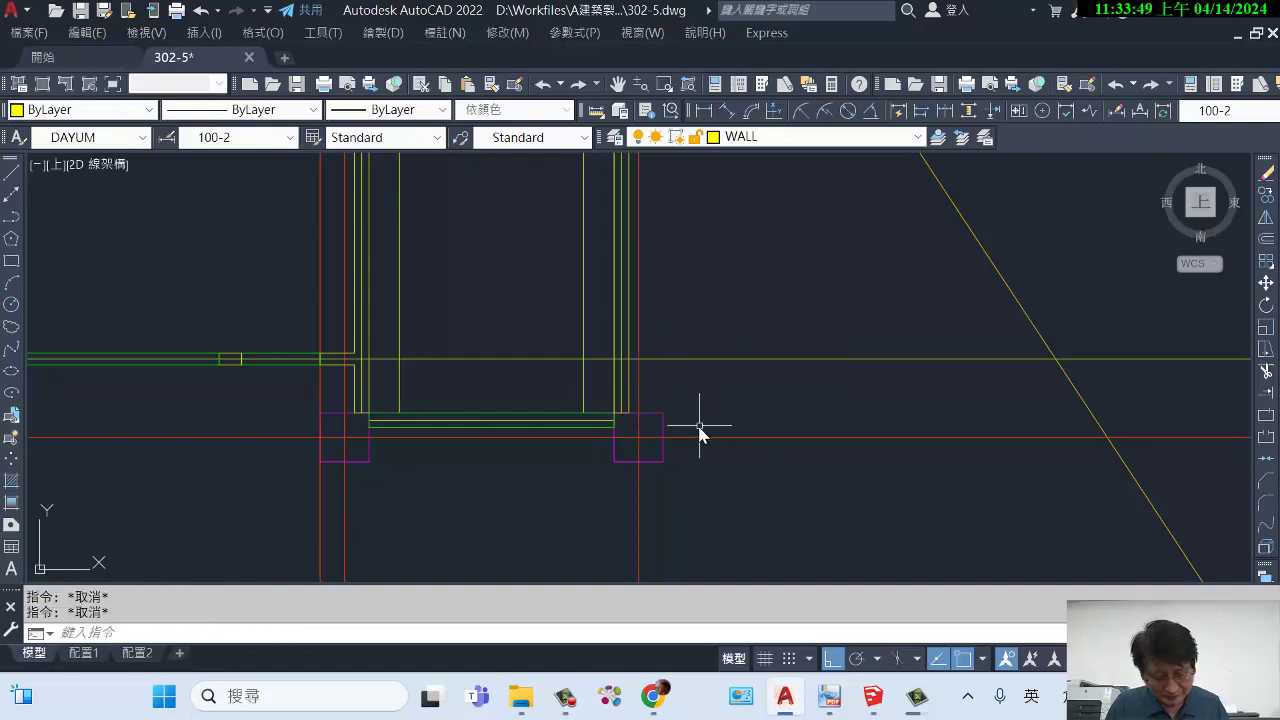
# Copy the vertical centre line of the column right of the narrow bay 25 to the right, onto the column's right edge.
pyautogui.press('Return')
pyautogui.click(639, 424)
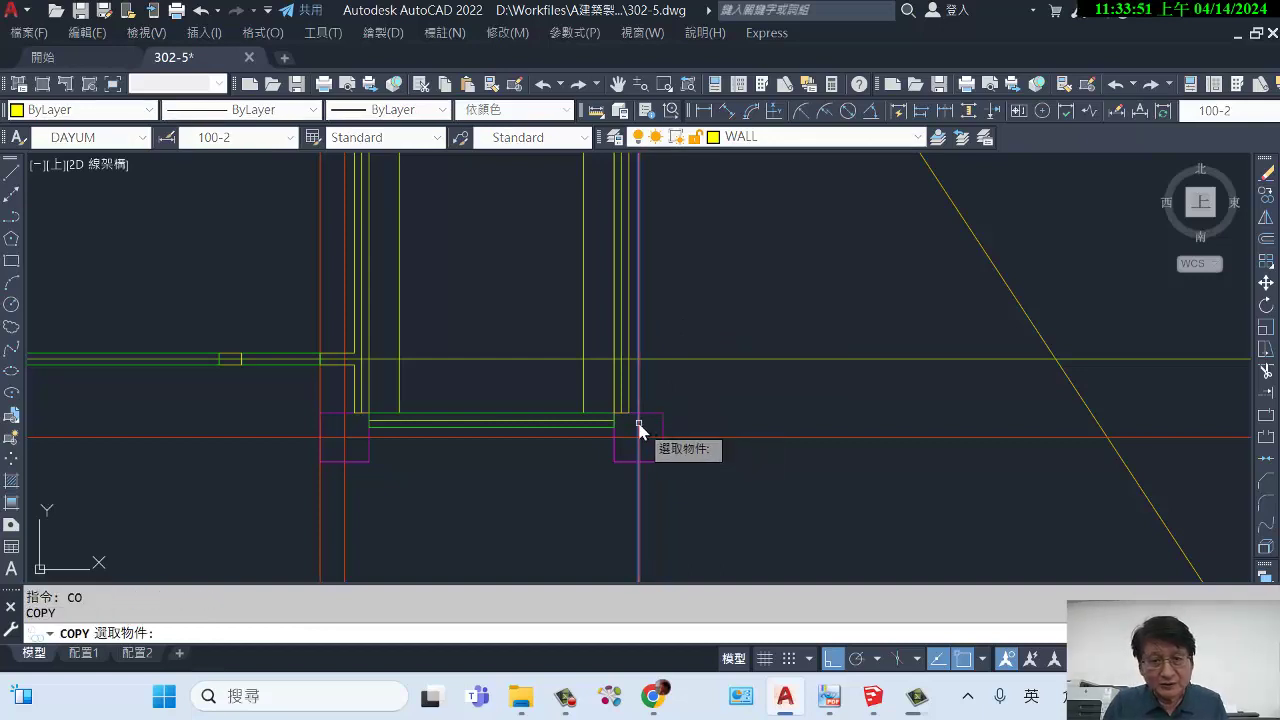
pyautogui.press('Return')
pyautogui.click(640, 413)
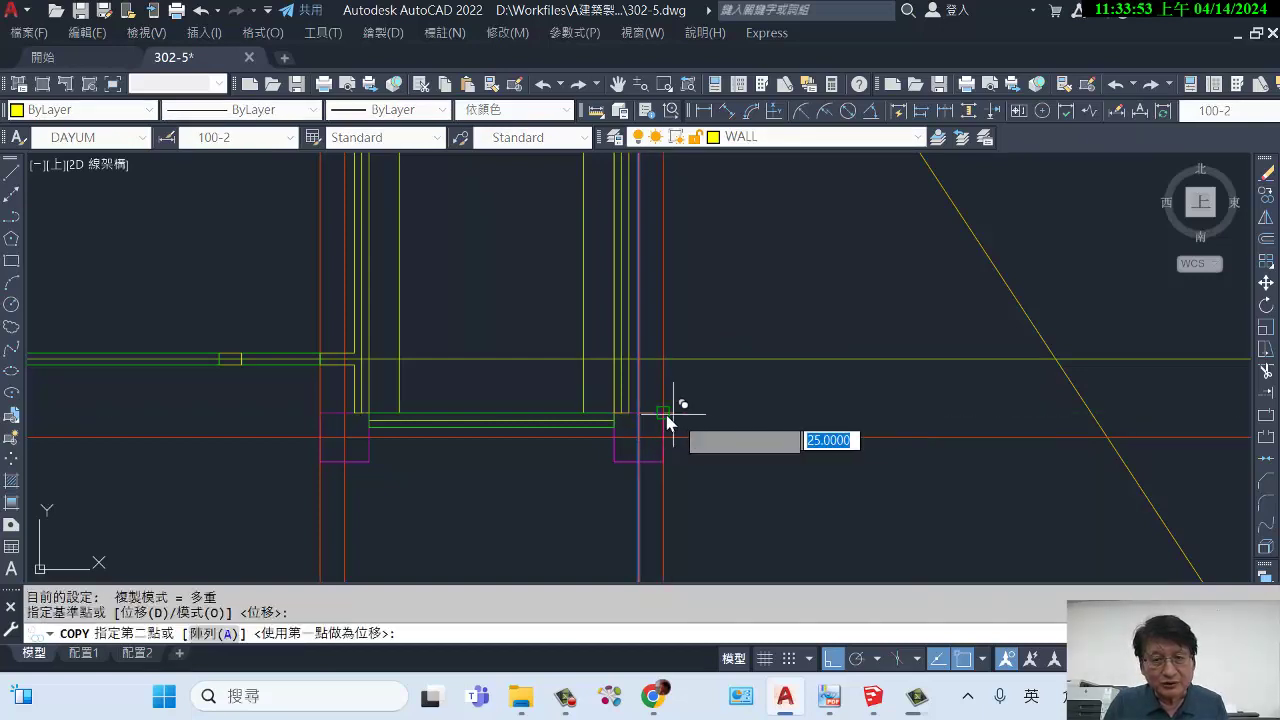
pyautogui.click(666, 421)
pyautogui.press('Return')
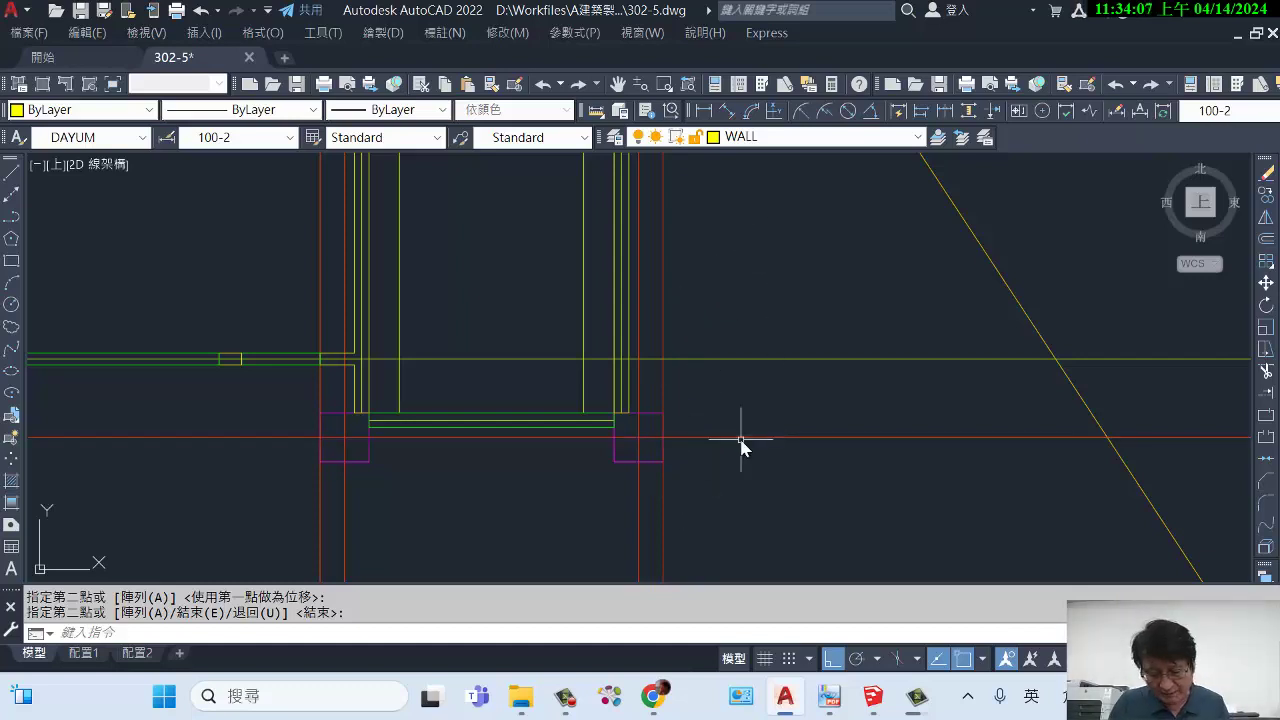
# Draw an RC-WALL multiline at scale 12 from the narrow bay's right wall, outer face, to the copied line at the column's right edge.
pyautogui.press('Return')
pyautogui.click(628, 359)
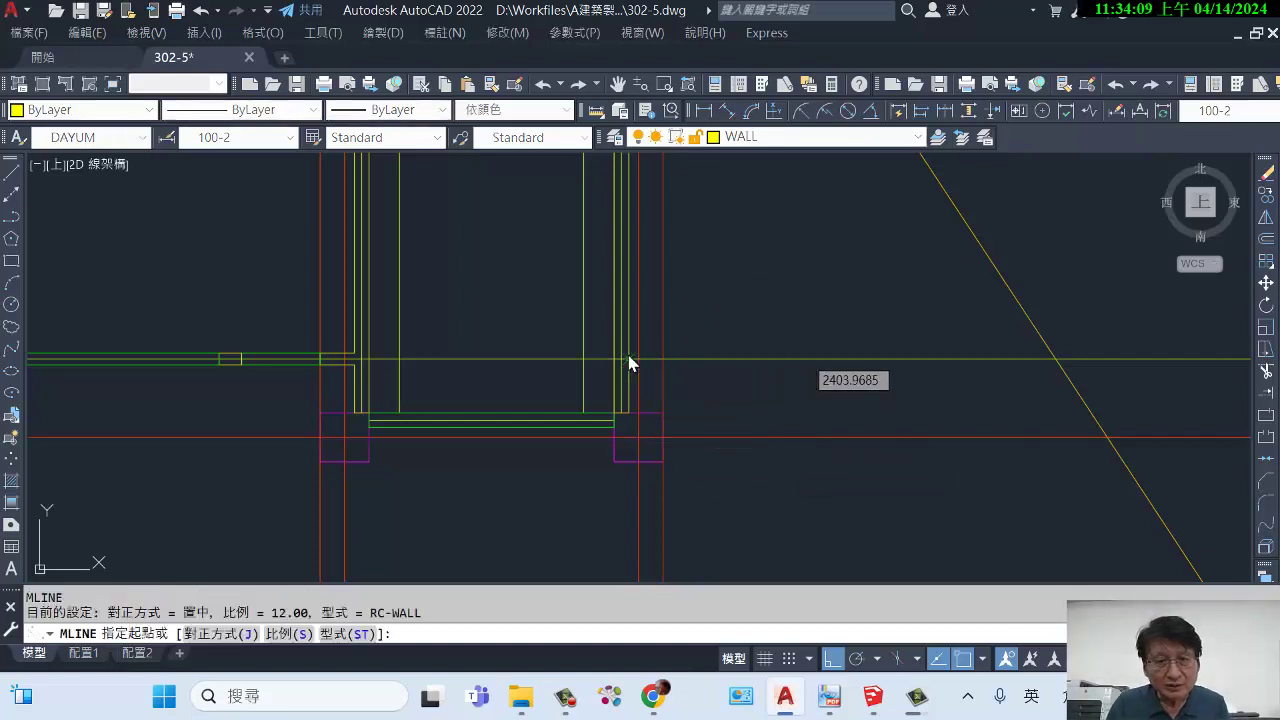
pyautogui.click(664, 361)
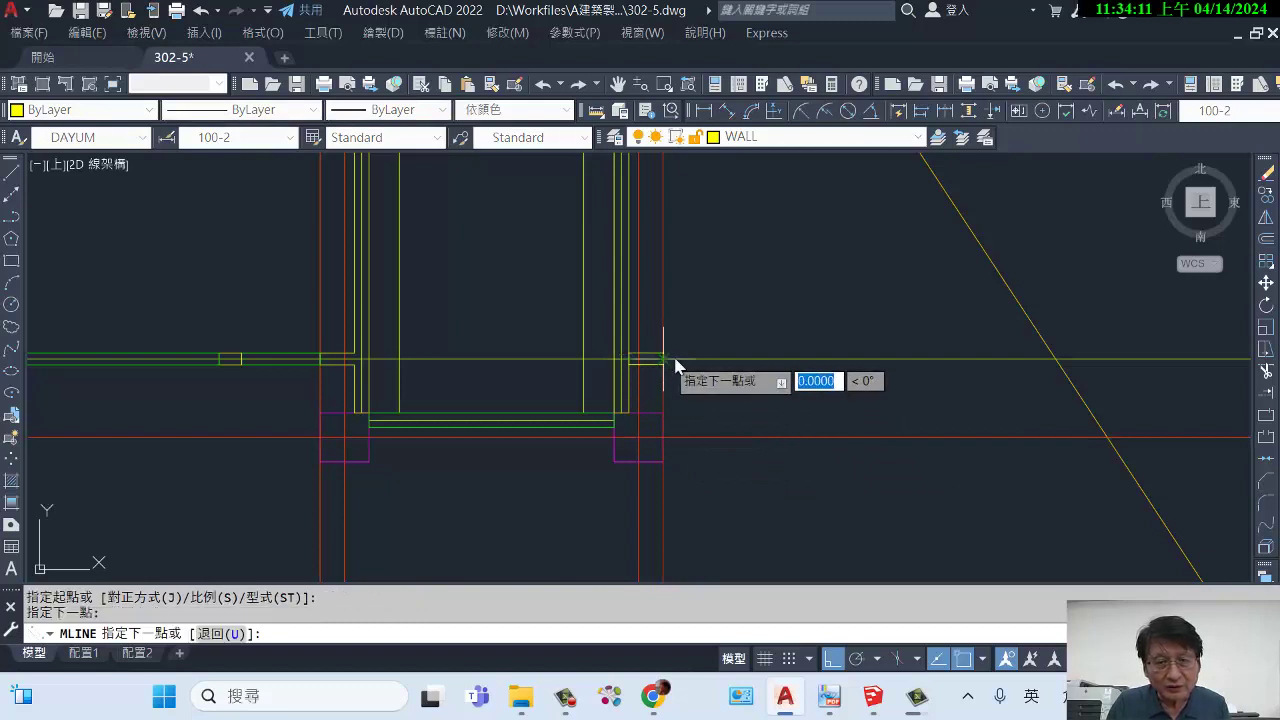
pyautogui.press('Return')
# Draw an 80-long RC-WALL multiline at scale 12 rightward from the end of the short wall piece along the front wall centre line.
pyautogui.press('Return')
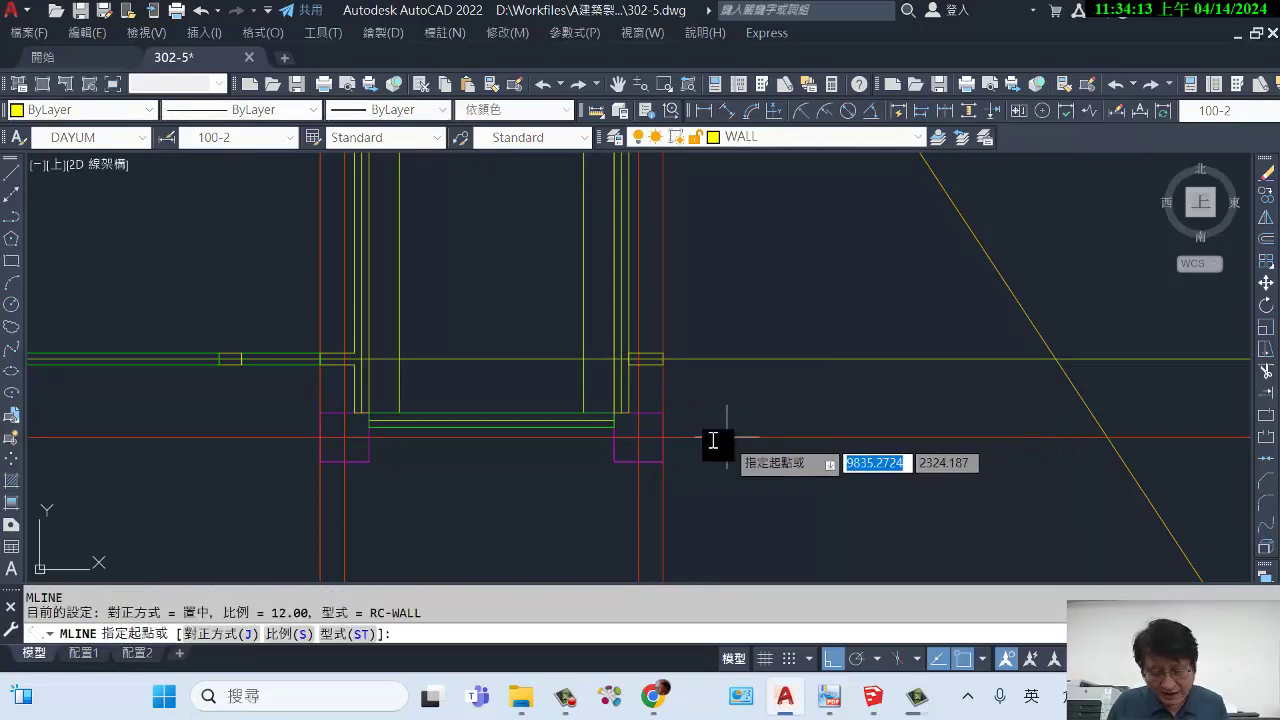
pyautogui.click(663, 359)
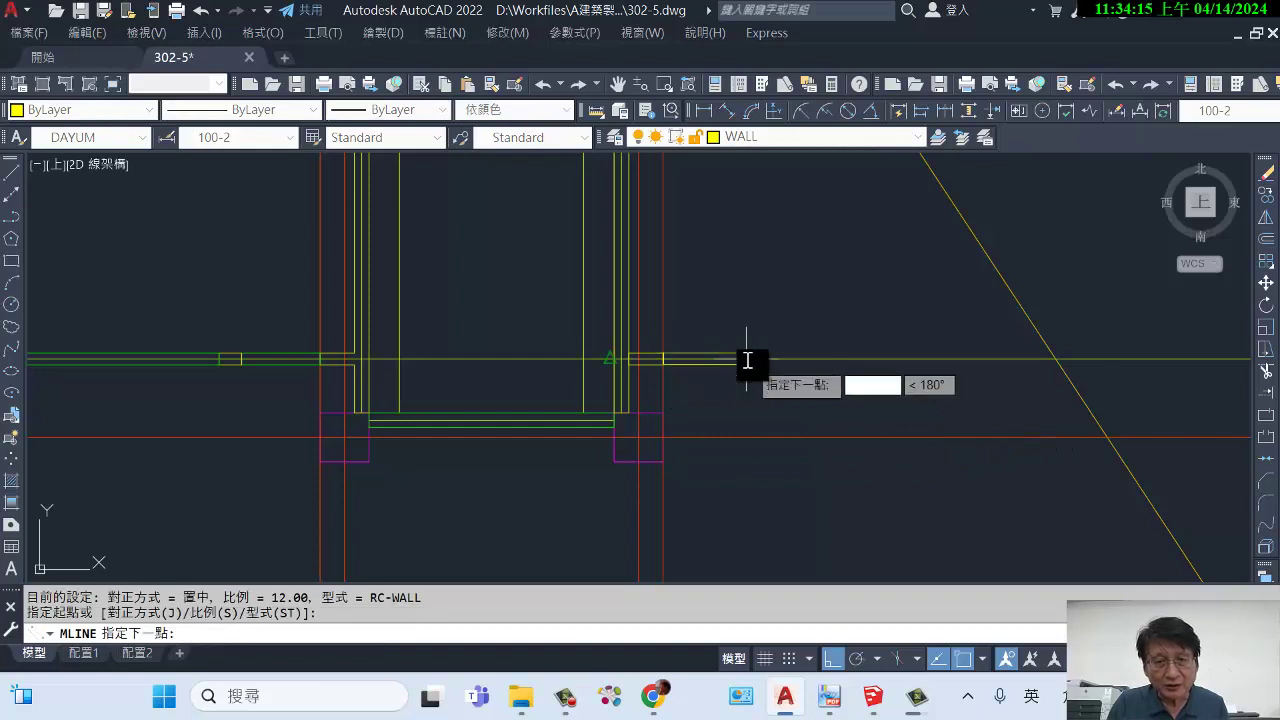
pyautogui.write('80')
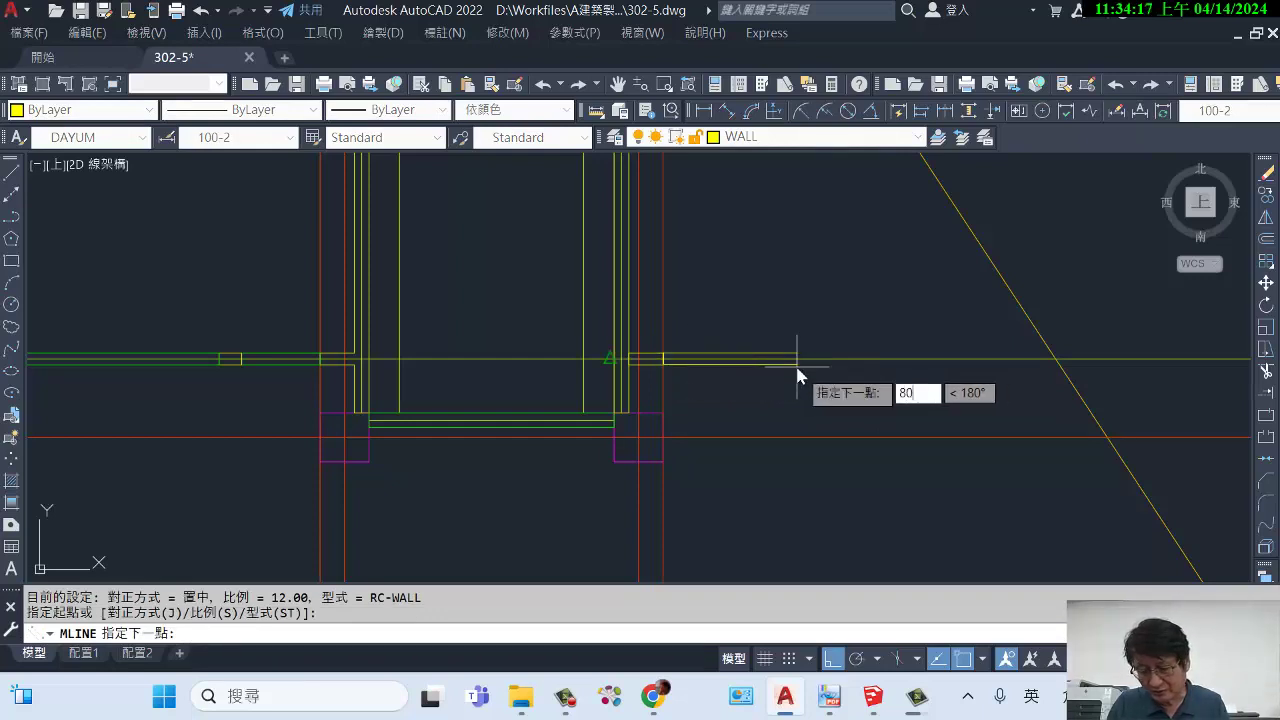
pyautogui.press('Return')
pyautogui.press('Return')
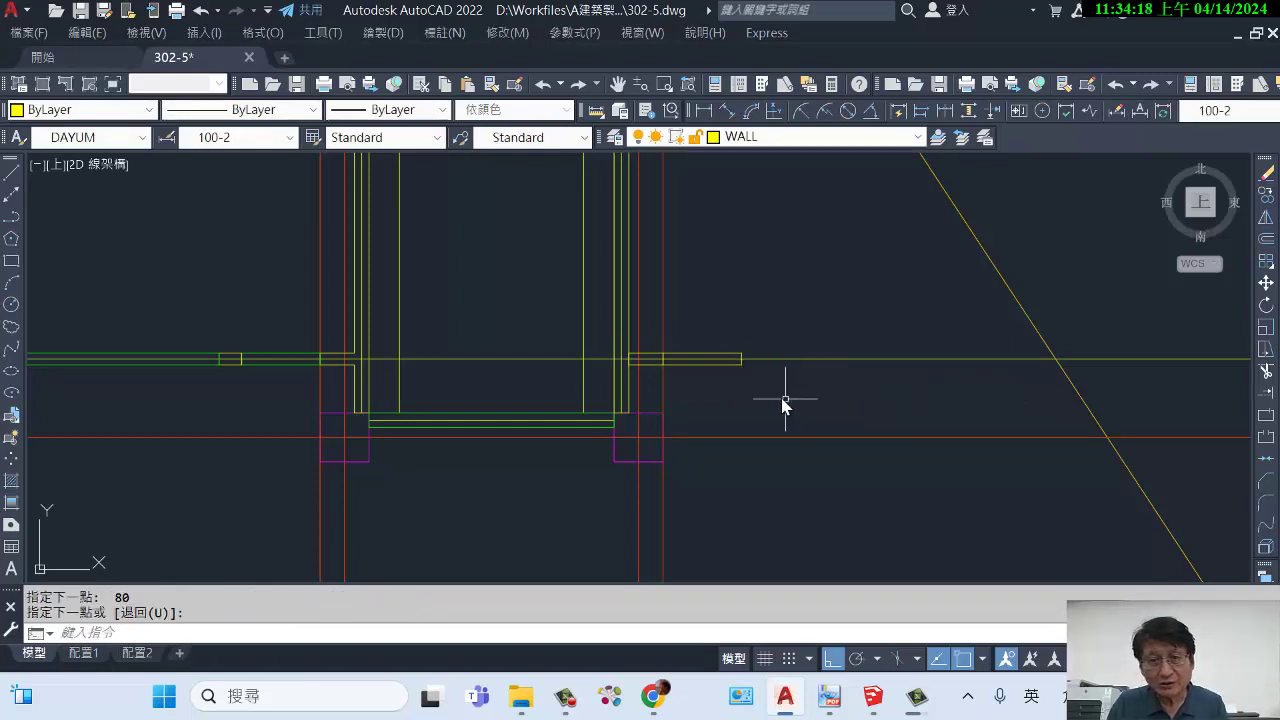
pyautogui.press('Return')
# Move the 80-long multiline piece to the DW layer and clear the selection.
pyautogui.click(714, 360)
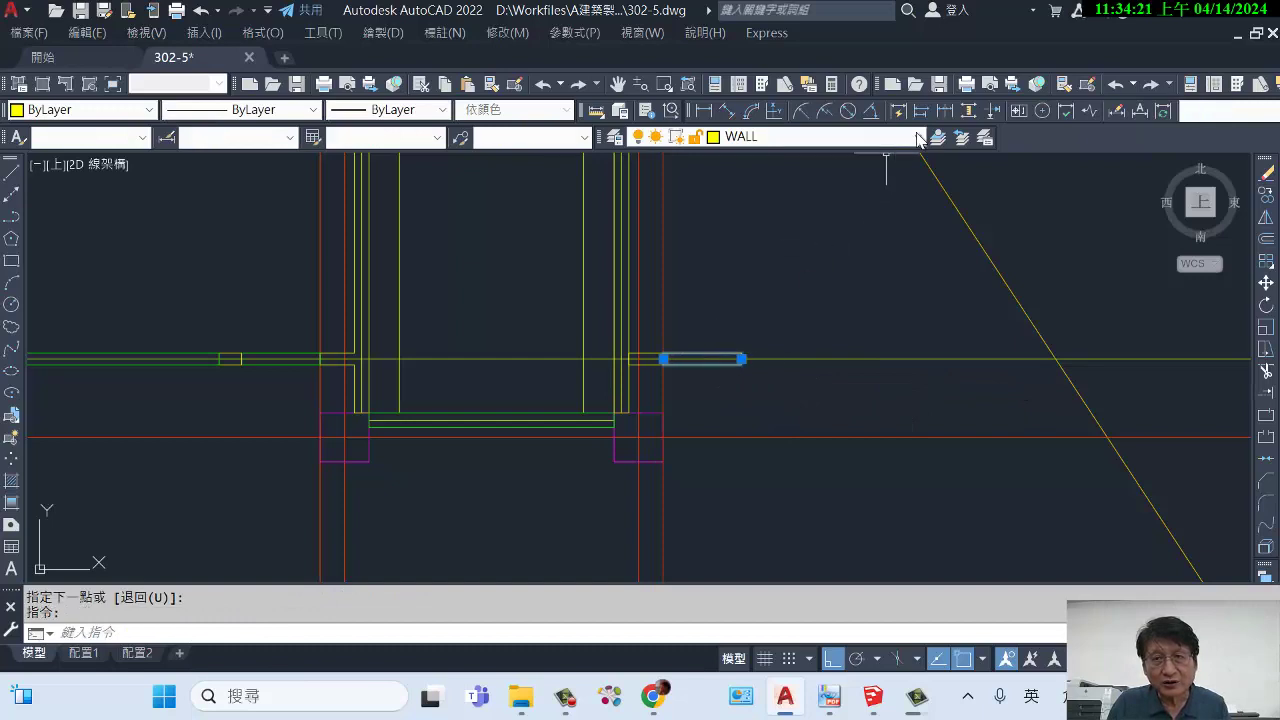
pyautogui.click(918, 137)
pyautogui.click(763, 282)
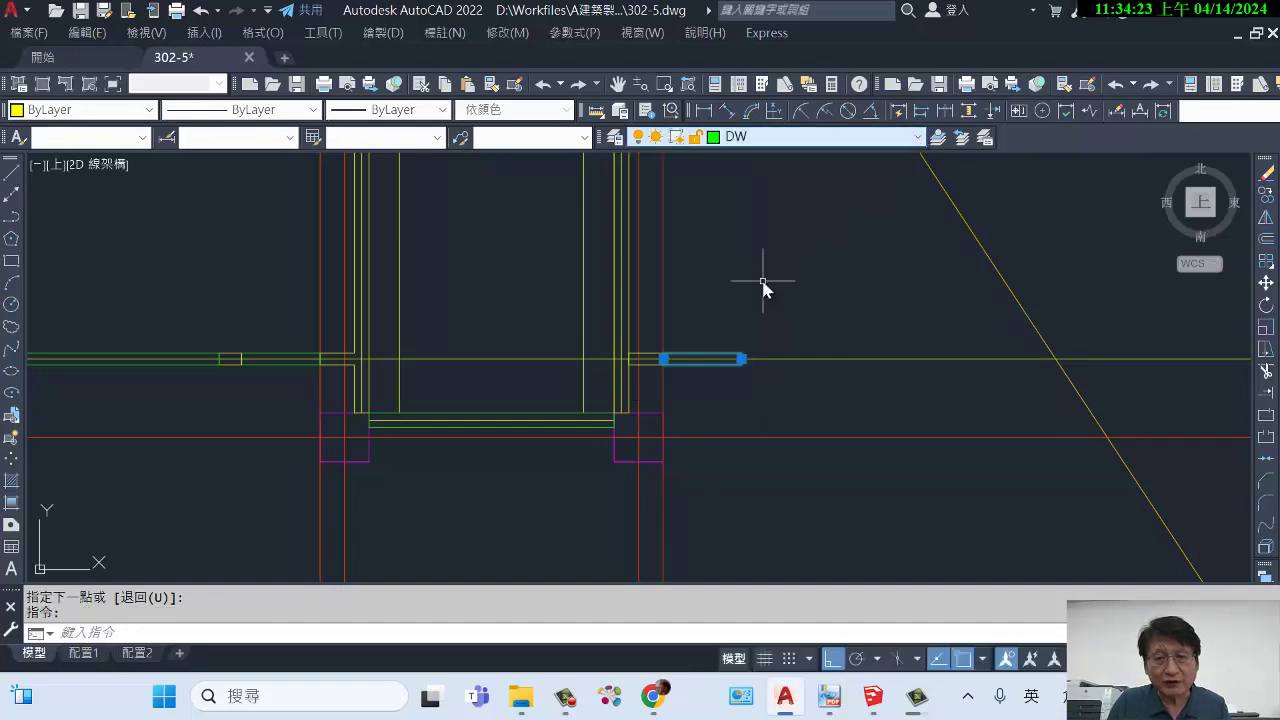
pyautogui.press('Escape')
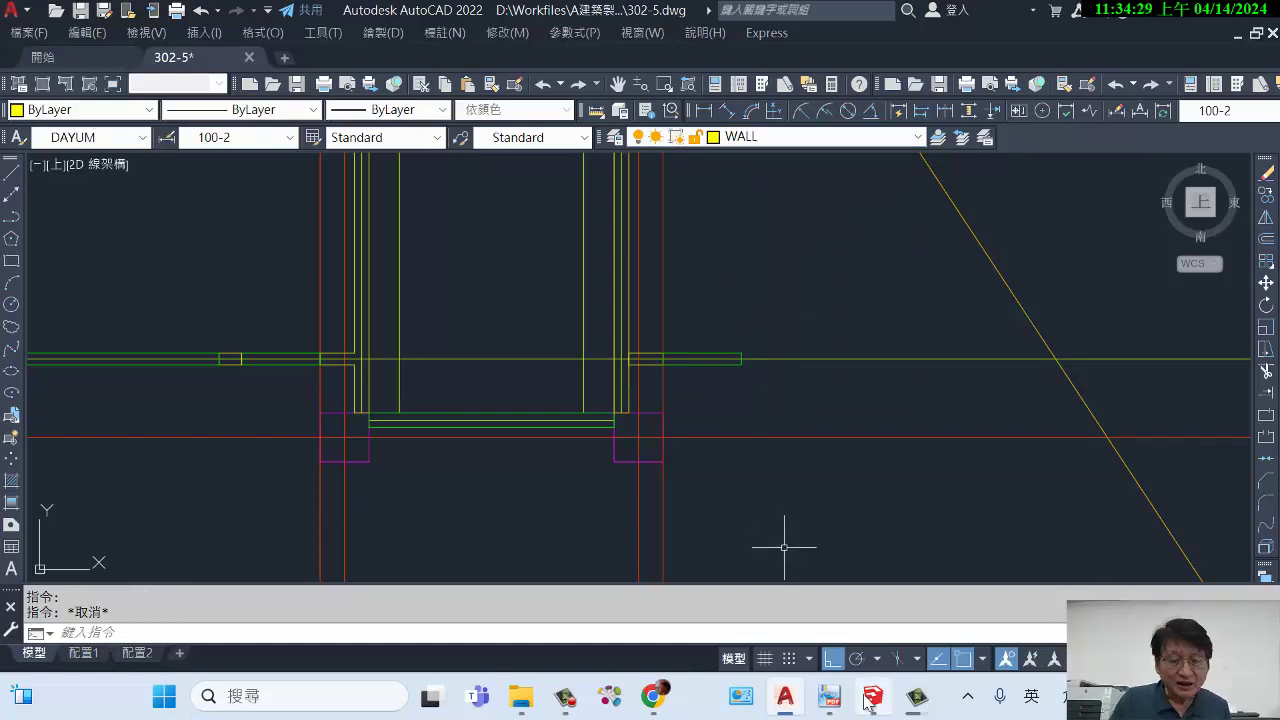
# Switch to the reference plan in PDF-XChange Viewer and examine the width dimensions of the front bays right of the stairwell.
pyautogui.moveTo(836, 706)
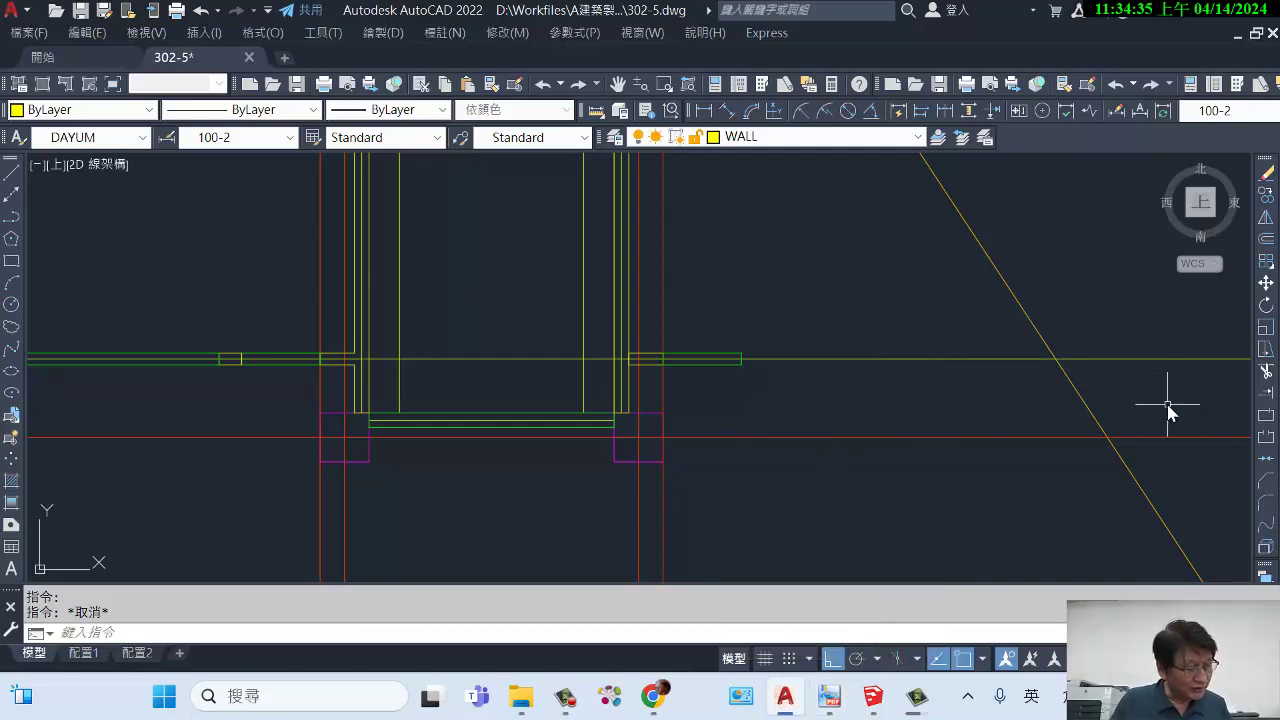
pyautogui.scroll(-5, 1155, 408)
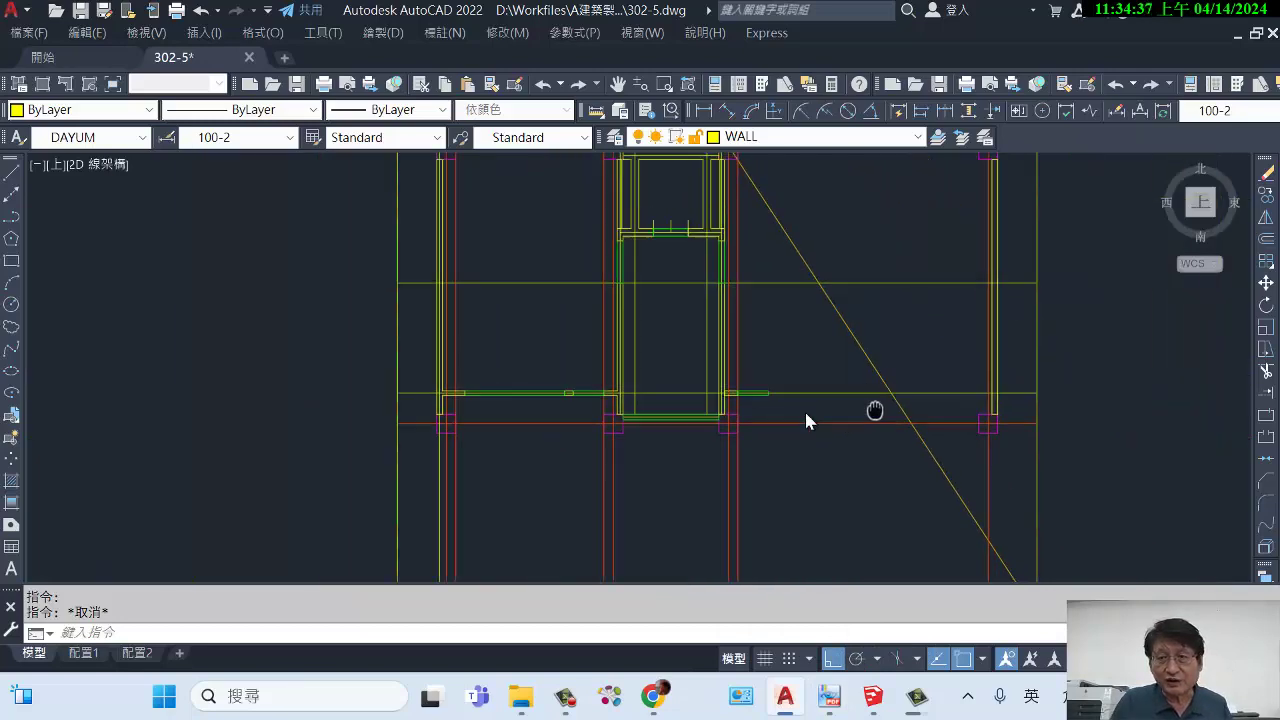
pyautogui.click(829, 696)
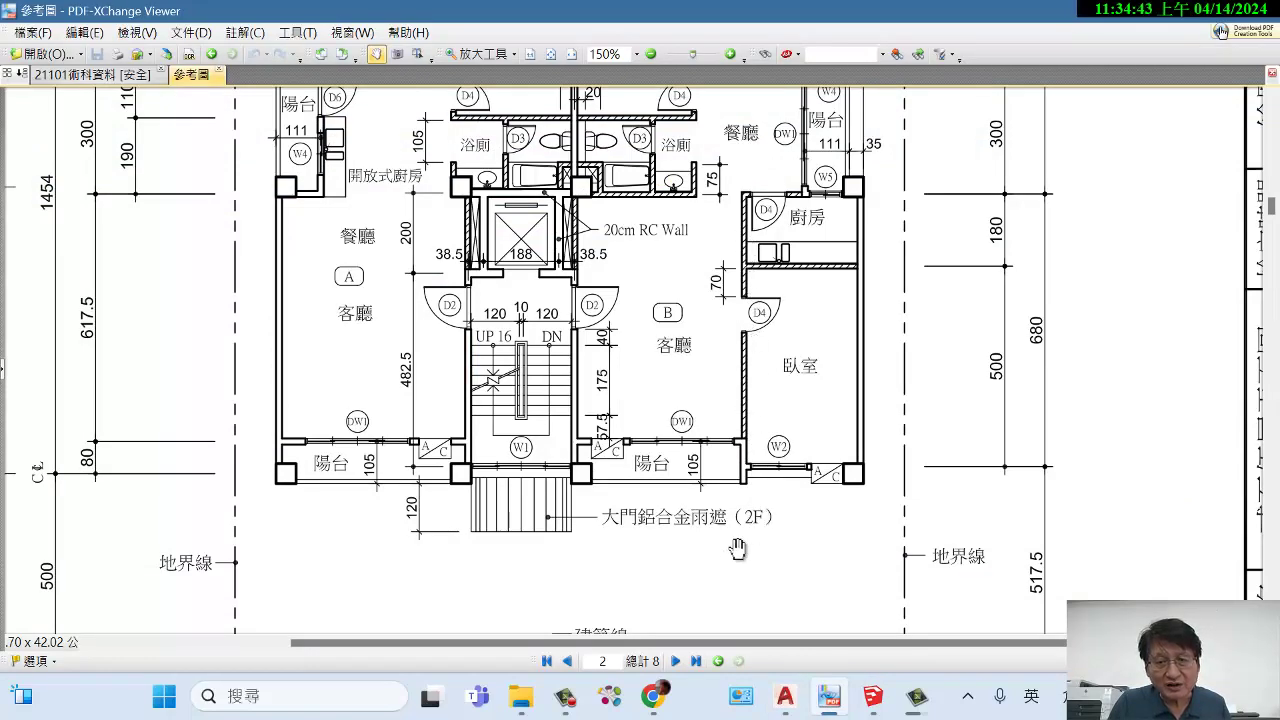
pyautogui.moveTo(737, 548); pyautogui.dragTo(682, 258)
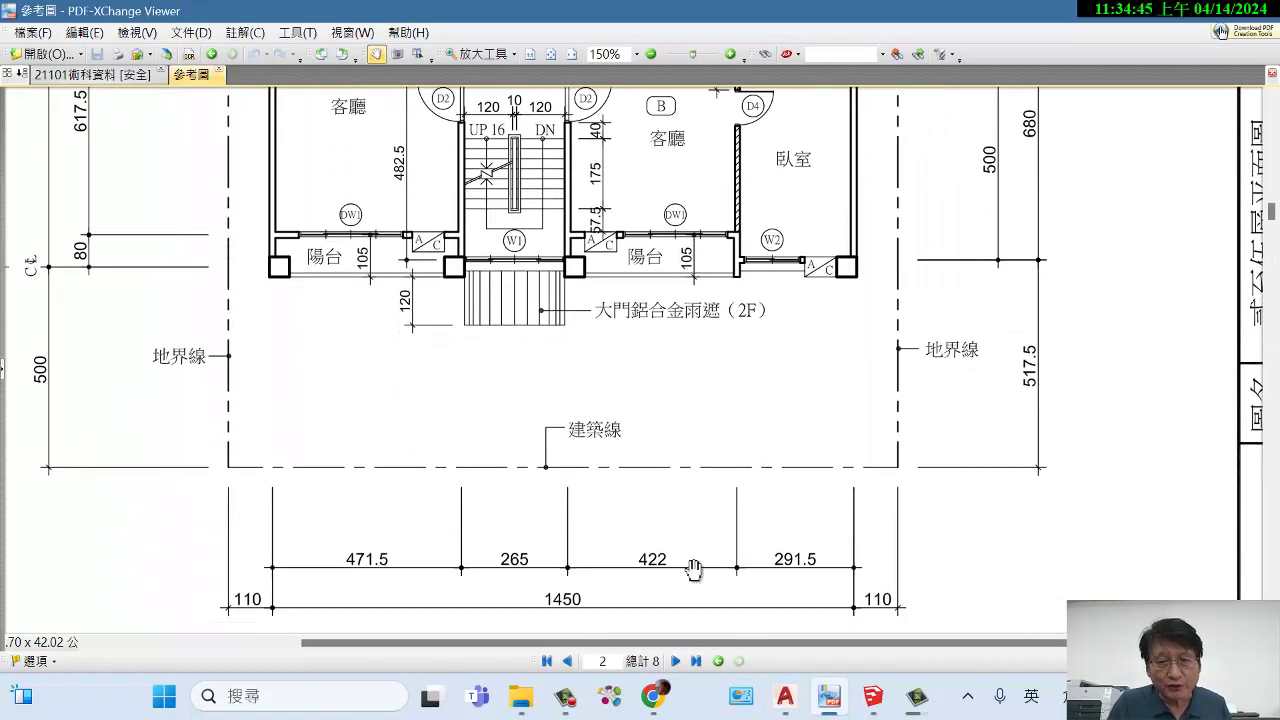
pyautogui.scroll(4, 740, 325)
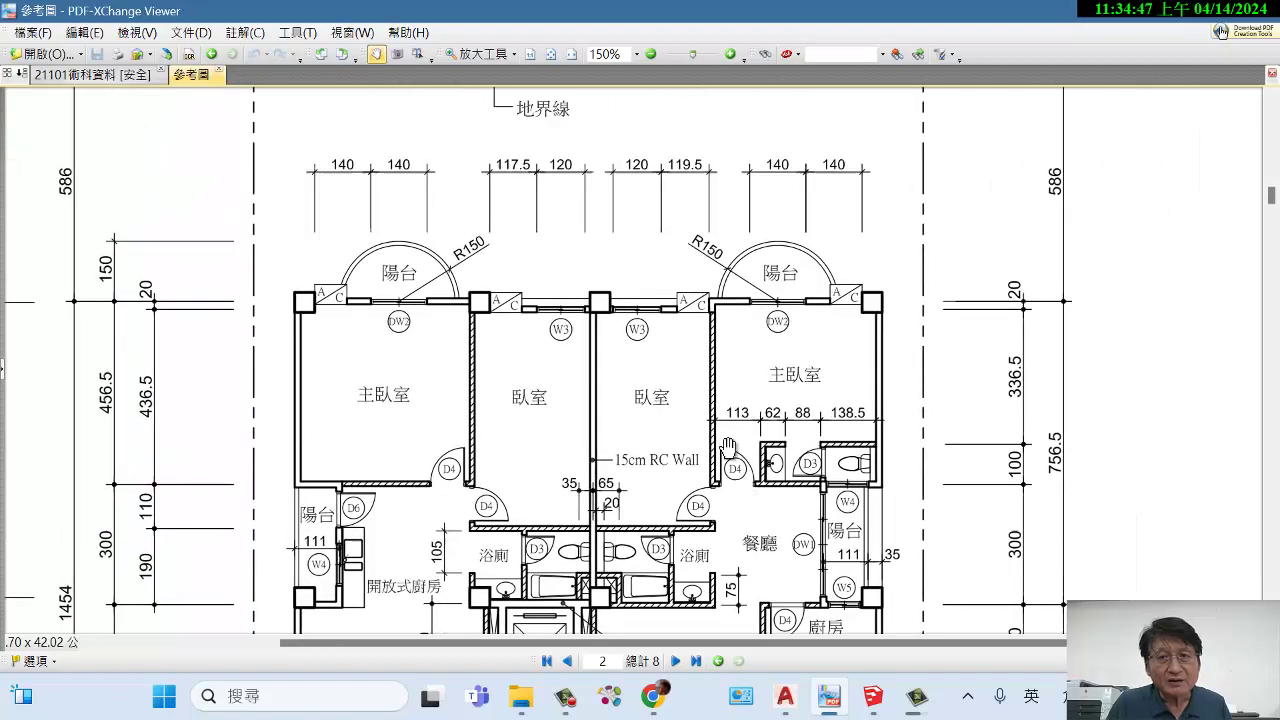
pyautogui.scroll(5, 709, 493)
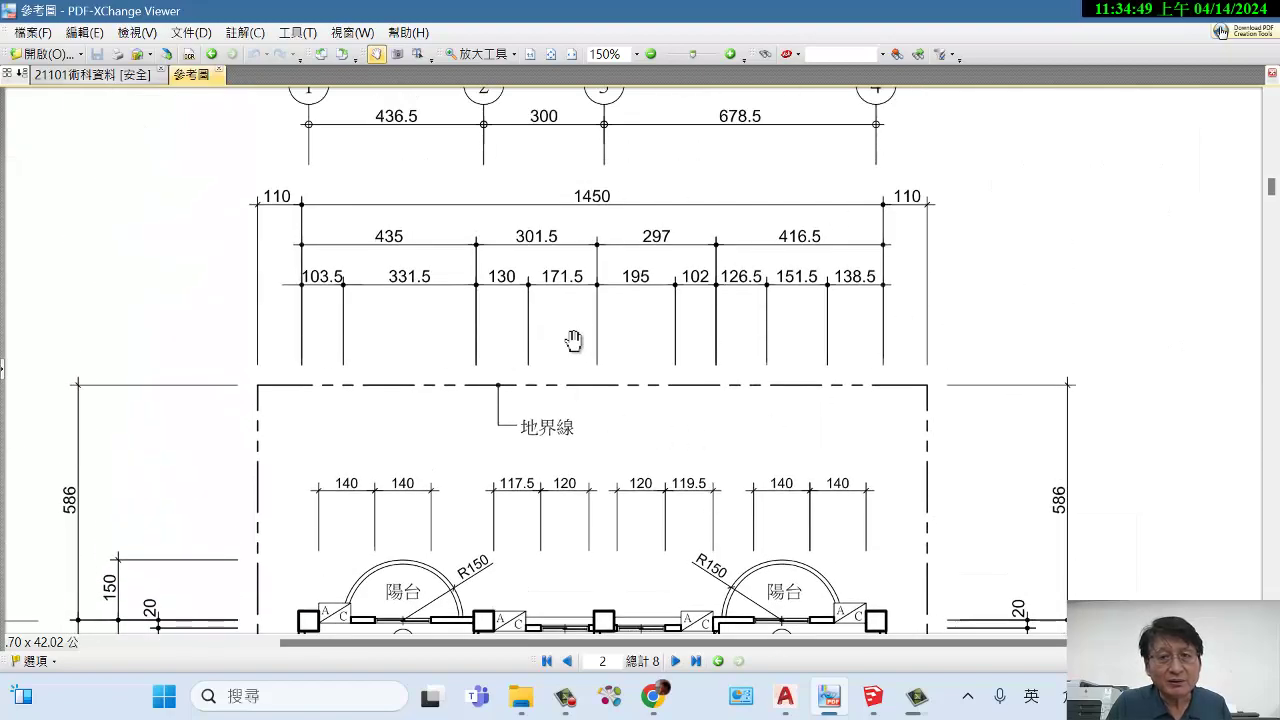
pyautogui.scroll(-15, 634, 357)
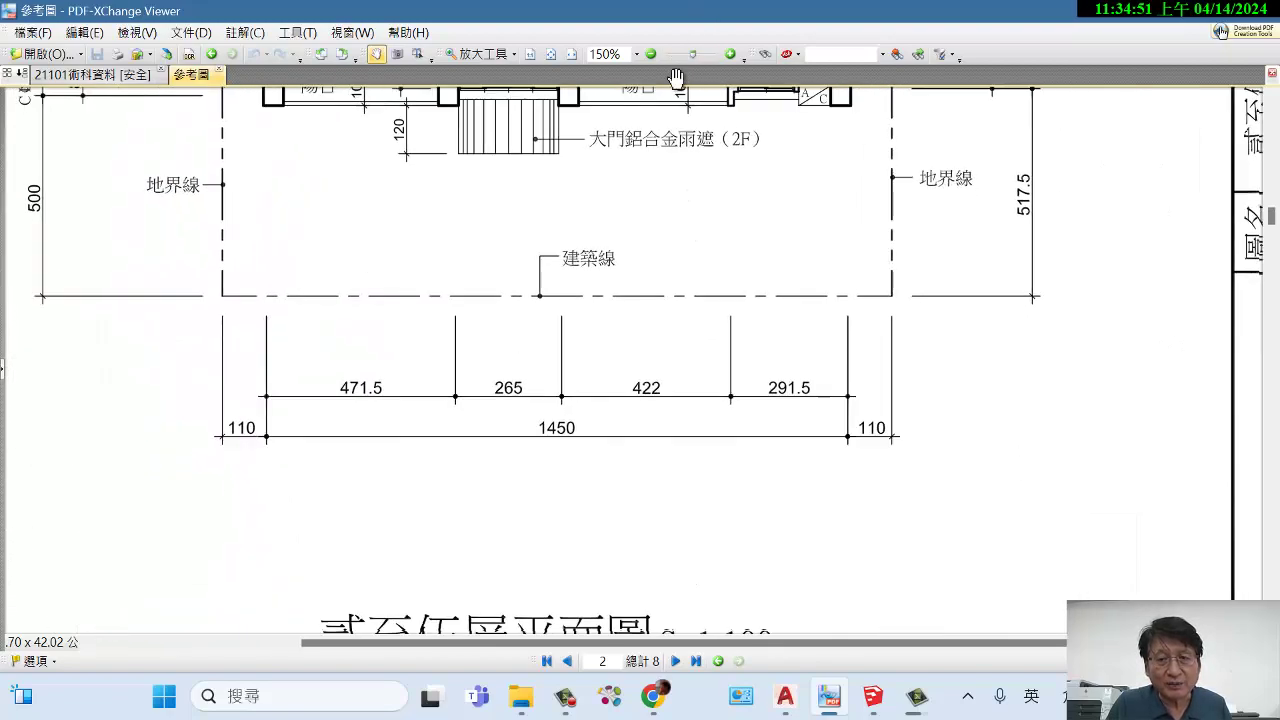
pyautogui.scroll(2, 723, 297)
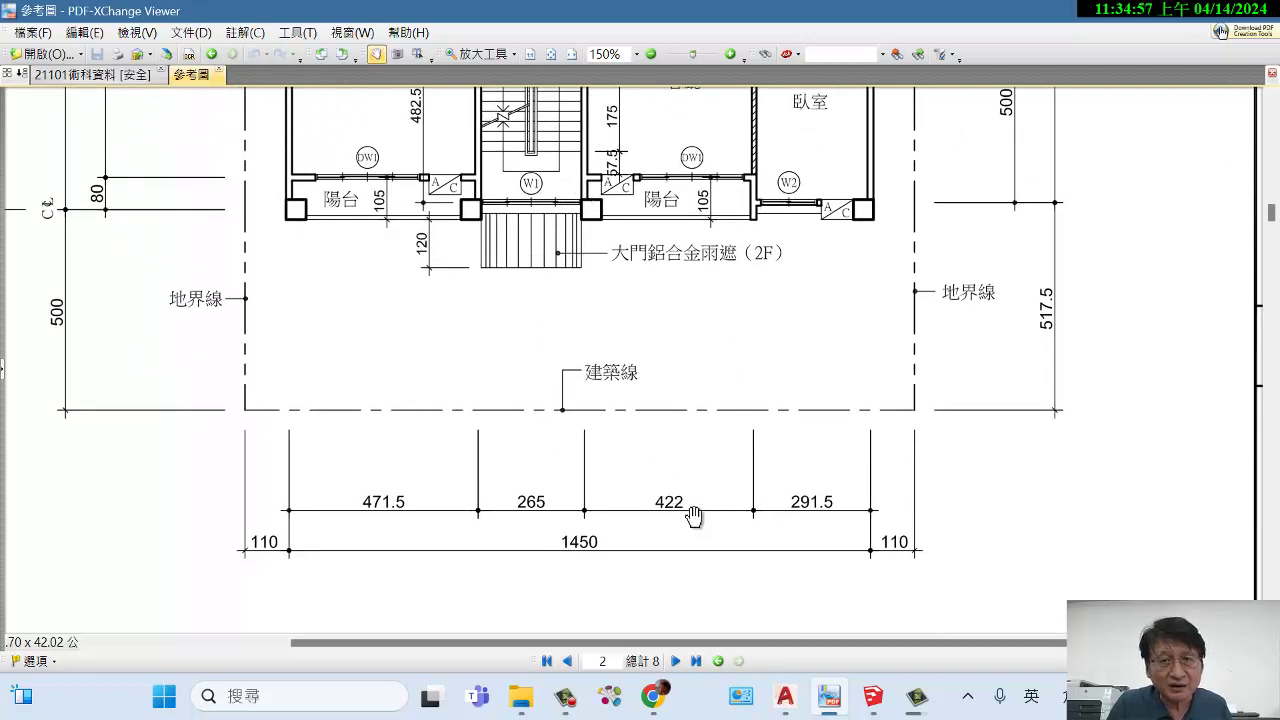
# Return to the AutoCAD drawing and offset the centre line of the stairwell's right wall 422 to the right.
pyautogui.click(785, 700)
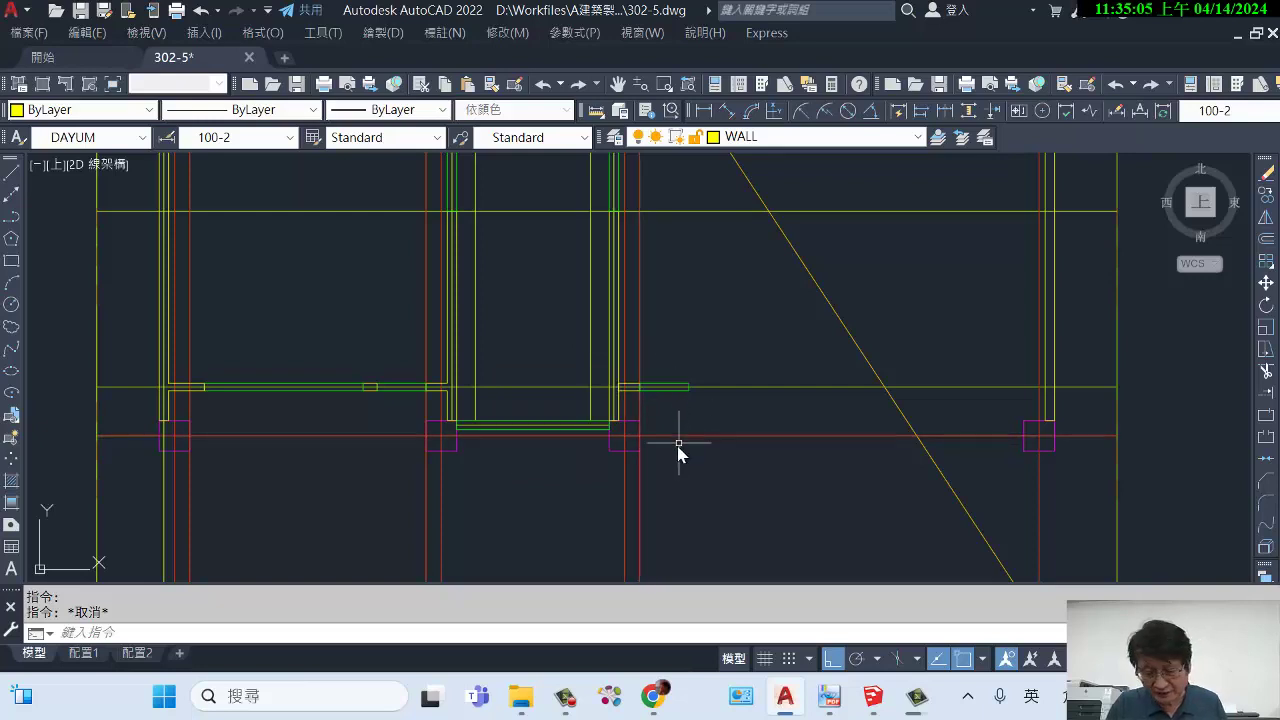
pyautogui.write('o')
pyautogui.press('Return')
pyautogui.write('42')
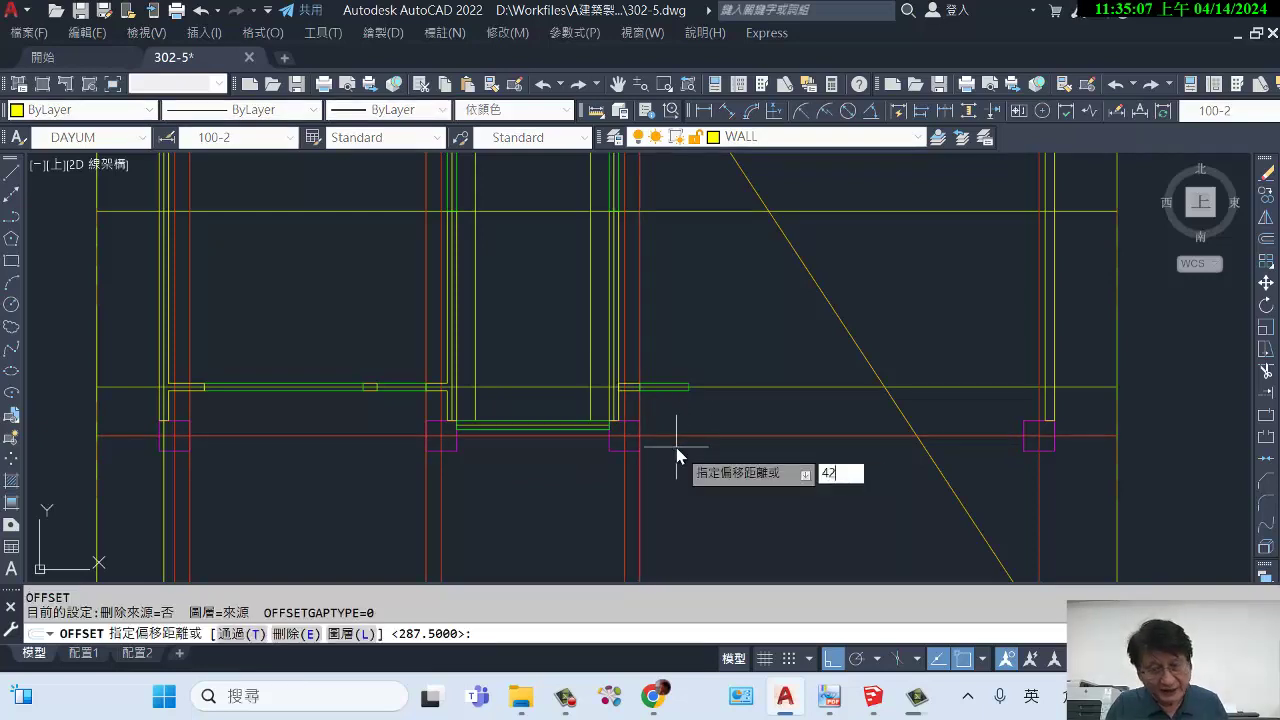
pyautogui.write('2')
pyautogui.press('Return')
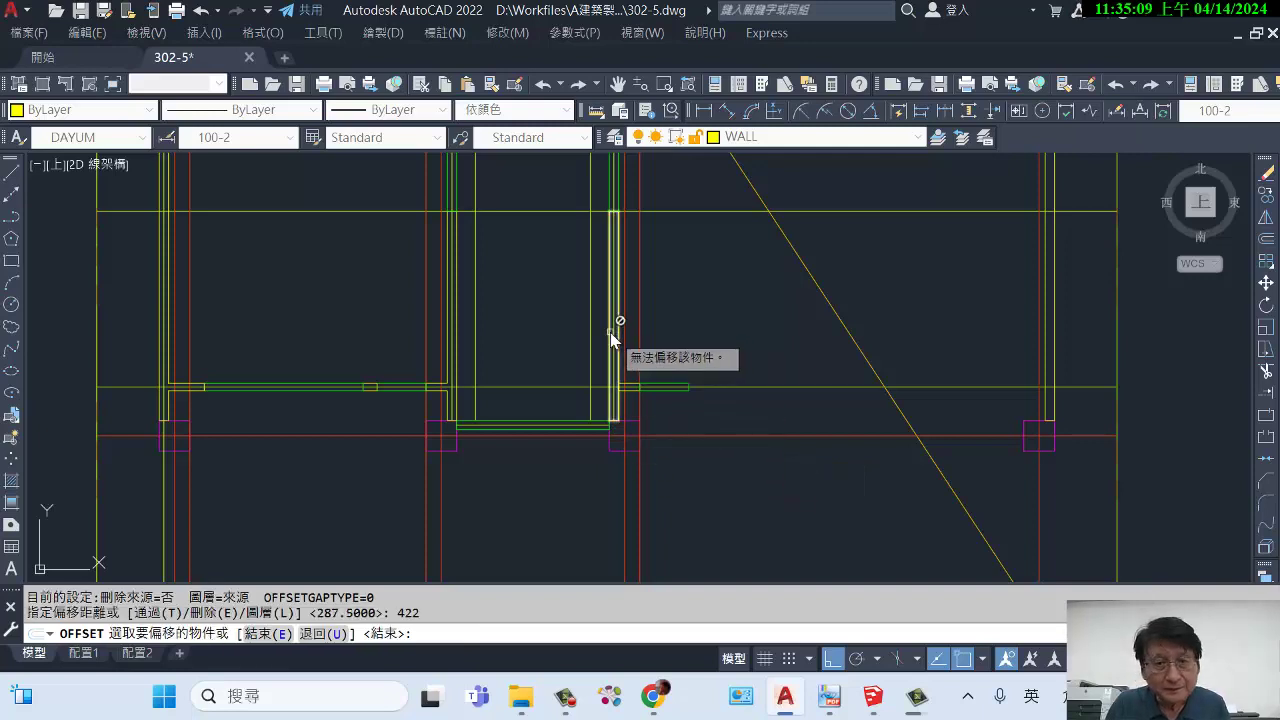
pyautogui.scroll(2, 617, 325)
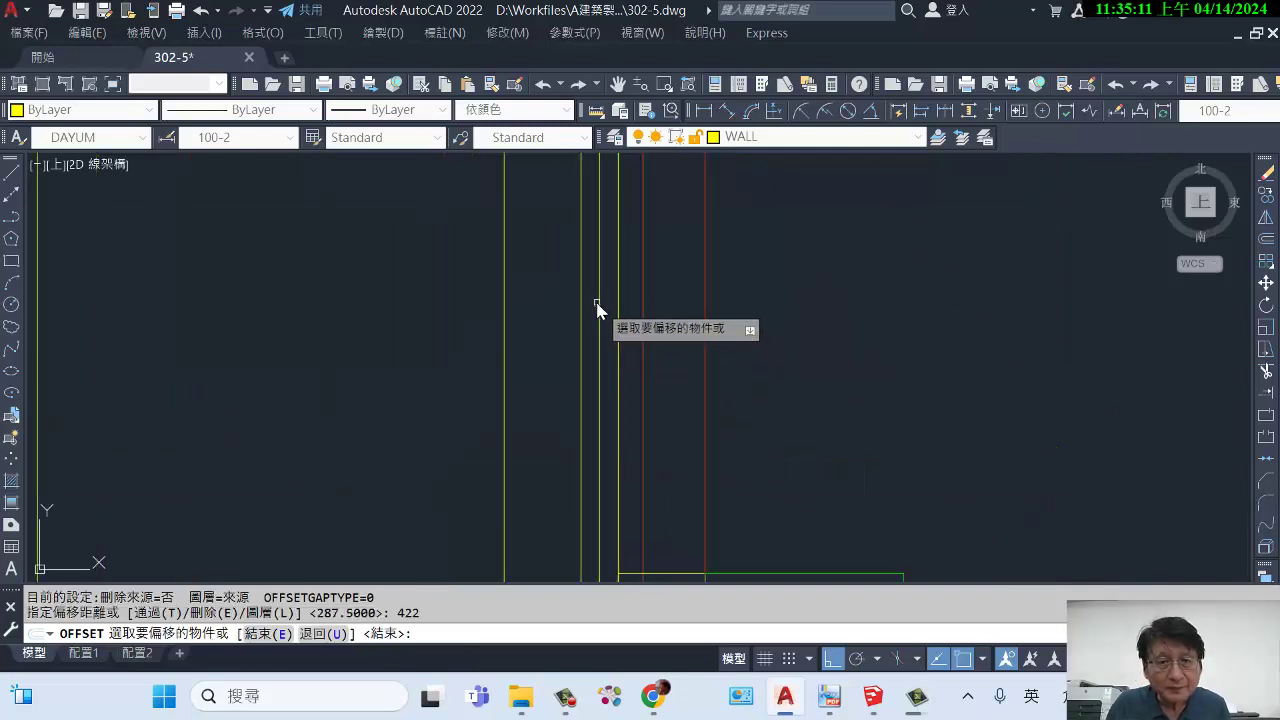
pyautogui.click(601, 303)
pyautogui.scroll(-2, 960, 318)
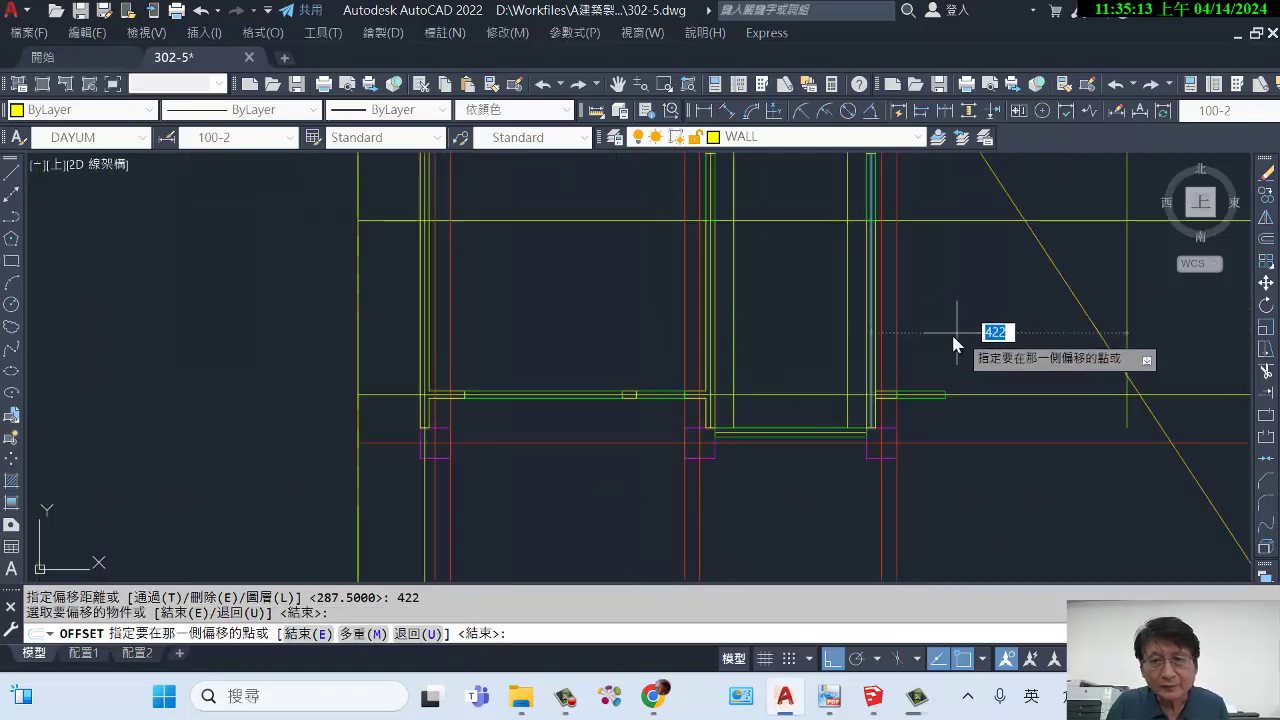
pyautogui.click(1009, 349)
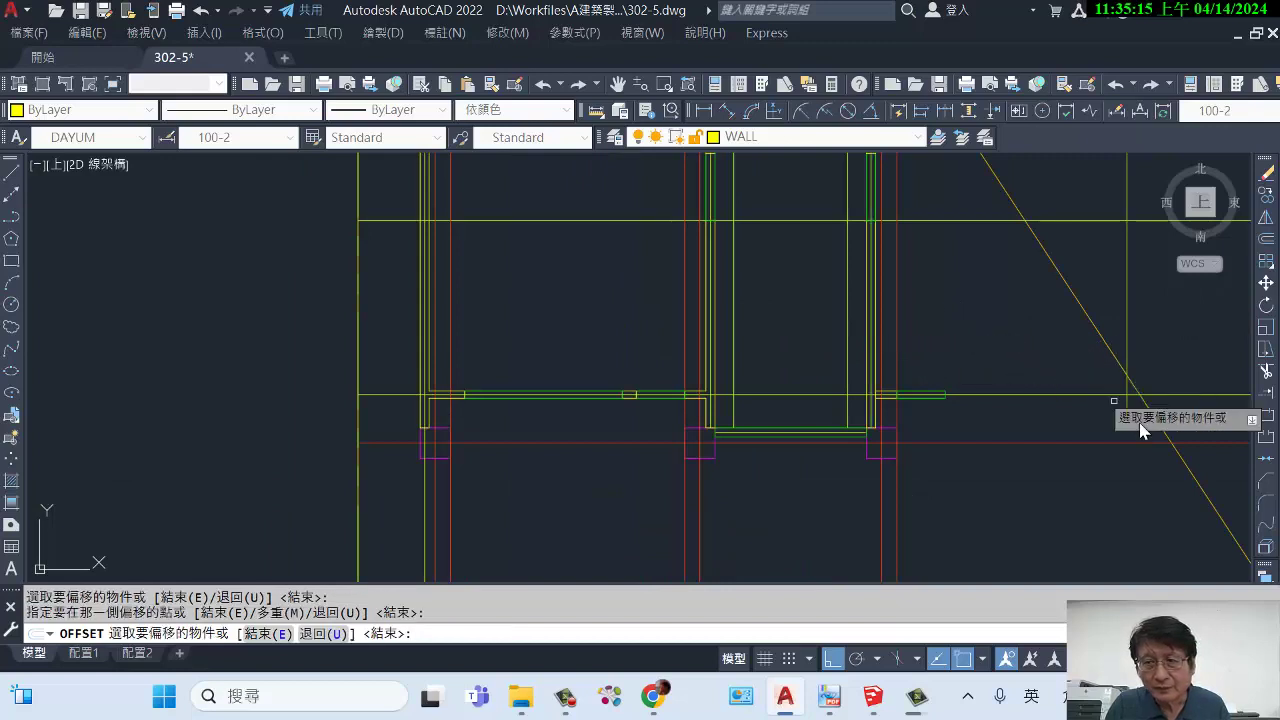
pyautogui.press('Escape')
# Measure the distance from the stairwell's right wall centre line to the new offset line.
pyautogui.write('di')
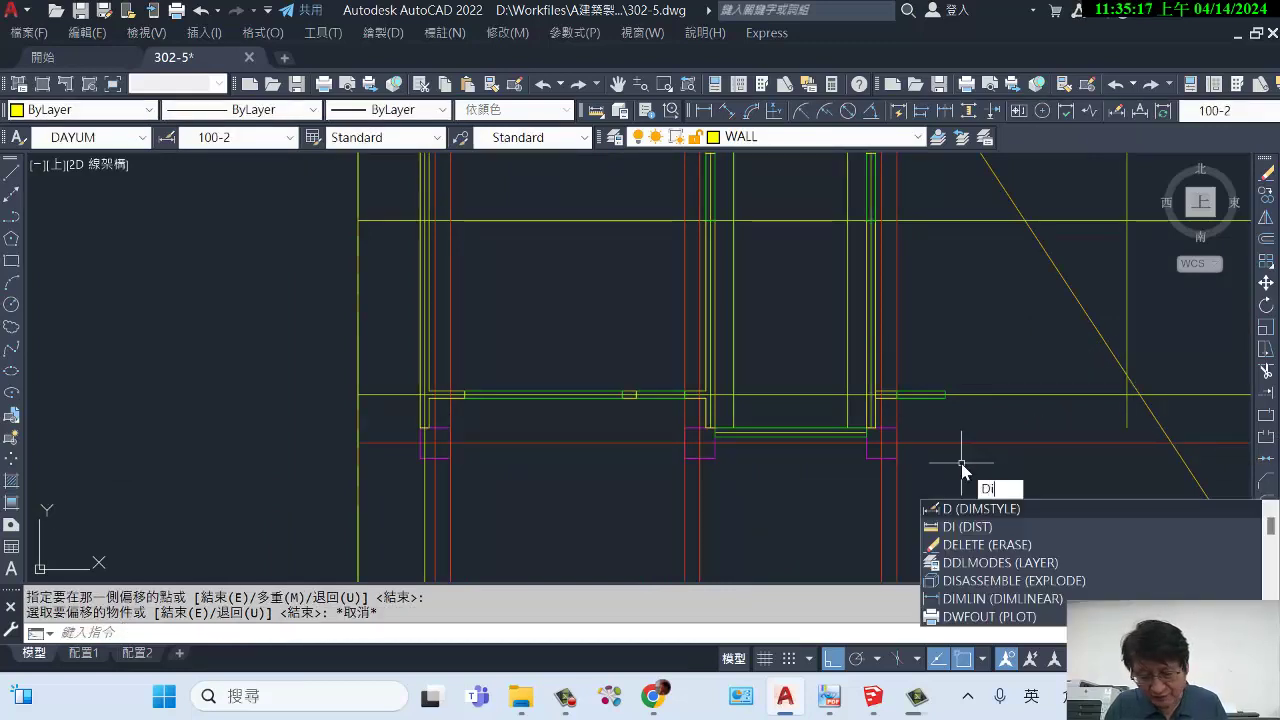
pyautogui.press('Return')
pyautogui.scroll(4, 876, 472)
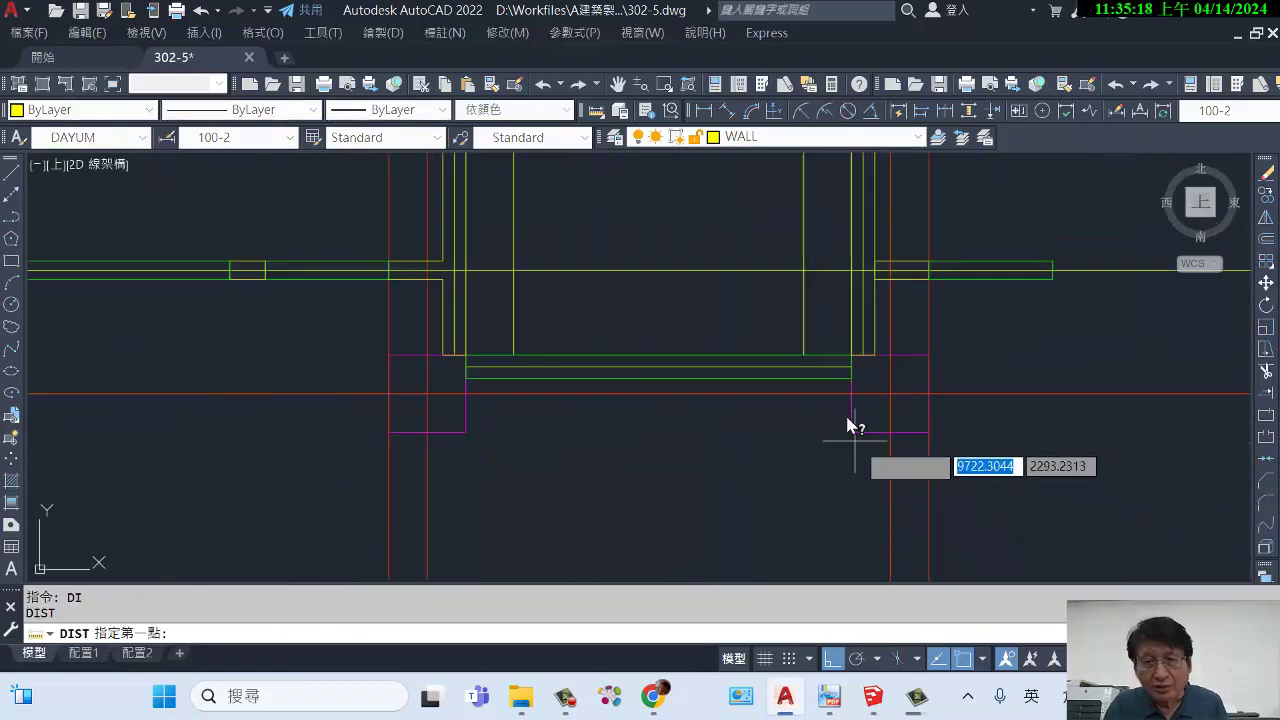
pyautogui.click(866, 355)
pyautogui.moveTo(1045, 345); pyautogui.dragTo(529, 419, button='middle')
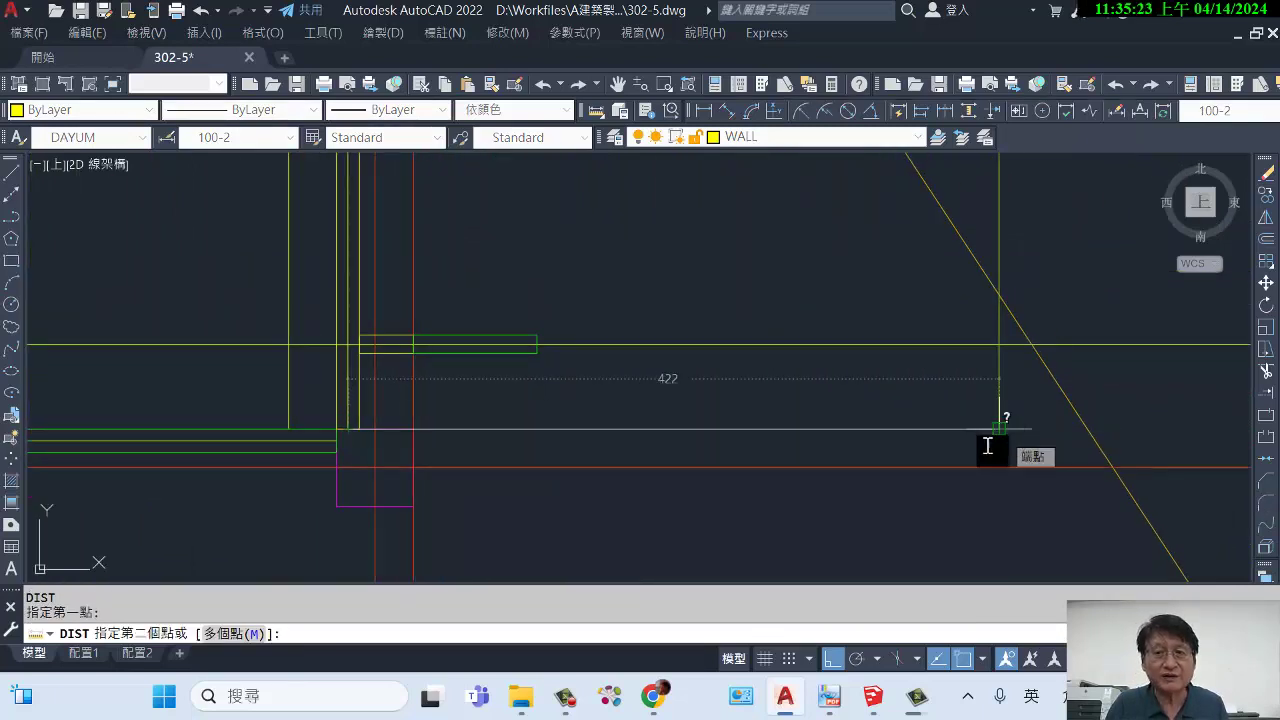
pyautogui.press('Escape')
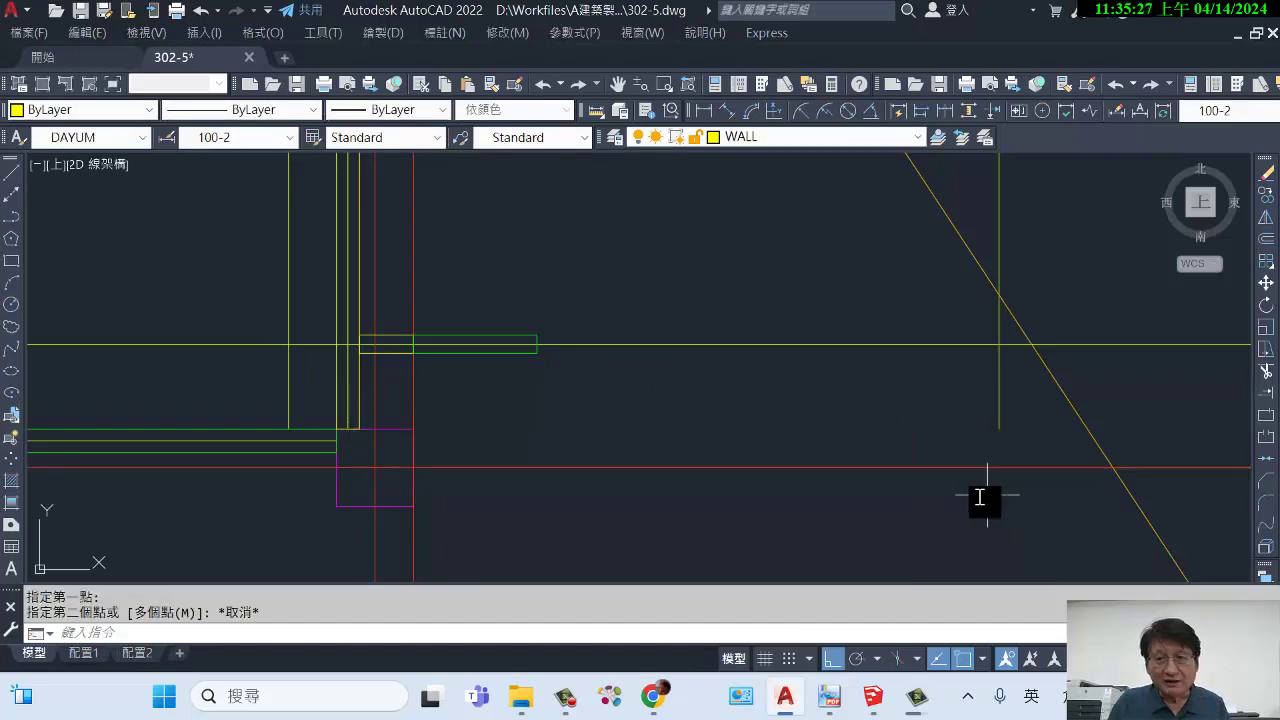
# Stretch the lower end of the new offset centre line straight down past the front column centre line.
pyautogui.scroll(-2, 930, 420)
pyautogui.moveTo(943, 457)
pyautogui.mouseDown(button='middle')
pyautogui.moveTo(974, 420)
pyautogui.moveTo(966, 312)
pyautogui.mouseUp(button='middle')
pyautogui.click(968, 318)
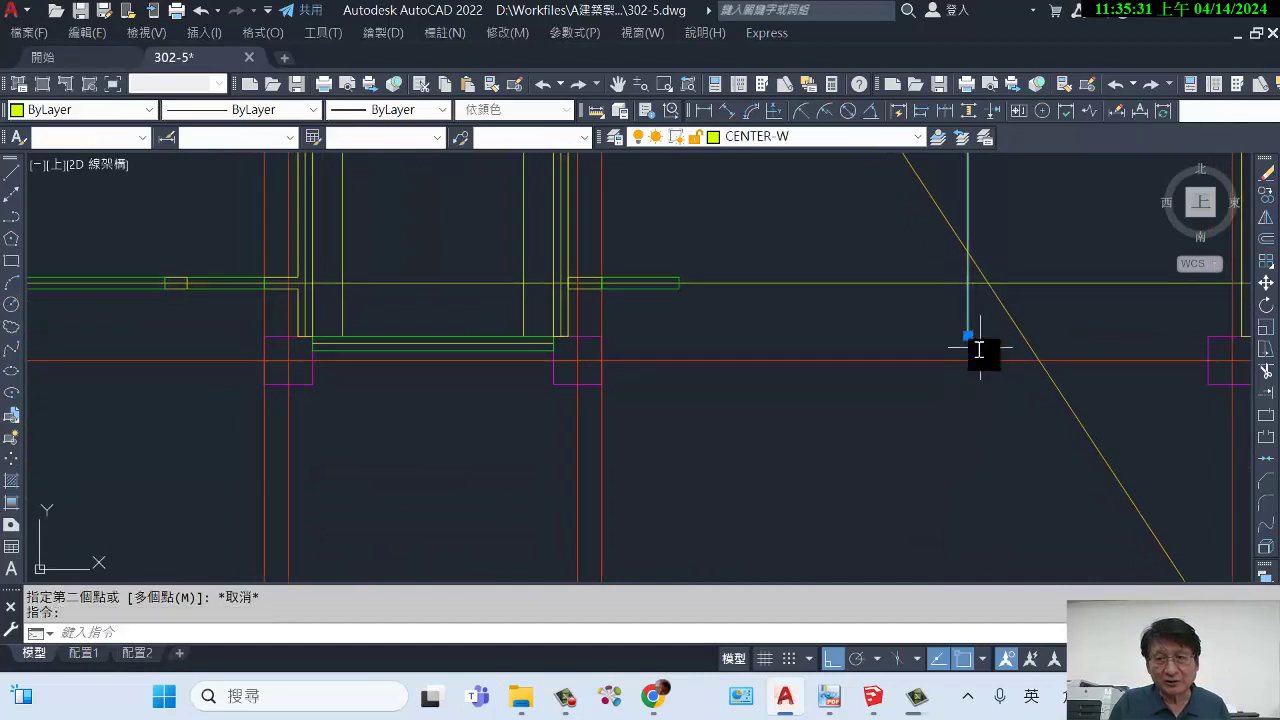
pyautogui.click(968, 336)
pyautogui.click(976, 463)
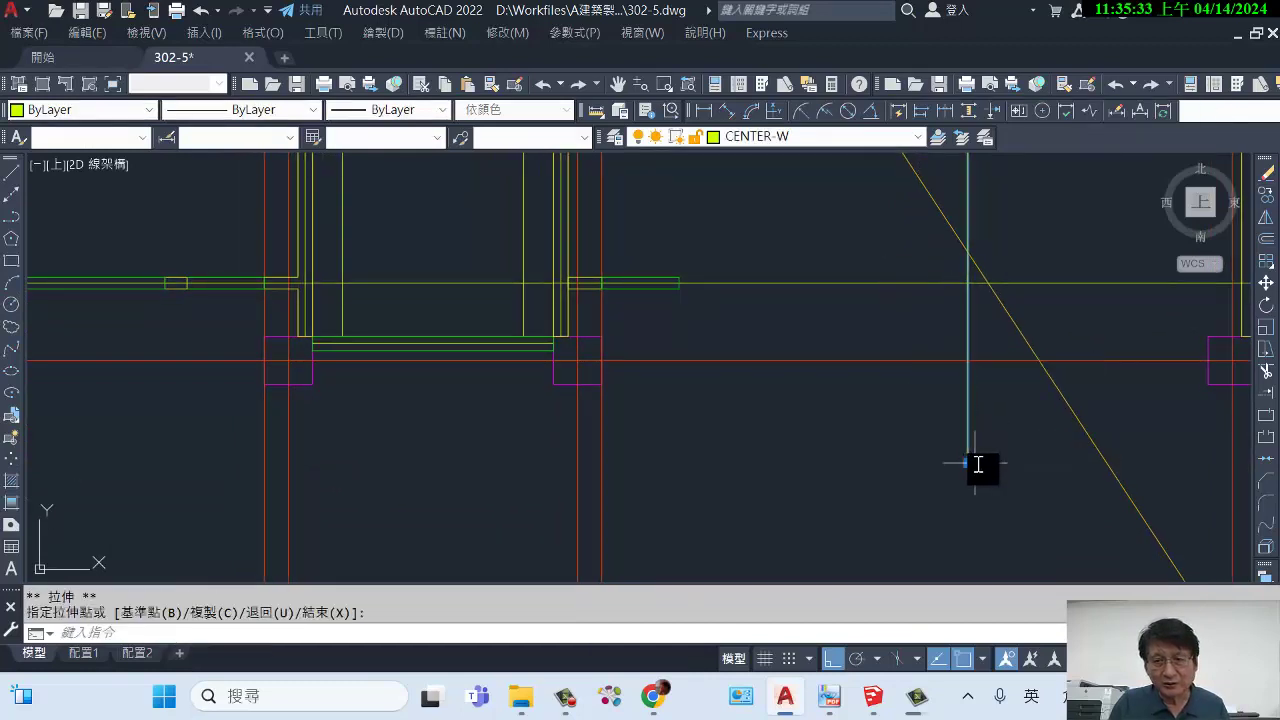
pyautogui.press('Escape')
# Draw a 260 long horizontal multiline along the front wall centre line, starting from the right end of the window right of the stairwell.
pyautogui.scroll(-4, 898, 389)
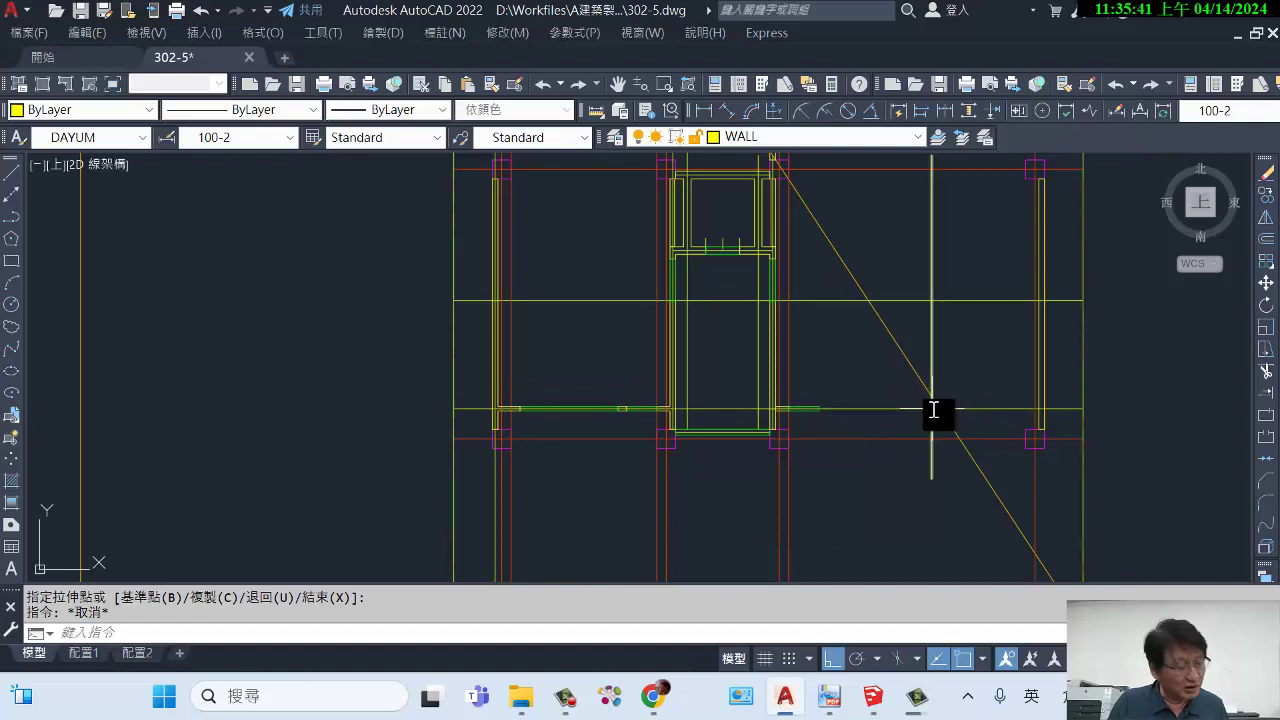
pyautogui.moveTo(933, 410)
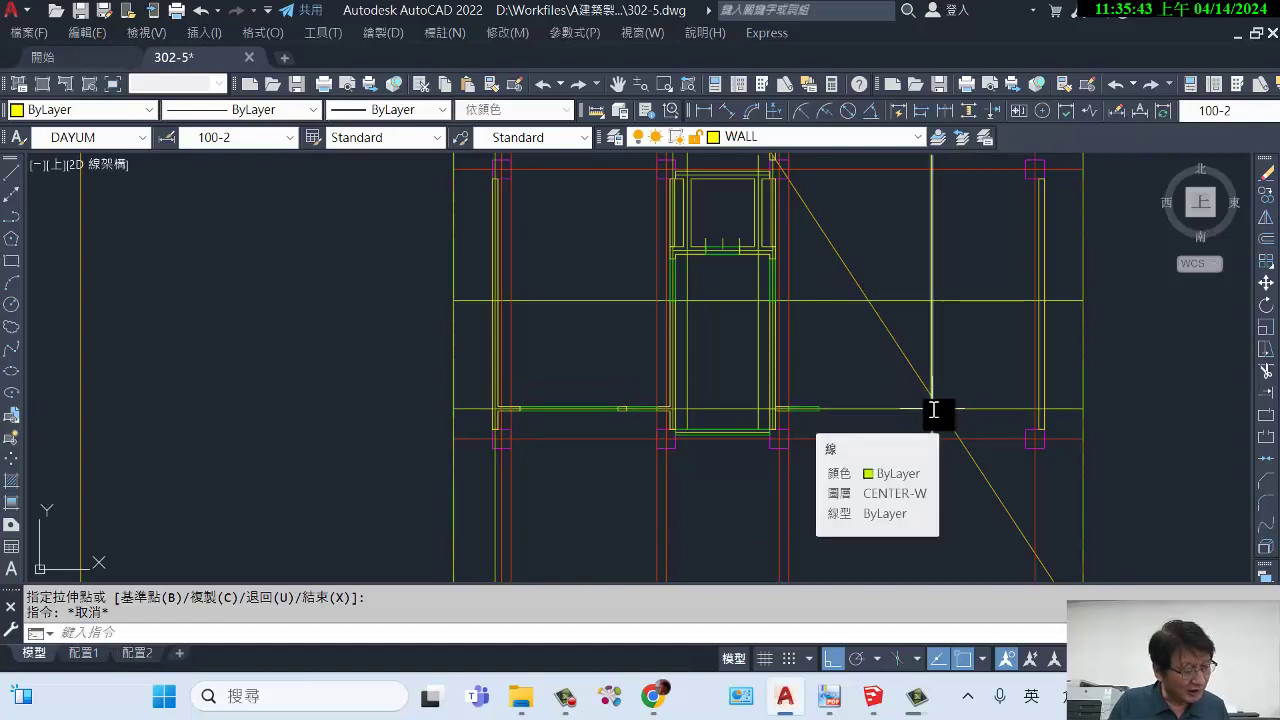
pyautogui.scroll(3, 835, 437)
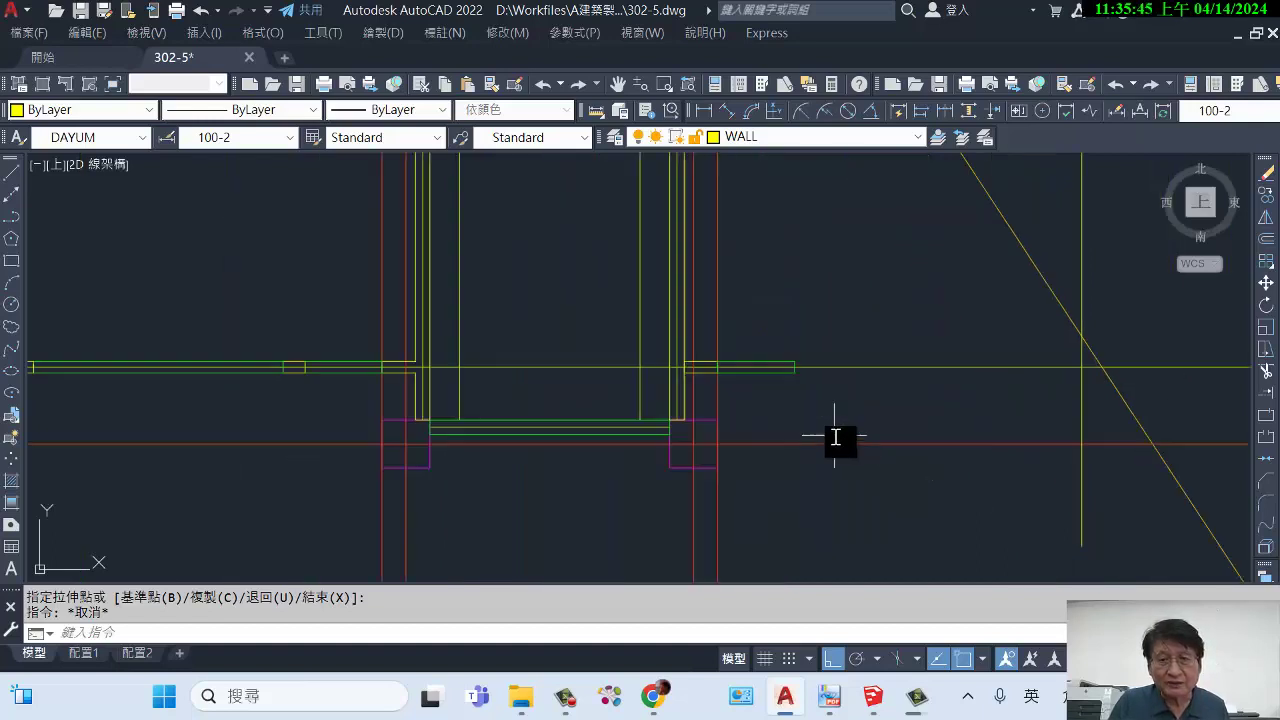
pyautogui.write('ml')
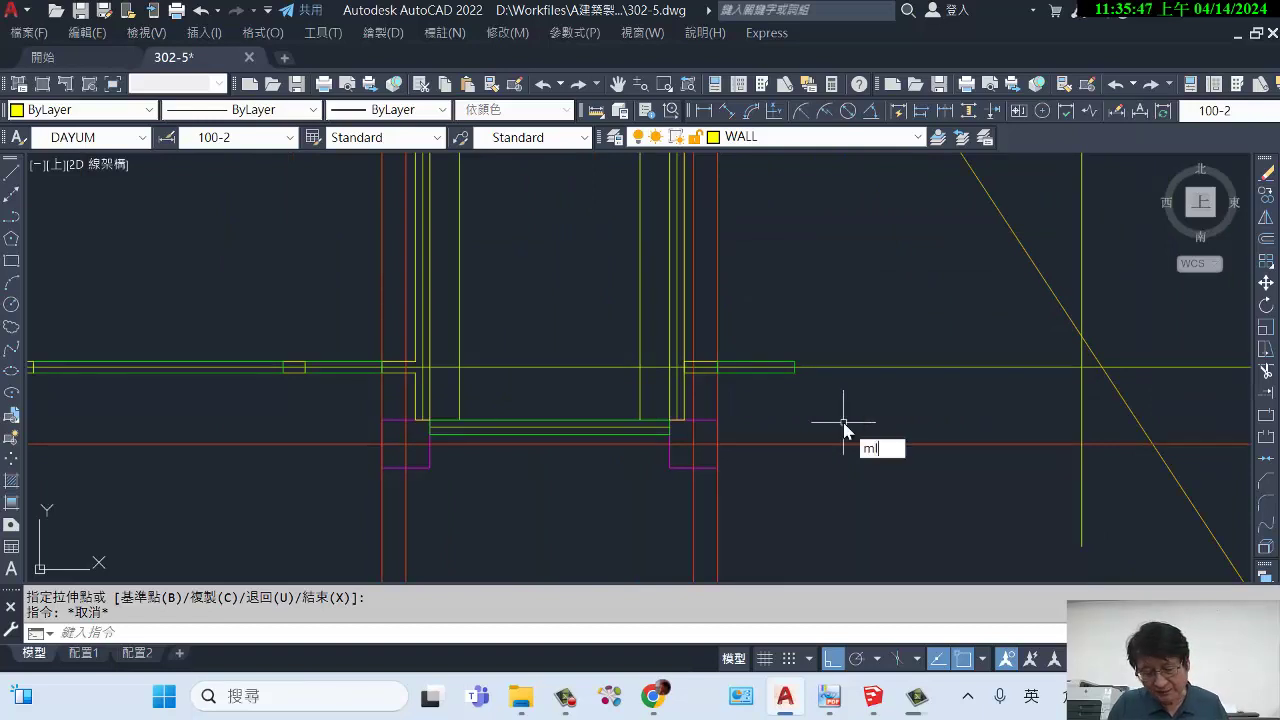
pyautogui.press('Return')
pyautogui.scroll(3, 795, 370)
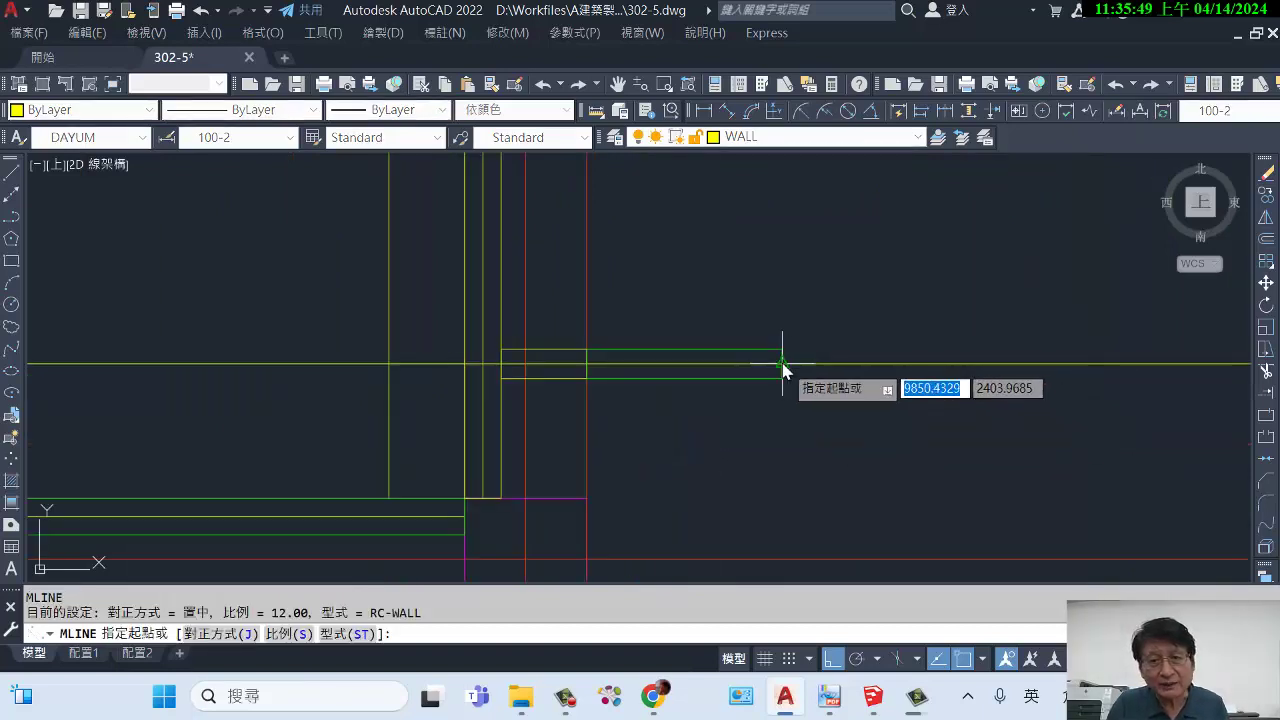
pyautogui.click(782, 364)
pyautogui.moveTo(1110, 350); pyautogui.dragTo(490, 400, button='middle')
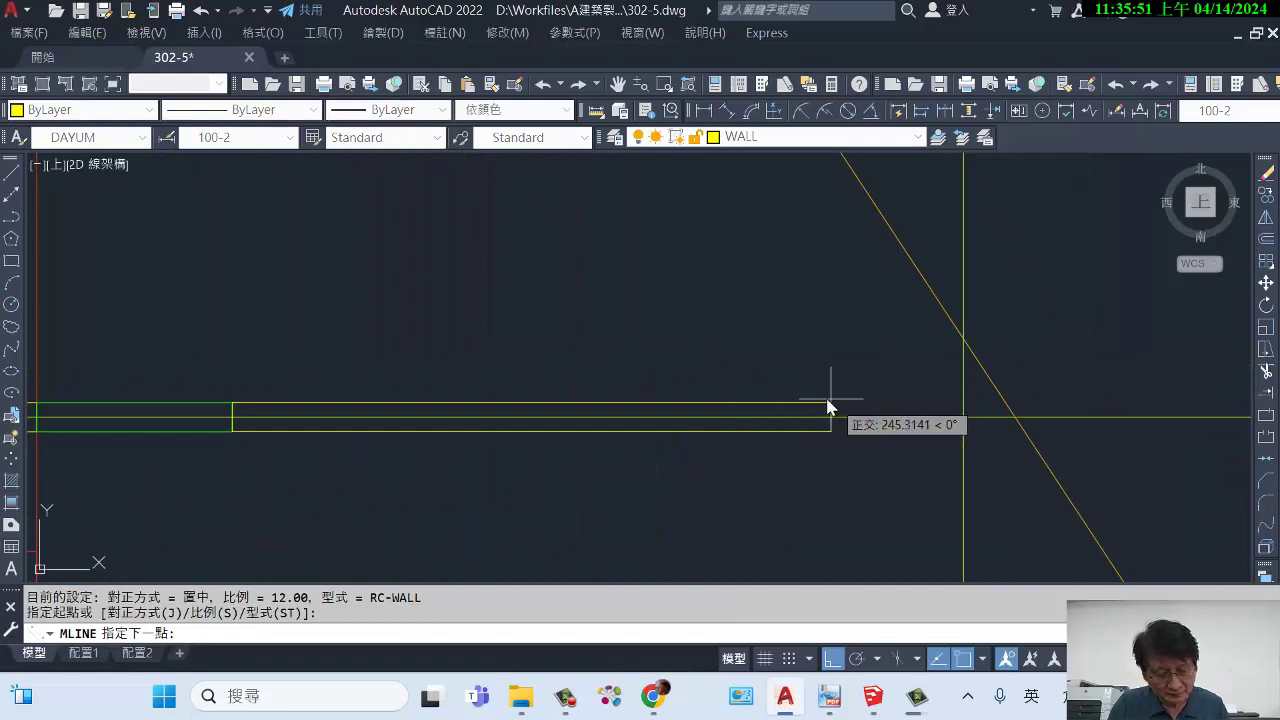
pyautogui.write('260')
pyautogui.press('Return')
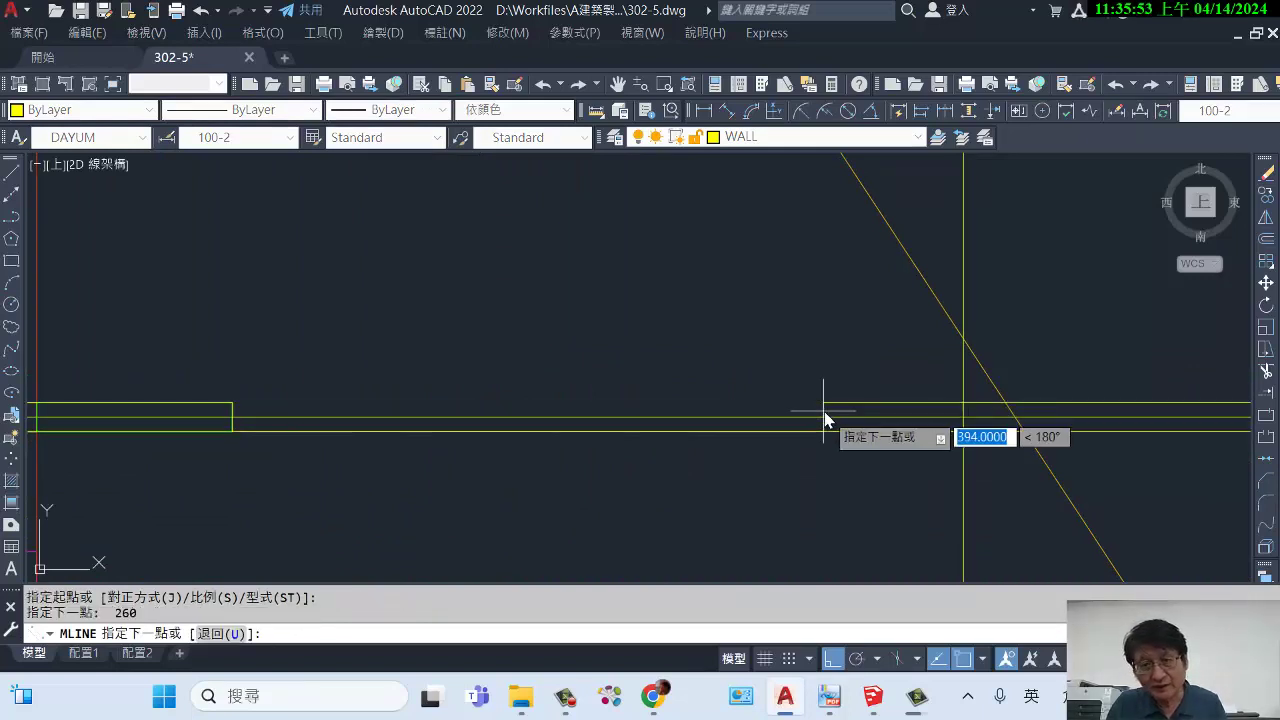
pyautogui.moveTo(887, 445); pyautogui.dragTo(880, 366, button='middle')
pyautogui.scroll(-2, 890, 366)
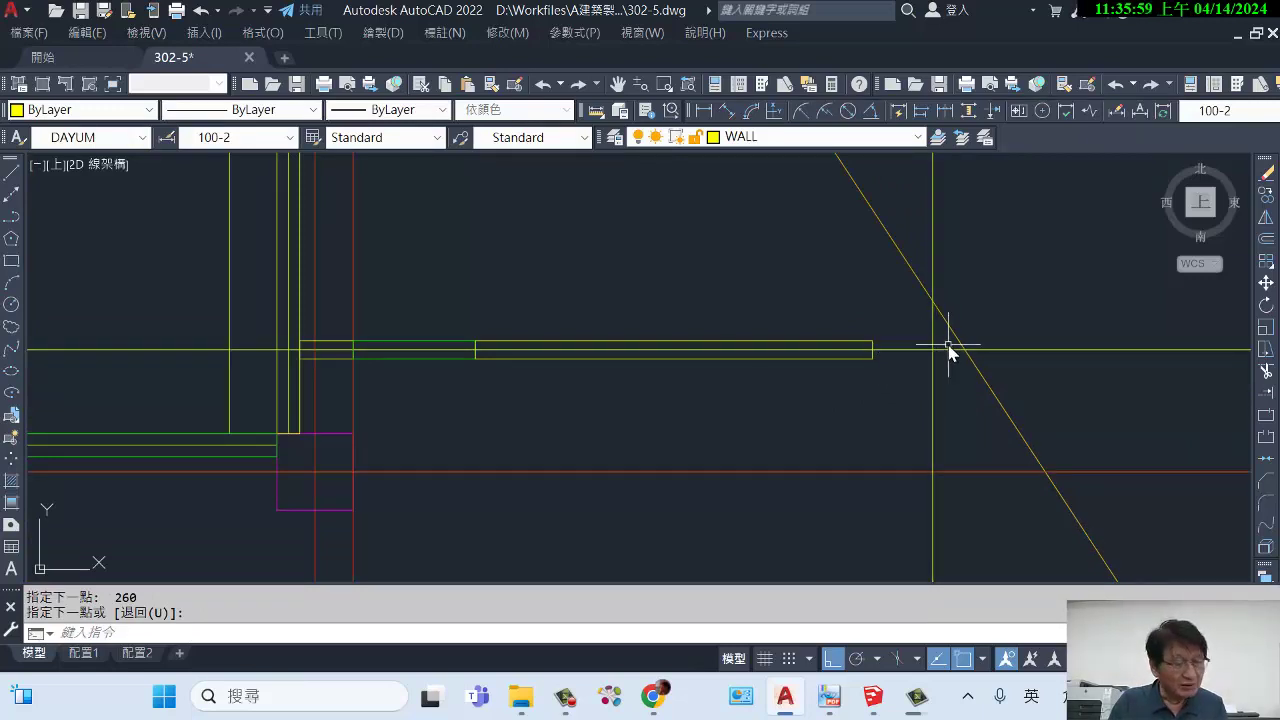
# Measure the distance from the new multiline's right end to the offset vertical centre line.
pyautogui.write('di')
pyautogui.press('Return')
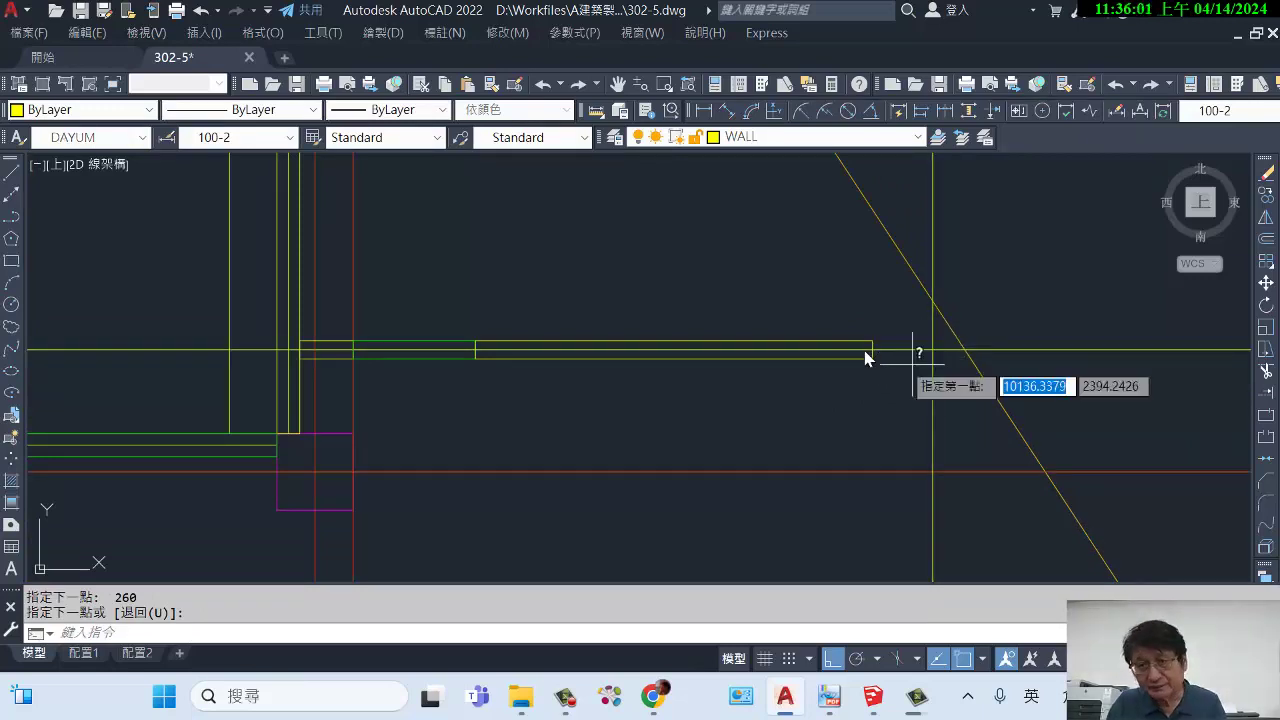
pyautogui.click(873, 350)
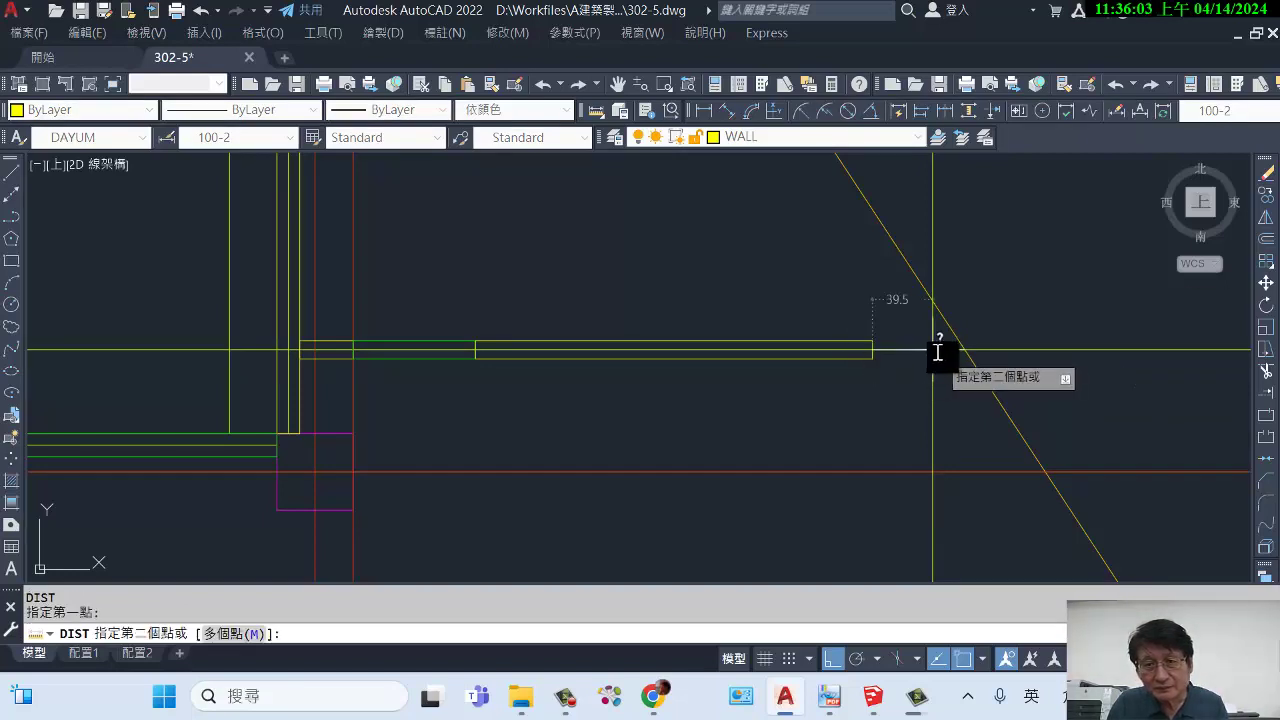
pyautogui.click(935, 350)
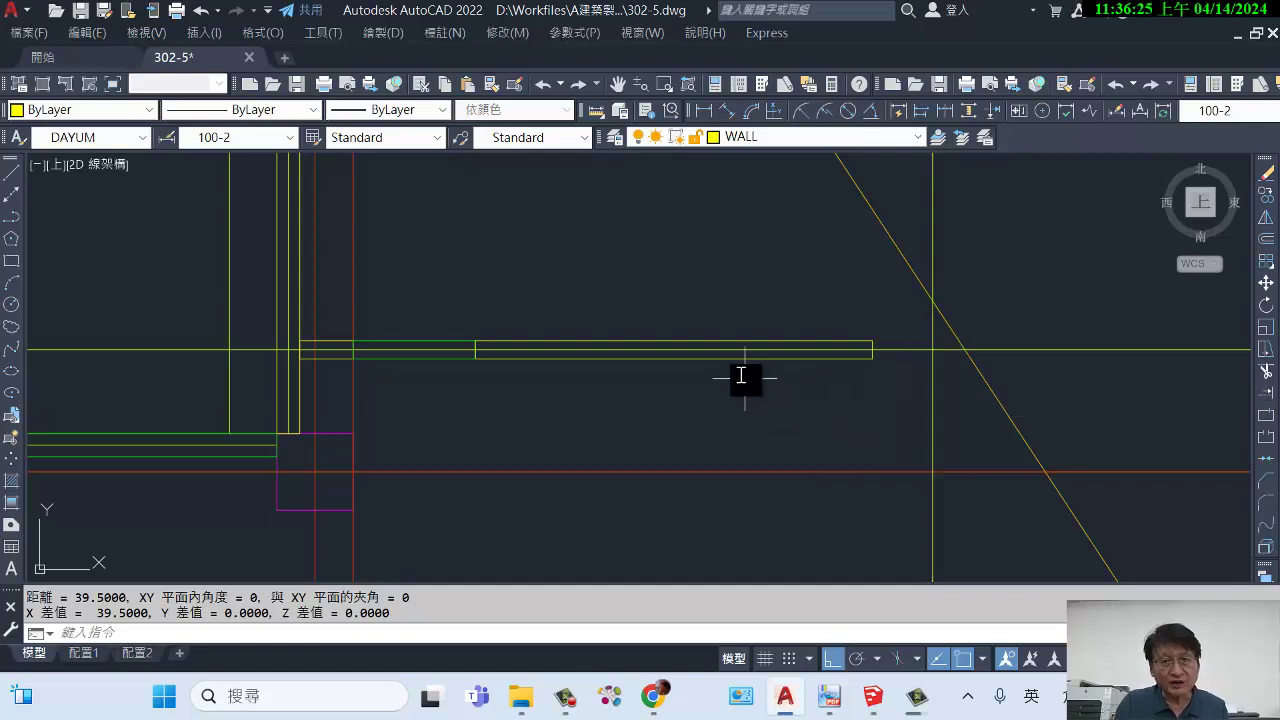
# Move the 260 long multiline right so its right end sits on the offset vertical centre line.
pyautogui.write('m')
pyautogui.press('Return')
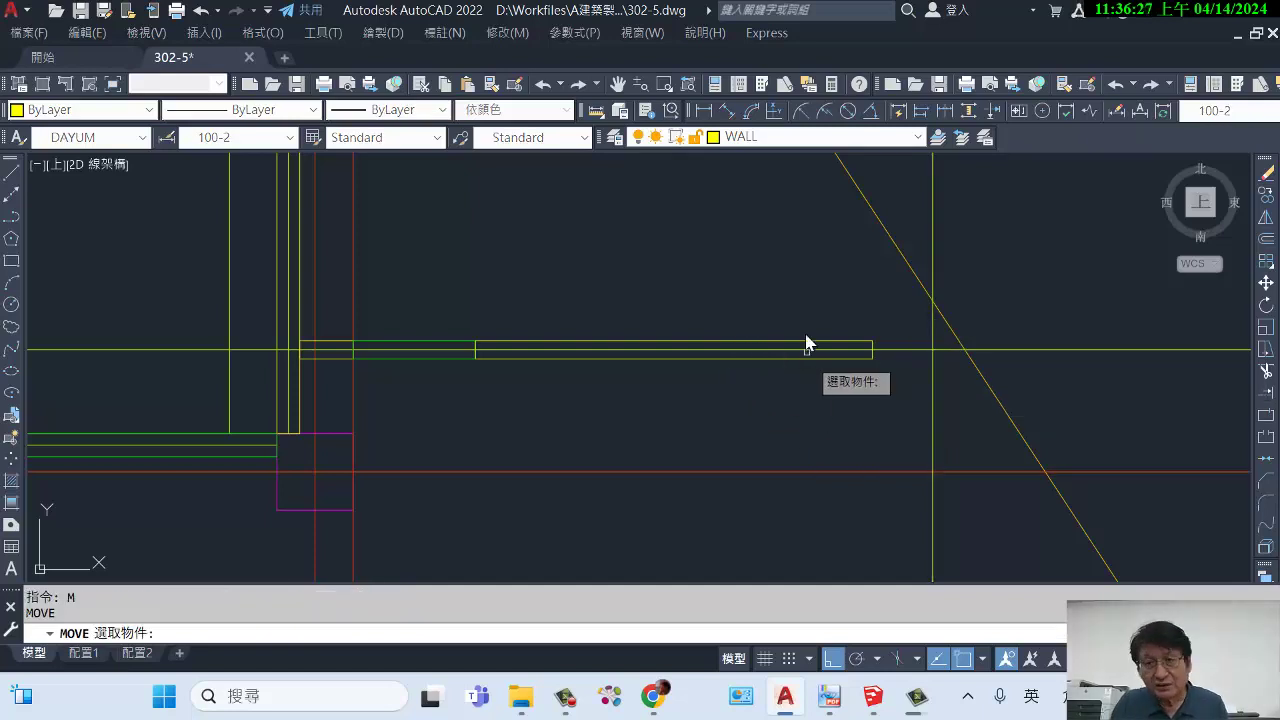
pyautogui.click(808, 348)
pyautogui.press('Return')
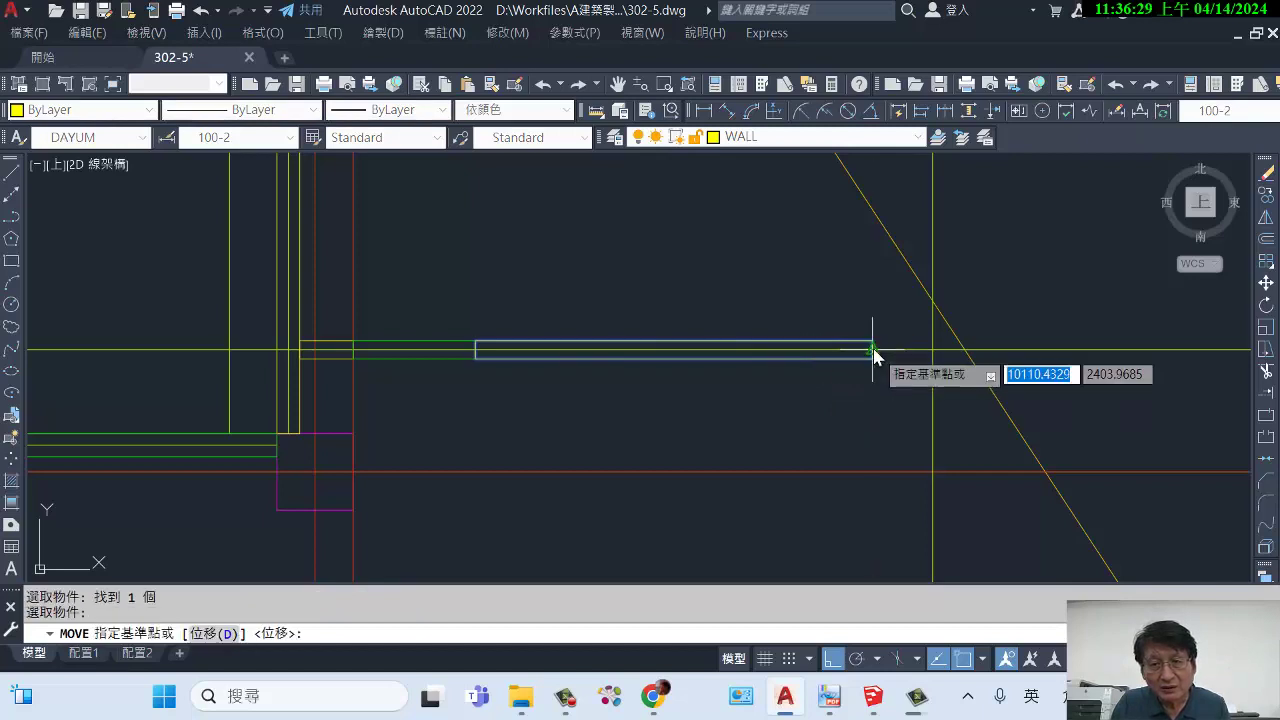
pyautogui.click(872, 350)
pyautogui.click(933, 350)
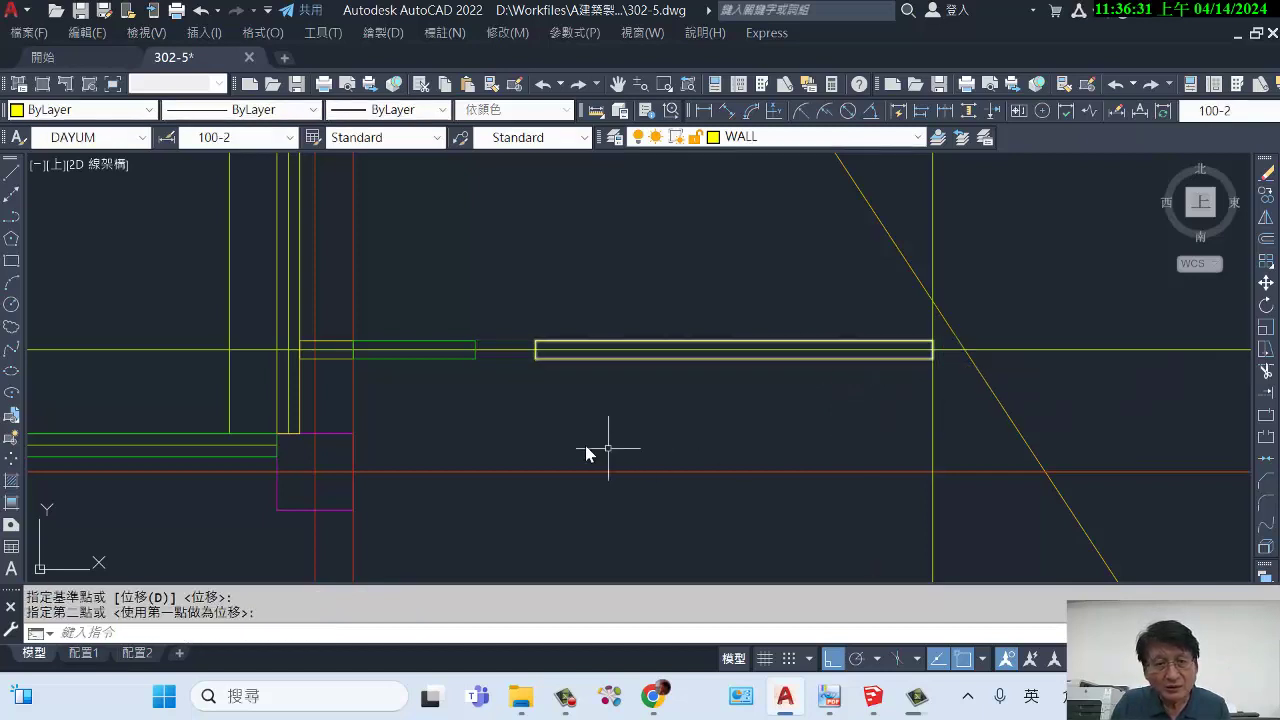
# Draw a 16 long wall multiline pier to the right from the right end of the window beside the stairwell.
pyautogui.write('ml')
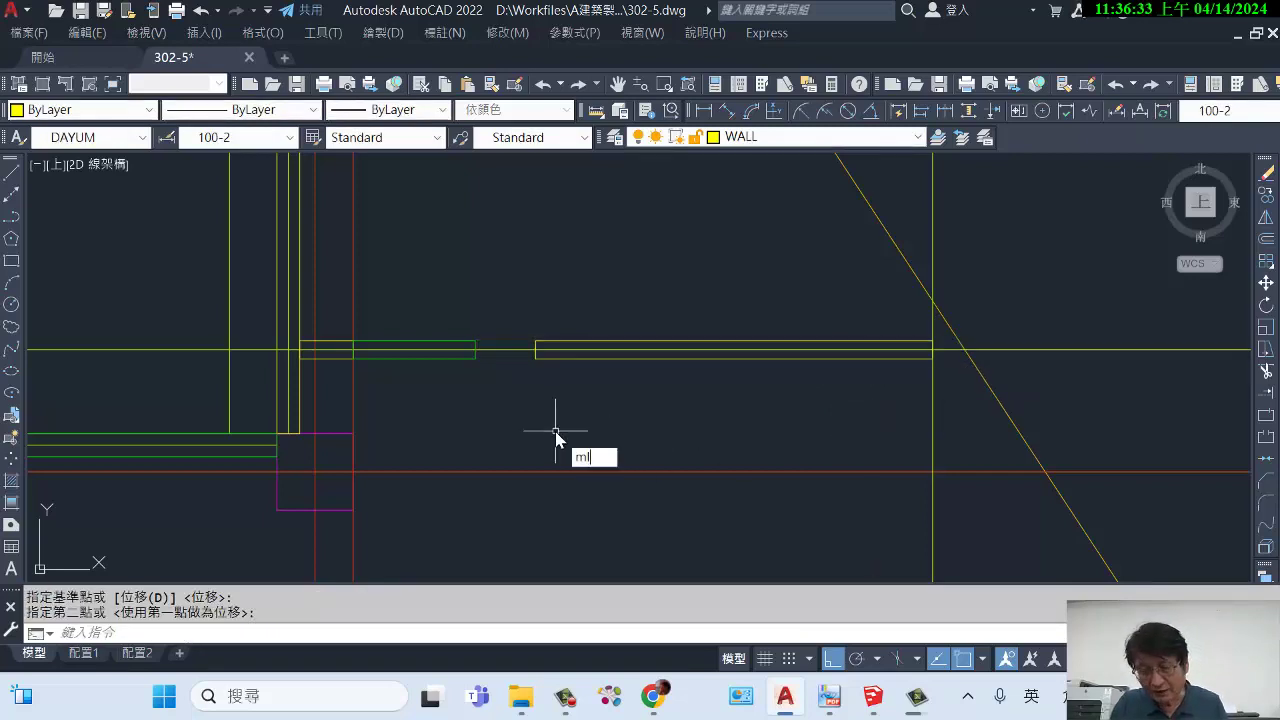
pyautogui.press('Return')
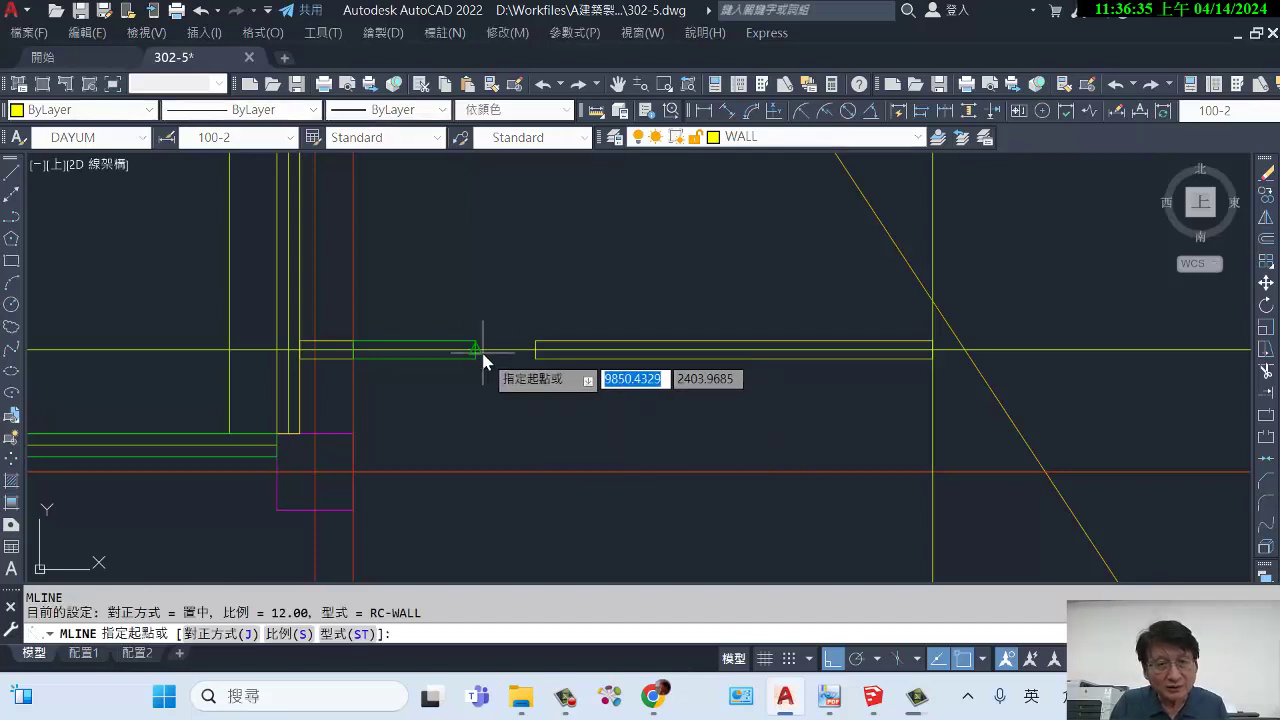
pyautogui.click(475, 350)
pyautogui.write('1')
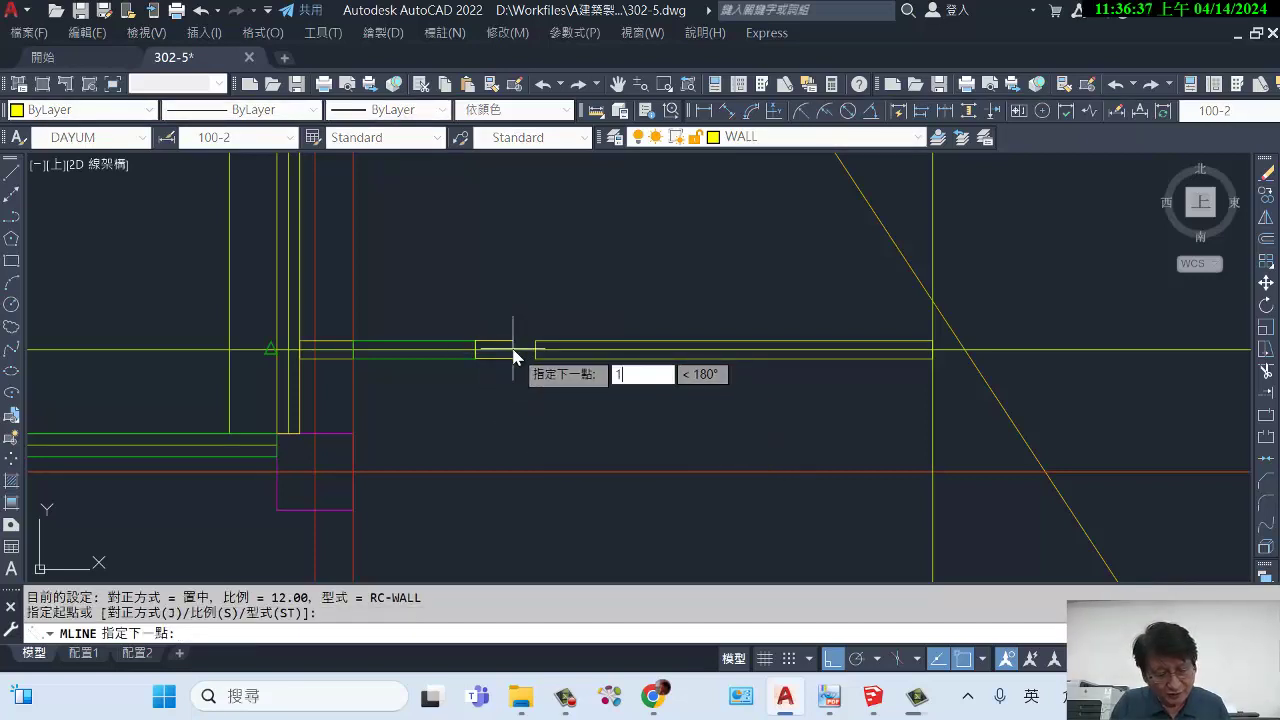
pyautogui.write('6')
pyautogui.press('Return')
pyautogui.press('Return')
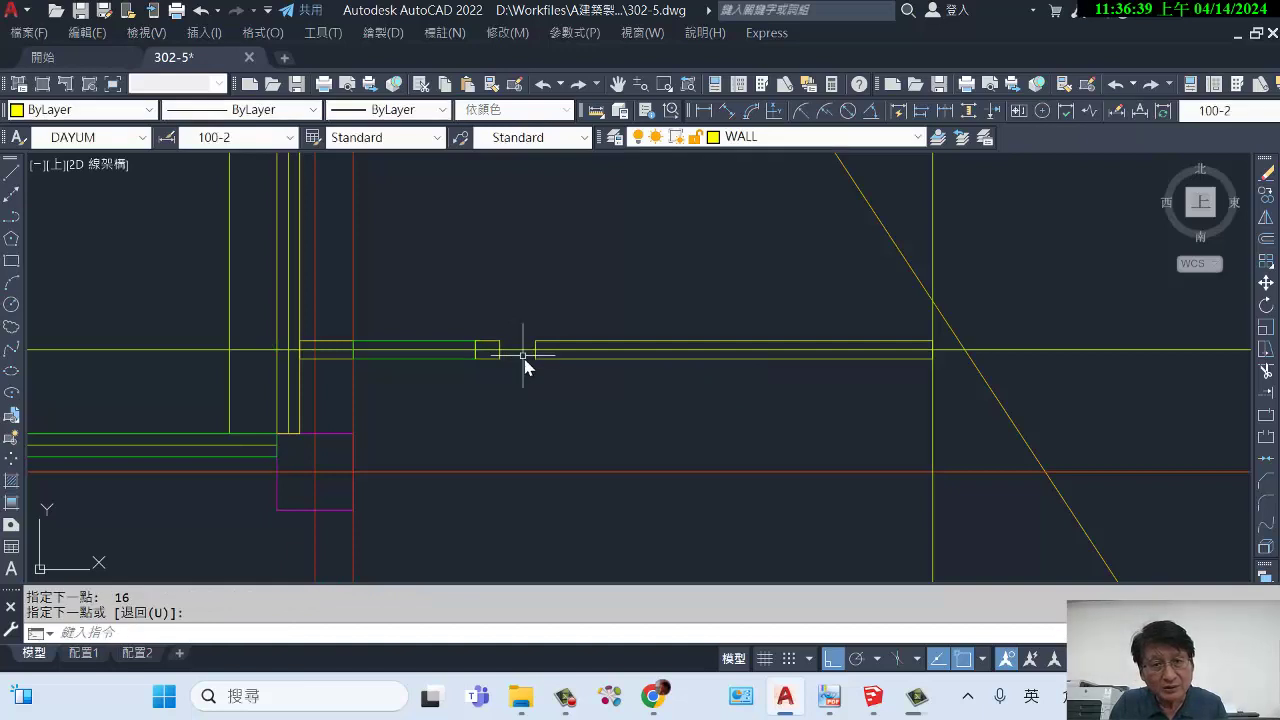
# Change the 260 long multiline to the DW layer.
pyautogui.click(626, 346)
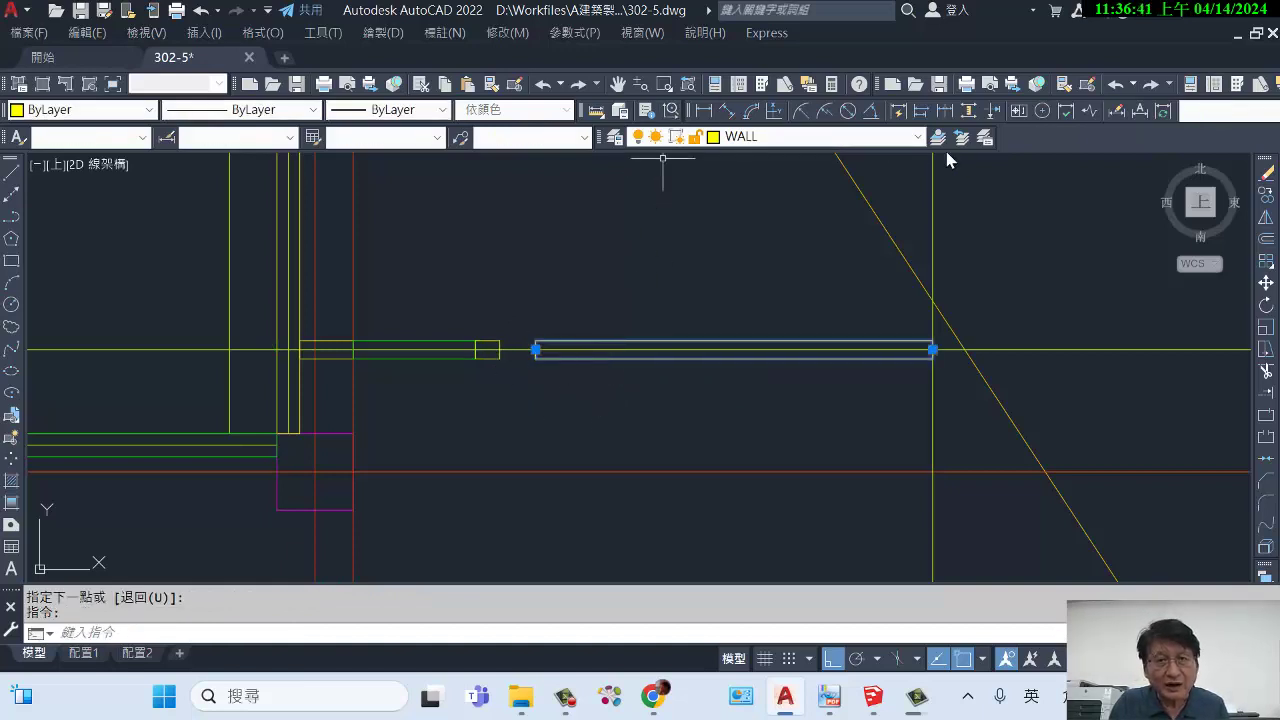
pyautogui.click(916, 137)
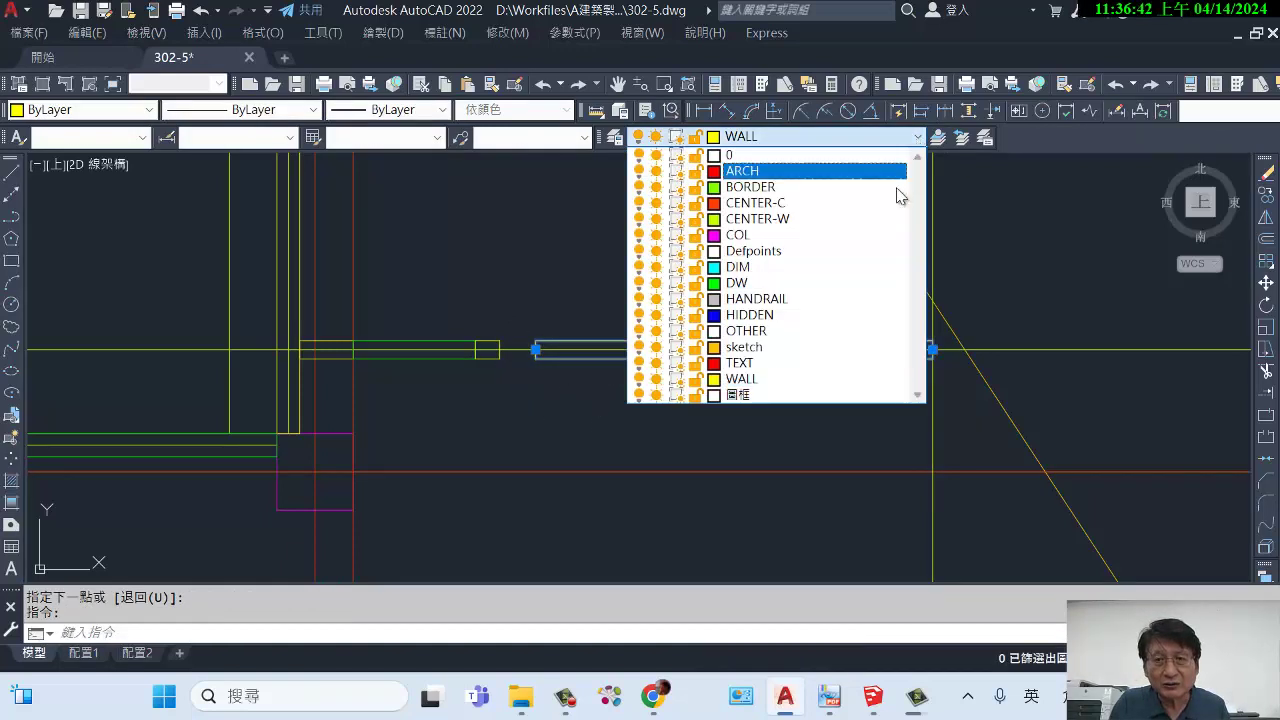
pyautogui.click(810, 285)
pyautogui.click(737, 349)
pyautogui.press('Escape')
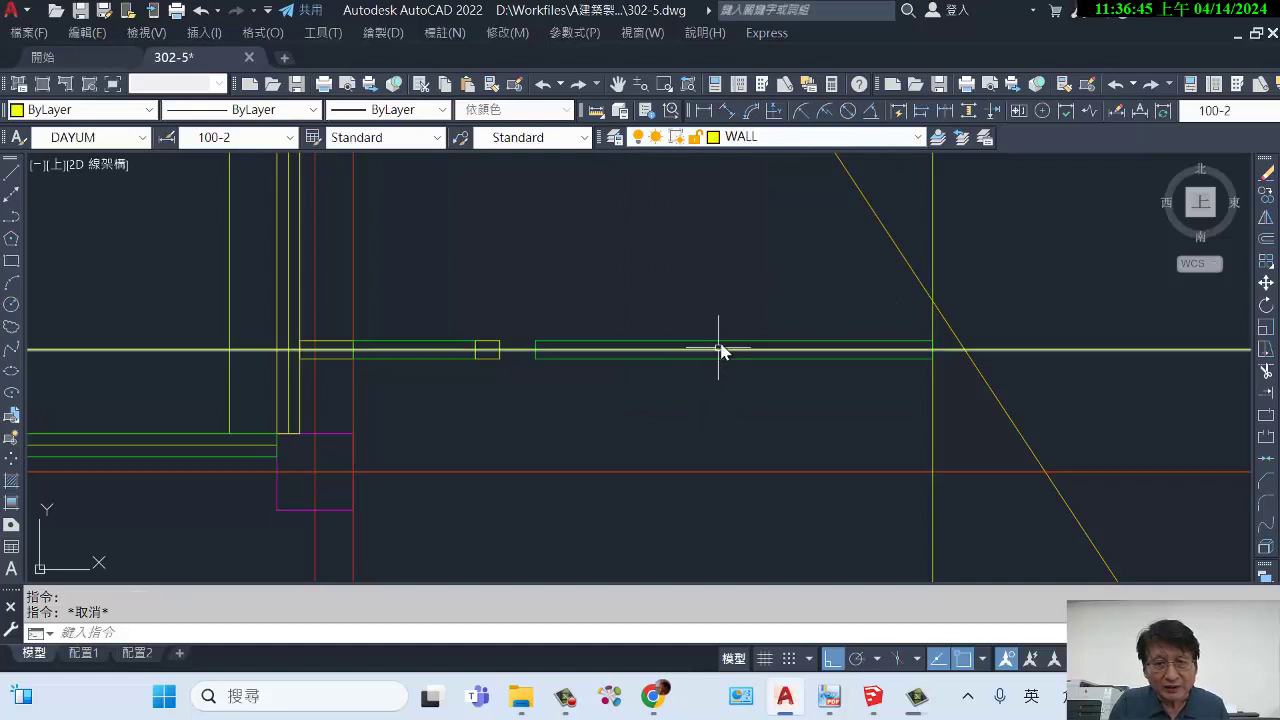
# Try stretching the door-window multiline's left end to the 16 long pier, and undo the stretch.
pyautogui.click(722, 348)
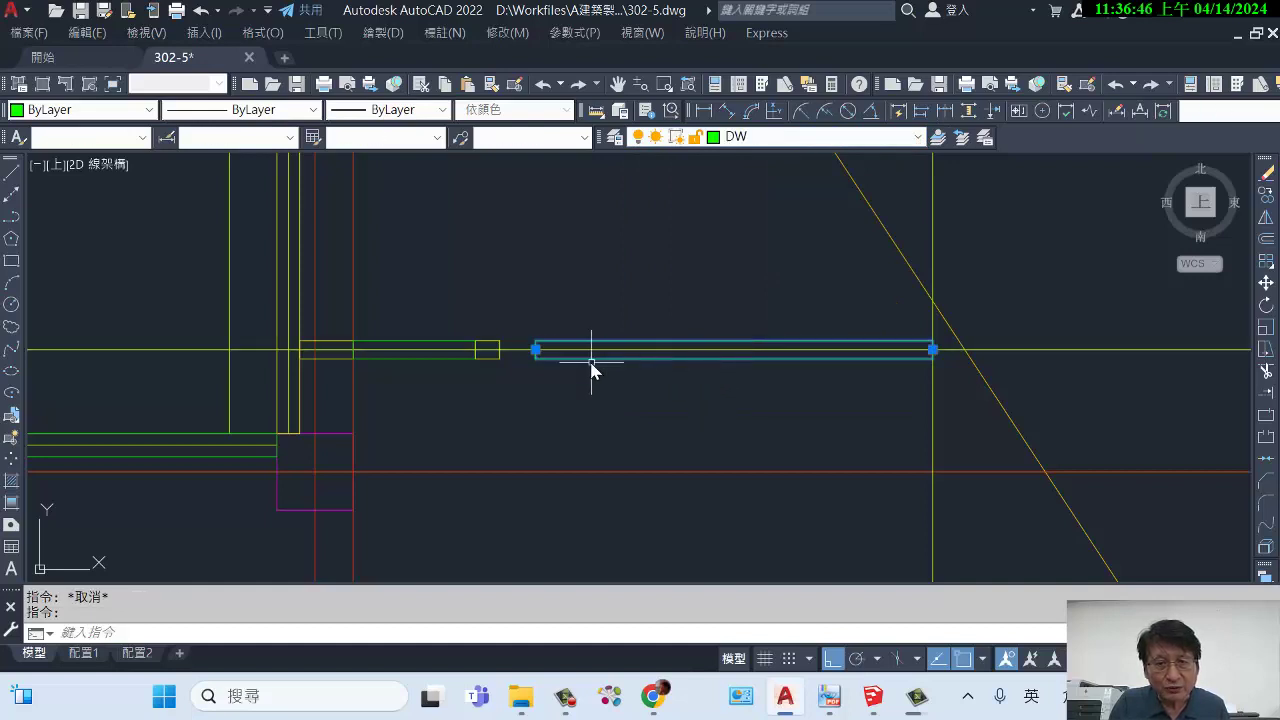
pyautogui.click(536, 350)
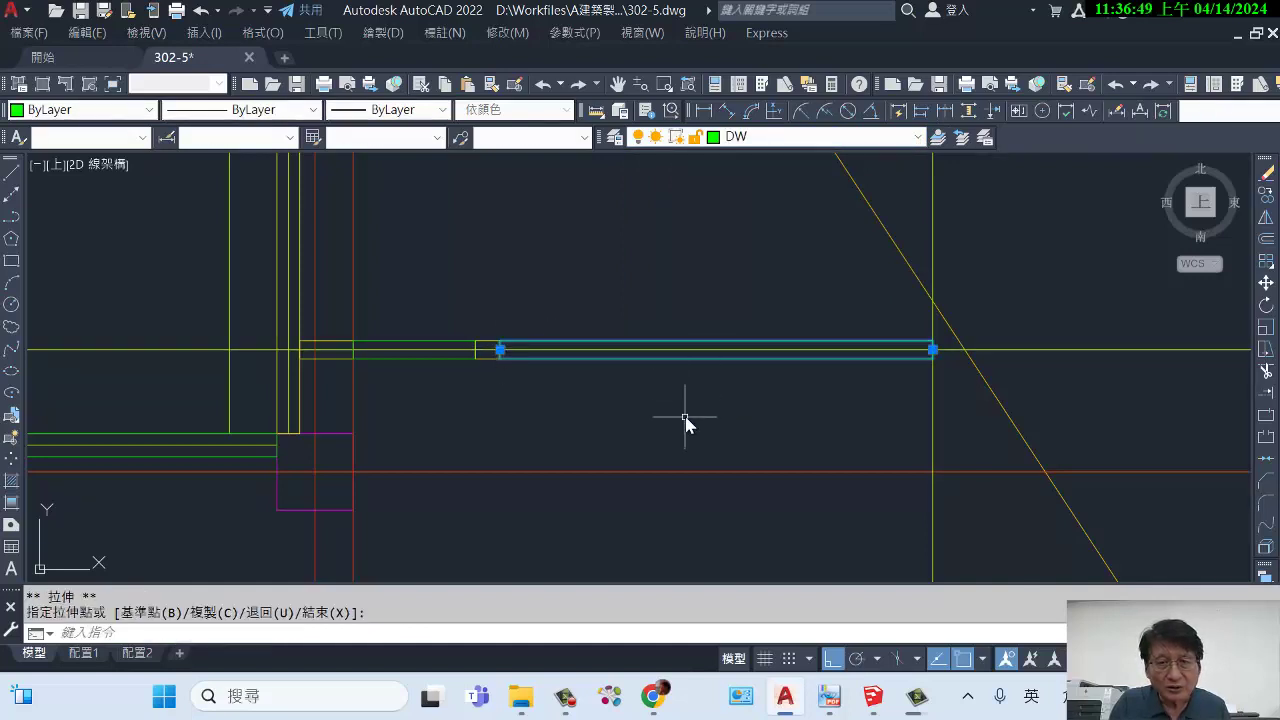
pyautogui.press('Escape')
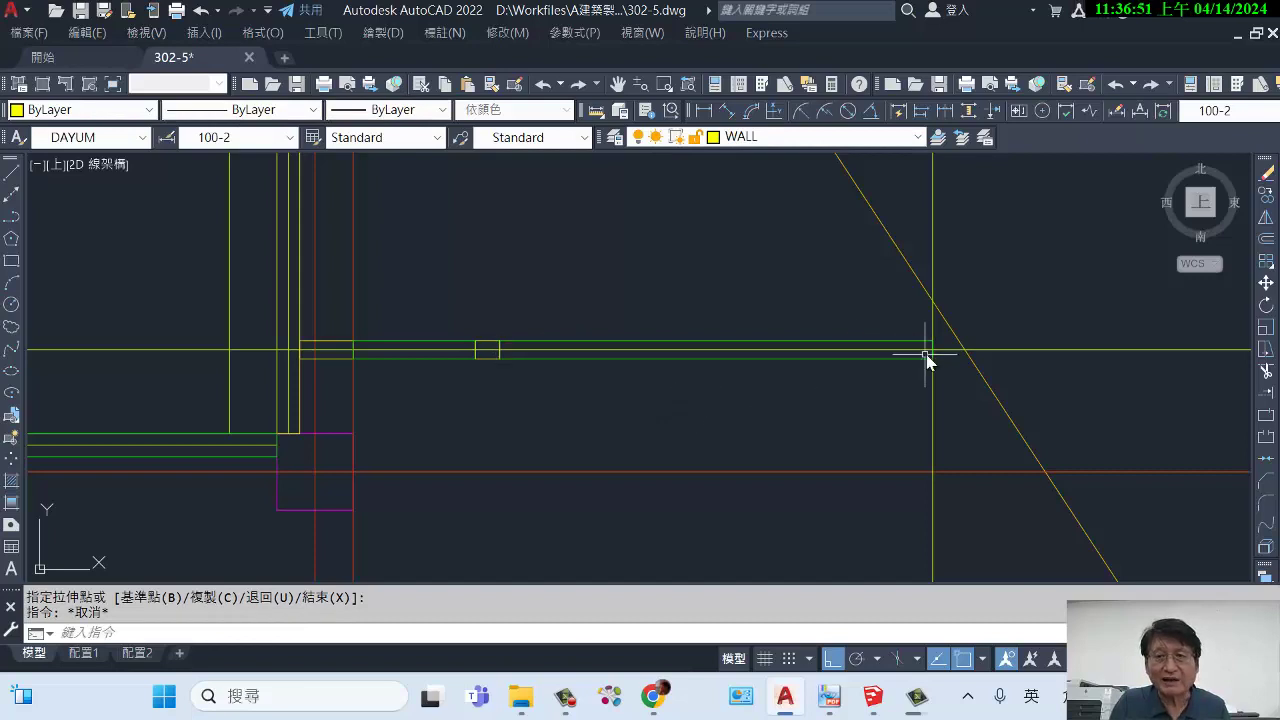
pyautogui.write('u')
pyautogui.press('Return')
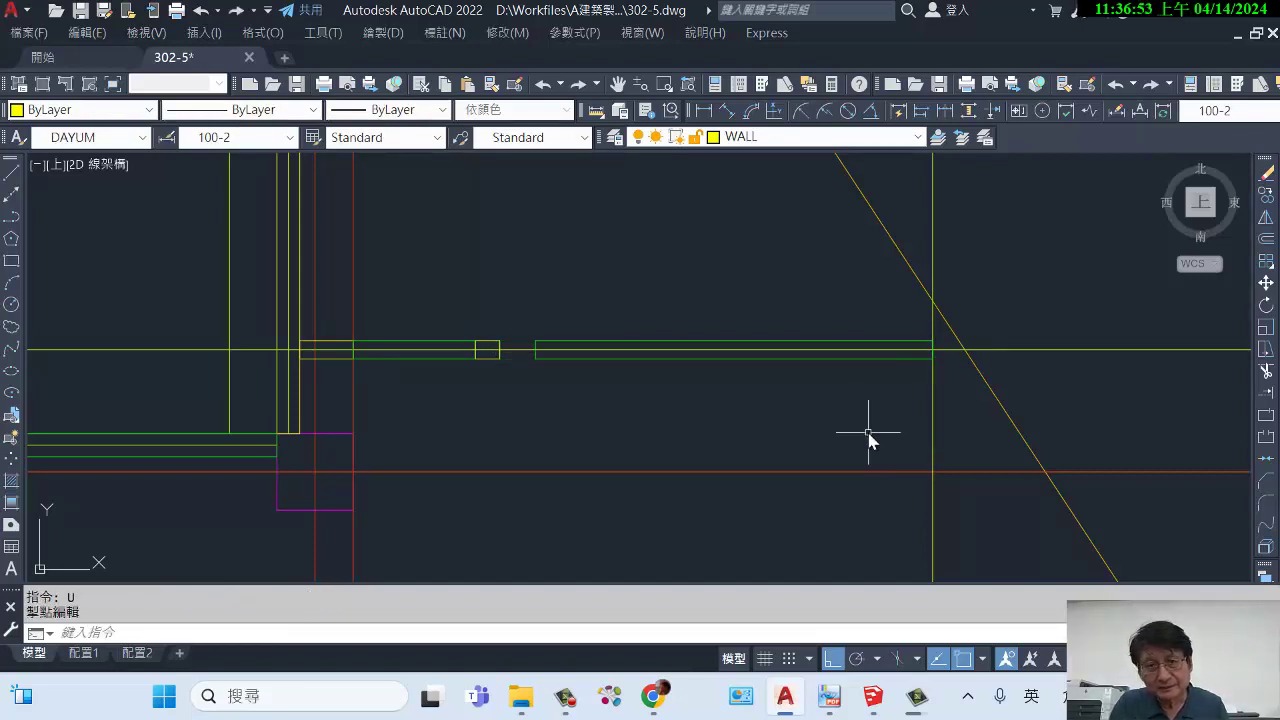
pyautogui.press('Escape')
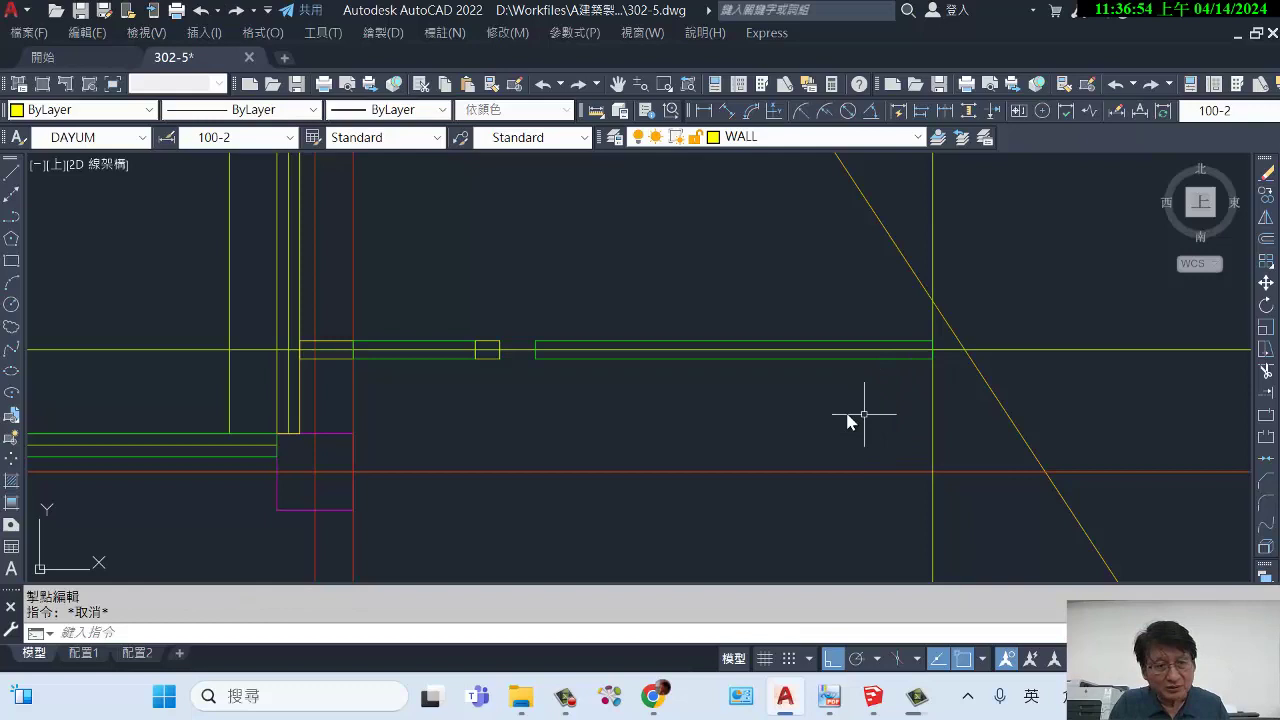
pyautogui.click(756, 342)
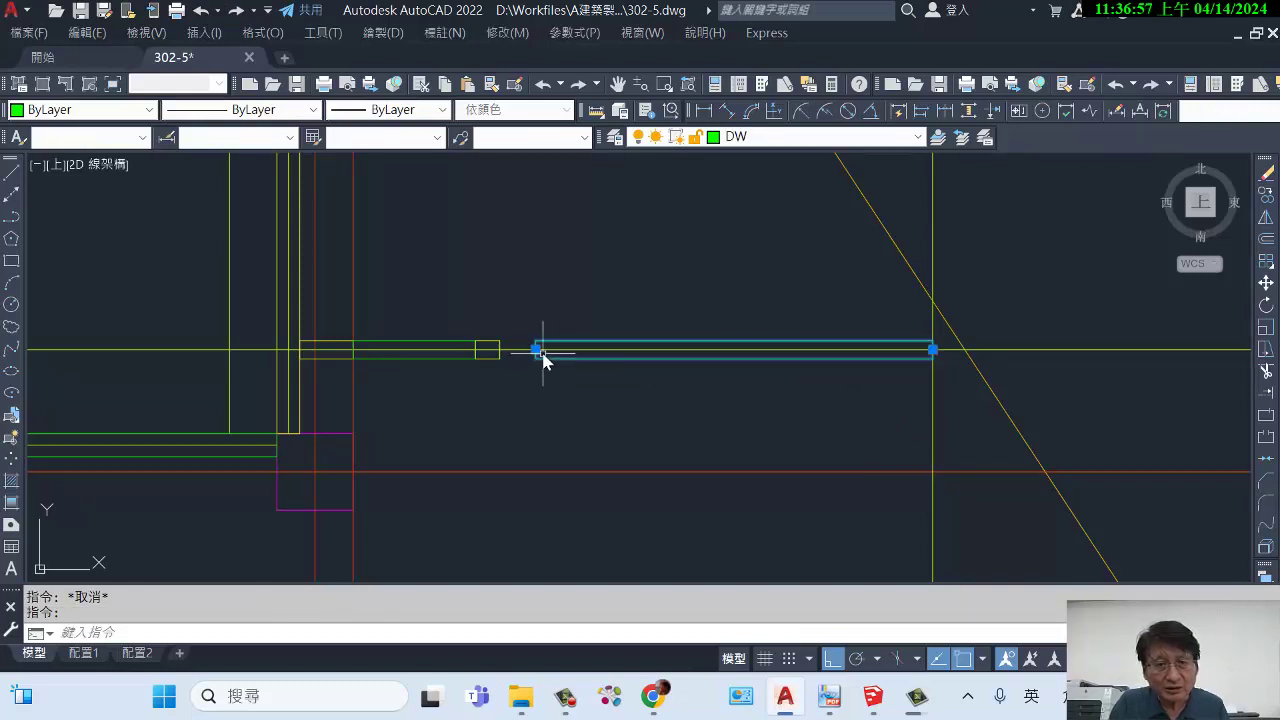
pyautogui.click(537, 349)
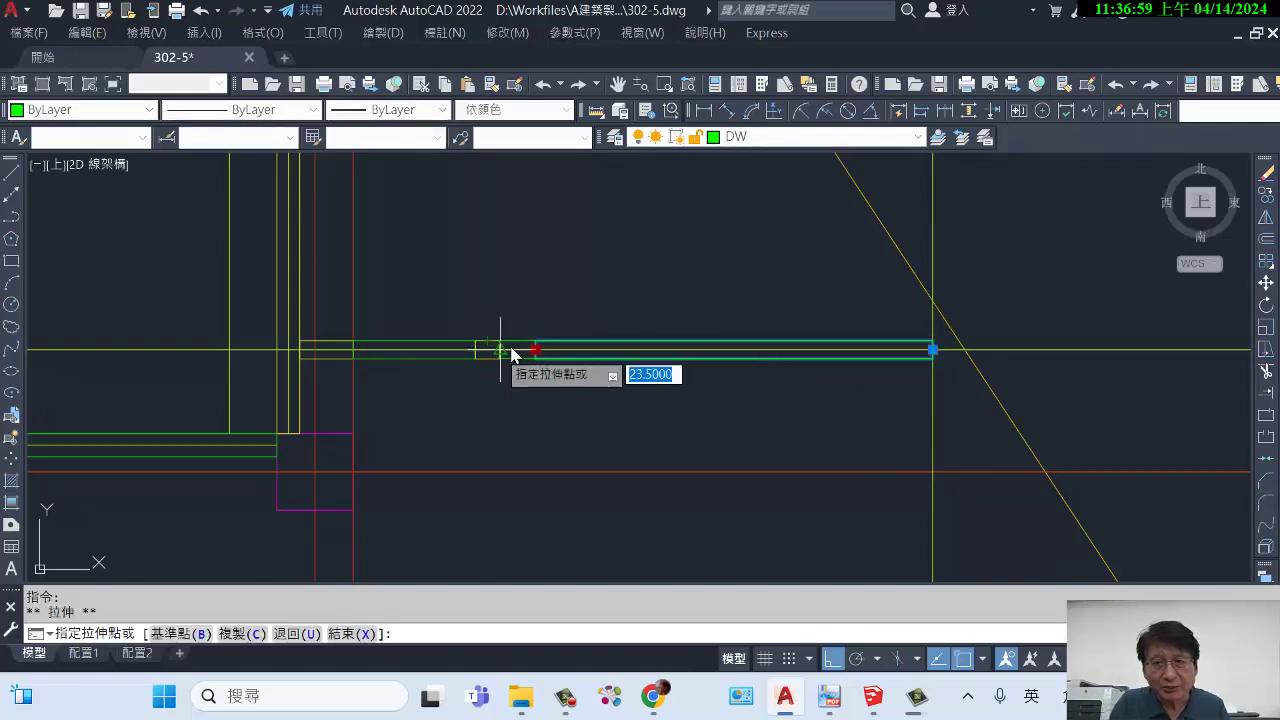
pyautogui.press('Escape')
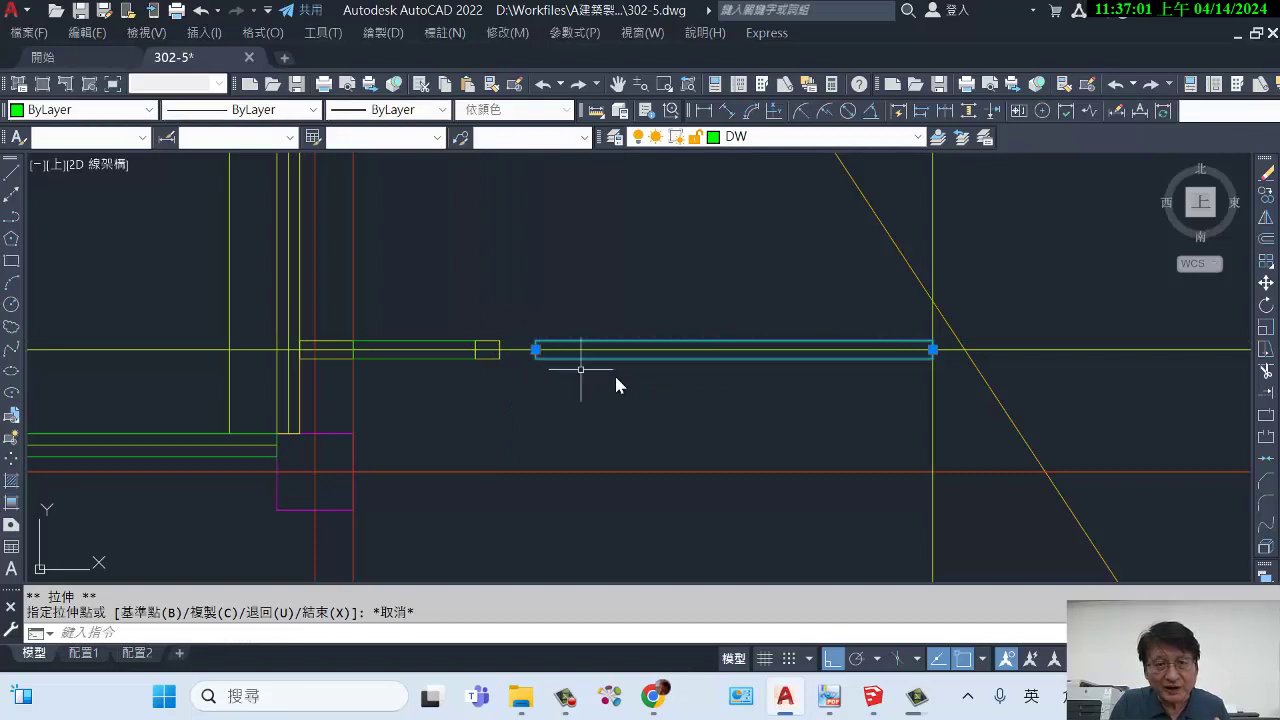
pyautogui.press('Escape')
# Move the door-window multiline left so its left end meets the right end of the 16 long pier.
pyautogui.write('M')
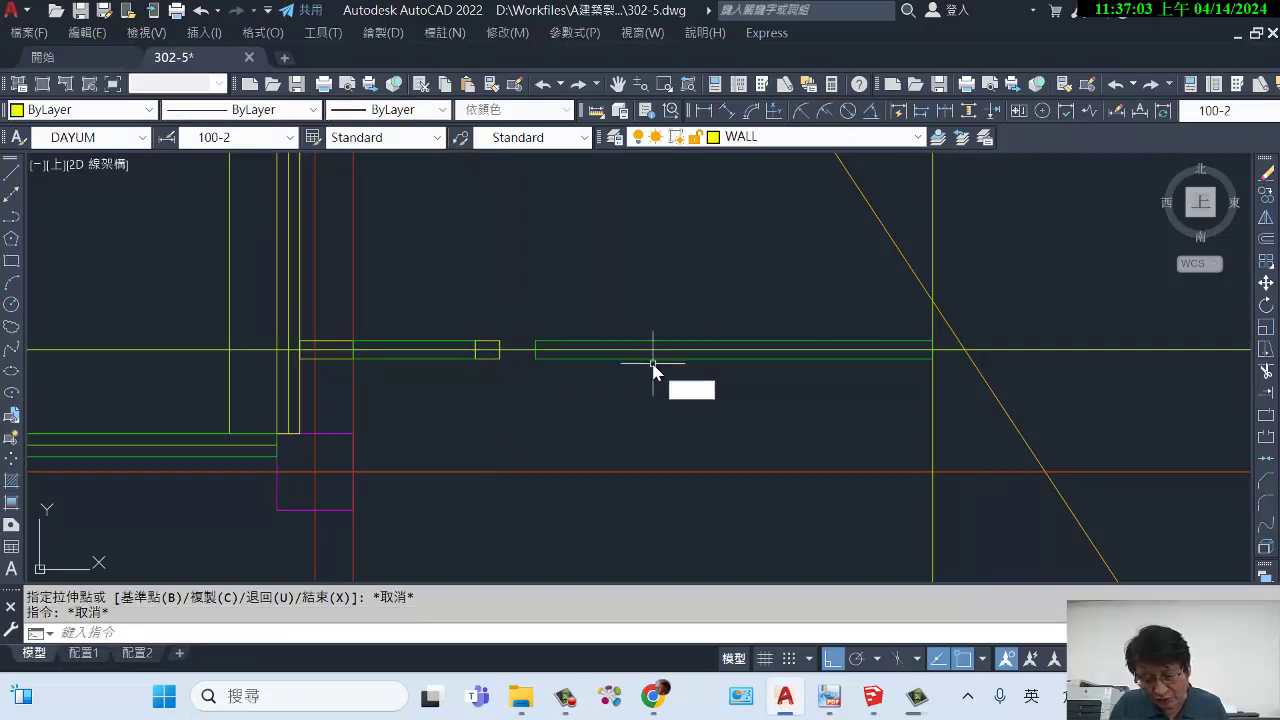
pyautogui.press('Return')
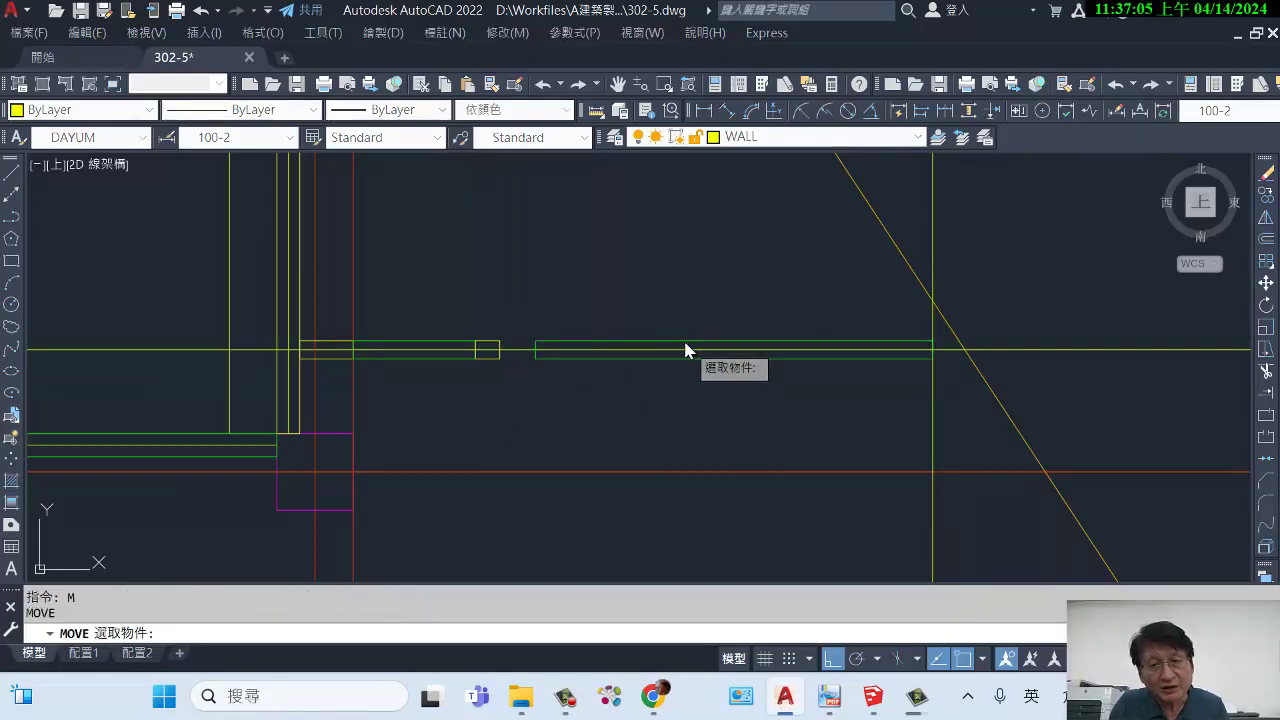
pyautogui.click(685, 347)
pyautogui.press('Return')
pyautogui.click(533, 351)
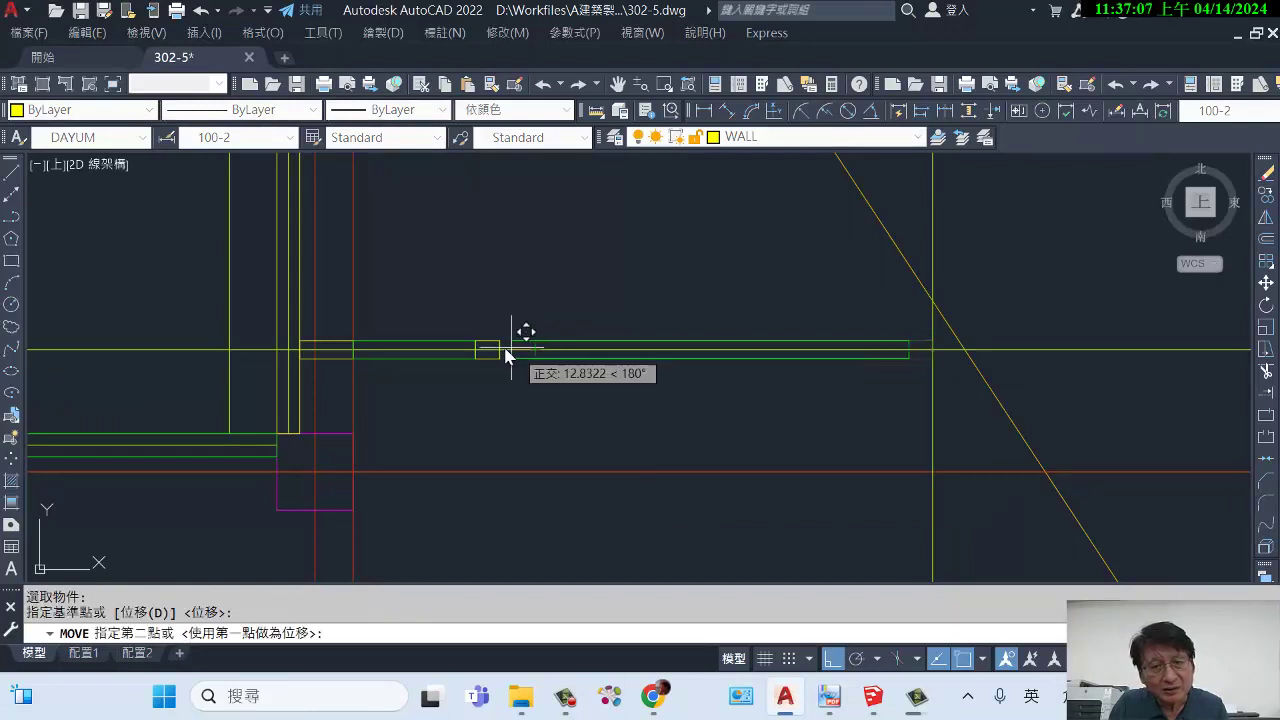
pyautogui.click(498, 350)
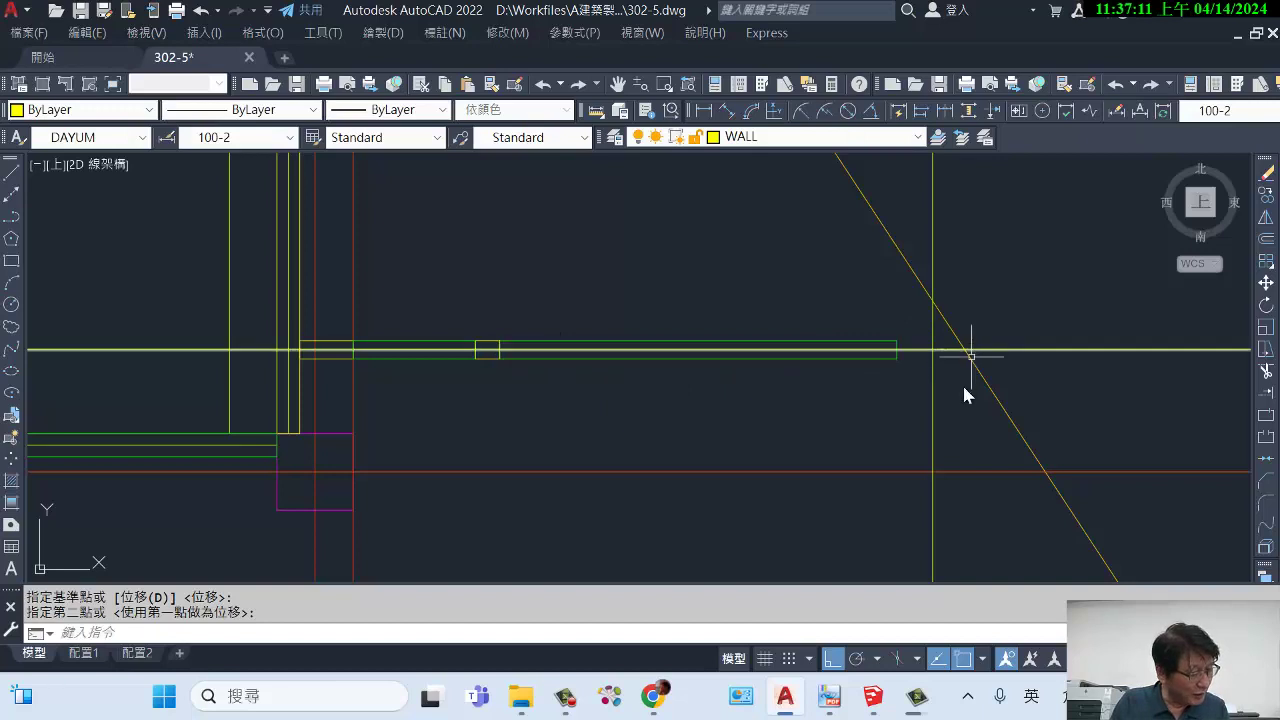
# Draw an L-shaped wall multiline from the door-window's right end to the vertical wall centreline, turning down to the columns' bottom edge.
pyautogui.moveTo(882, 442); pyautogui.dragTo(779, 382, button='middle')
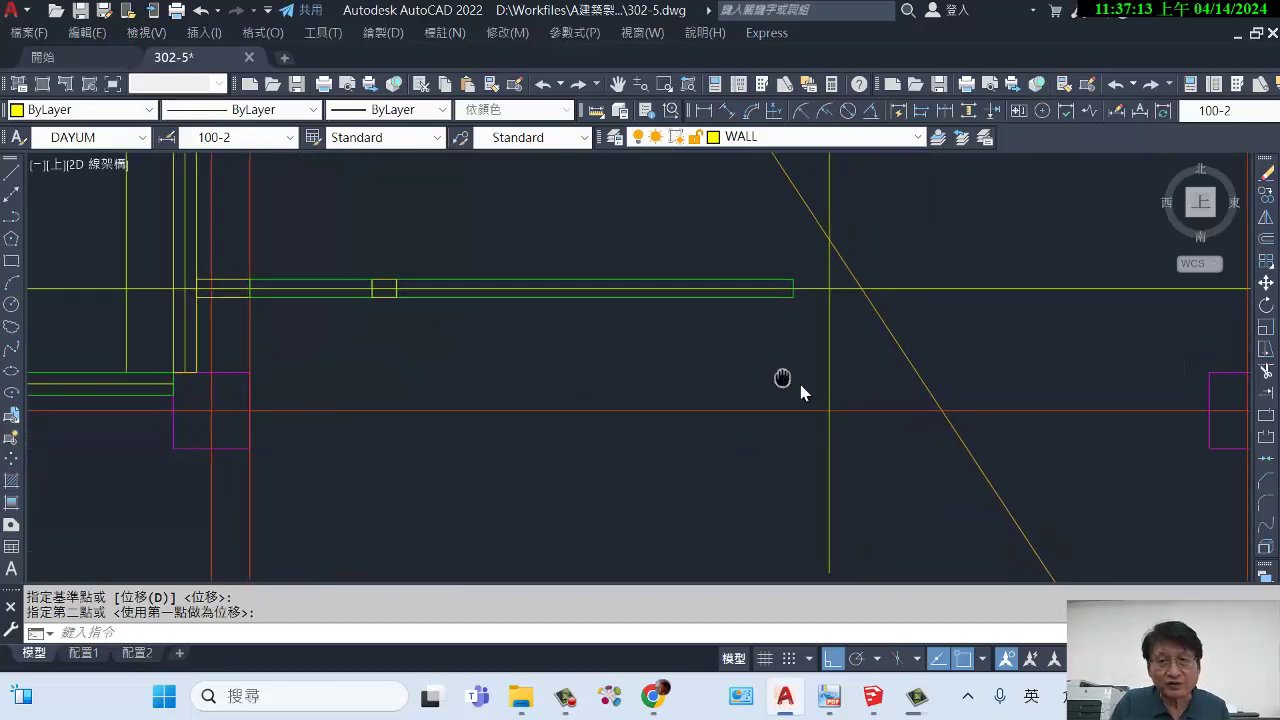
pyautogui.write('ml')
pyautogui.press('Return')
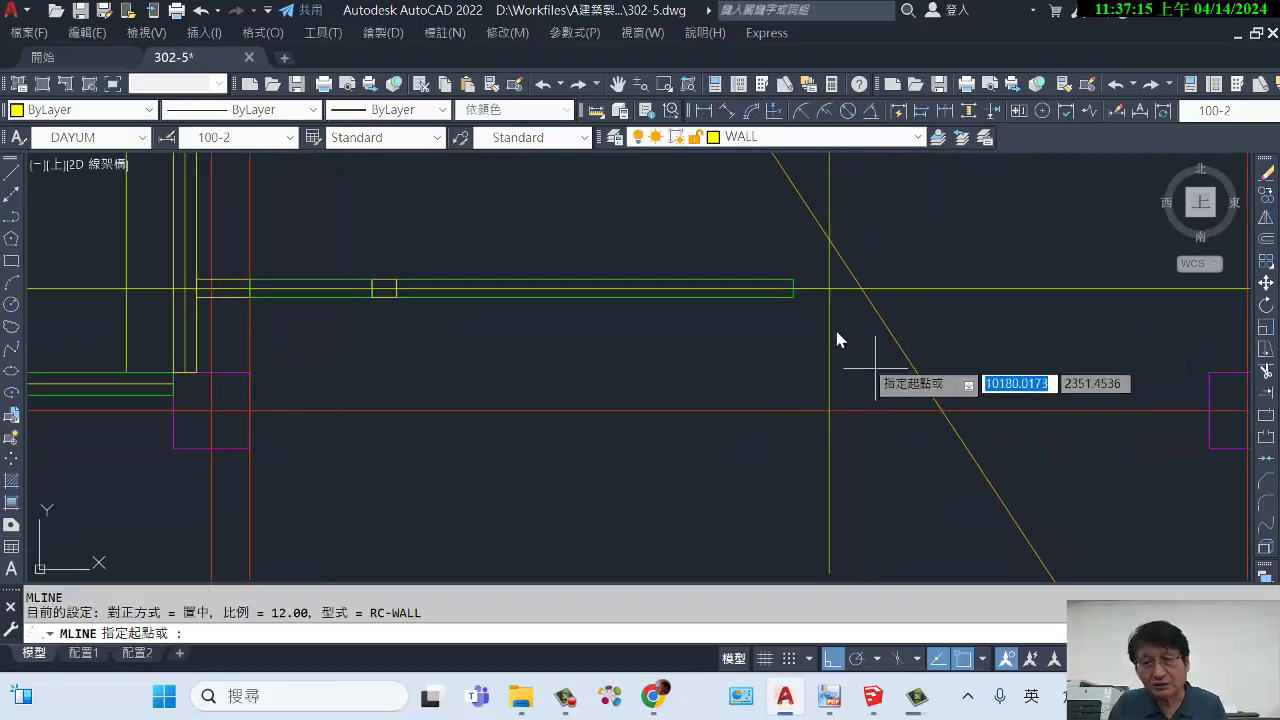
pyautogui.click(793, 290)
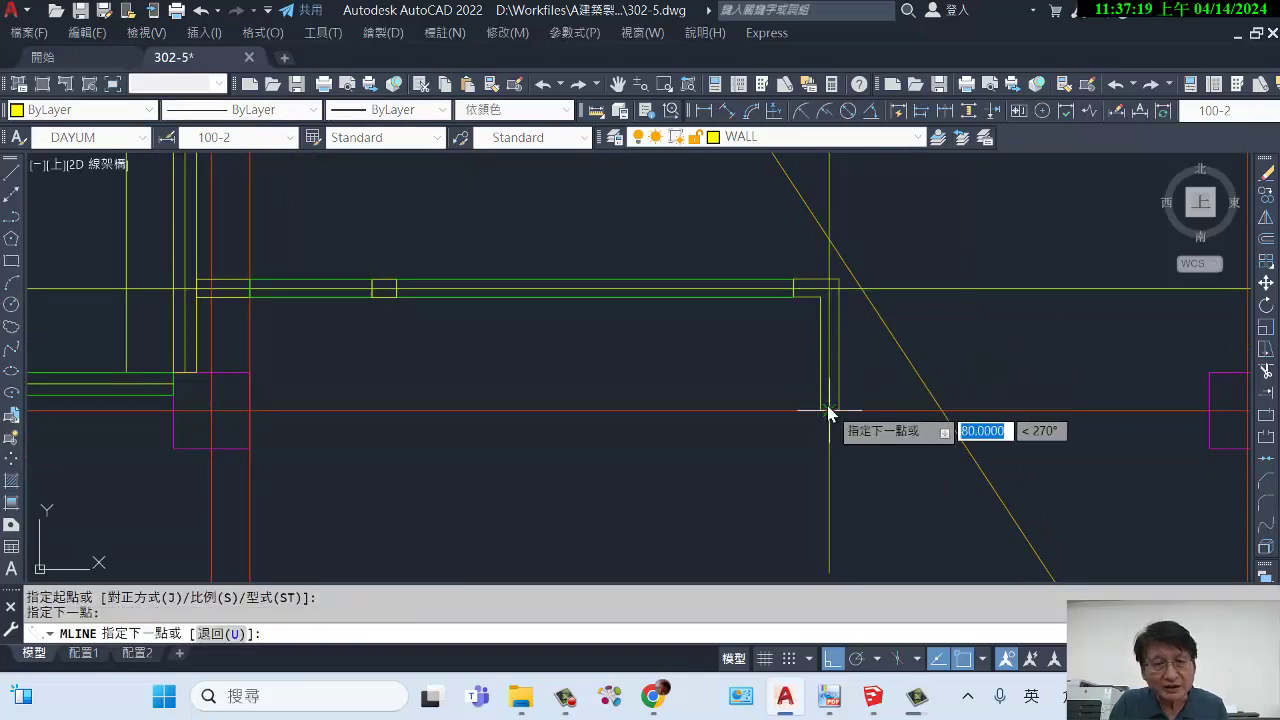
pyautogui.scroll(-2, 822, 404)
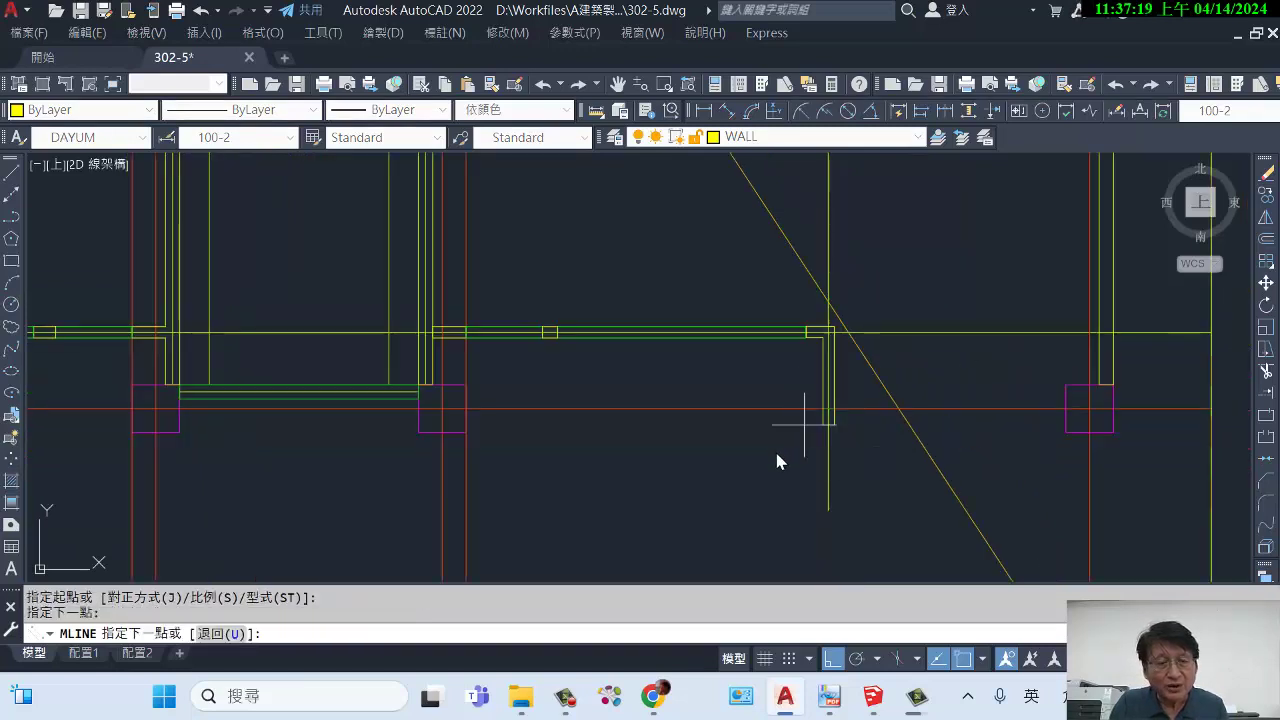
pyautogui.click(826, 430)
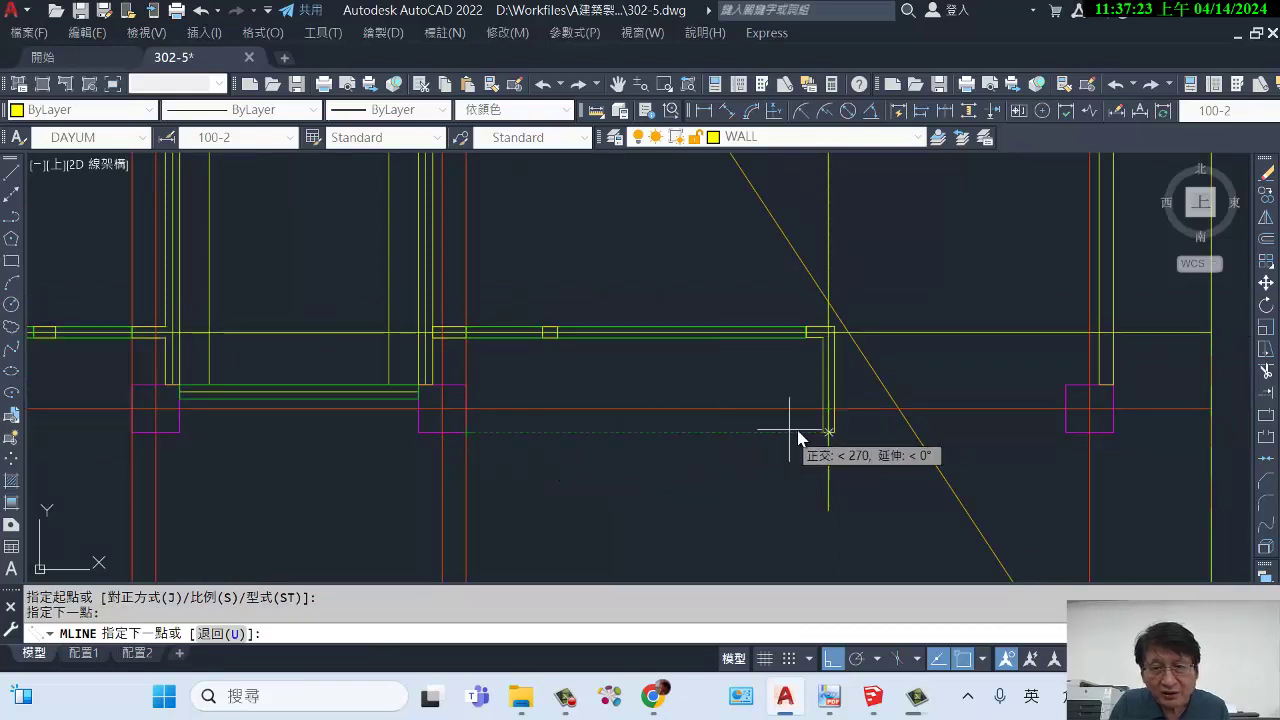
pyautogui.click(826, 432)
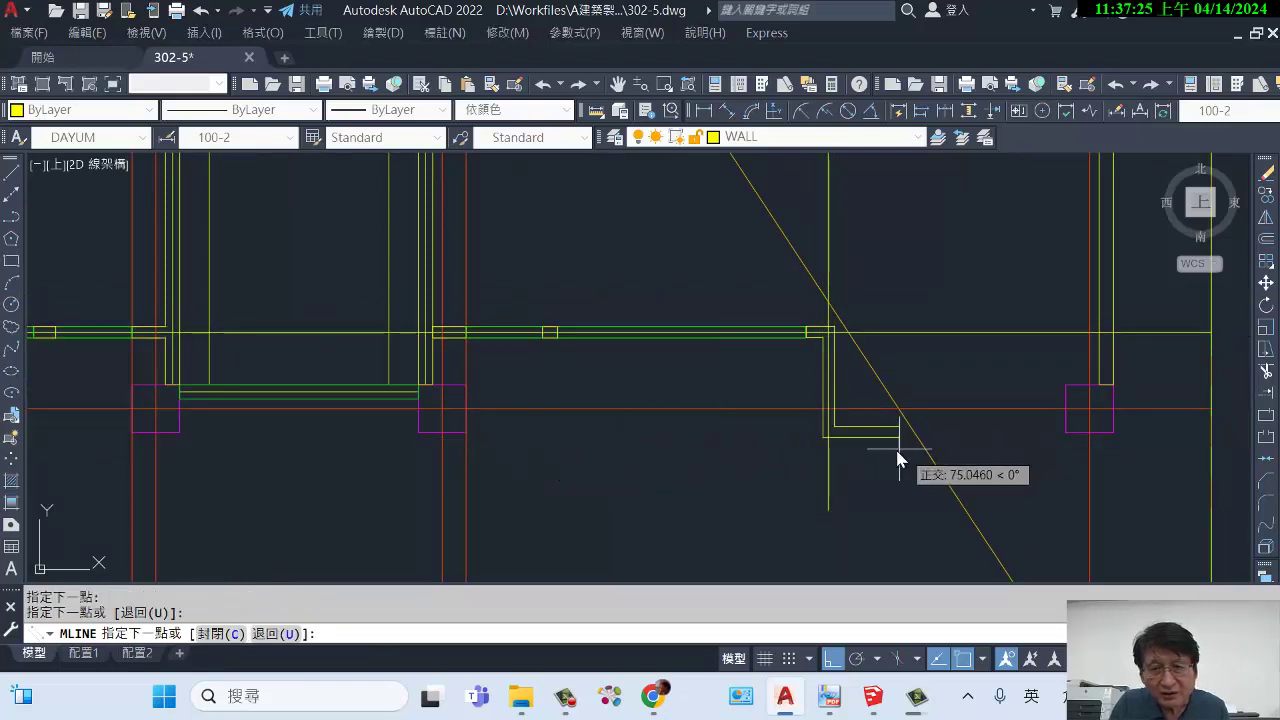
pyautogui.press('Return')
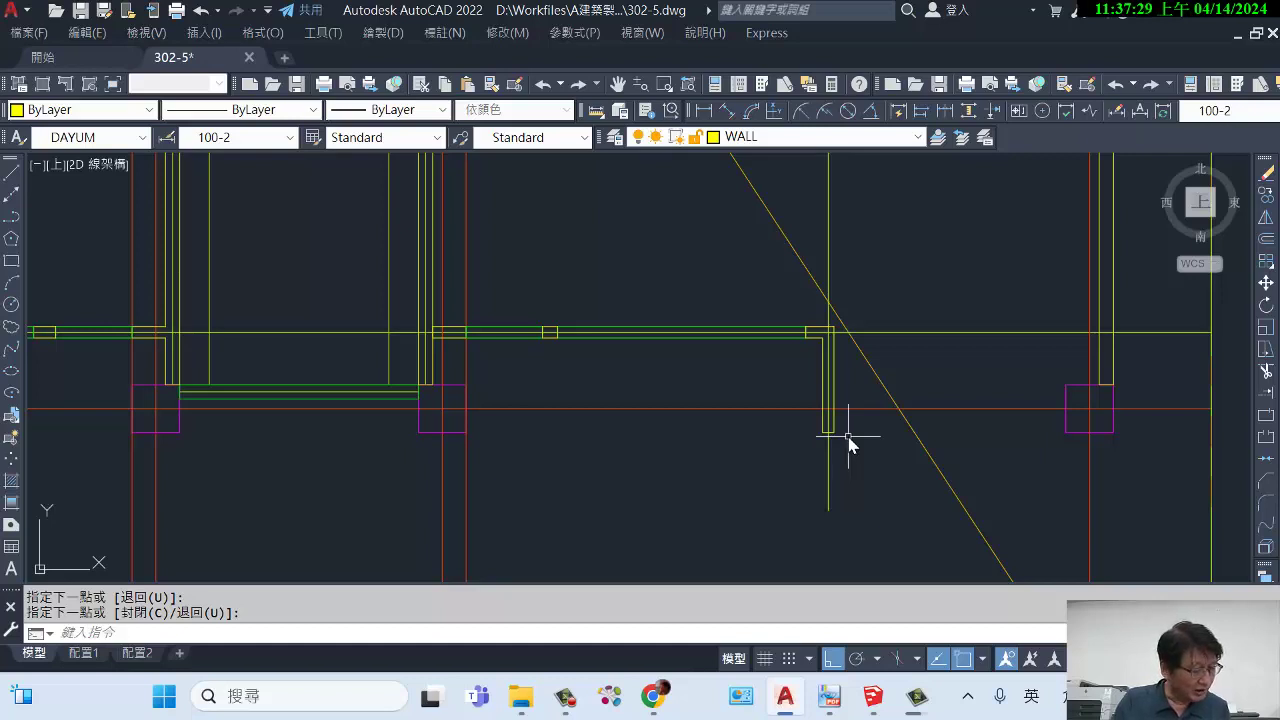
# Switch to the reference plan in PDF-XChange Viewer and examine the W2 window bay and the dimensions from its wall to the building line.
pyautogui.moveTo(906, 400); pyautogui.dragTo(776, 312, button='middle')
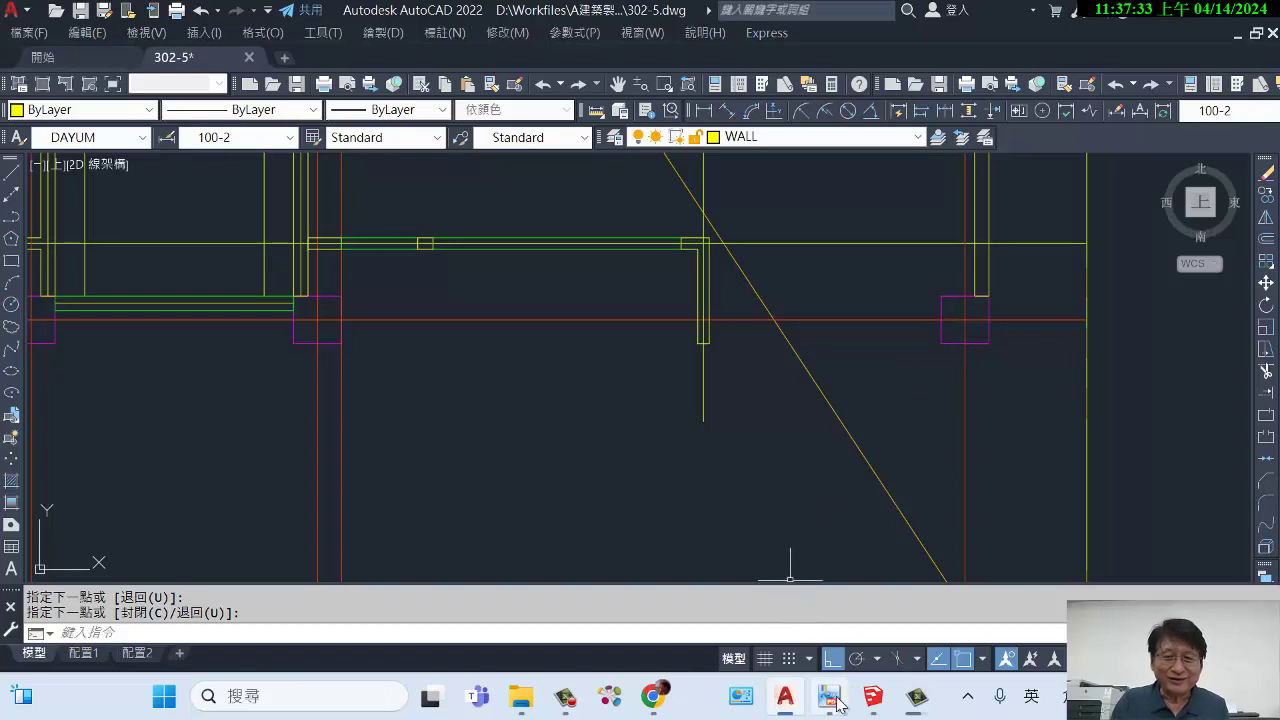
pyautogui.moveTo(790, 710)
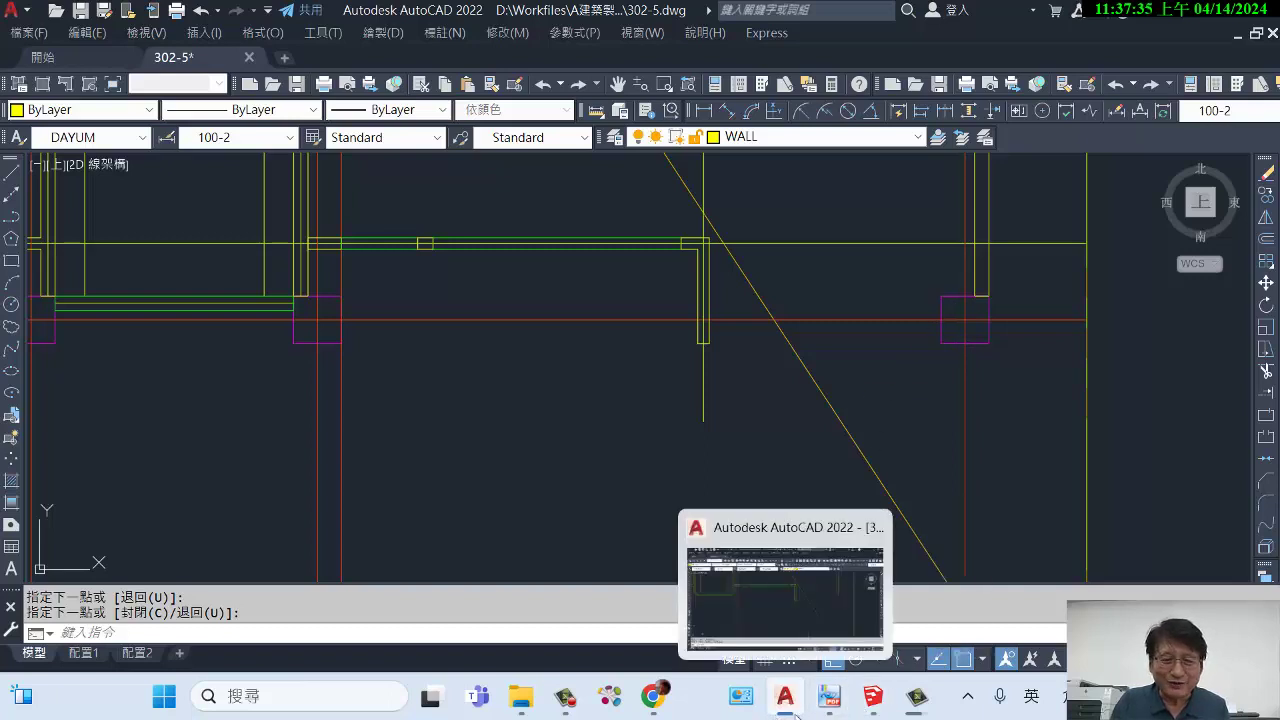
pyautogui.click(829, 697)
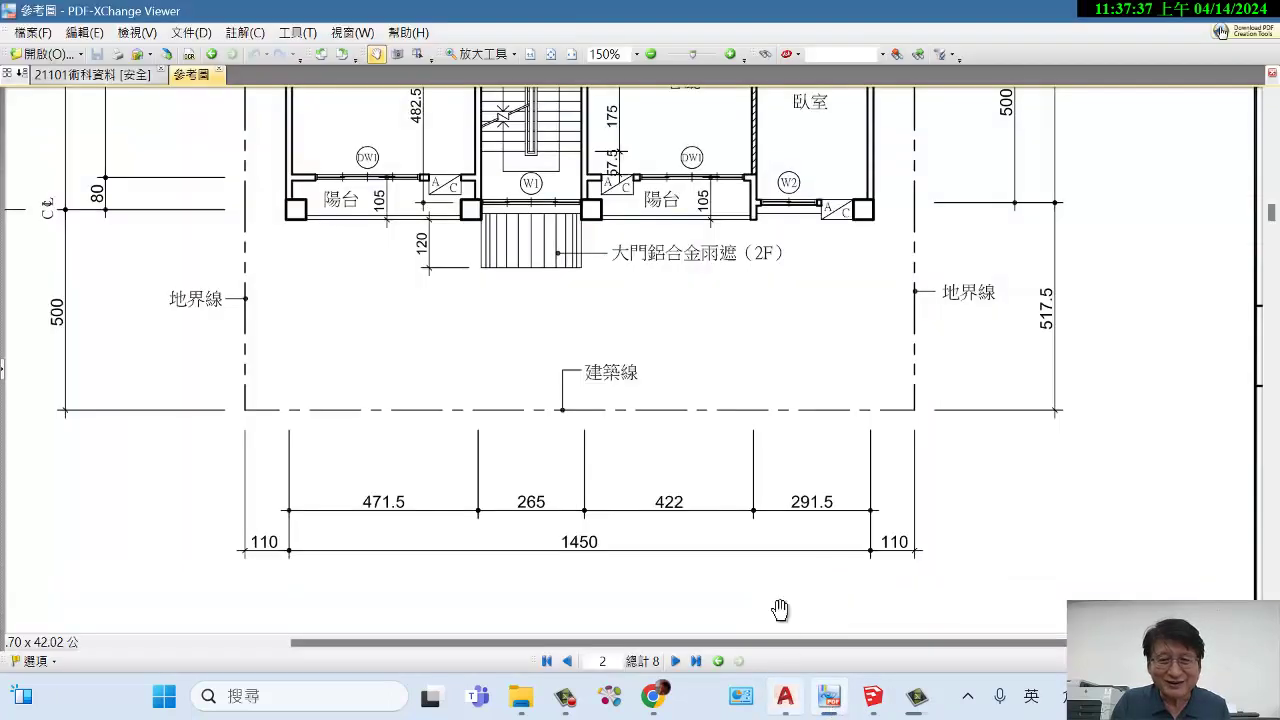
pyautogui.moveTo(796, 381)
pyautogui.mouseDown(button='middle')
pyautogui.moveTo(718, 442)
pyautogui.moveTo(1085, 339)
pyautogui.mouseUp(button='middle')
pyautogui.scroll(5, 1086, 337)
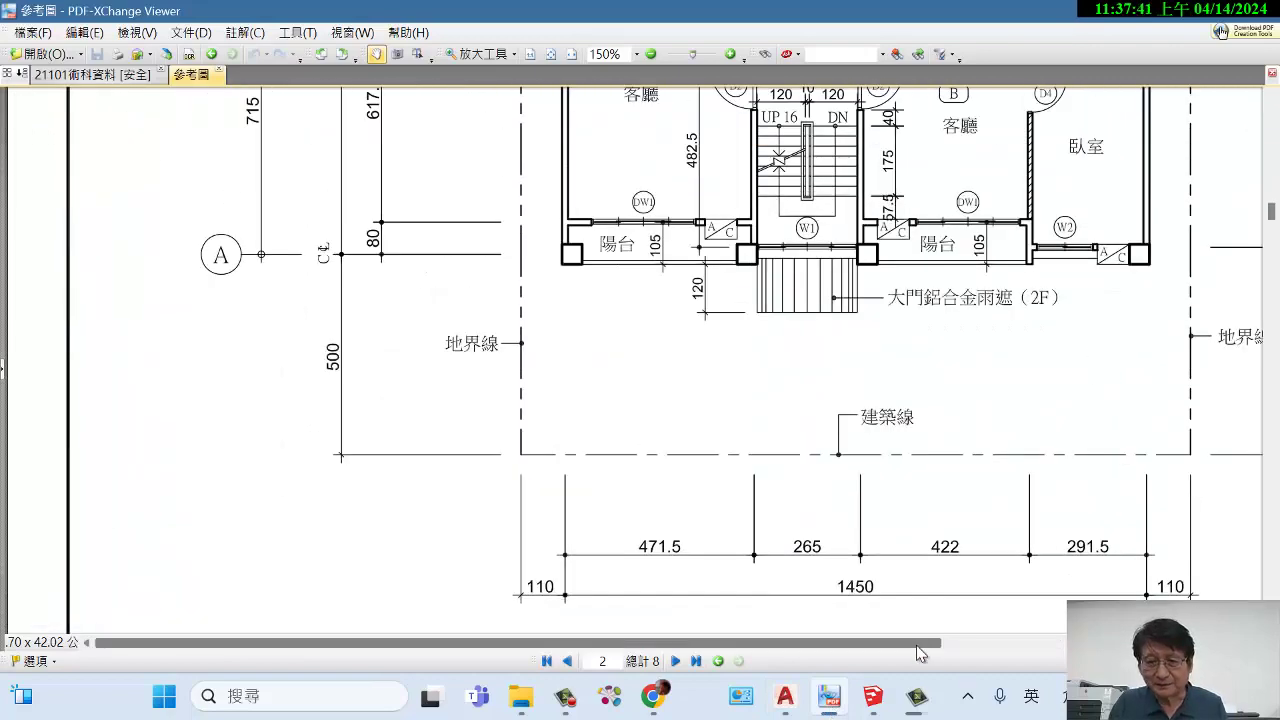
pyautogui.moveTo(925, 645); pyautogui.dragTo(1125, 648)
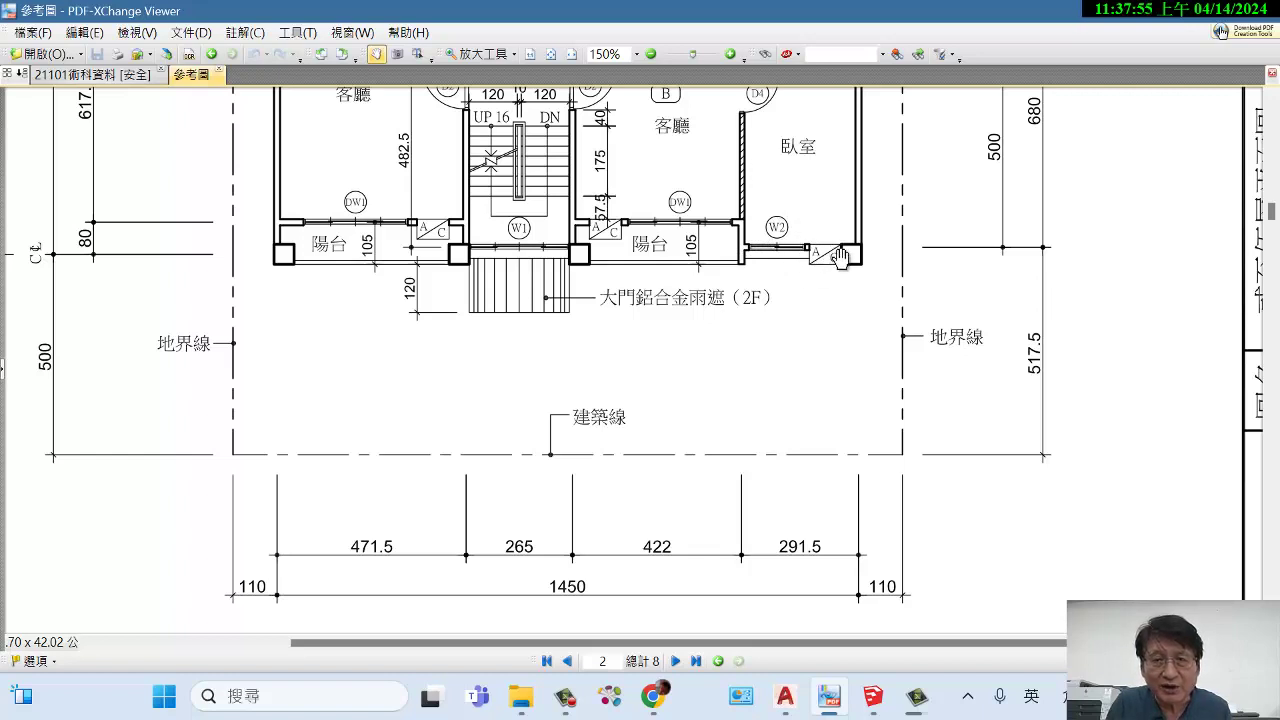
pyautogui.click(1166, 16)
# Offset the horizontal sketch line at the front building line upward by 517.
pyautogui.scroll(-3, 904, 440)
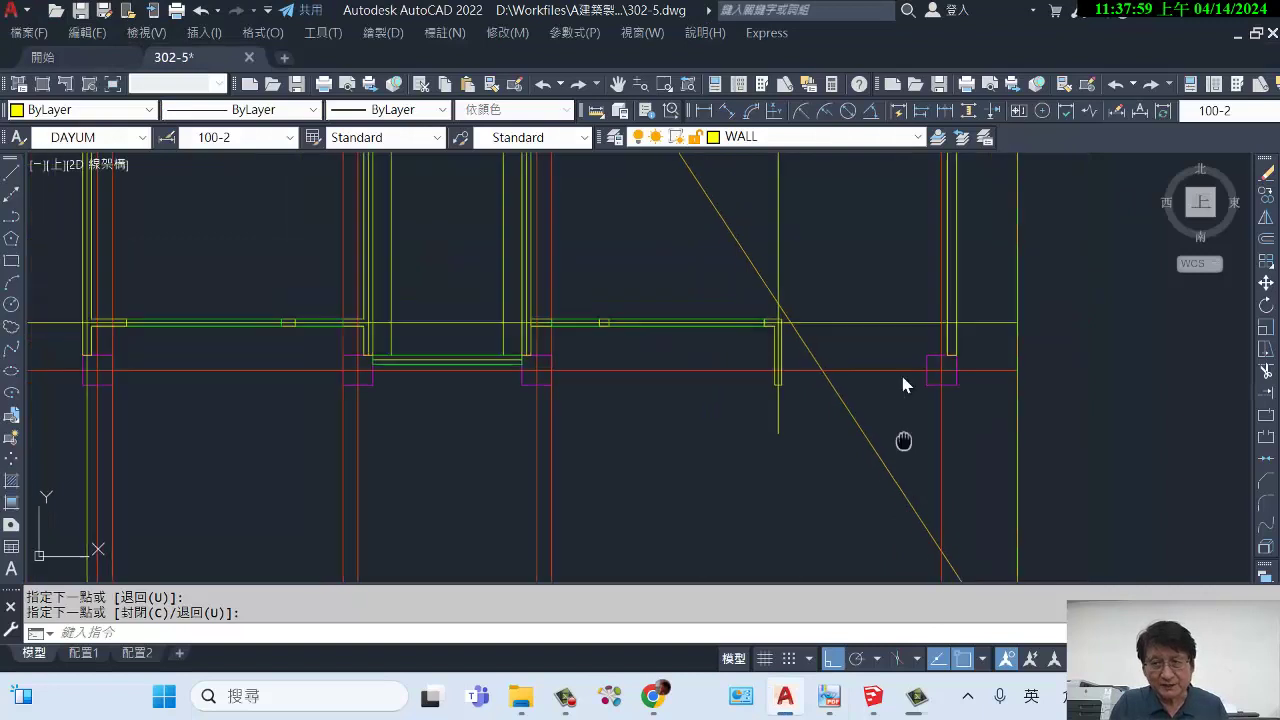
pyautogui.scroll(4, 930, 435)
pyautogui.scroll(-4, 846, 394)
pyautogui.moveTo(846, 394); pyautogui.dragTo(856, 485, button='middle')
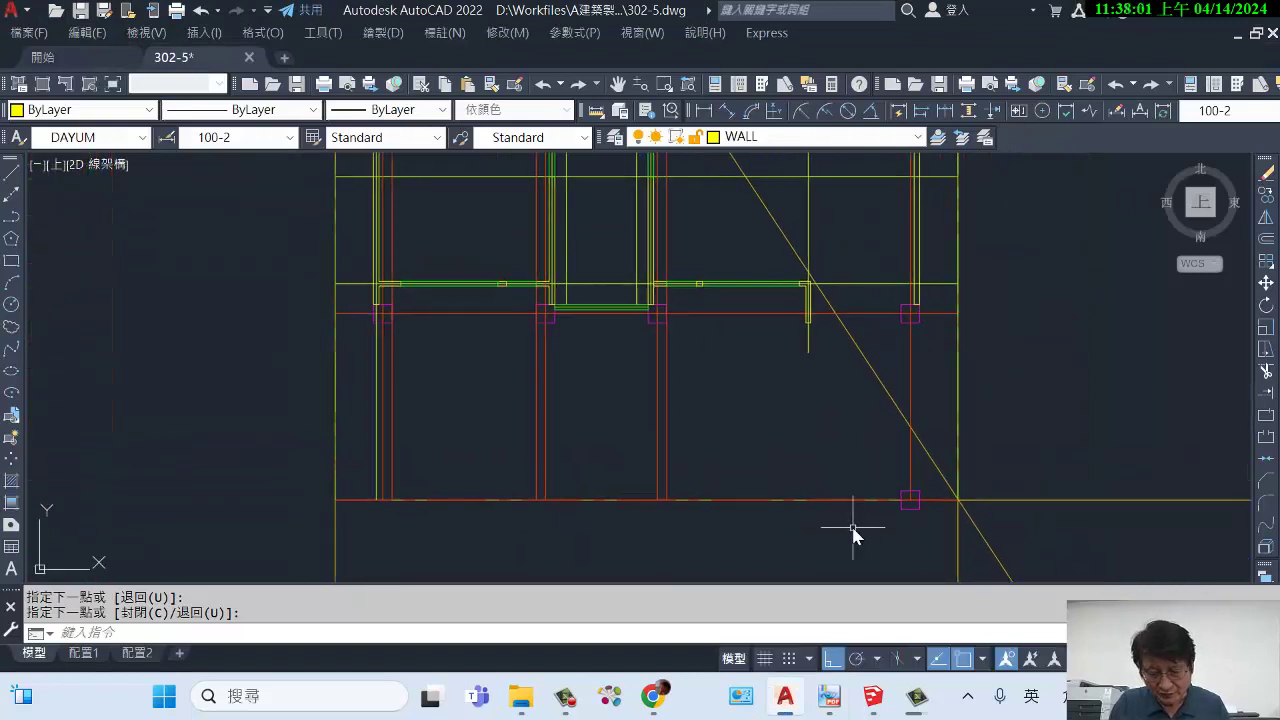
pyautogui.write('o')
pyautogui.press('Return')
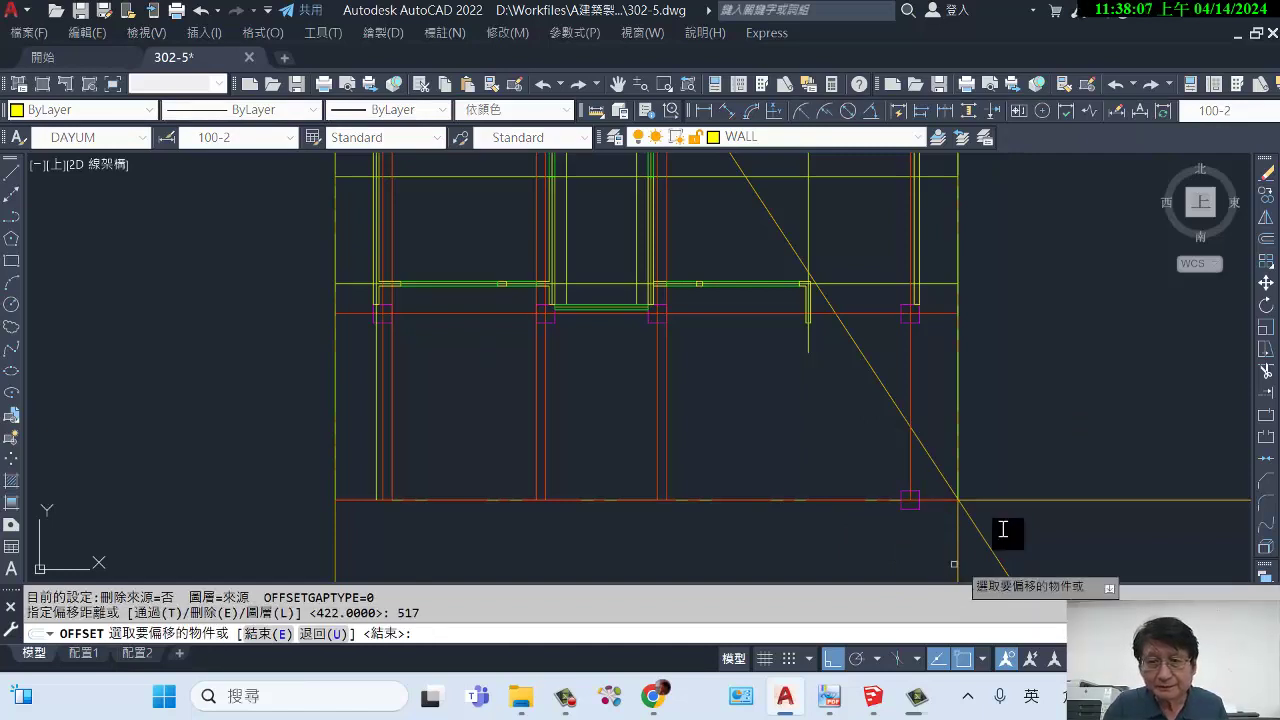
pyautogui.click(1051, 500)
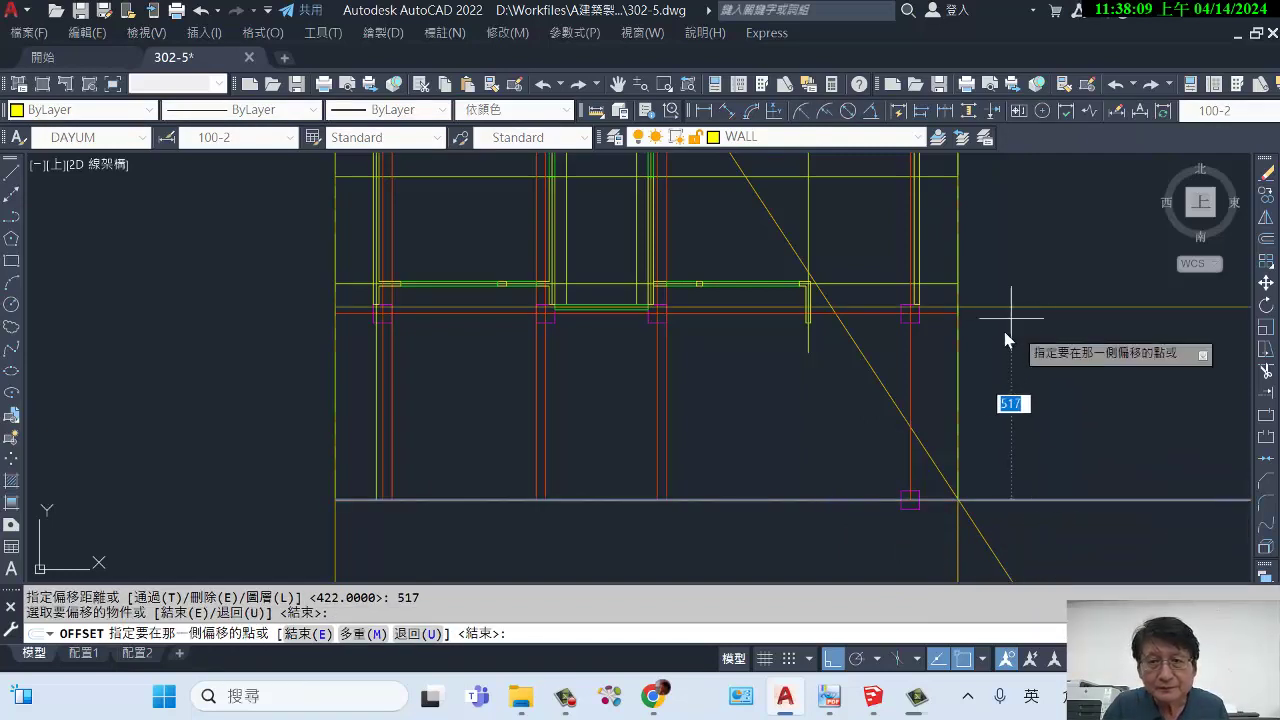
pyautogui.click(1010, 338)
pyautogui.press('Escape')
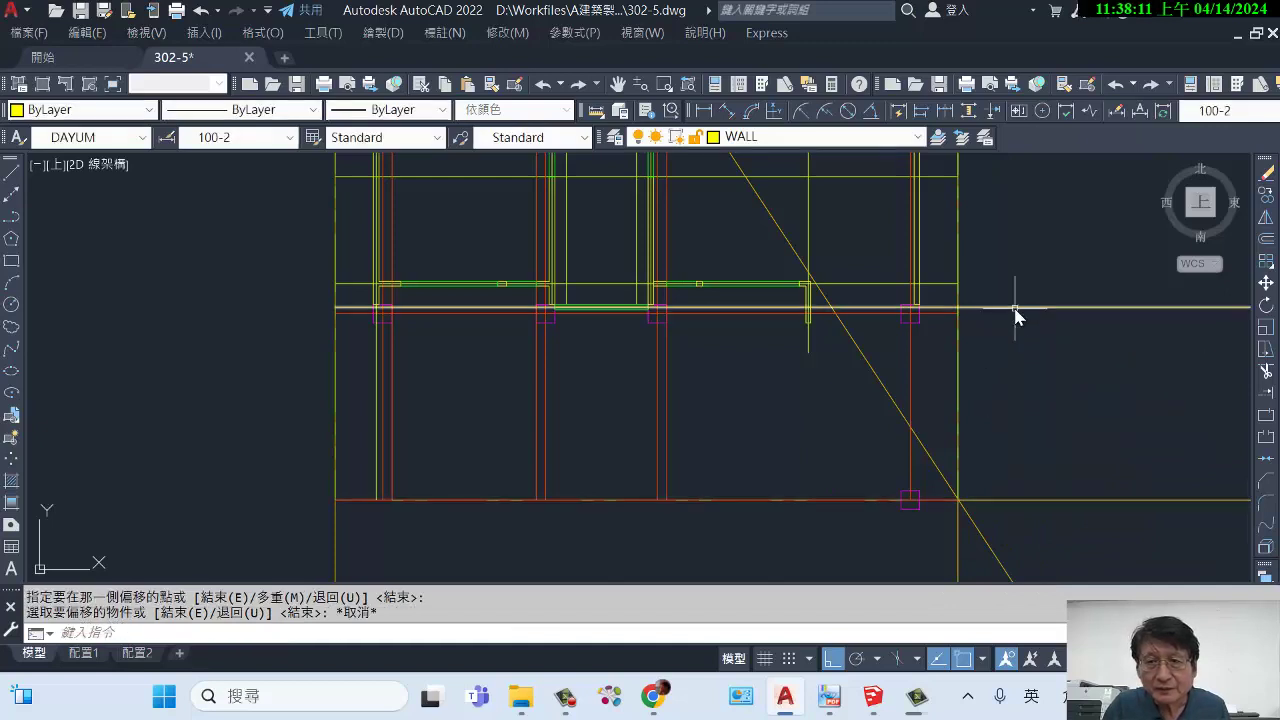
# Change the new horizontal line through the front columns to the CENTER-W layer.
pyautogui.click(1015, 309)
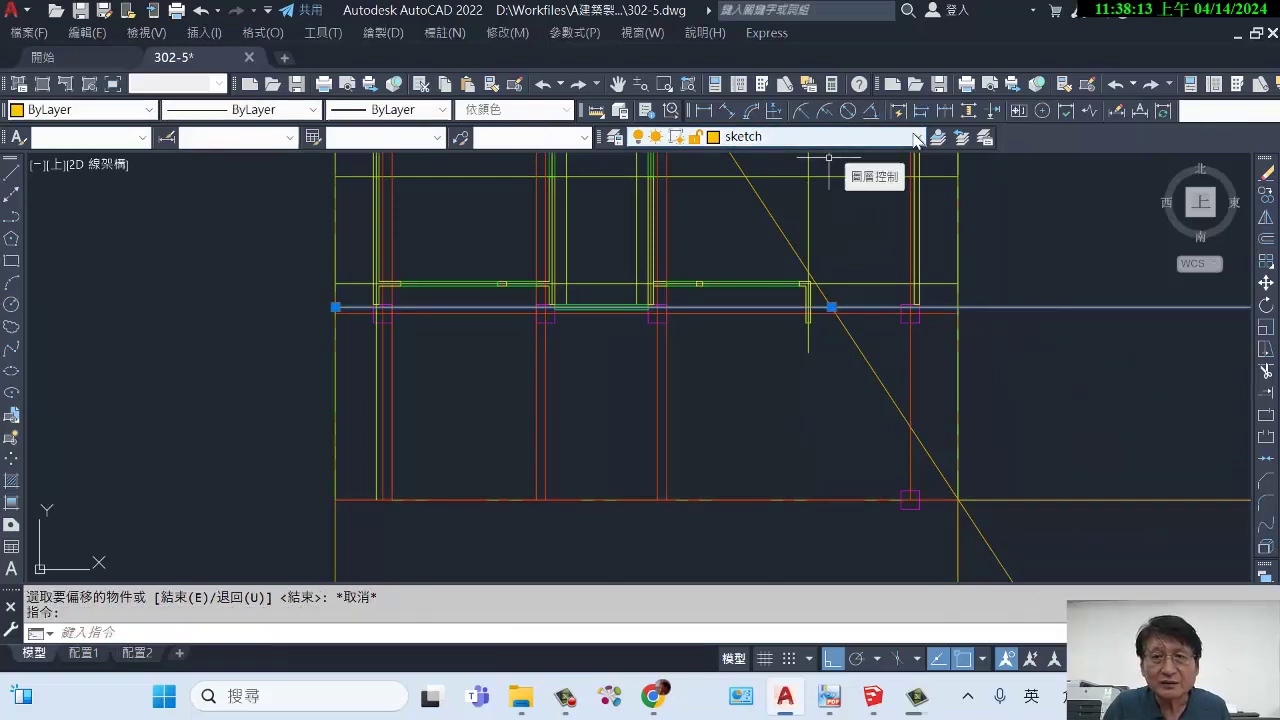
pyautogui.click(918, 136)
pyautogui.click(800, 220)
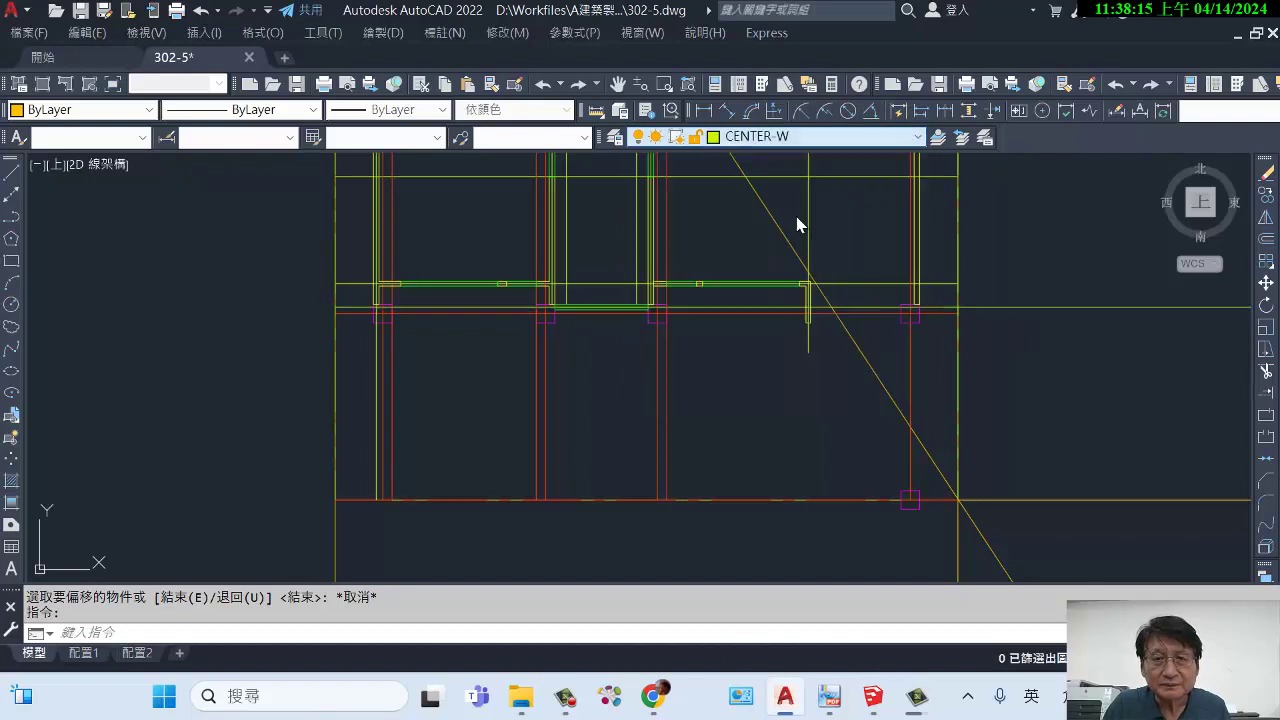
pyautogui.press('Escape')
# Trim off the part of the new wall centreline that extends beyond the right site boundary.
pyautogui.moveTo(967, 378); pyautogui.dragTo(725, 427, button='middle')
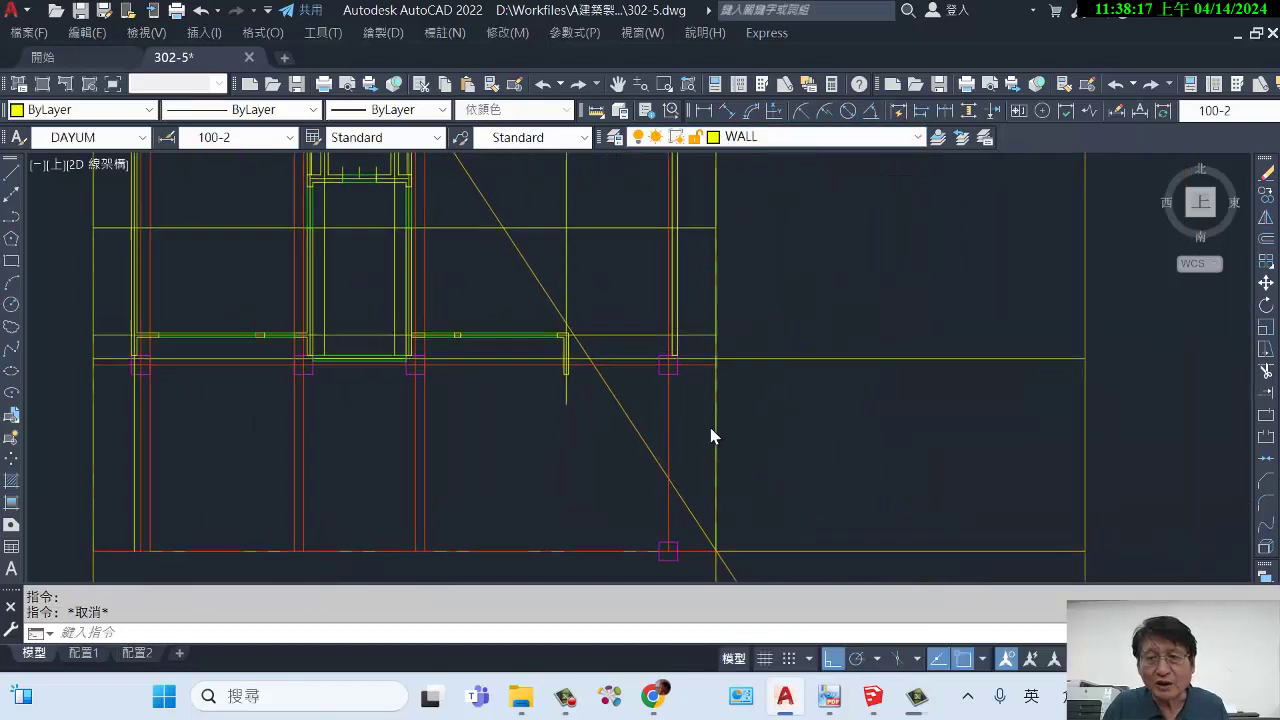
pyautogui.moveTo(806, 411); pyautogui.dragTo(864, 398, button='middle')
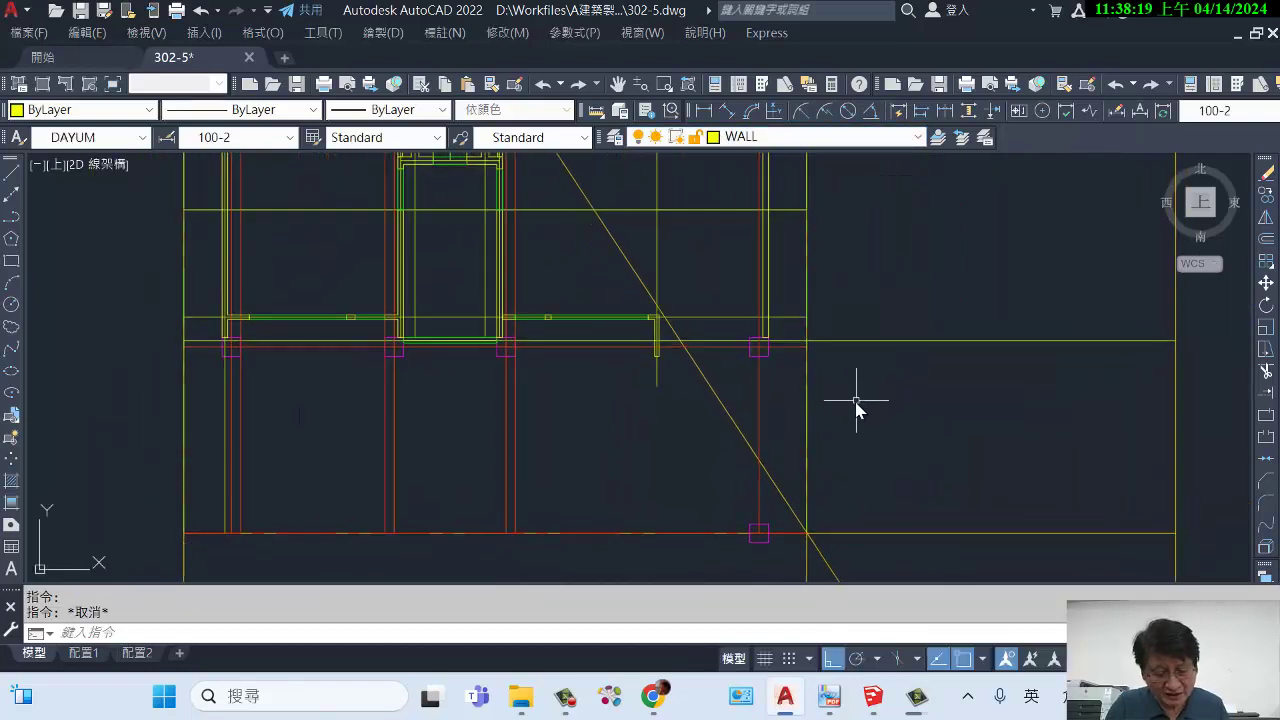
pyautogui.press('Return')
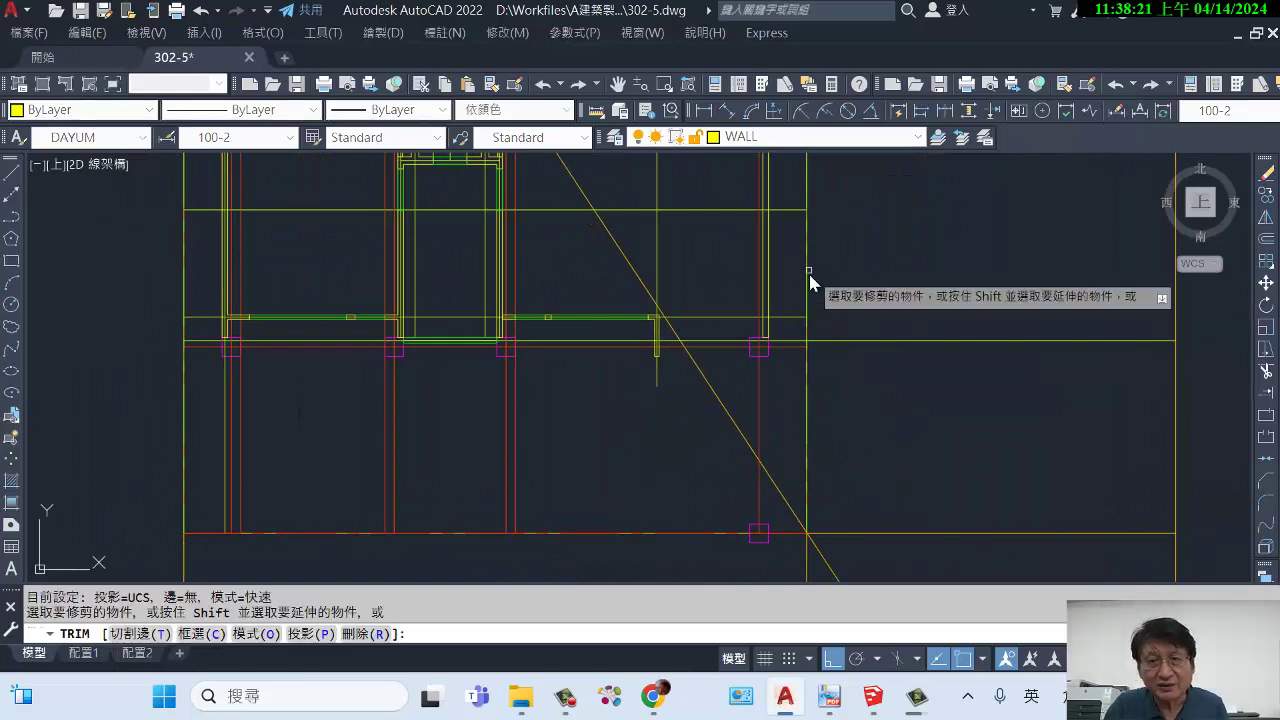
pyautogui.click(857, 341)
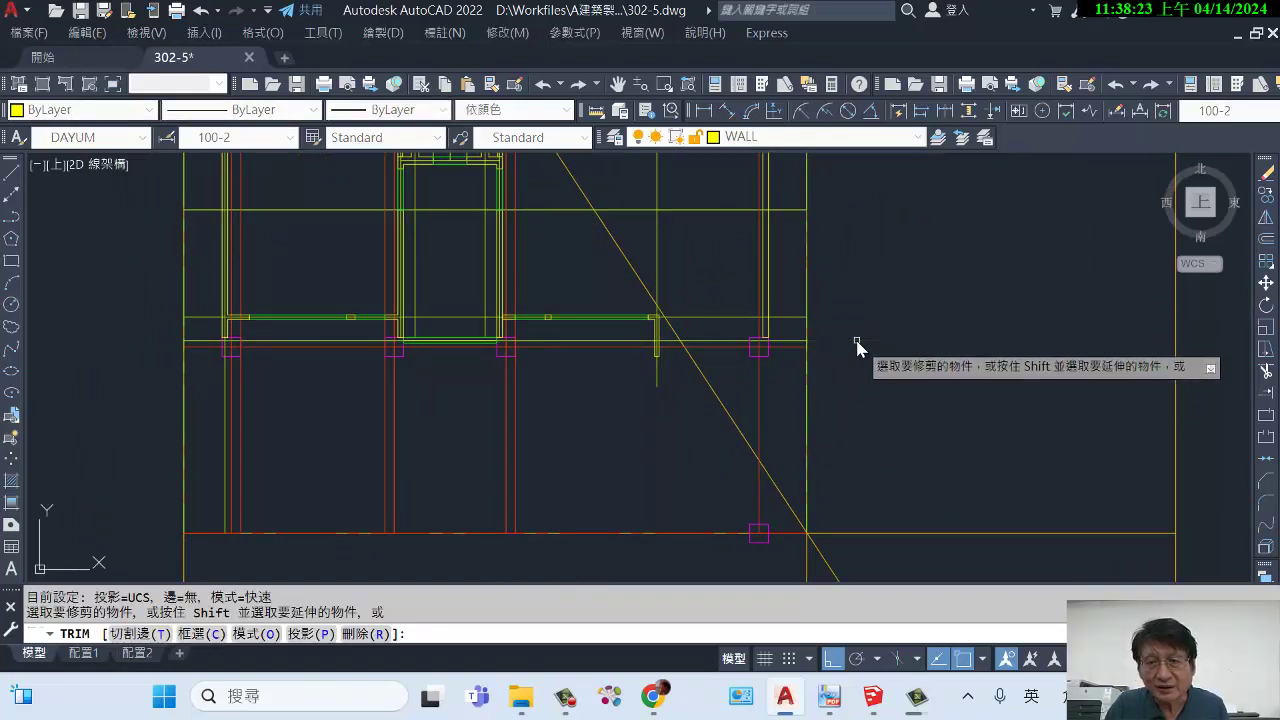
pyautogui.press('Return')
pyautogui.moveTo(760, 369); pyautogui.dragTo(820, 381, button='middle')
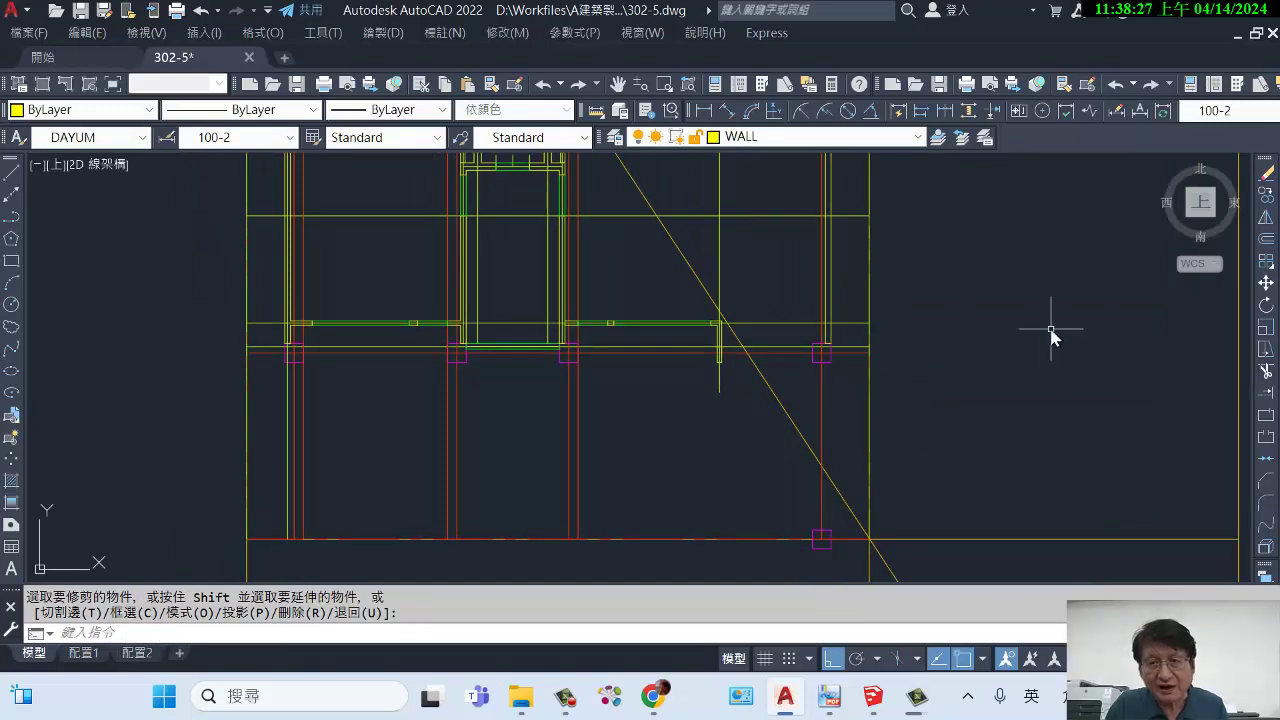
# Measure the distance between the new wall centreline and the upper-left corner of the front right column.
pyautogui.scroll(3, 655, 466)
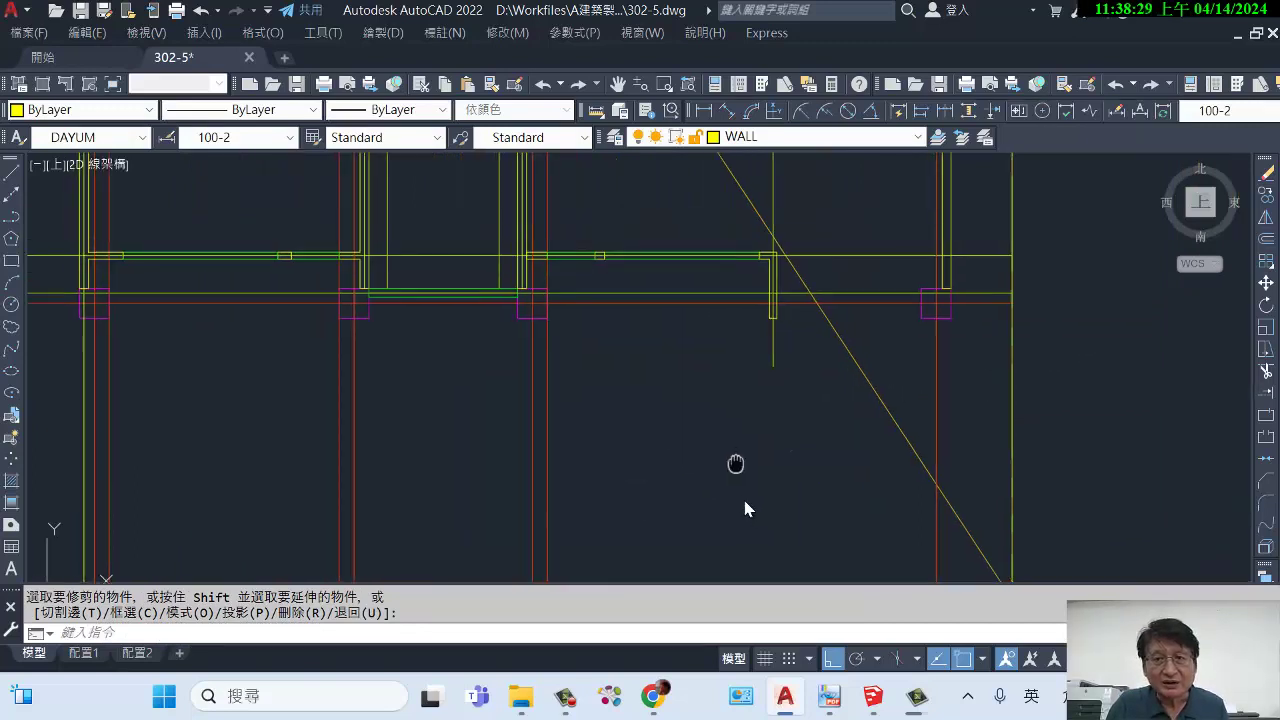
pyautogui.scroll(1, 655, 466)
pyautogui.moveTo(647, 462)
pyautogui.mouseDown(button='middle')
pyautogui.moveTo(557, 491)
pyautogui.moveTo(541, 475)
pyautogui.mouseUp(button='middle')
pyautogui.scroll(2, 720, 425)
pyautogui.scroll(5, 710, 402)
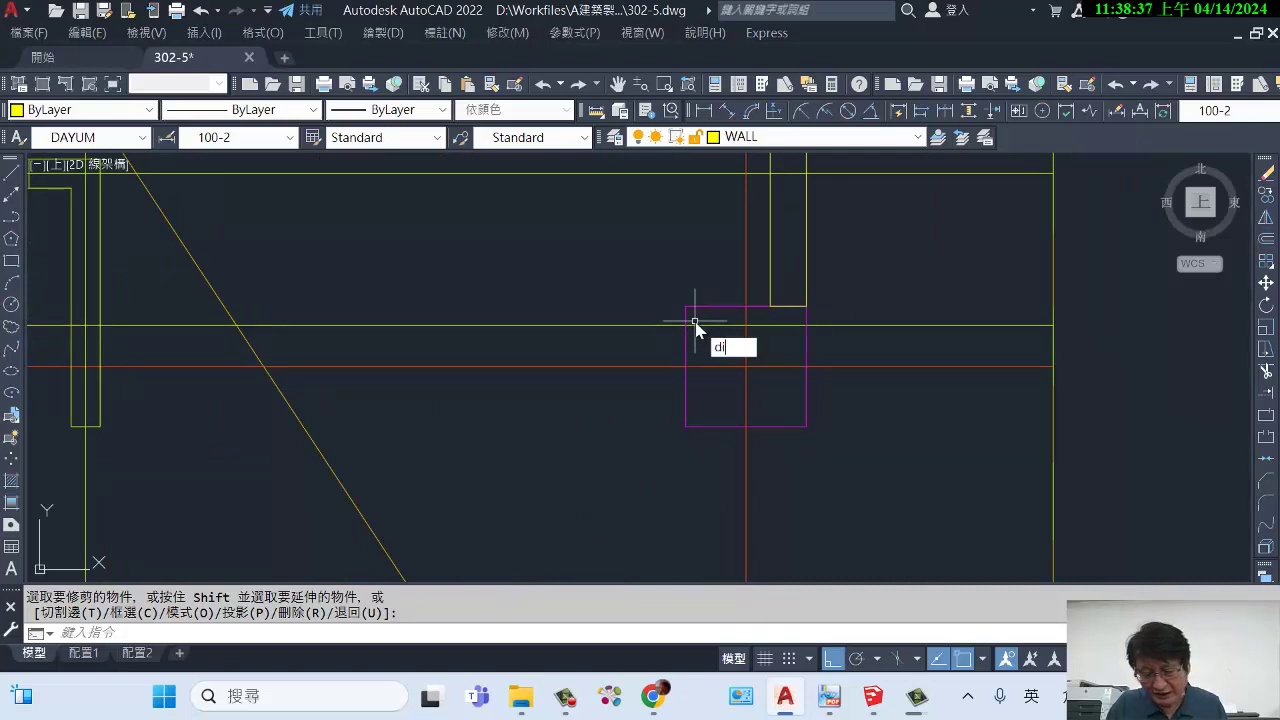
pyautogui.write('st')
pyautogui.press('Return')
pyautogui.click(686, 306)
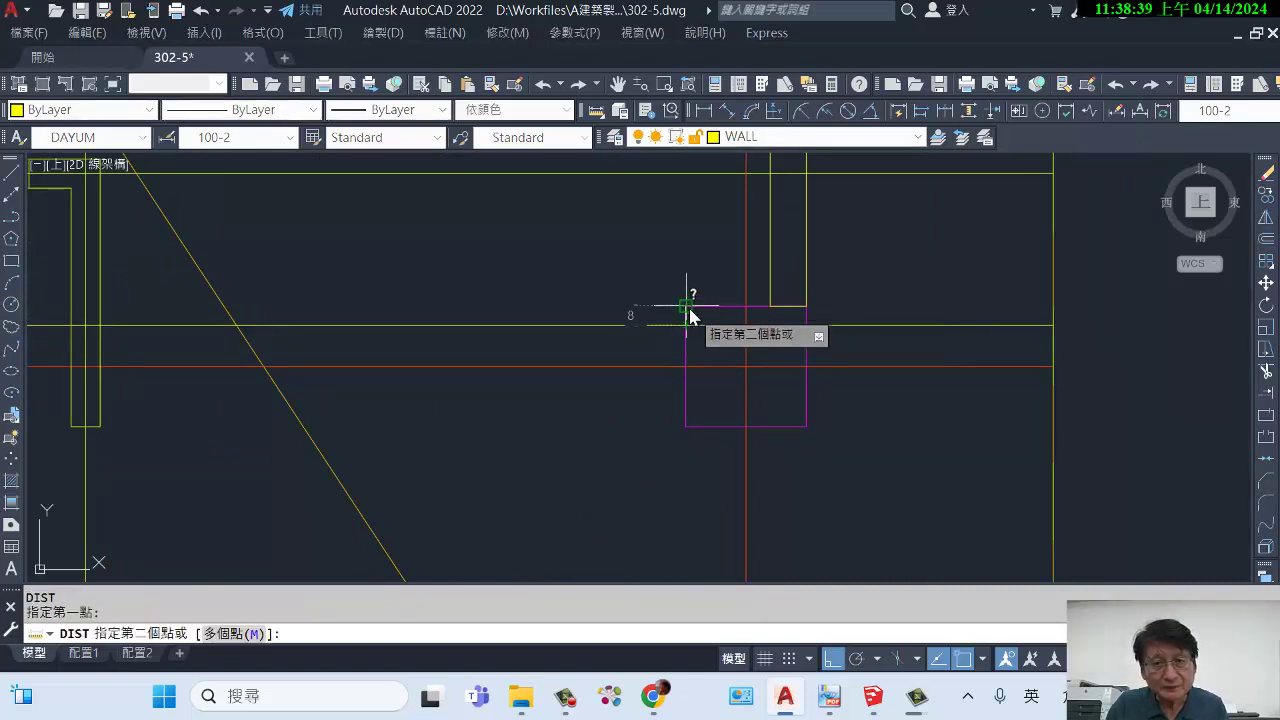
pyautogui.click(687, 306)
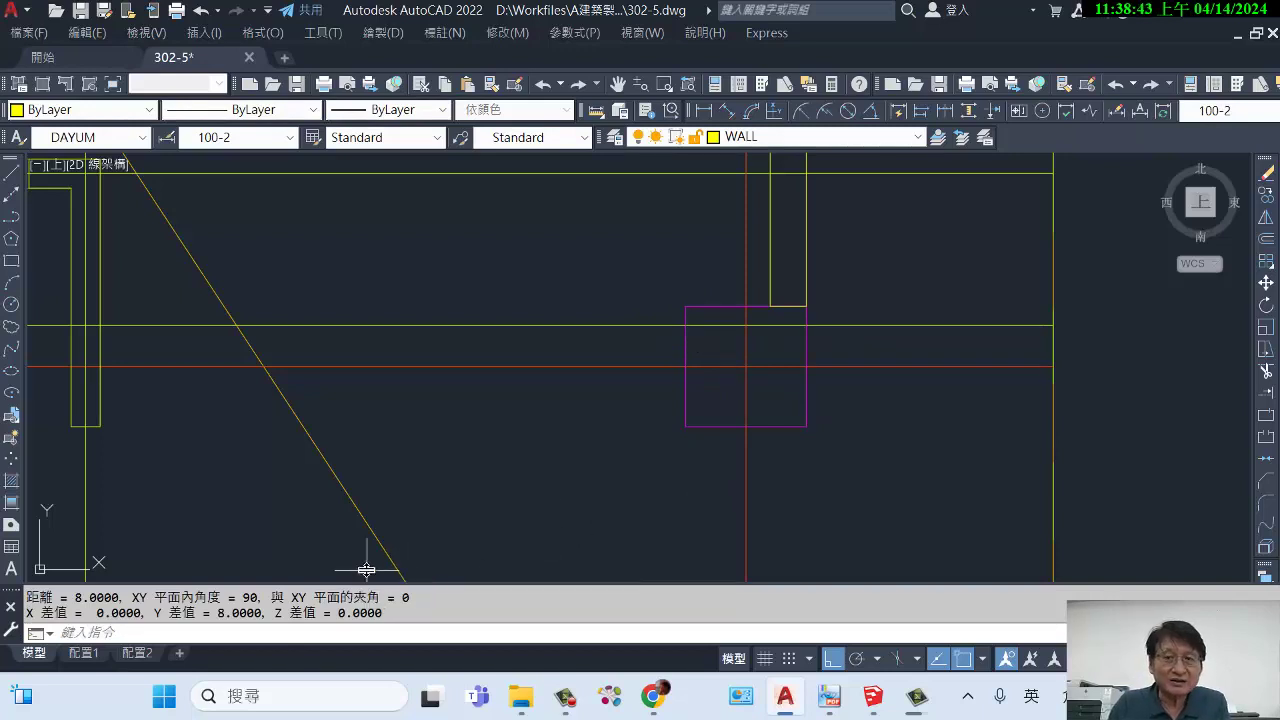
# Measure the distance along the right site boundary between the new wall centreline and the front building line.
pyautogui.scroll(-3, 571, 491)
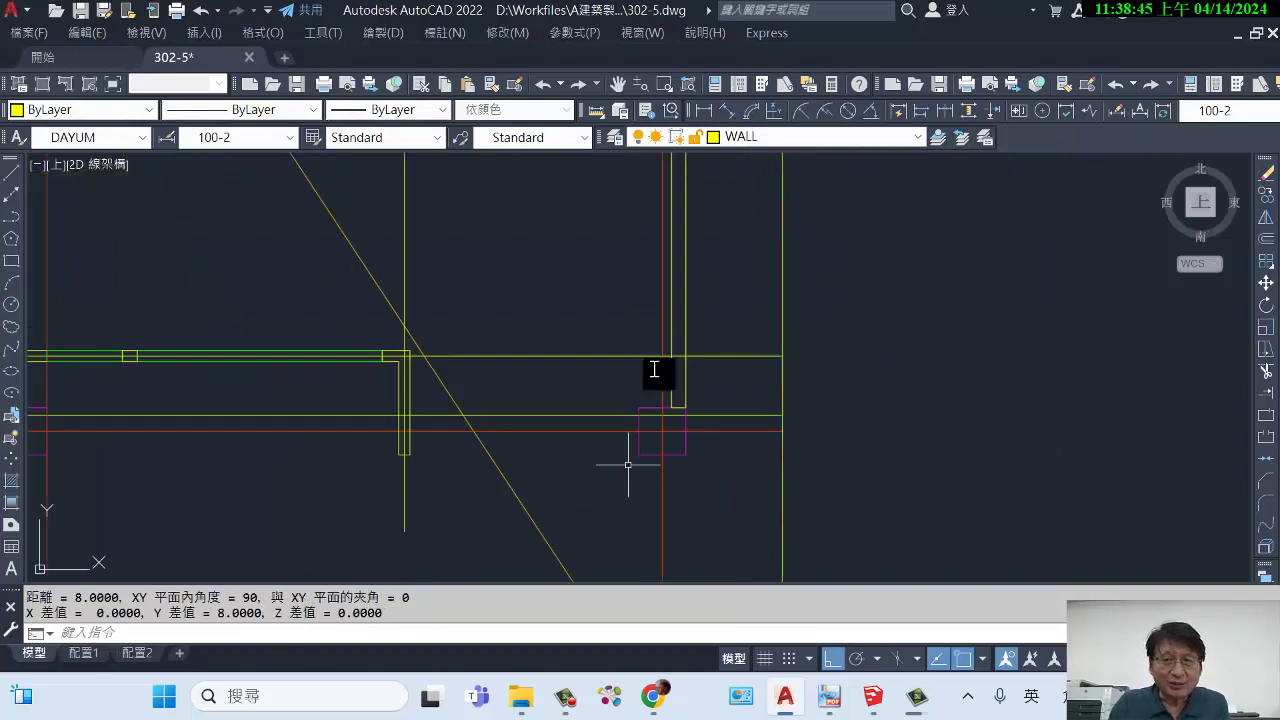
pyautogui.moveTo(657, 371); pyautogui.dragTo(666, 250, button='middle')
pyautogui.scroll(-2, 666, 250)
pyautogui.write('di')
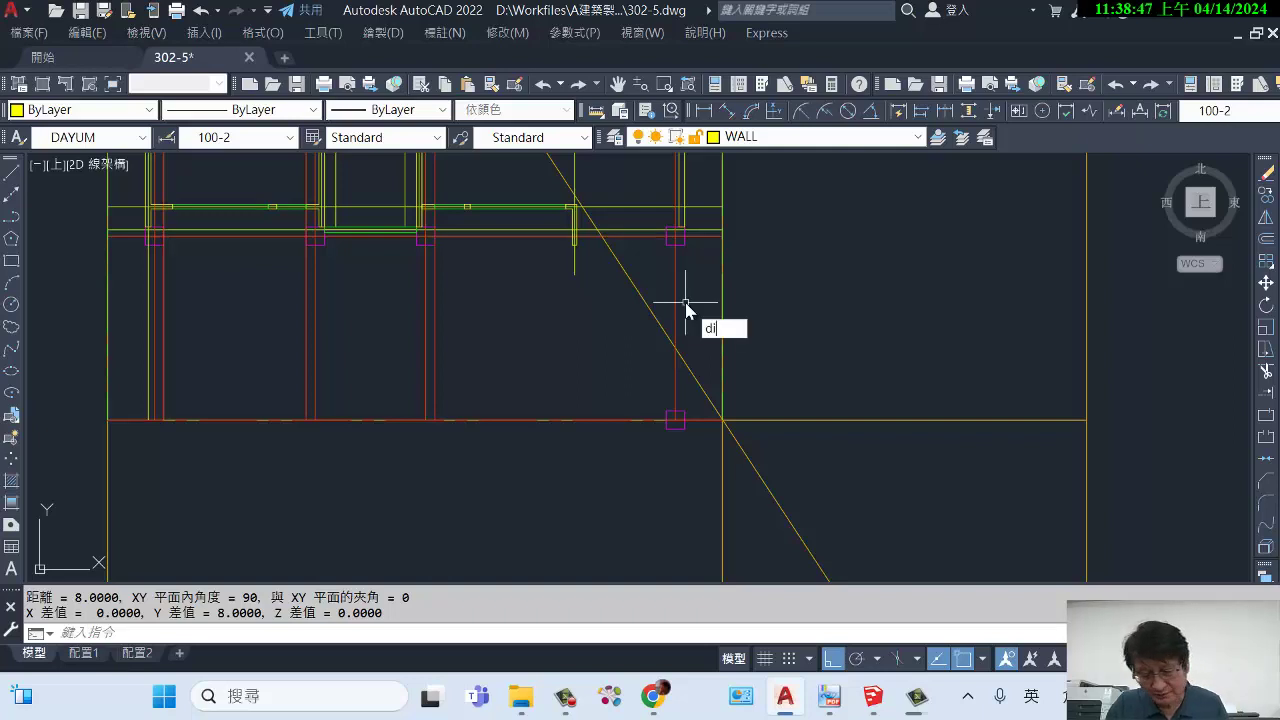
pyautogui.press('Return')
pyautogui.scroll(2, 706, 257)
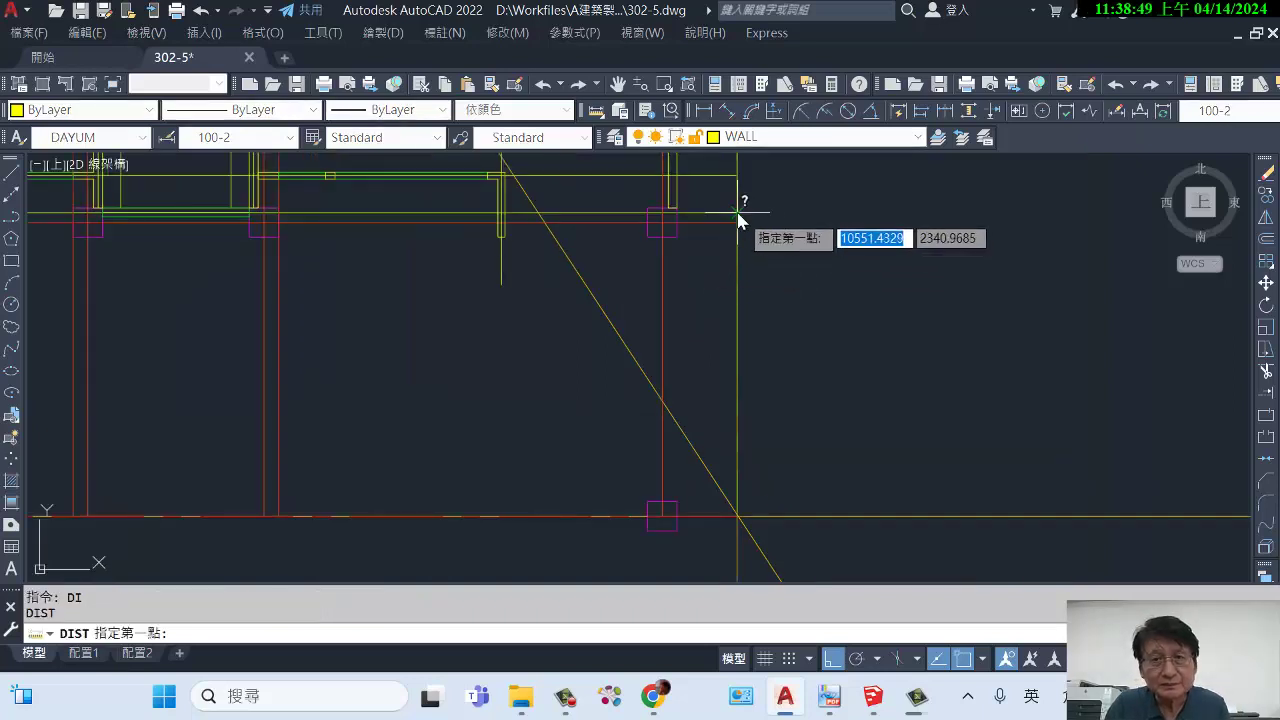
pyautogui.click(736, 213)
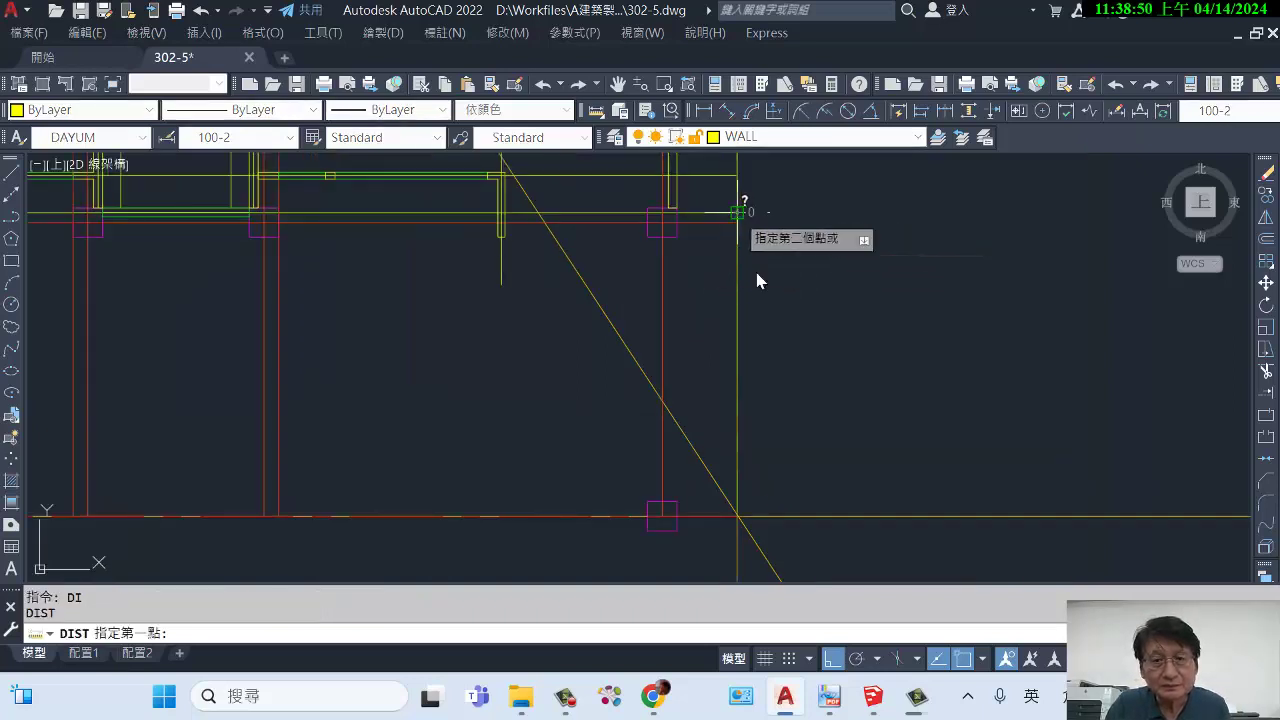
pyautogui.click(735, 513)
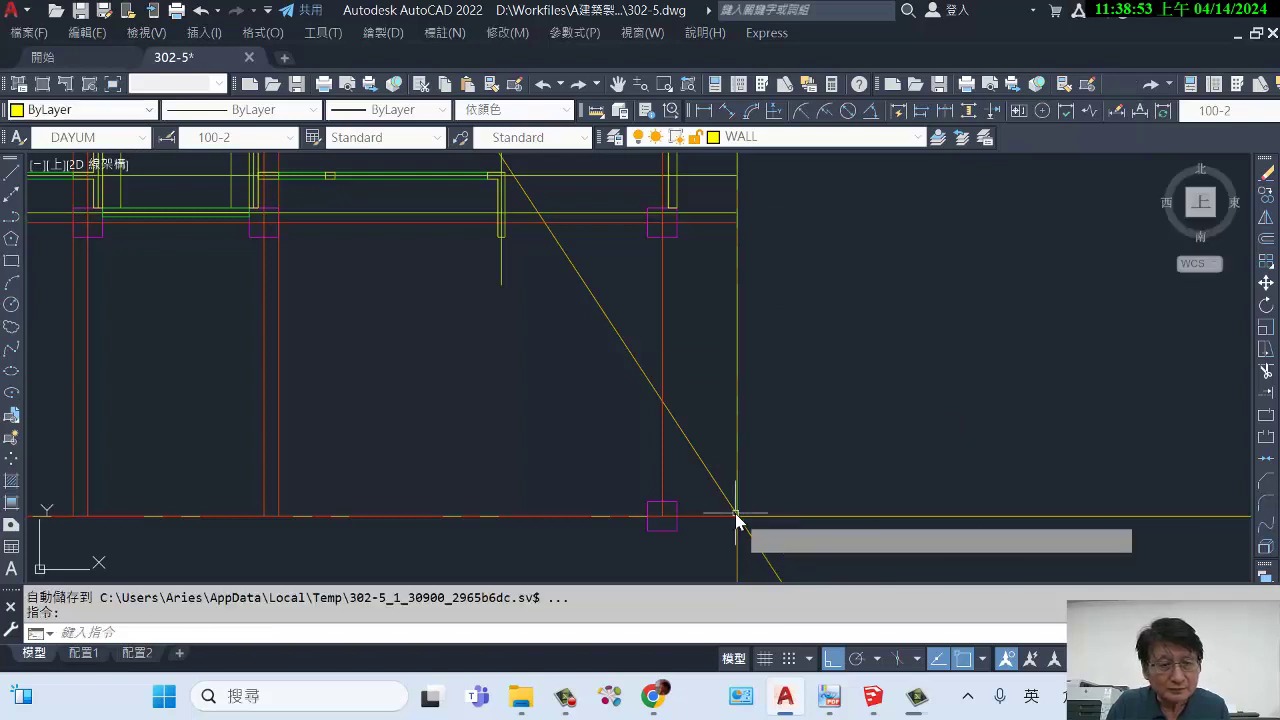
pyautogui.press('Return')
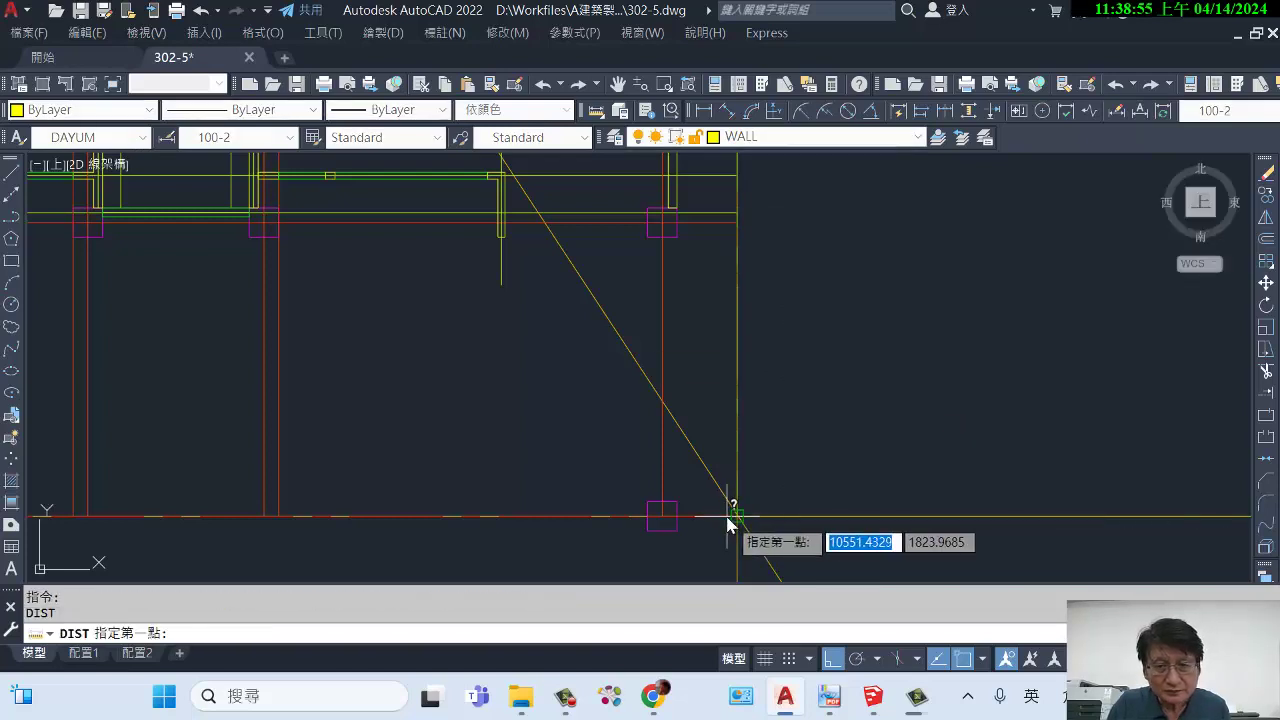
pyautogui.click(735, 517)
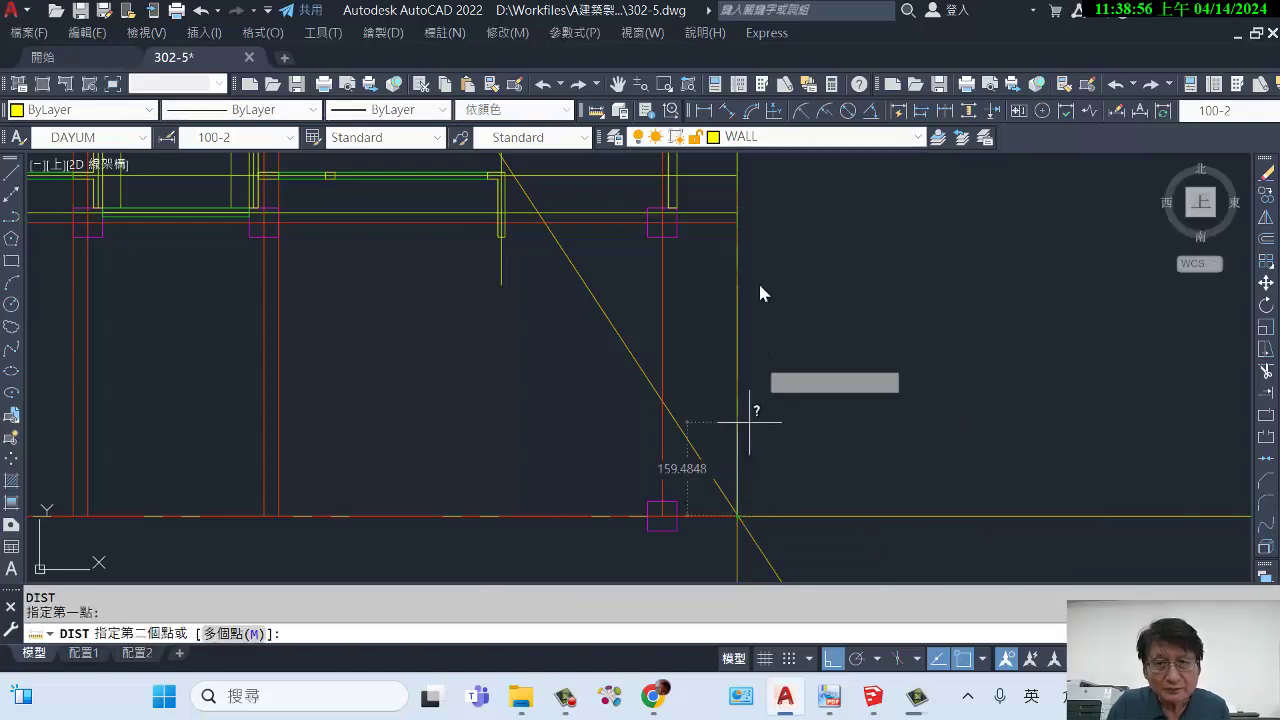
pyautogui.click(737, 213)
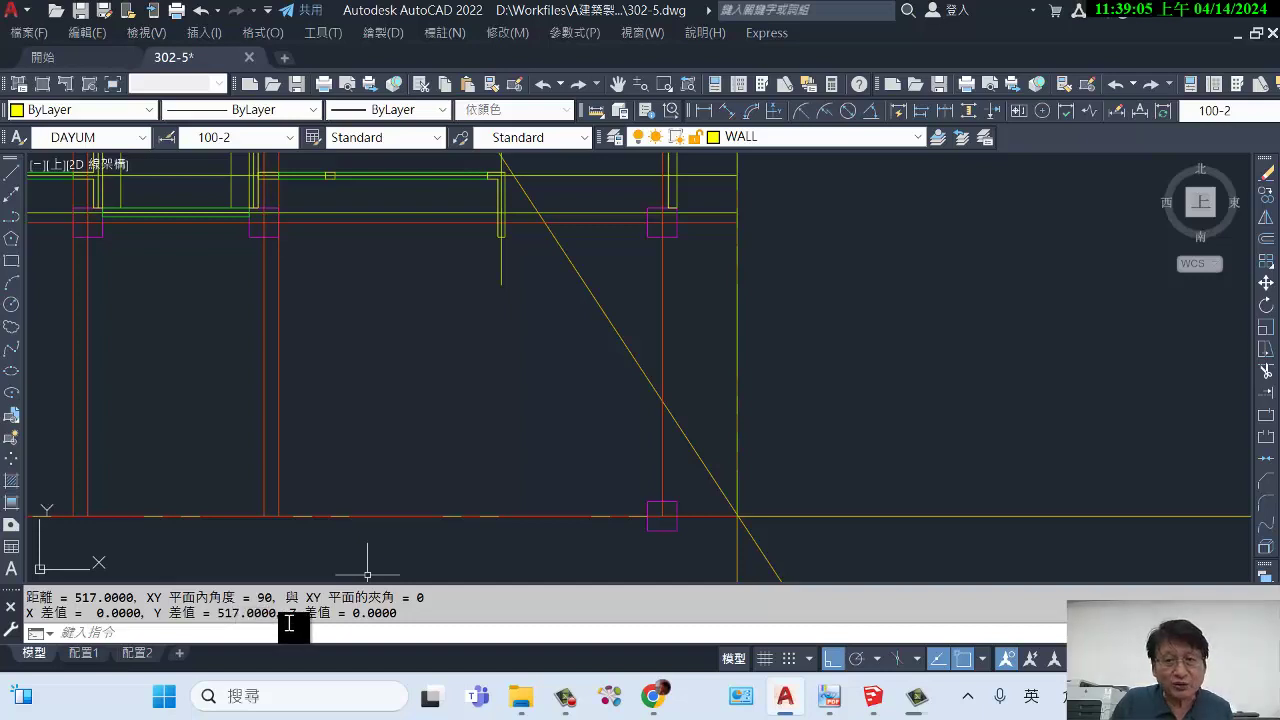
# Move the yellow wall centreline through the front right column upward by 0.5, using the relative displacement @0,0.5.
pyautogui.moveTo(509, 414)
pyautogui.mouseDown(button='middle')
pyautogui.moveTo(570, 470)
pyautogui.moveTo(638, 390)
pyautogui.mouseUp(button='middle')
pyautogui.scroll(4, 638, 390)
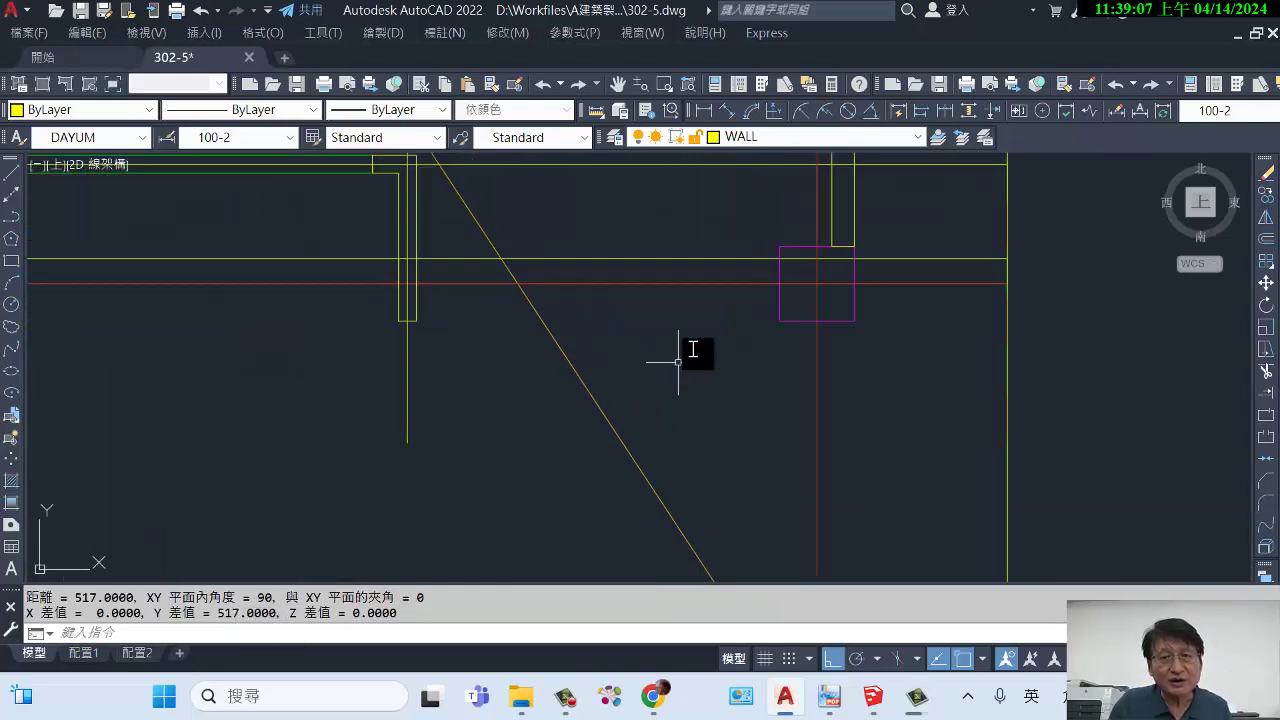
pyautogui.press('Escape')
pyautogui.write('m')
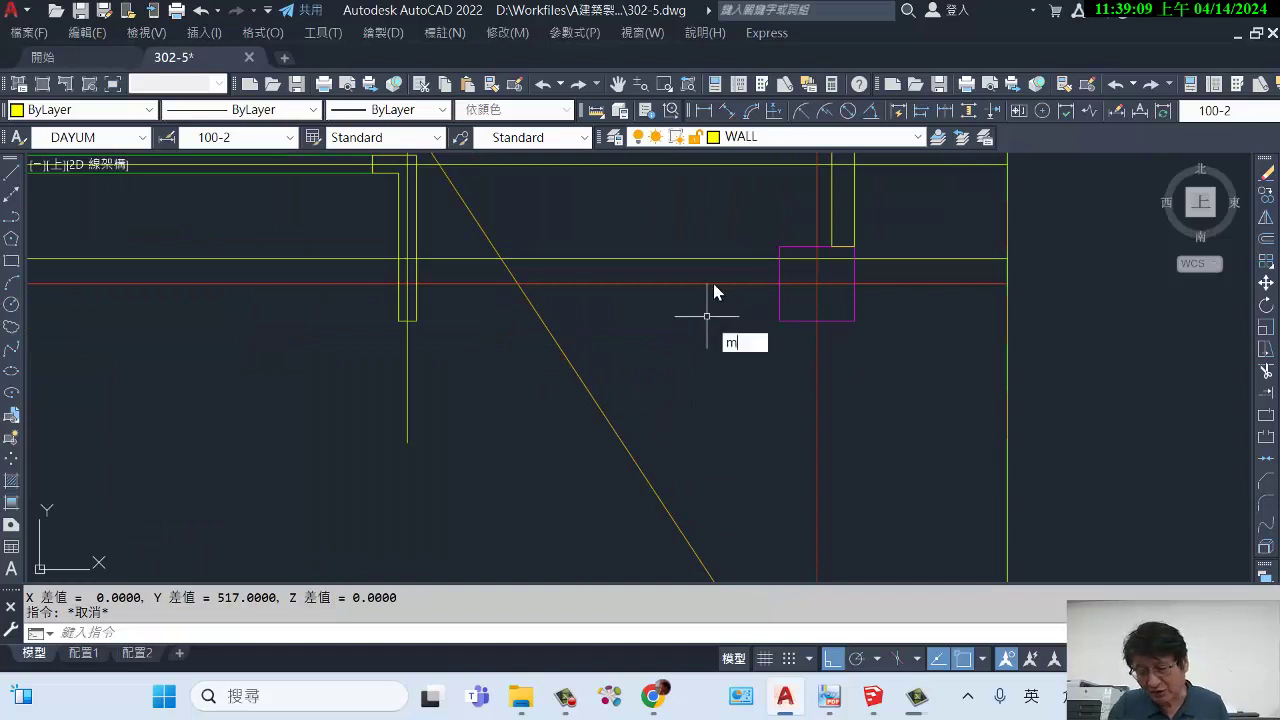
pyautogui.press('Return')
pyautogui.click(724, 259)
pyautogui.press('Return')
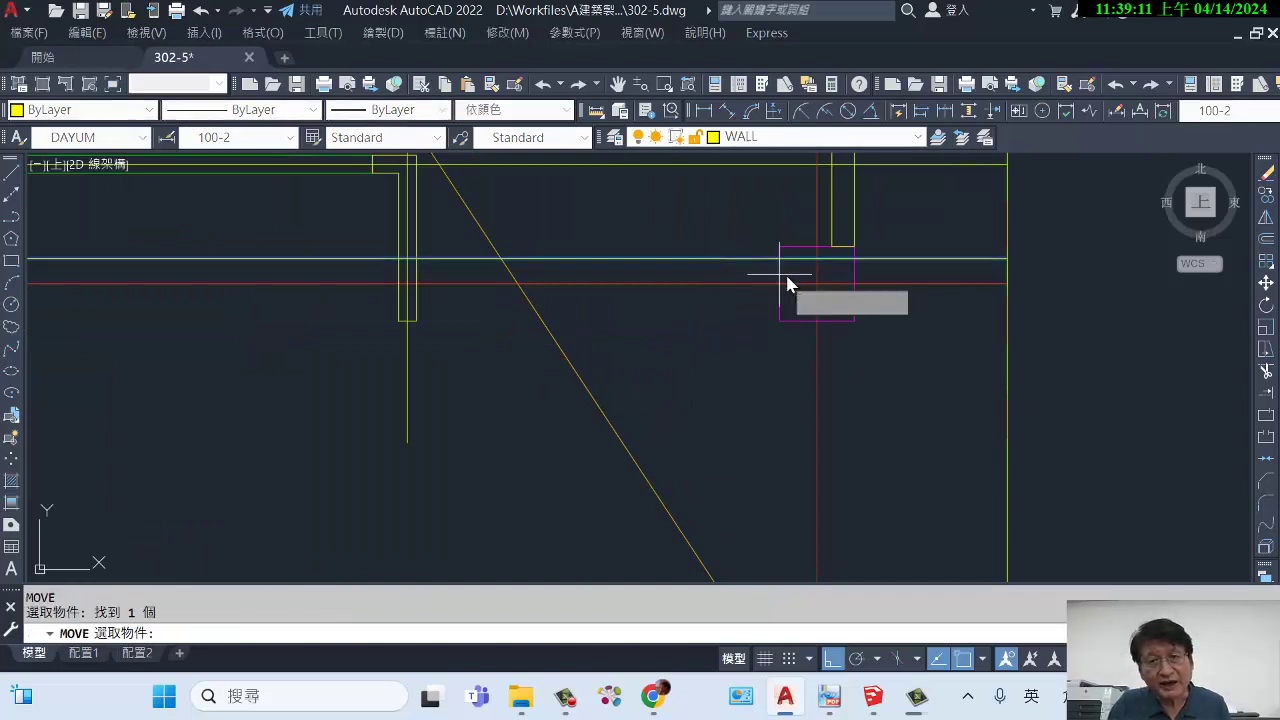
pyautogui.click(781, 260)
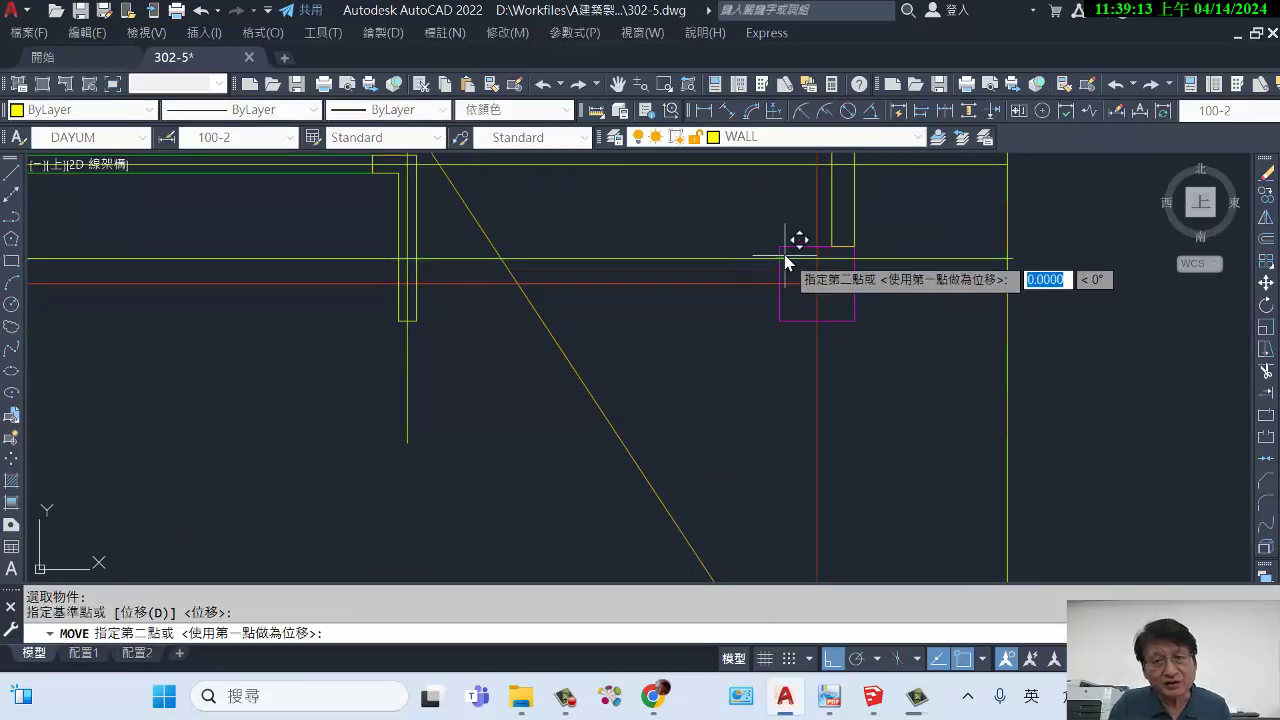
pyautogui.press('F8')
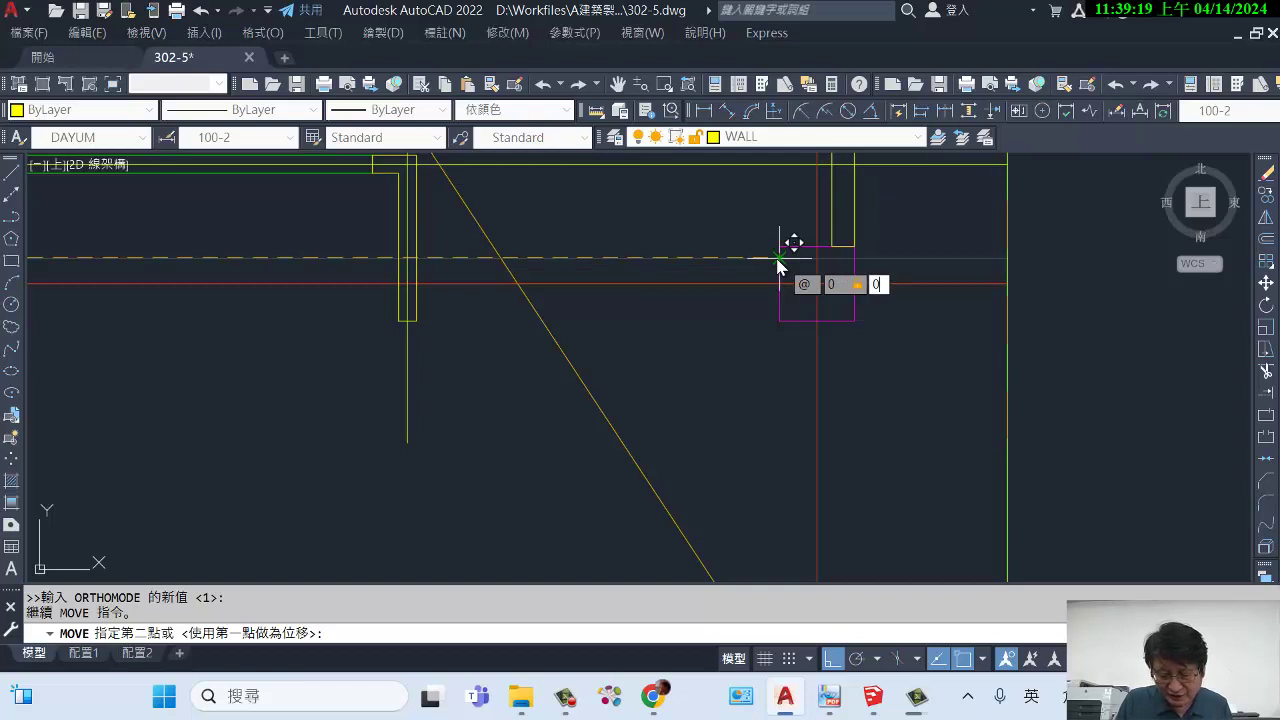
pyautogui.press('Return')
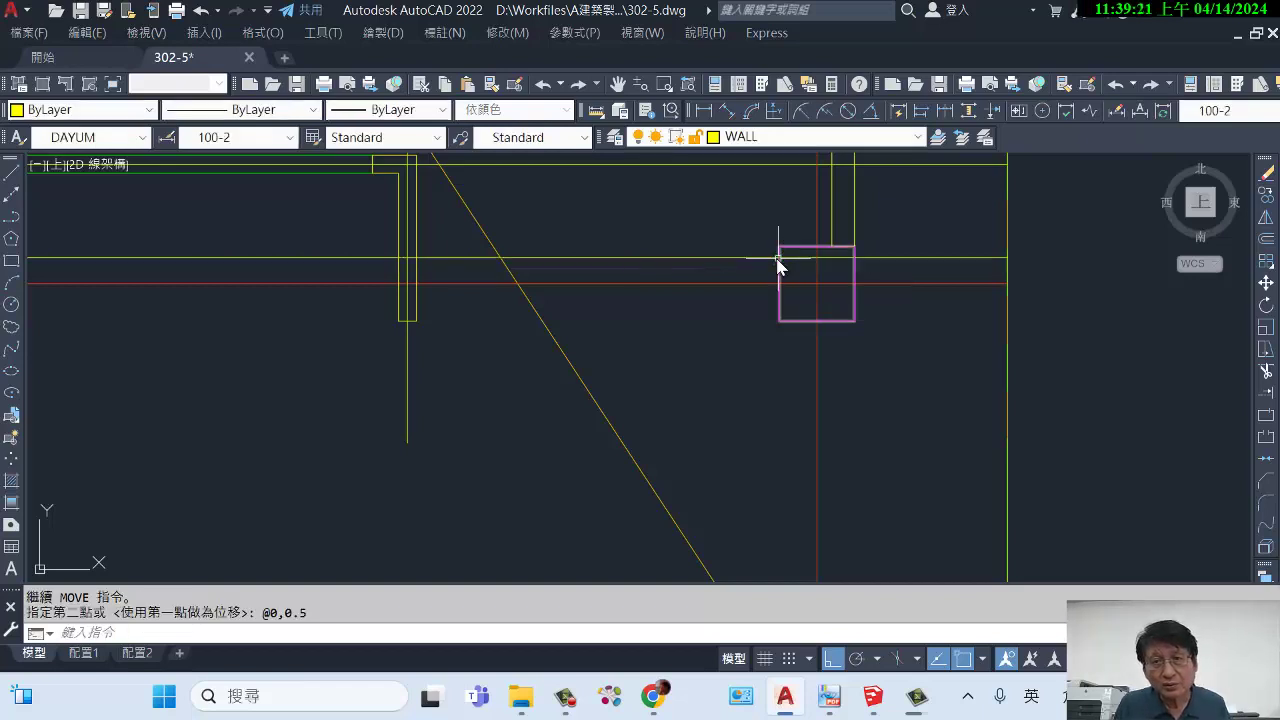
pyautogui.press('Escape')
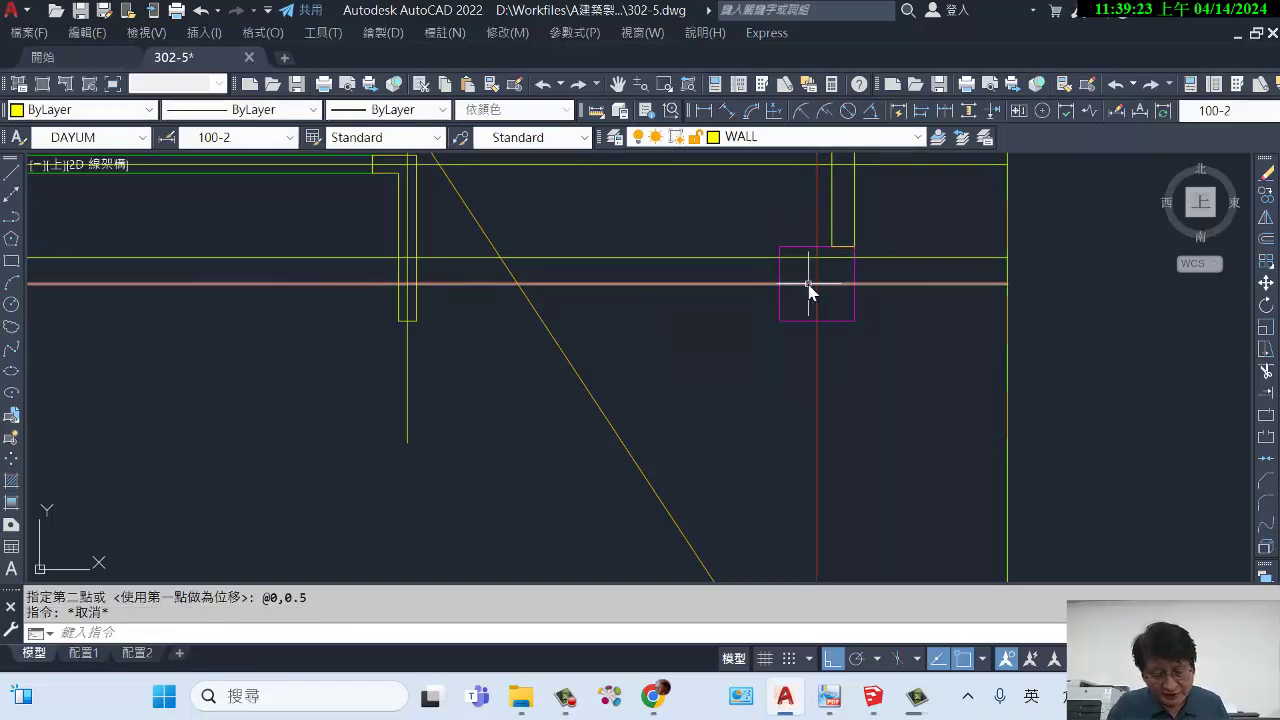
# Check the distance from the moved wall centreline to the upper-left corner of the front right column.
pyautogui.write('di')
pyautogui.press('Return')
pyautogui.scroll(4, 810, 285)
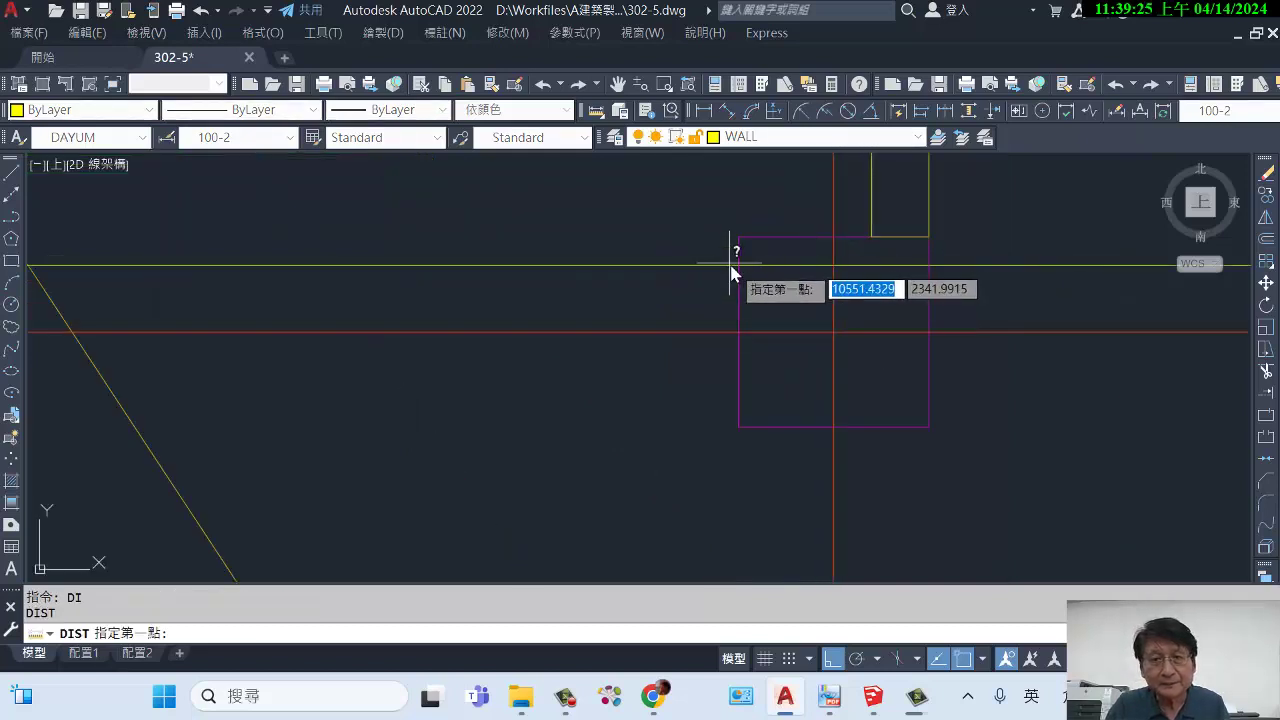
pyautogui.click(740, 267)
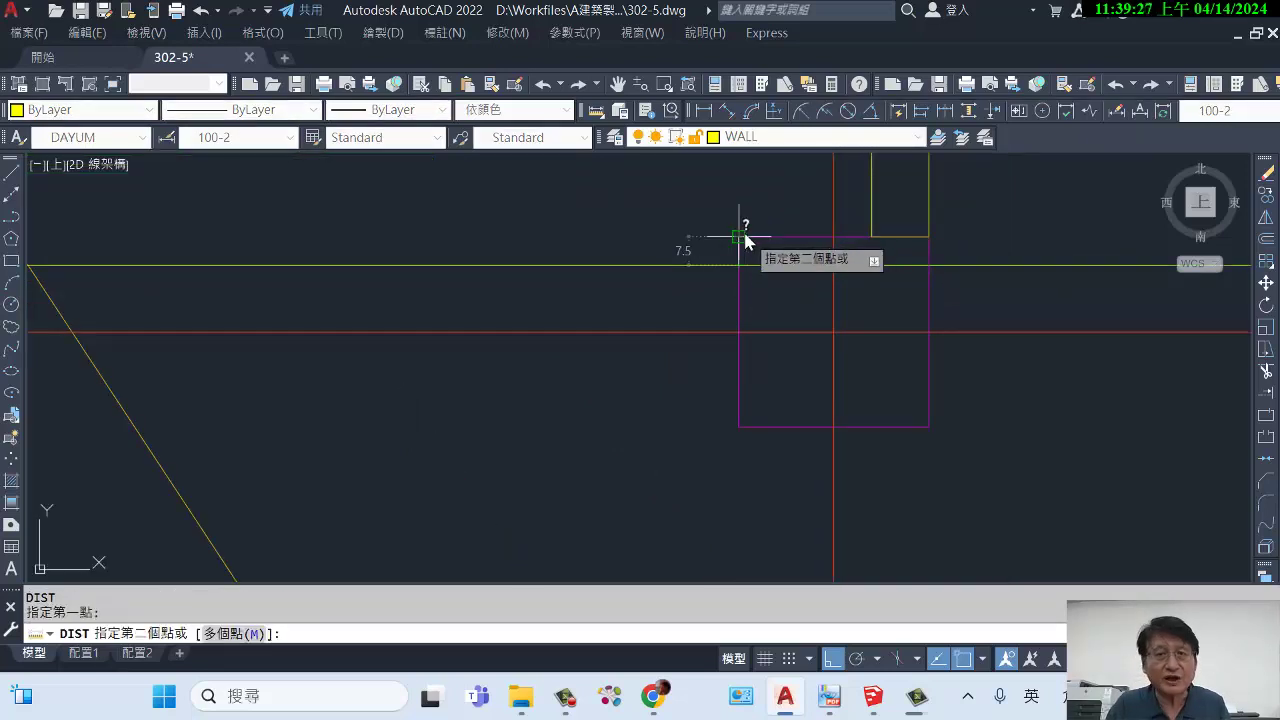
pyautogui.press('Escape')
# Measure from the moved wall centreline's end on the right boundary to the right side of the column on the front building line.
pyautogui.scroll(-2, 1060, 300)
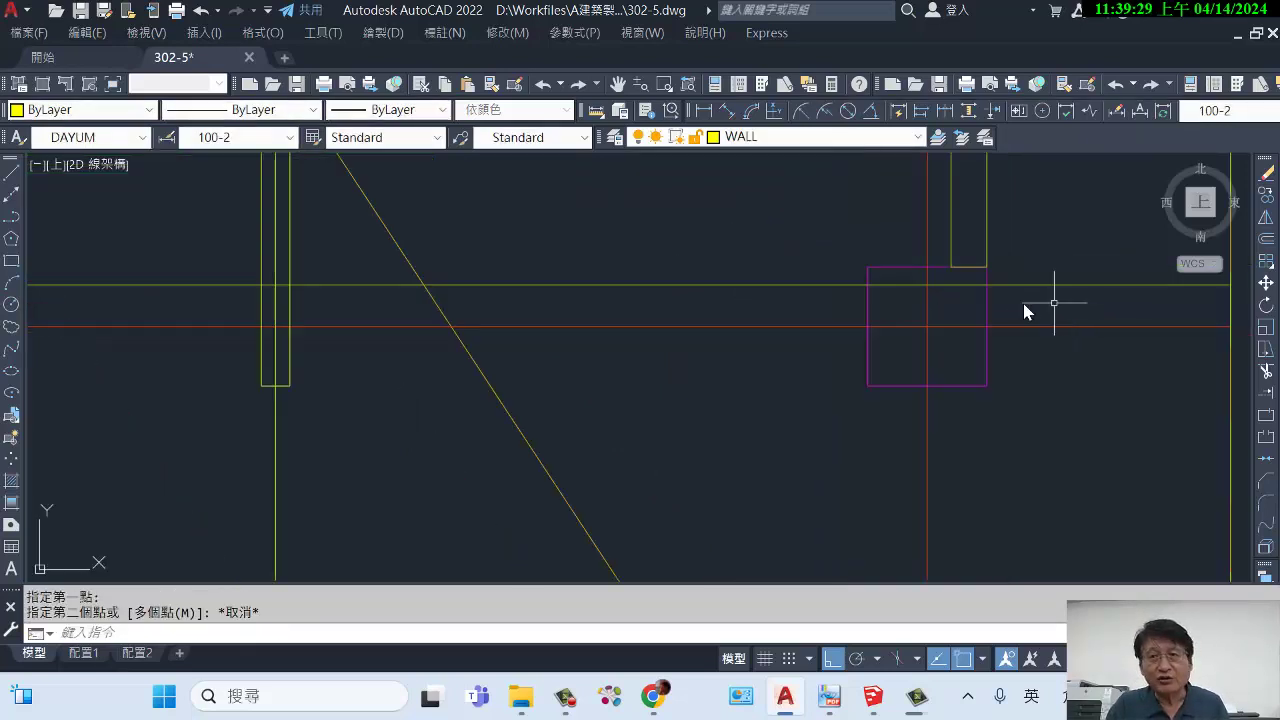
pyautogui.moveTo(1057, 294); pyautogui.dragTo(686, 206, button='middle')
pyautogui.scroll(-2, 708, 215)
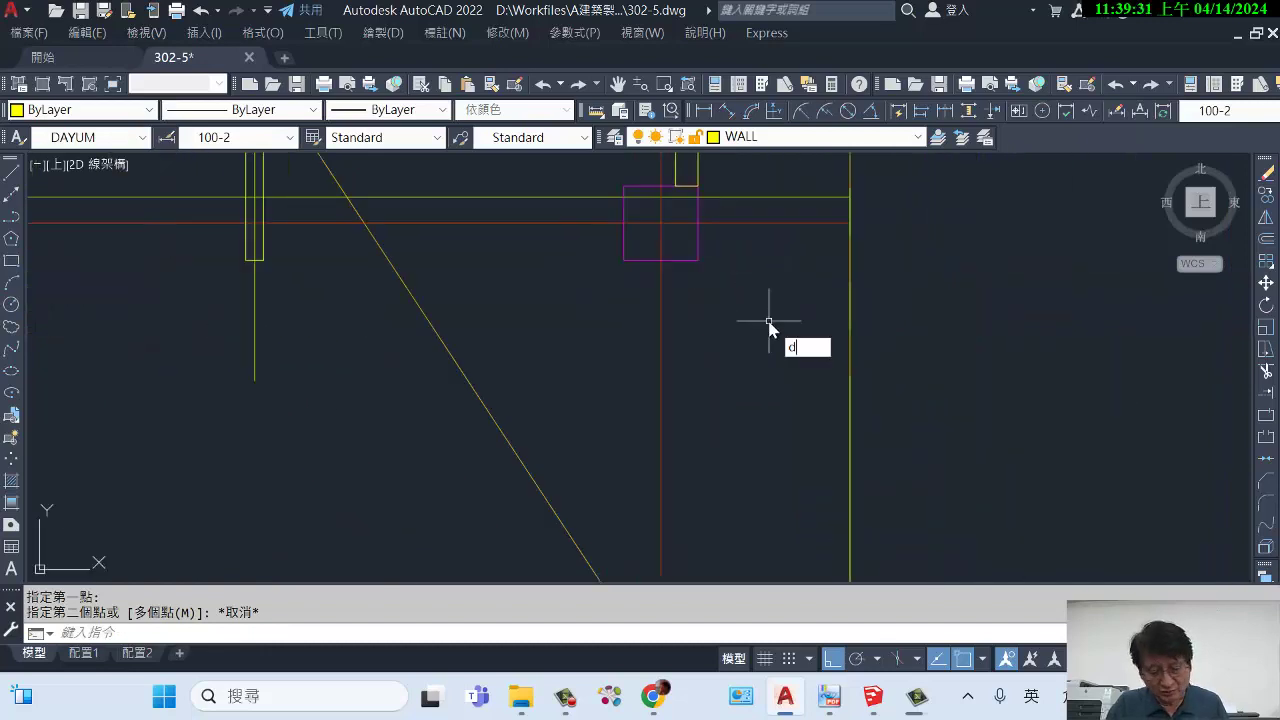
pyautogui.write('di')
pyautogui.press('Return')
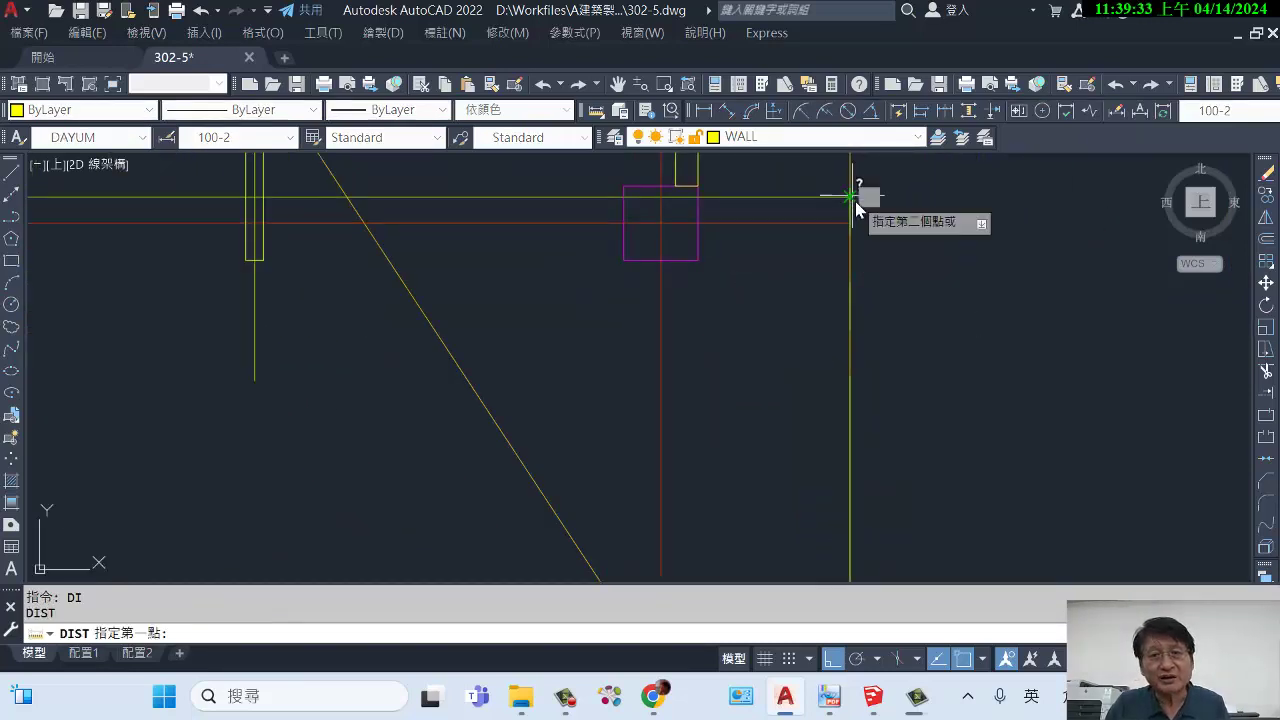
pyautogui.click(851, 198)
pyautogui.scroll(-4, 868, 320)
pyautogui.moveTo(867, 345); pyautogui.dragTo(837, 163, button='middle')
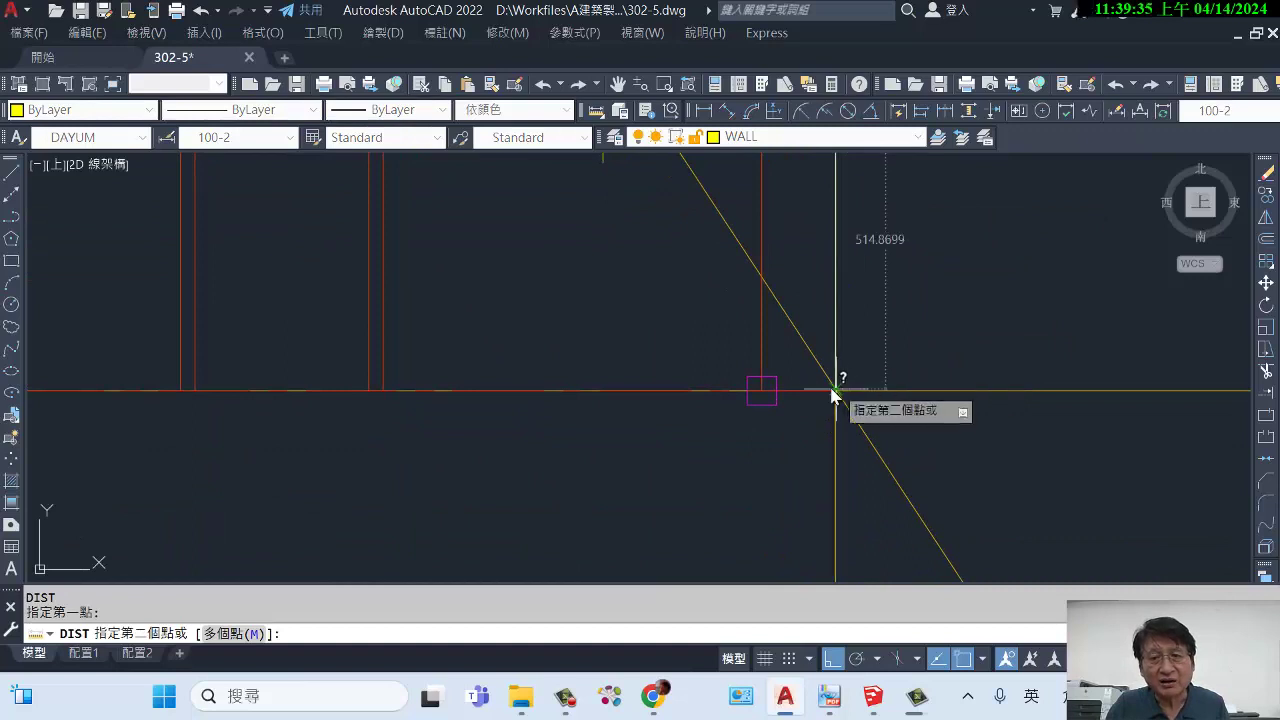
pyautogui.scroll(-3, 840, 430)
pyautogui.scroll(-2, 840, 433)
pyautogui.scroll(8, 845, 340)
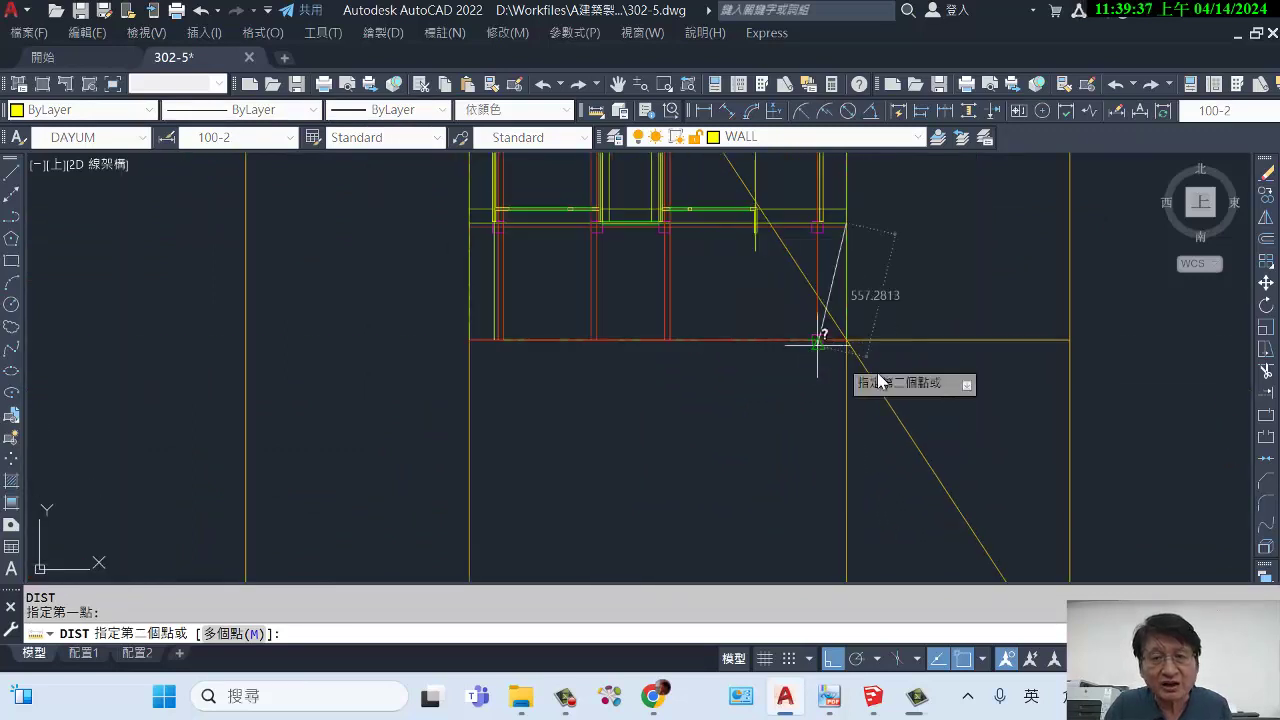
pyautogui.scroll(-3, 743, 323)
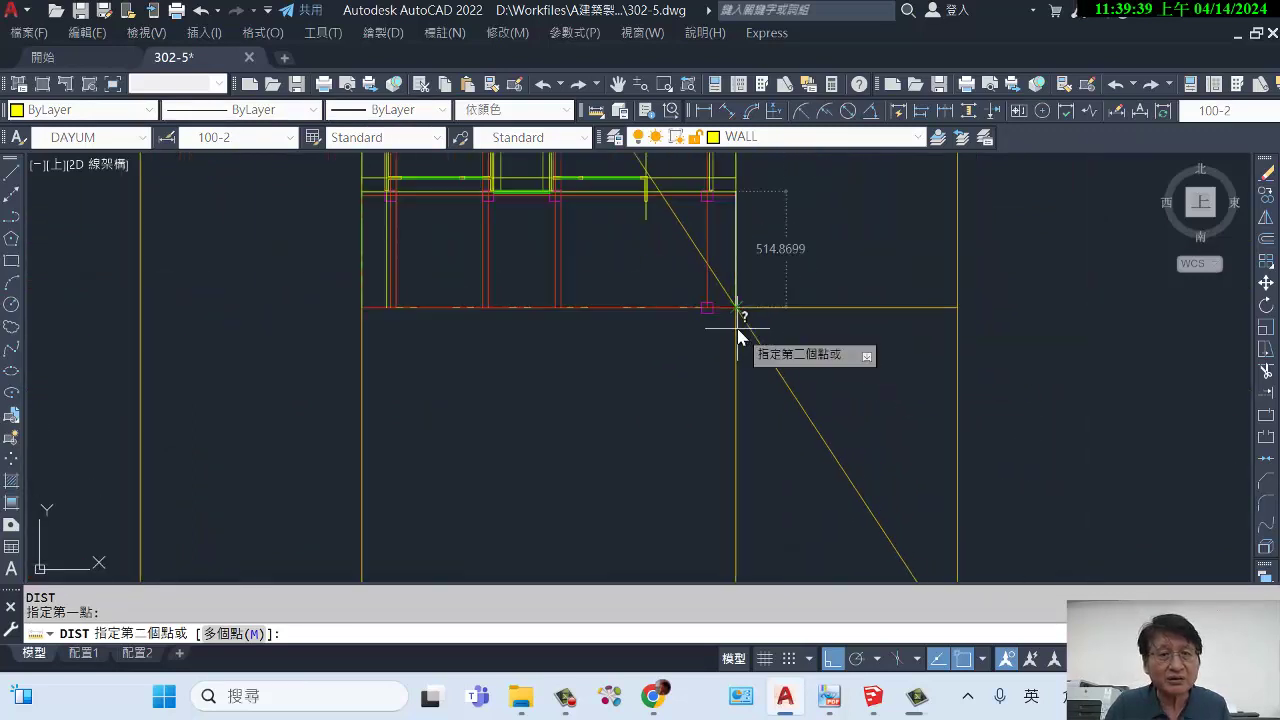
pyautogui.scroll(3, 737, 290)
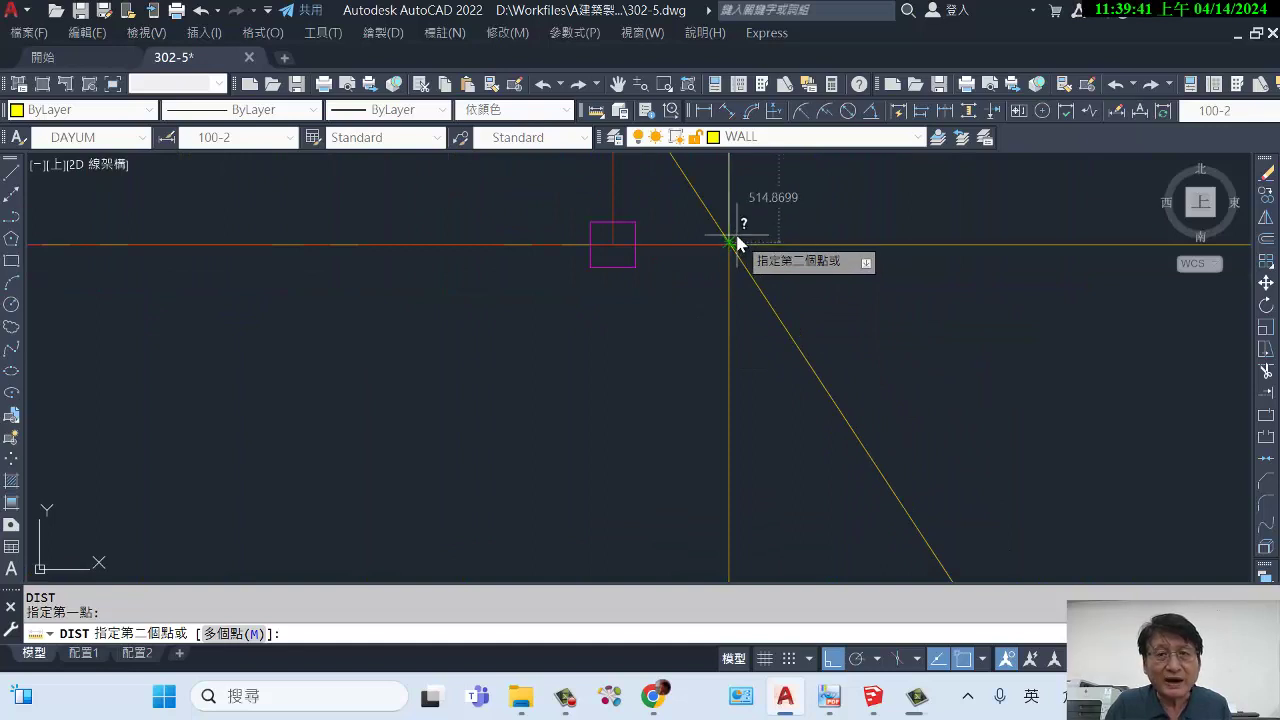
pyautogui.scroll(2, 728, 250)
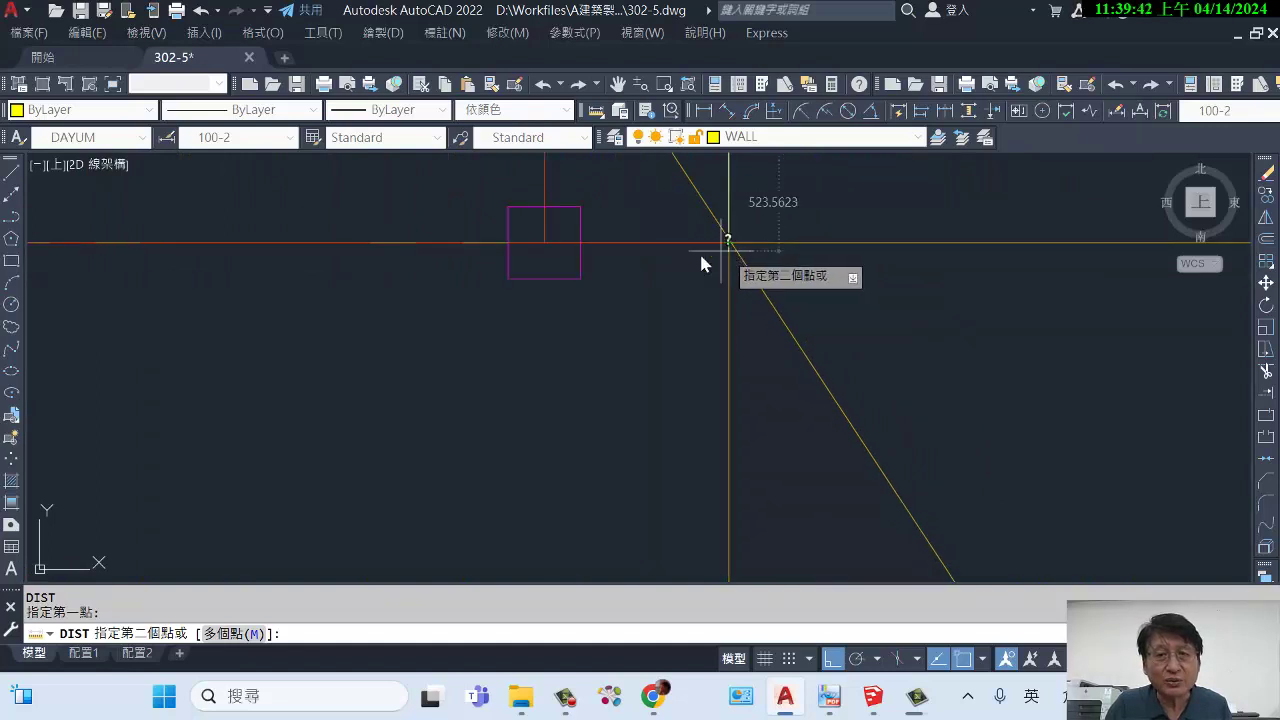
pyautogui.click(584, 247)
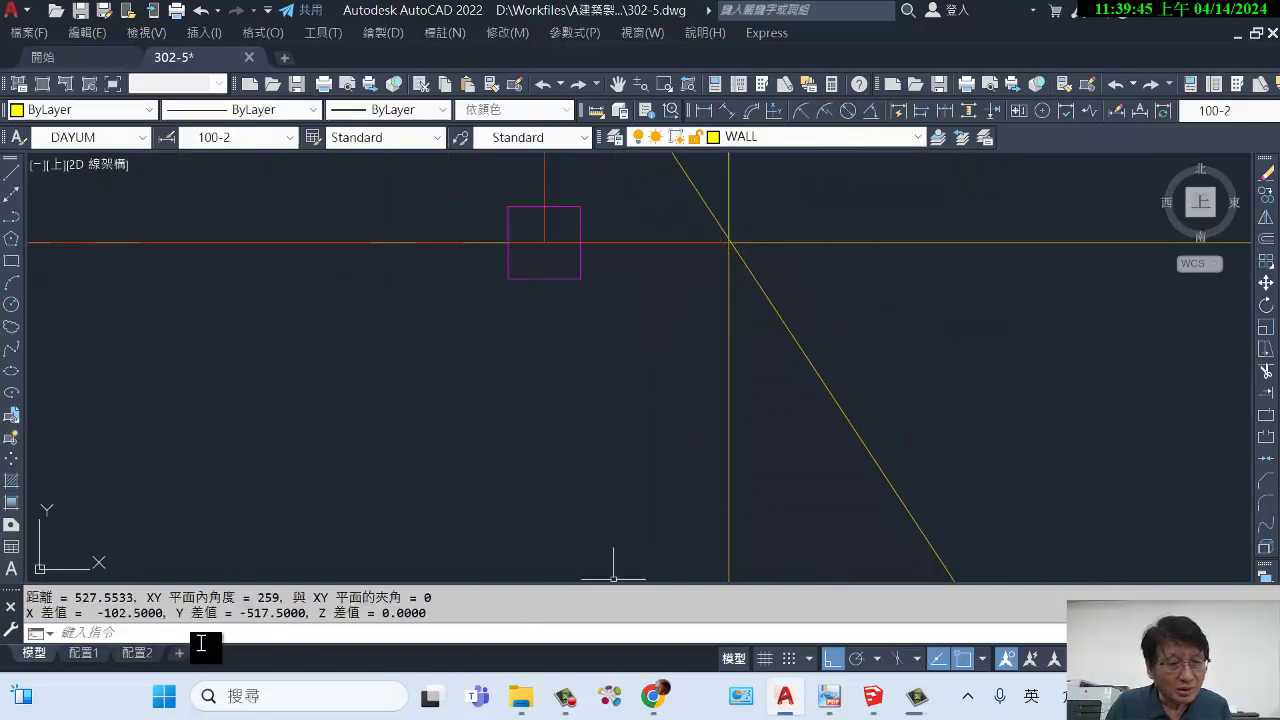
# Delete the column on the front building line and the long diagonal sketch line crossing the right bay.
pyautogui.moveTo(540, 290); pyautogui.dragTo(594, 380, button='middle')
pyautogui.click(609, 353)
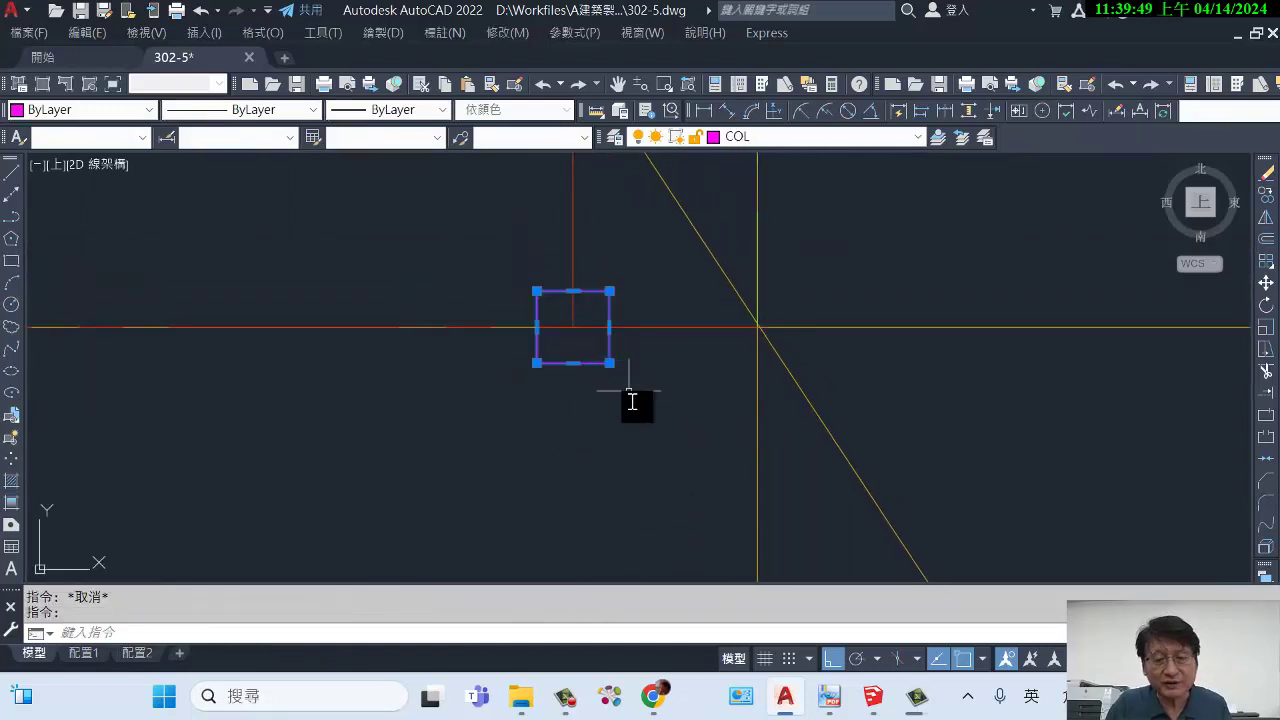
pyautogui.press('Delete')
pyautogui.scroll(-3, 715, 398)
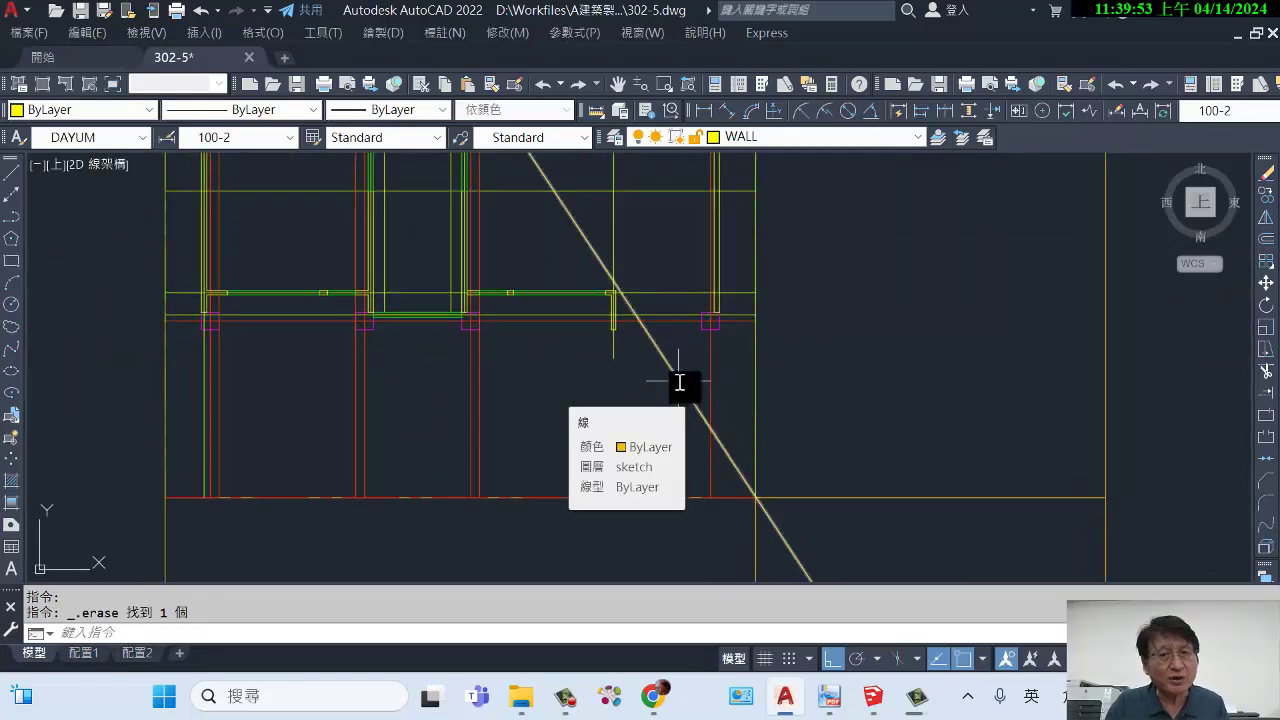
pyautogui.click(685, 388)
pyautogui.press('Delete')
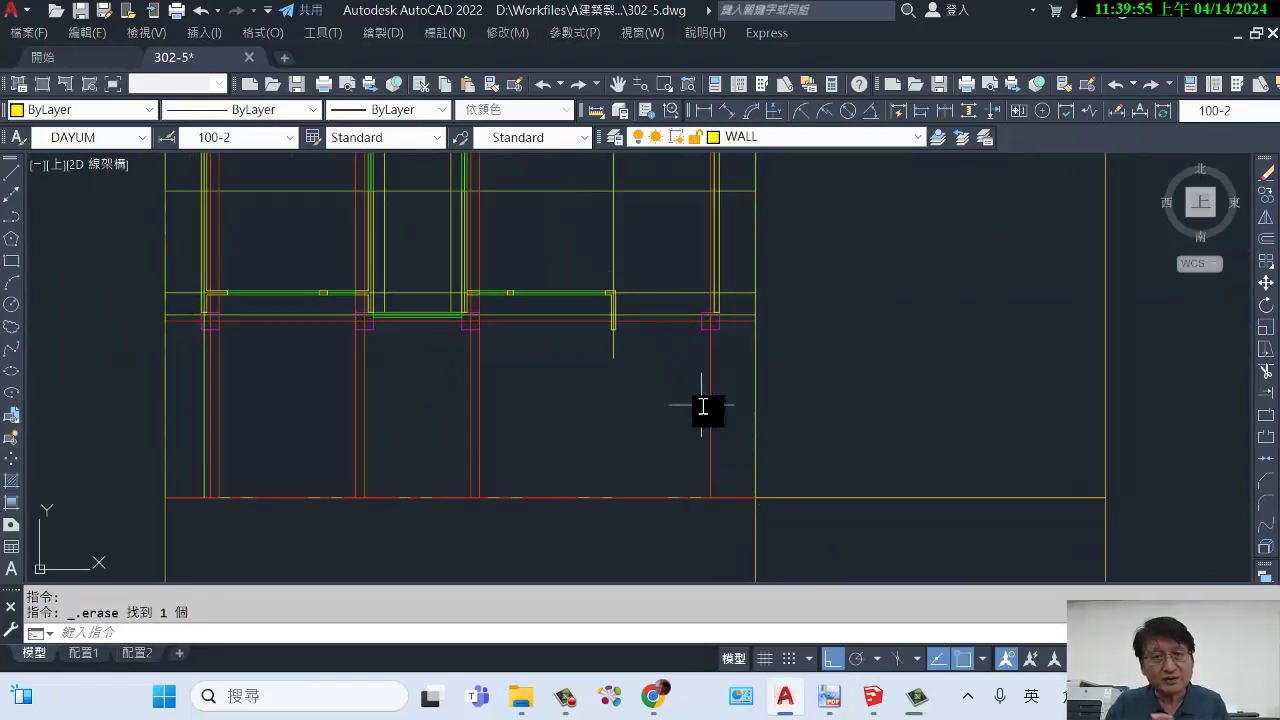
pyautogui.scroll(3, 709, 401)
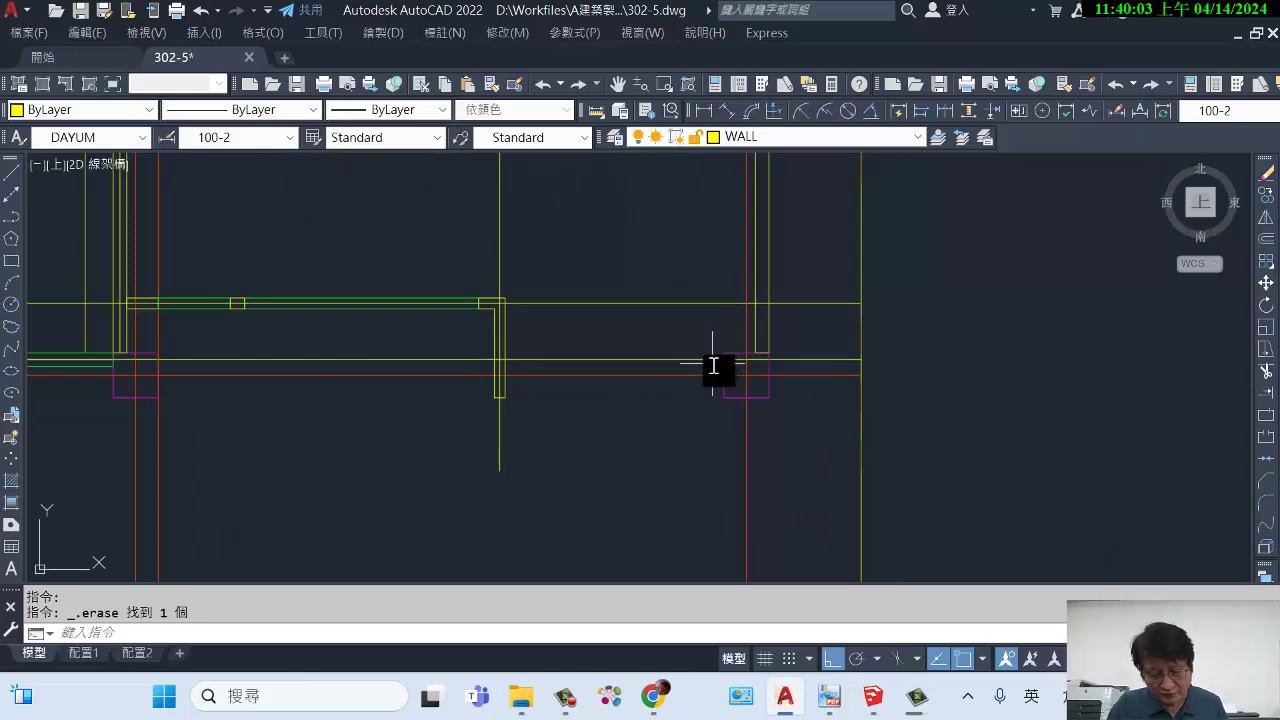
pyautogui.write('ml')
pyautogui.press('Return')
pyautogui.scroll(2, 738, 375)
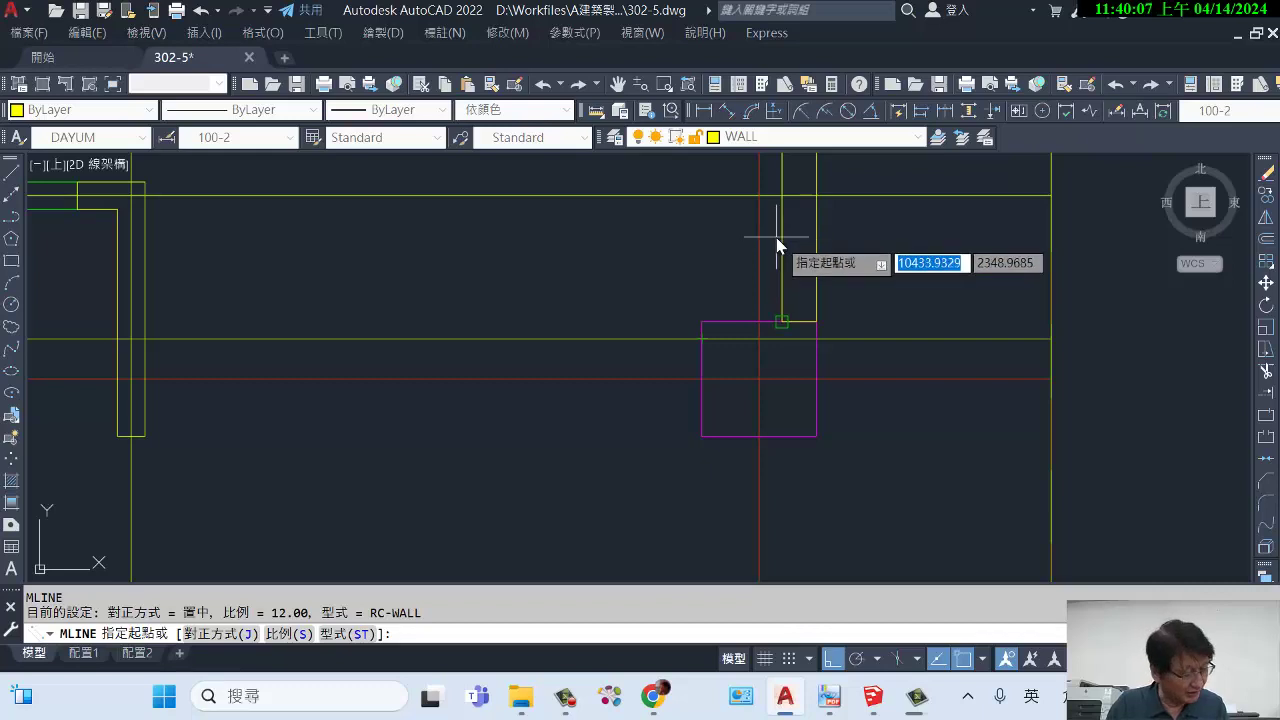
pyautogui.moveTo(783, 248); pyautogui.dragTo(778, 306, button='middle')
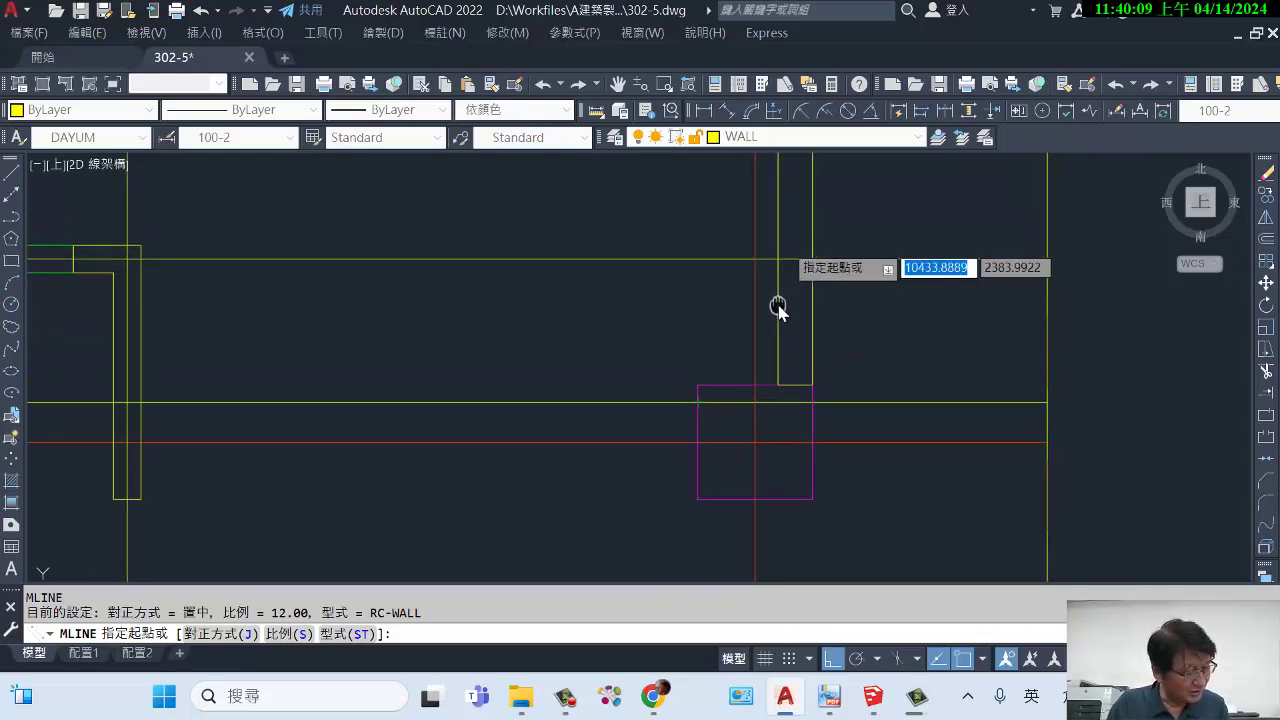
pyautogui.click(700, 401)
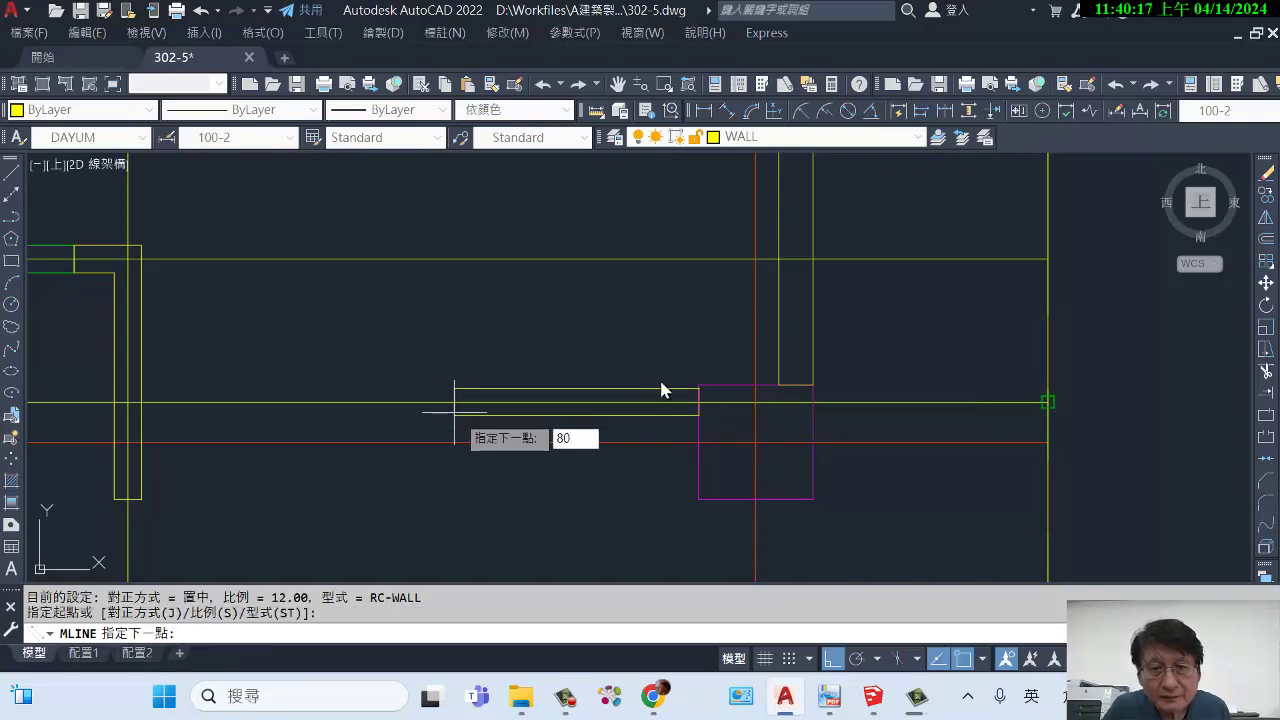
pyautogui.press('Escape')
pyautogui.scroll(10, 690, 415)
pyautogui.scroll(-10, 743, 423)
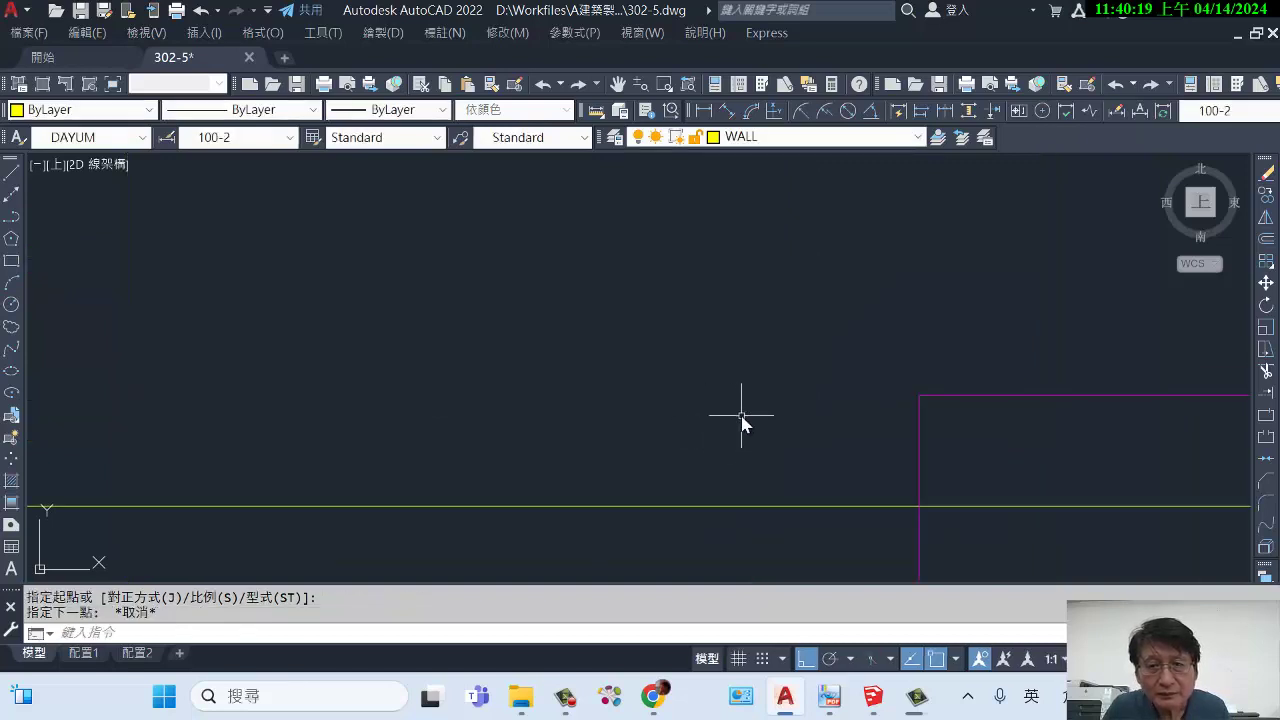
pyautogui.scroll(8, 745, 330)
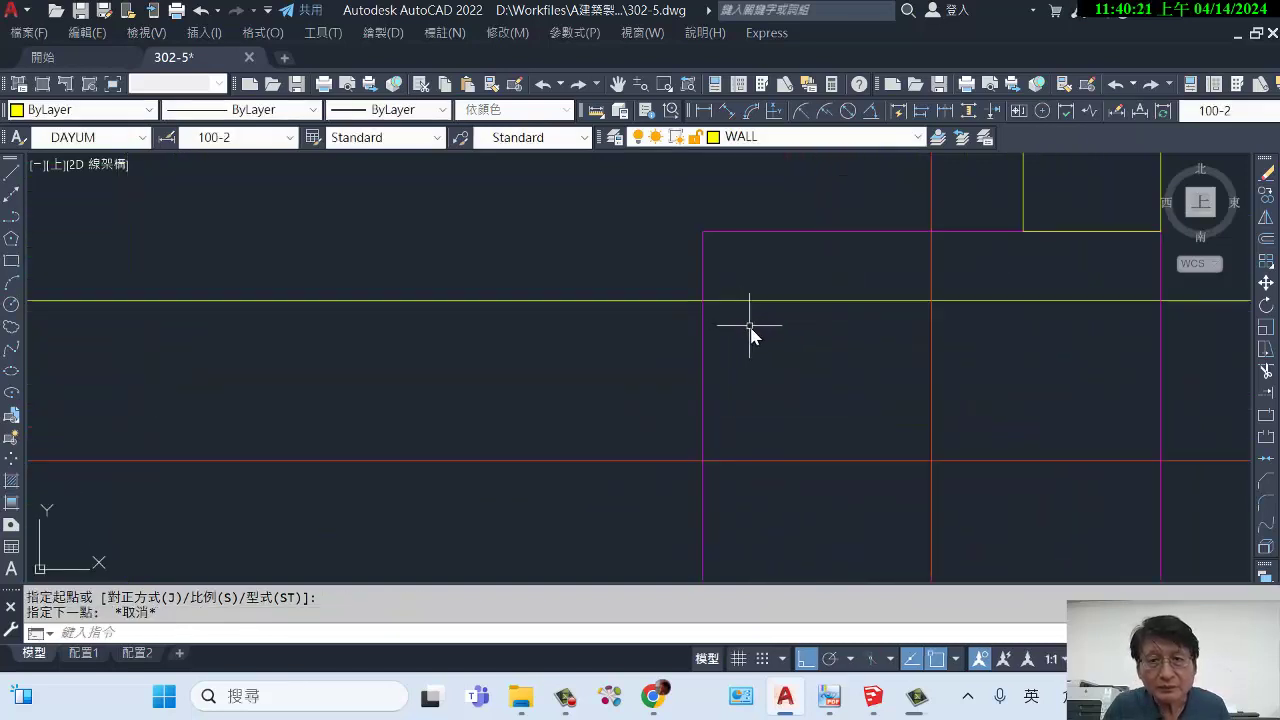
# Check the distance from the wall centreline's crossing with the front right column's left side to the column's upper-left corner.
pyautogui.write('di')
pyautogui.press('Return')
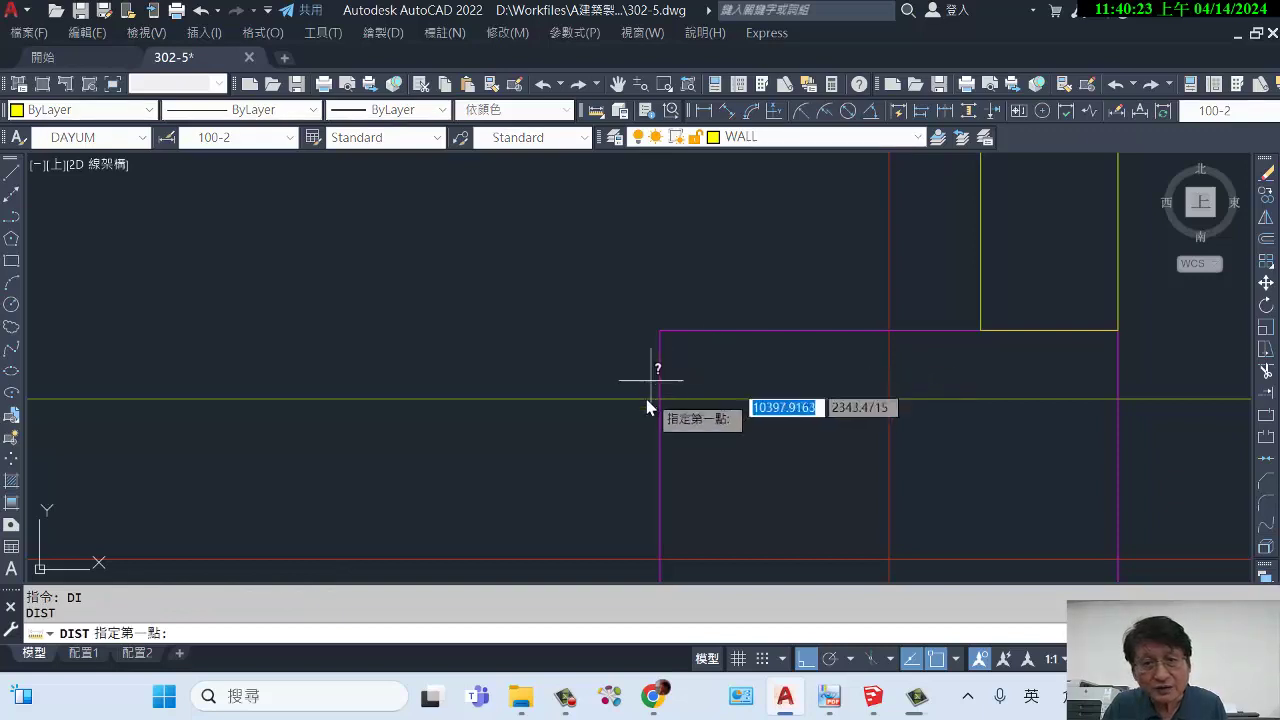
pyautogui.click(660, 398)
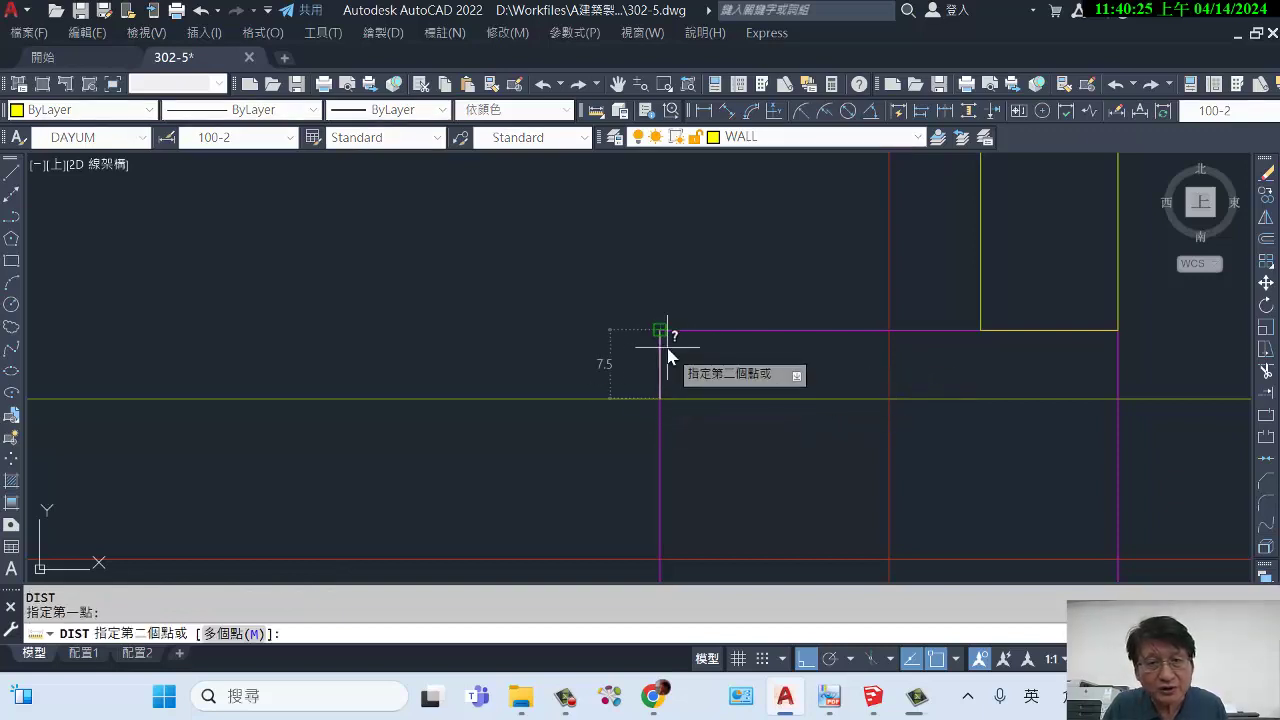
pyautogui.press('Escape')
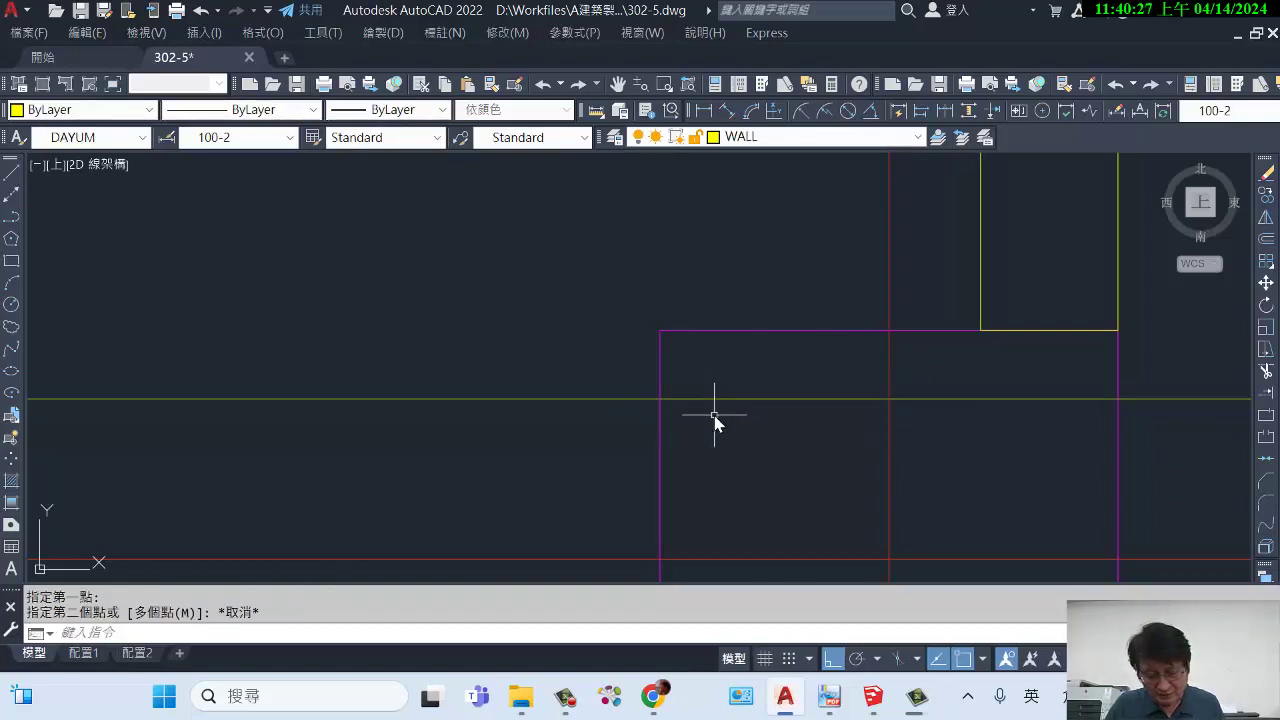
pyautogui.write('ml')
pyautogui.press('Return')
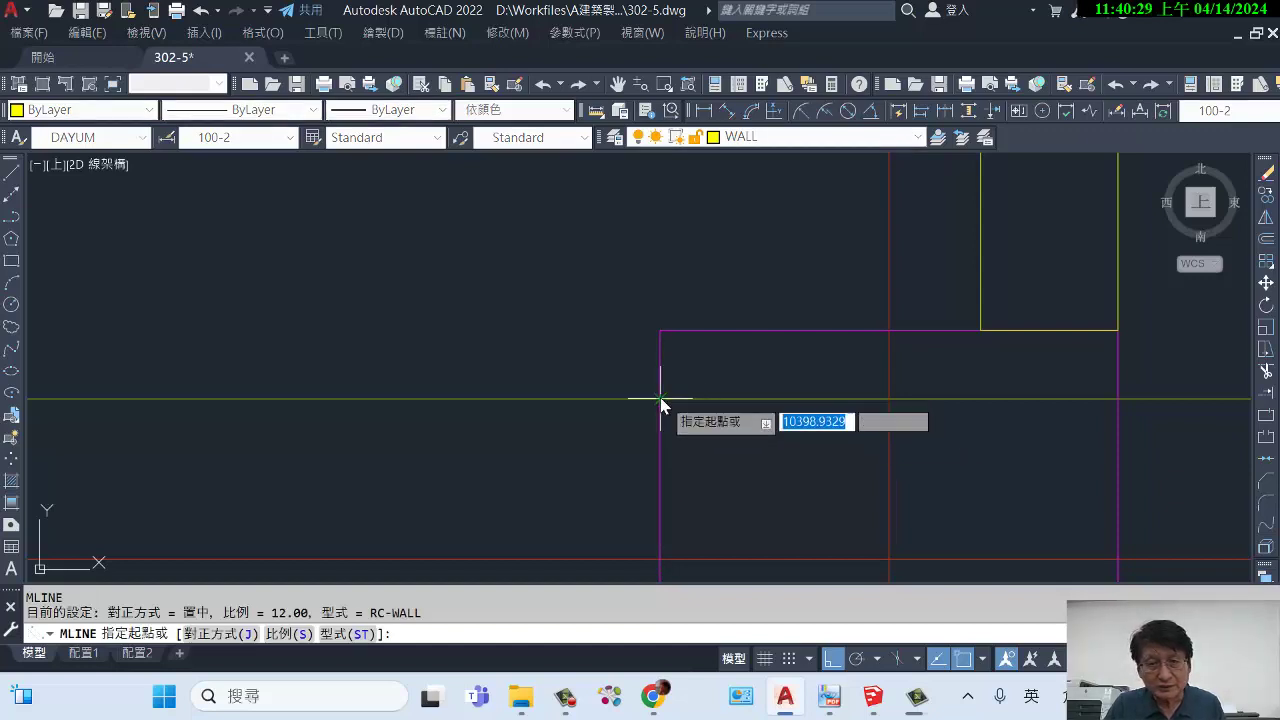
pyautogui.click(660, 398)
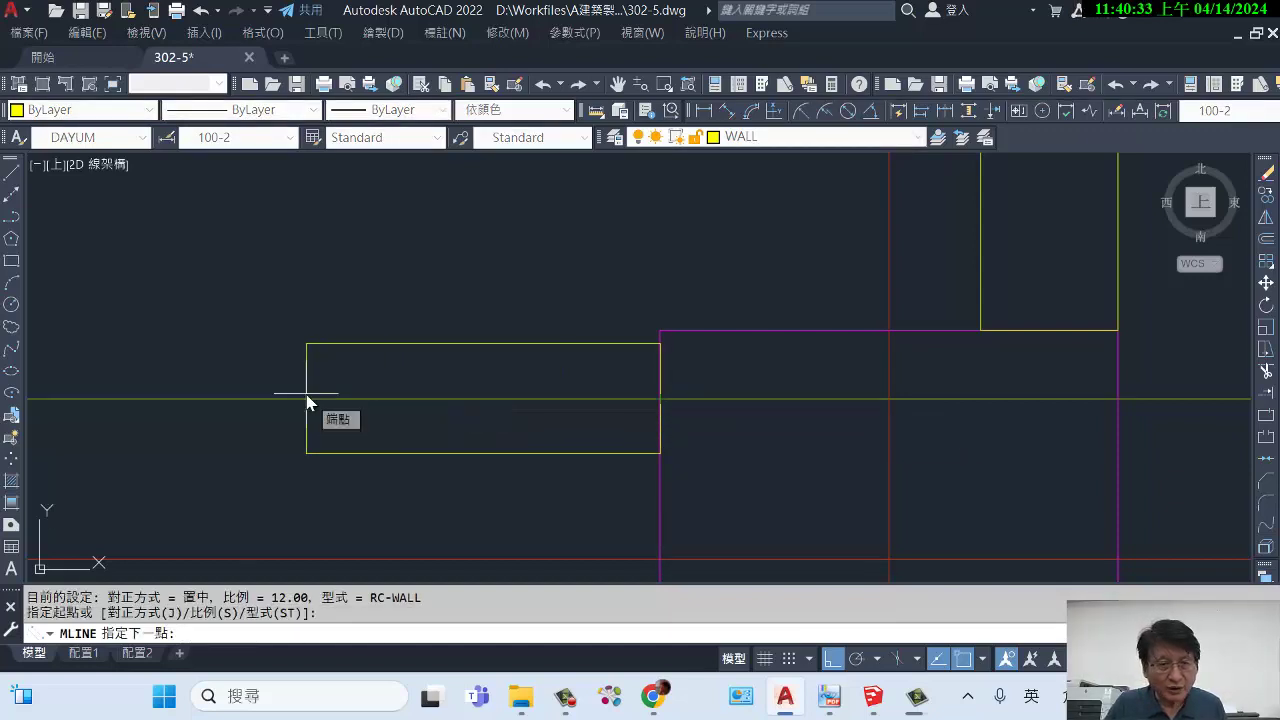
pyautogui.press('Escape')
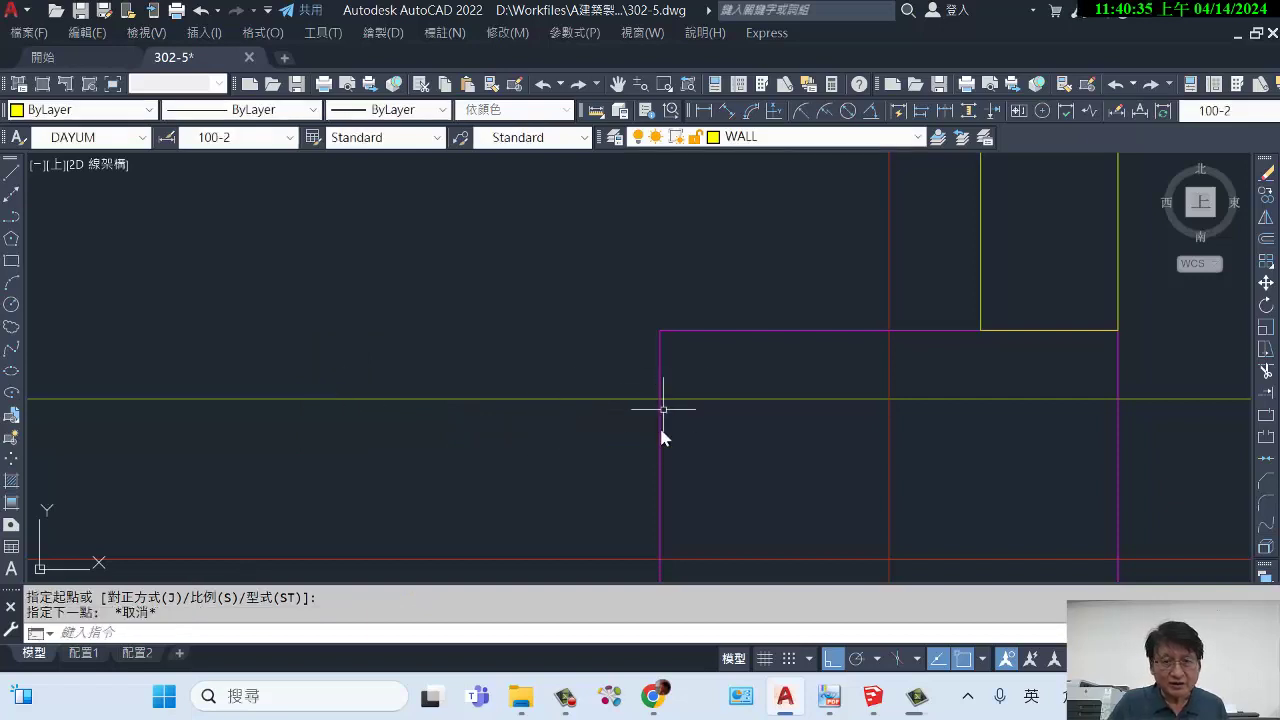
# Draw an 80-long multiline at scale 15 along the wall centreline, running left from the front right column's left side.
pyautogui.write('ml')
pyautogui.press('Return')
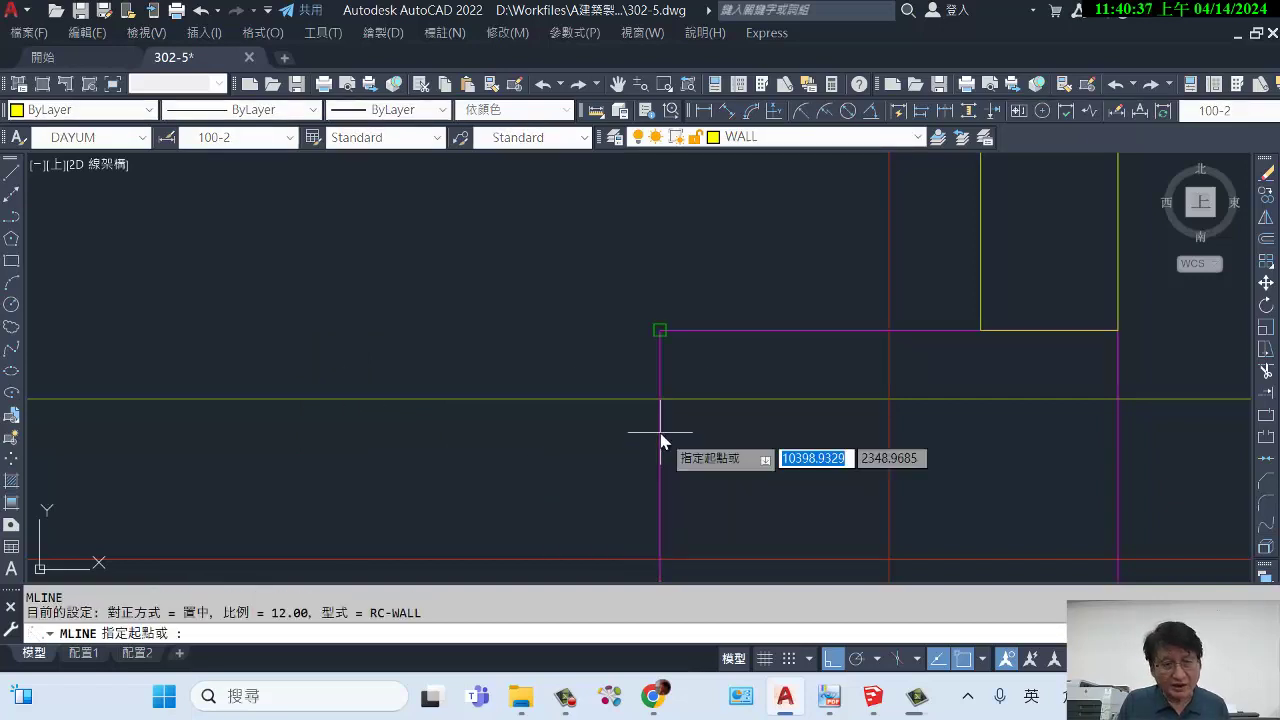
pyautogui.press('Return')
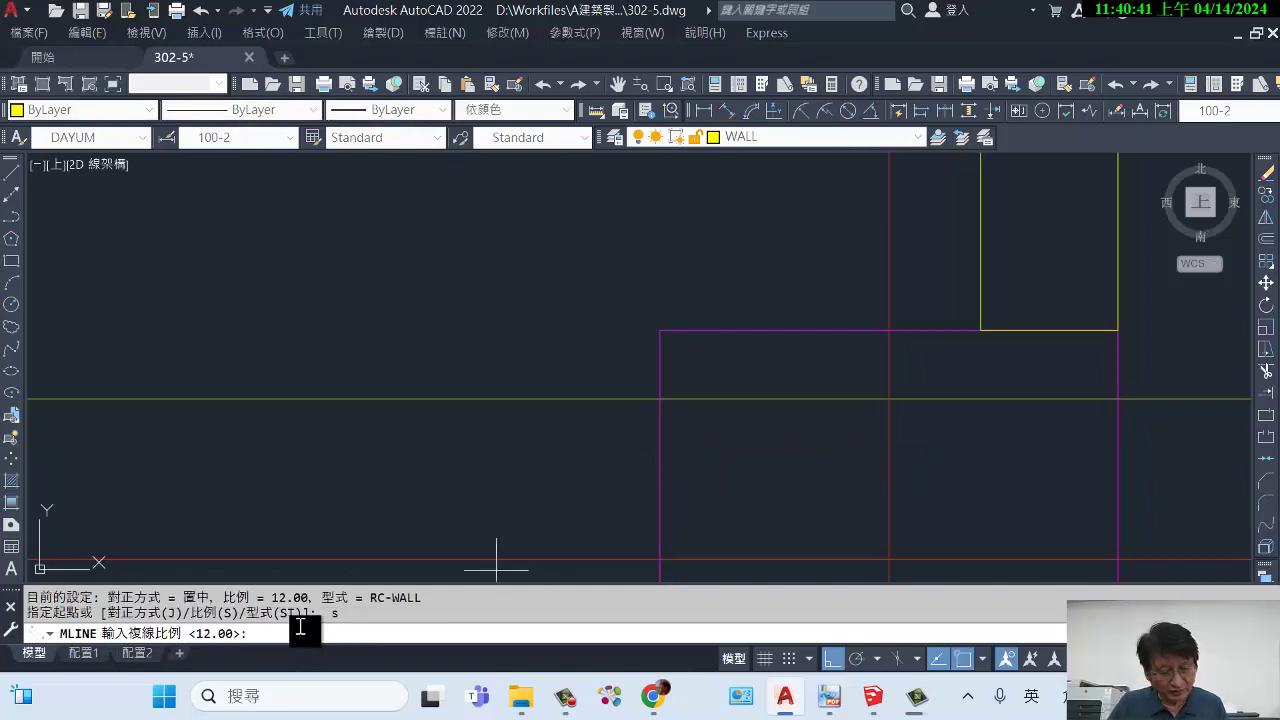
pyautogui.write('15')
pyautogui.press('Return')
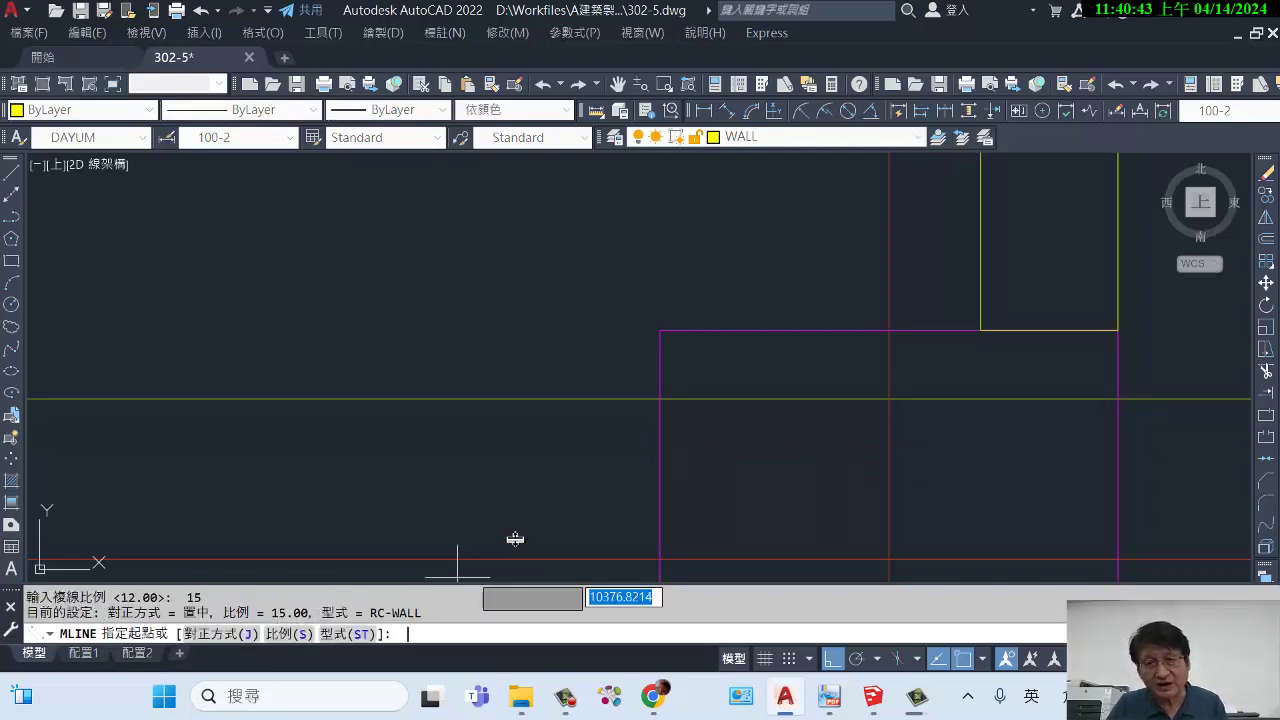
pyautogui.click(660, 398)
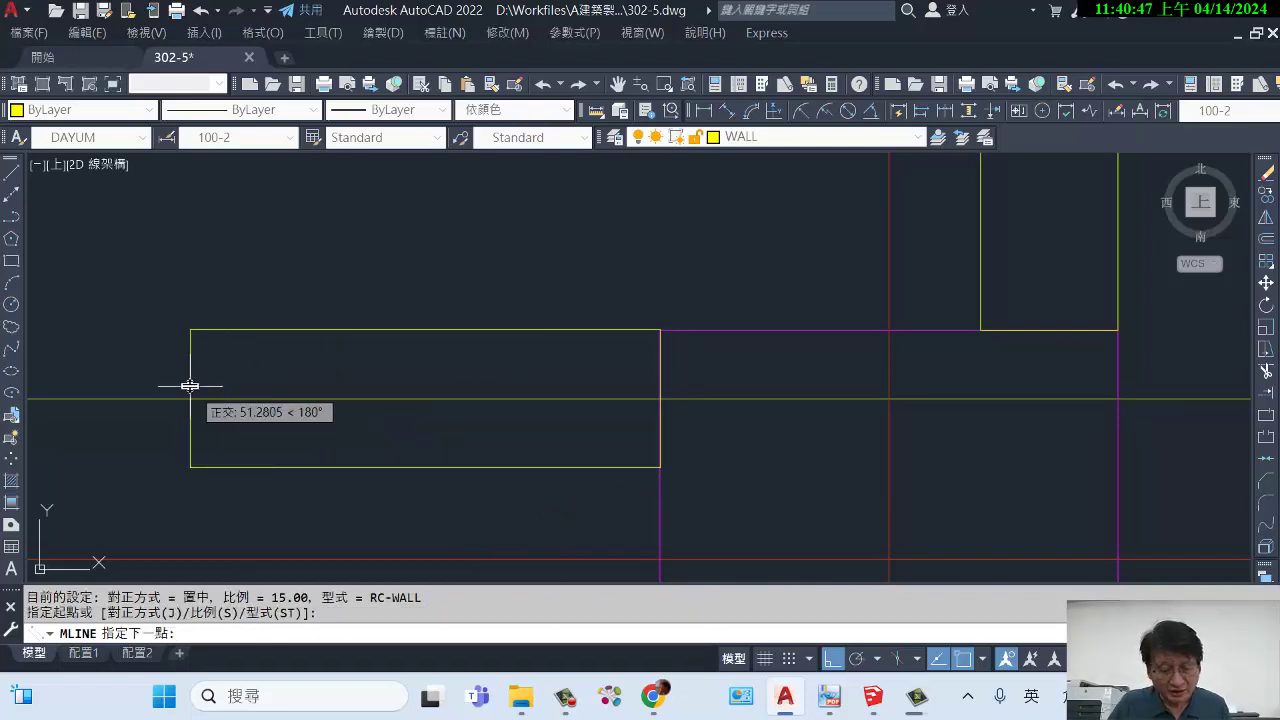
pyautogui.write('80')
pyautogui.press('Return')
pyautogui.press('Return')
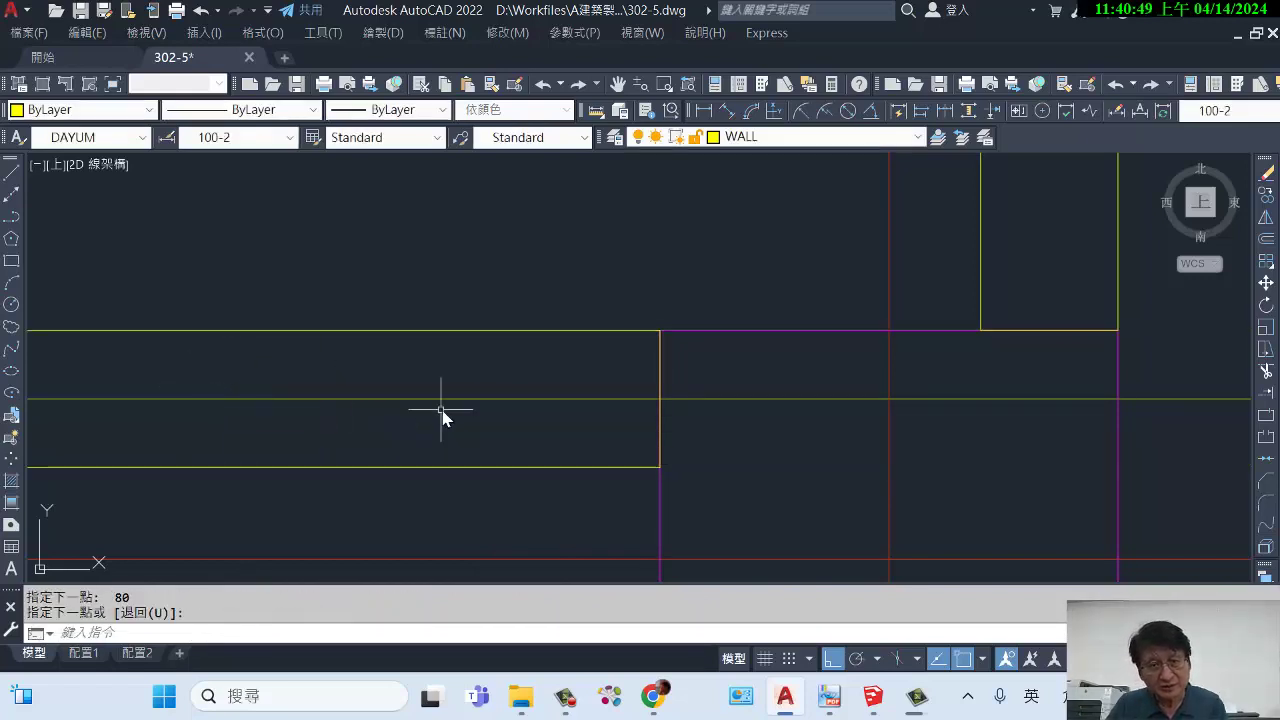
# Put the new 80-long multiline beside the front right column on the DW layer.
pyautogui.scroll(-6, 443, 409)
pyautogui.moveTo(470, 404); pyautogui.dragTo(665, 393, button='middle')
pyautogui.click(631, 381)
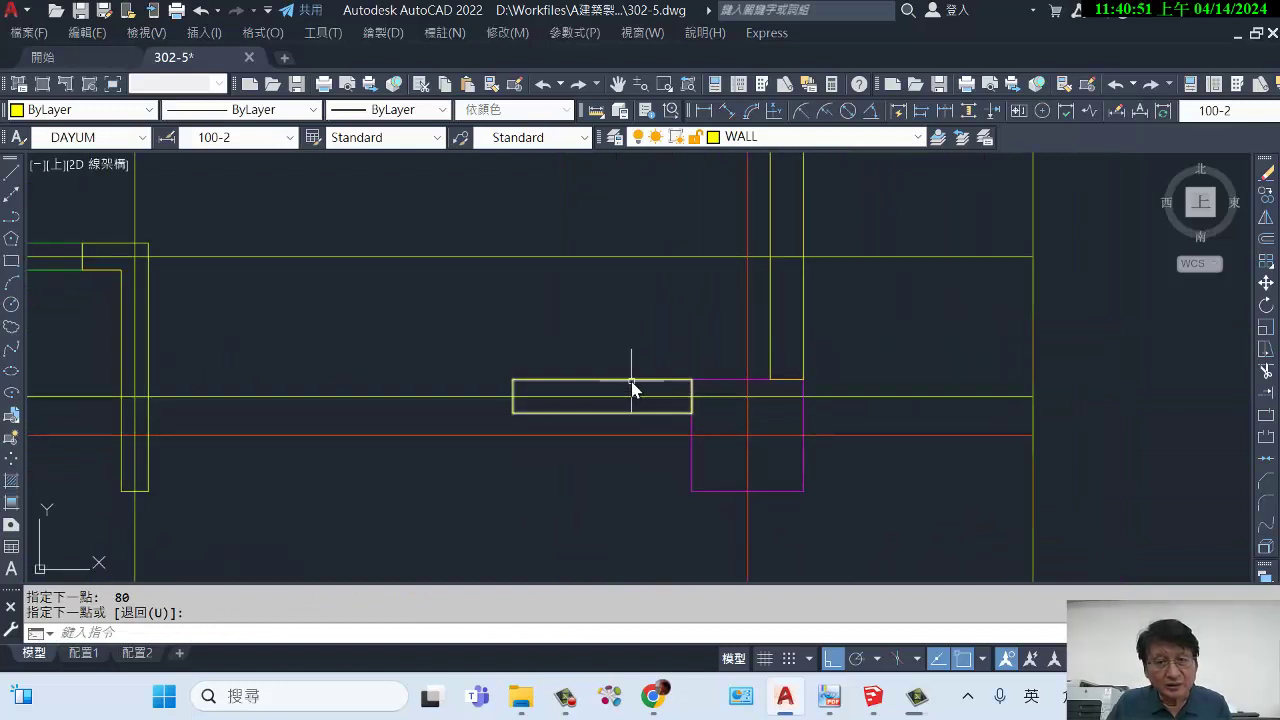
pyautogui.click(920, 137)
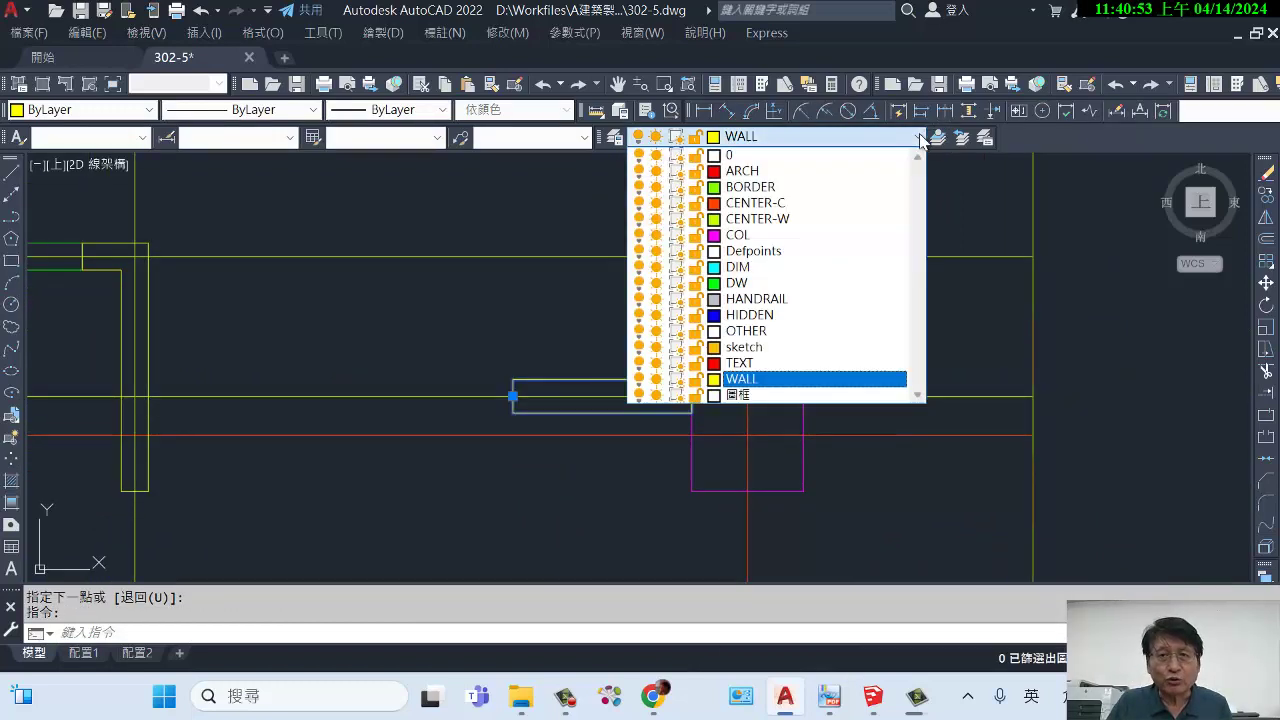
pyautogui.click(783, 284)
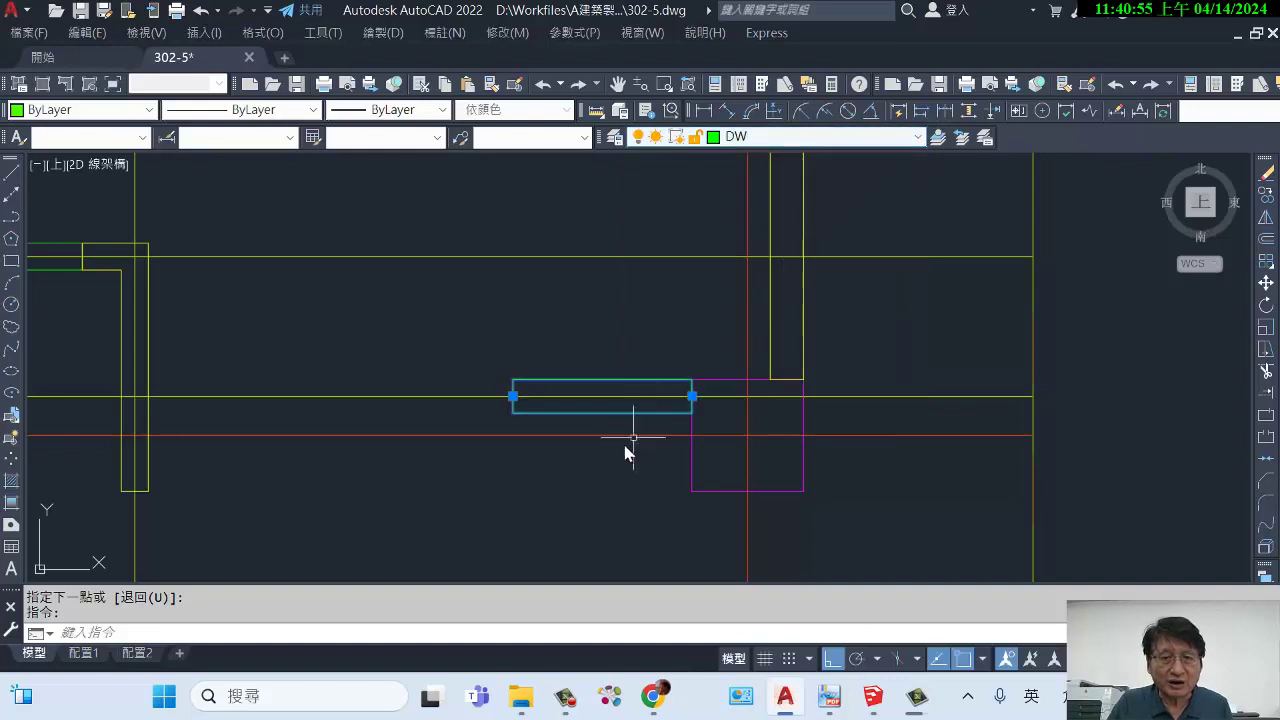
pyautogui.moveTo(626, 449); pyautogui.dragTo(890, 440, button='middle')
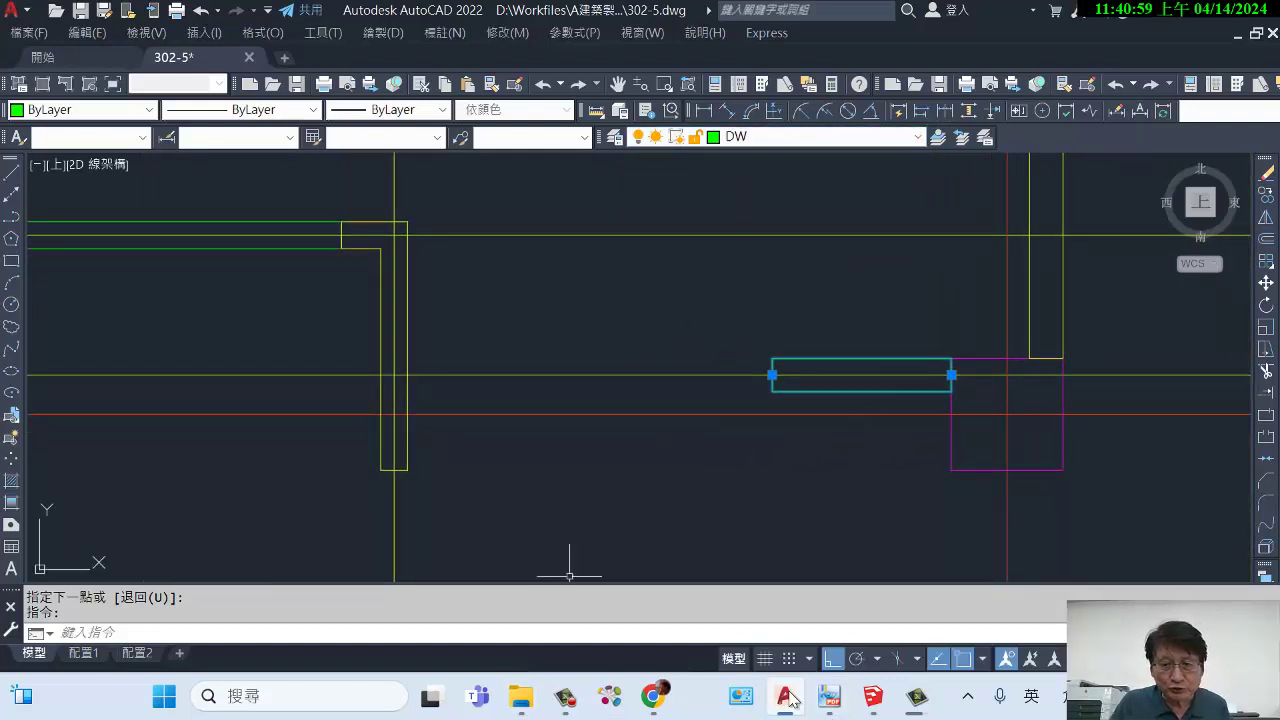
# Switch to PDF-XChange Viewer and check window W2's position on the reference plan and its size in the door and window table.
pyautogui.click(829, 696)
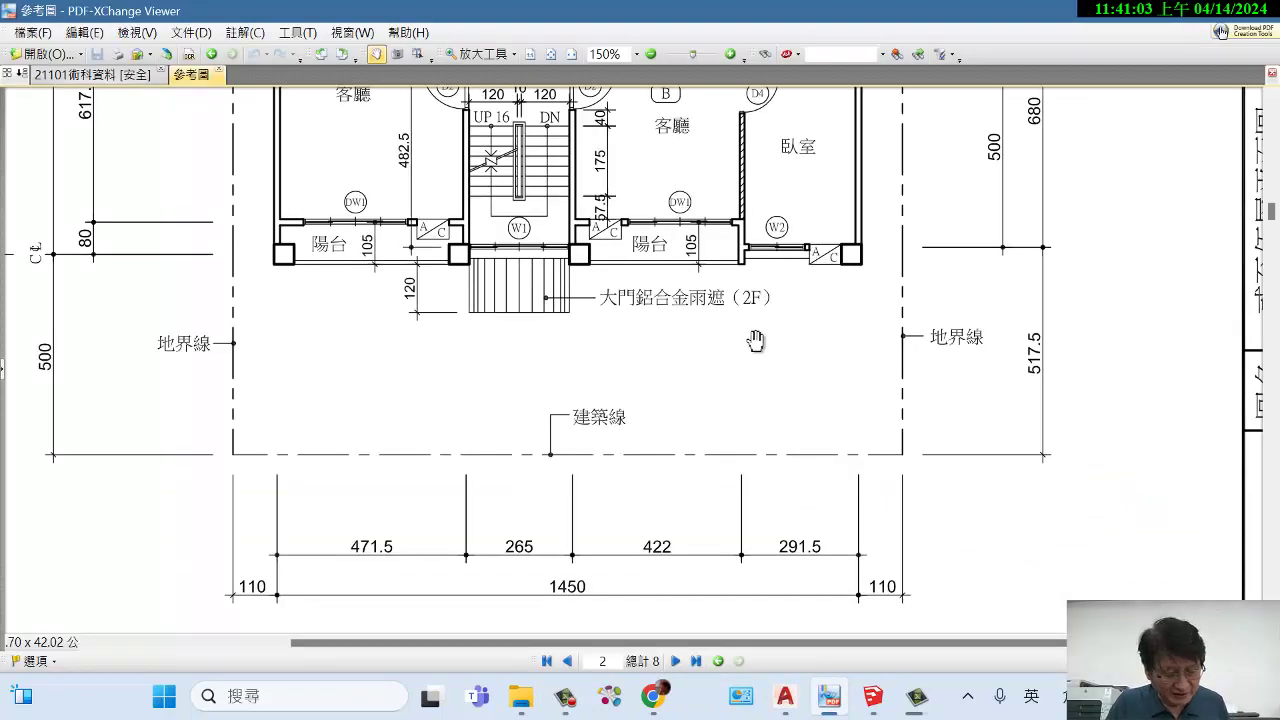
pyautogui.keyDown('ctrl'); pyautogui.scroll(2, 755, 341); pyautogui.keyUp('ctrl')
pyautogui.moveTo(777, 311); pyautogui.dragTo(755, 383)
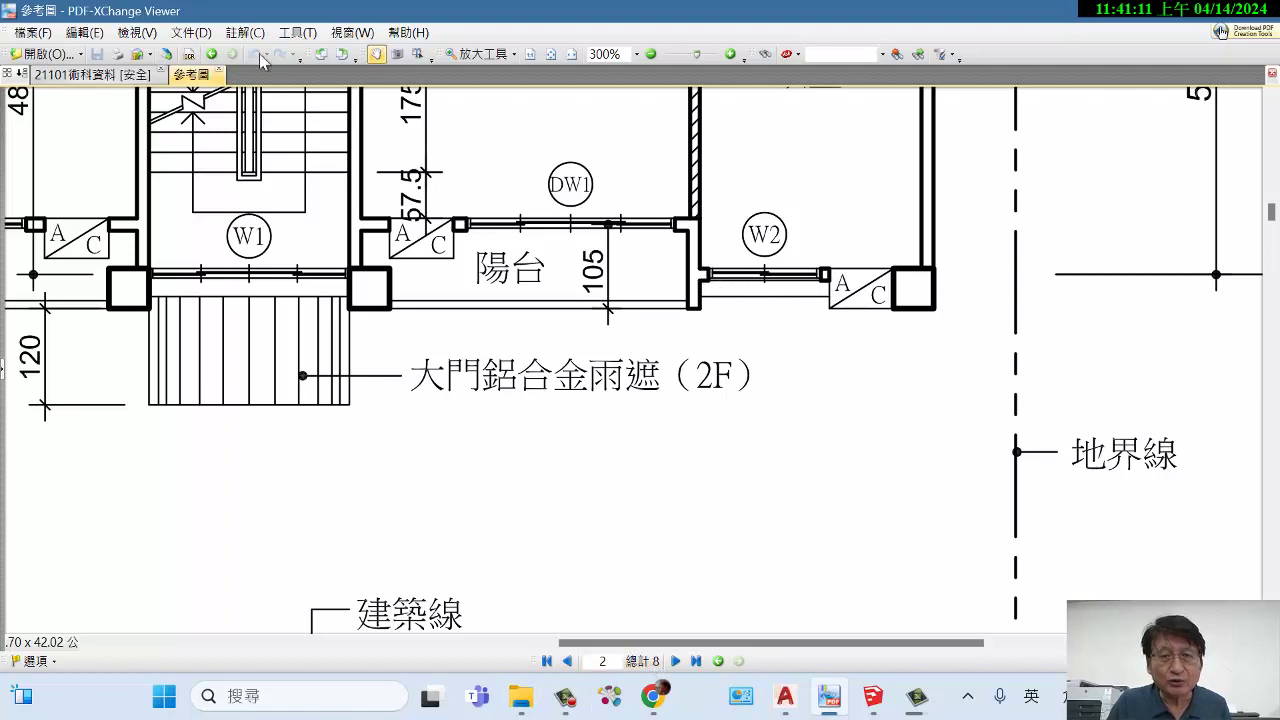
pyautogui.click(140, 75)
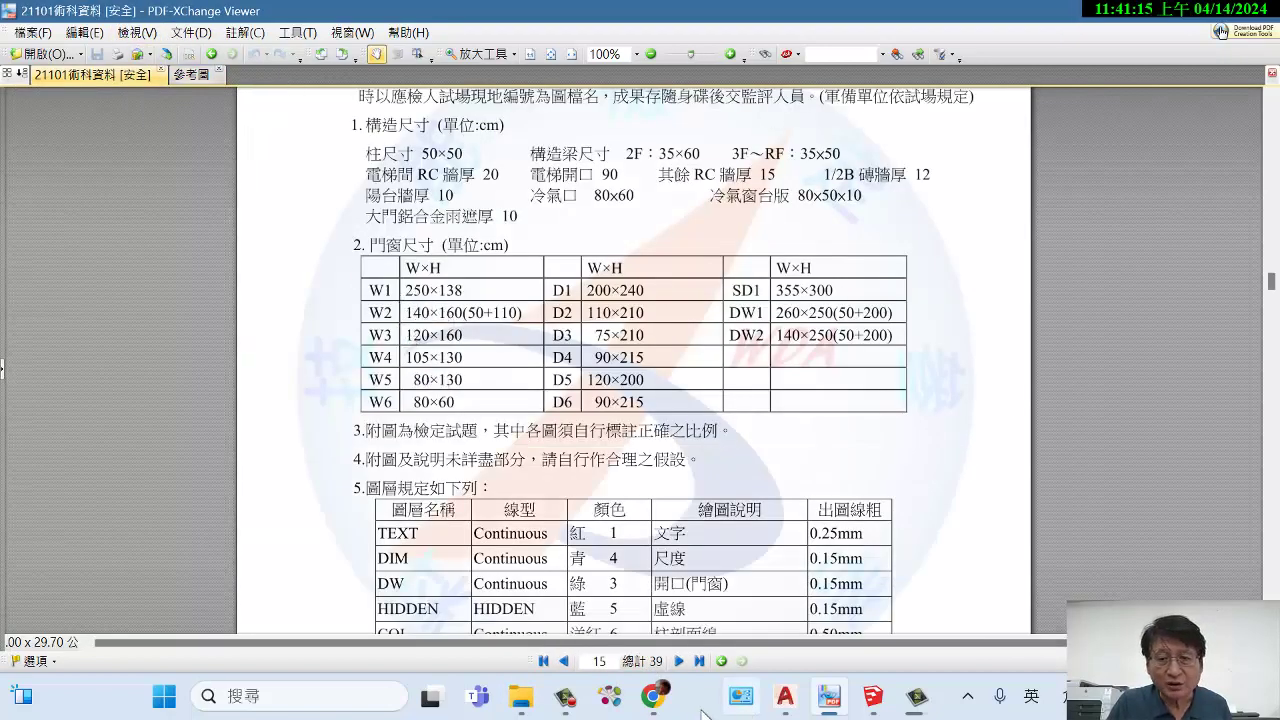
pyautogui.click(785, 696)
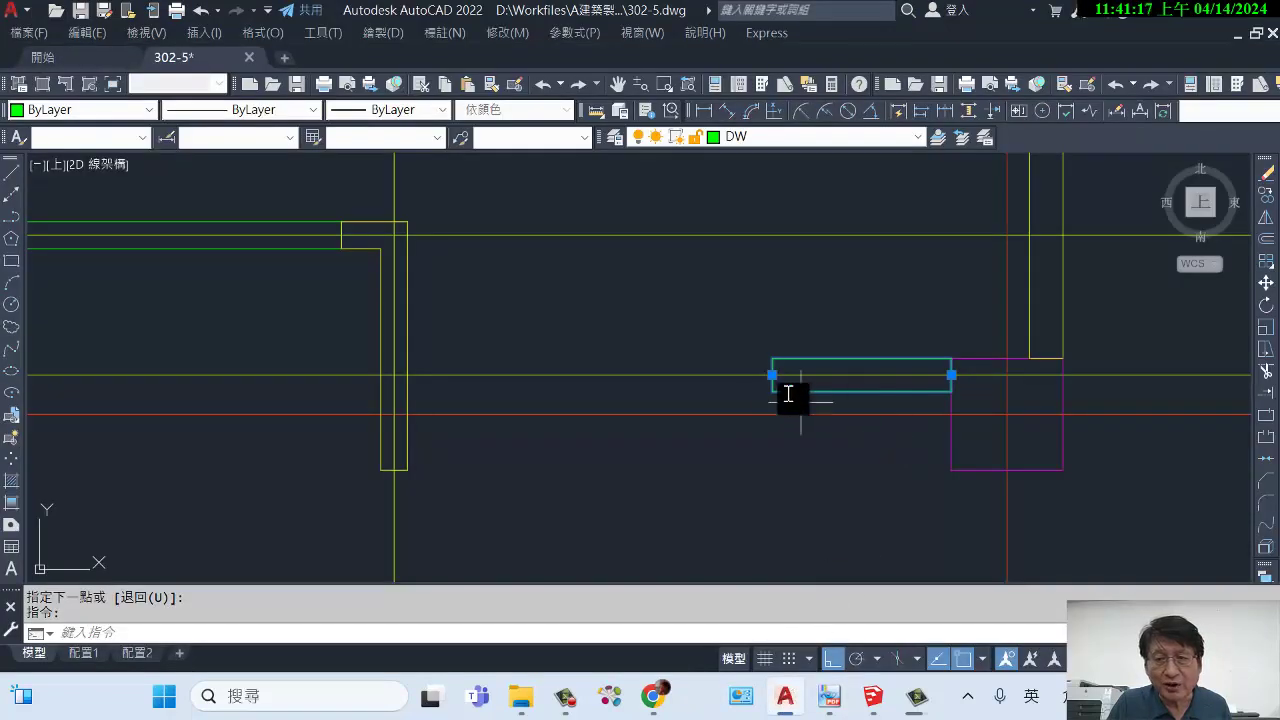
# Draw a 140-long multiline at scale 15 along the wall centreline for W2, starting at the left end of the green opening.
pyautogui.press('Escape')
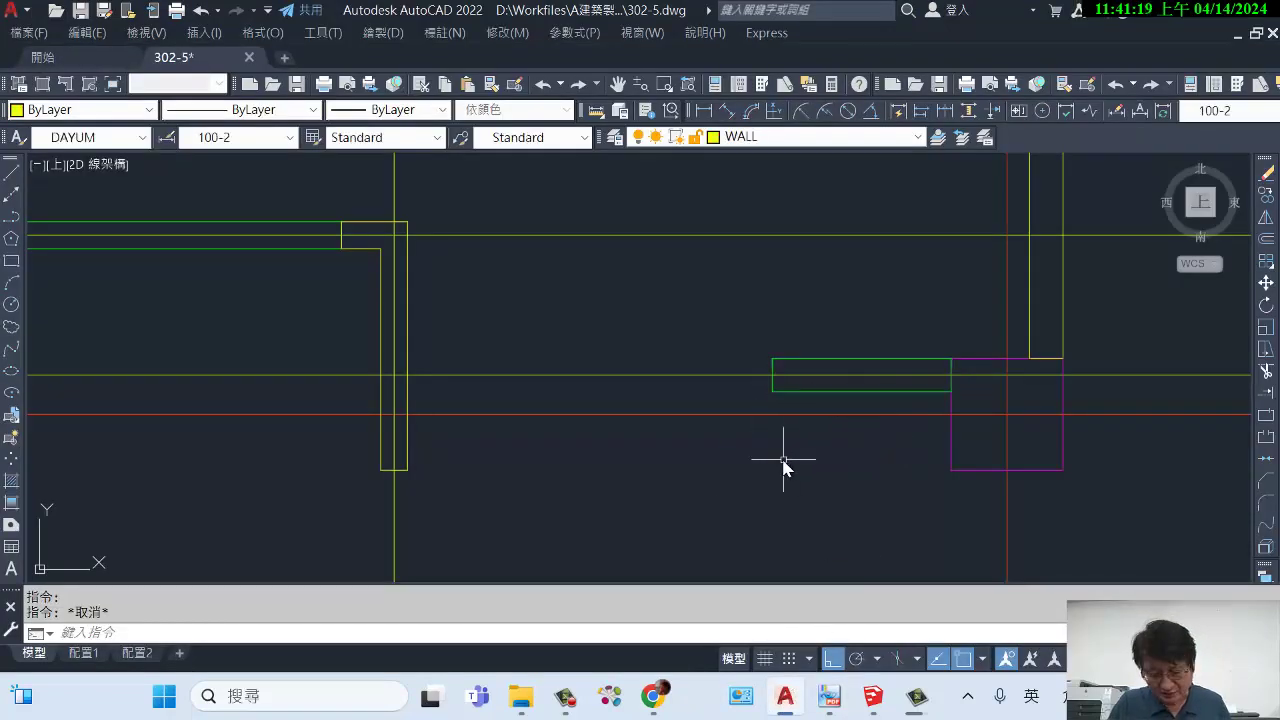
pyautogui.write('ML')
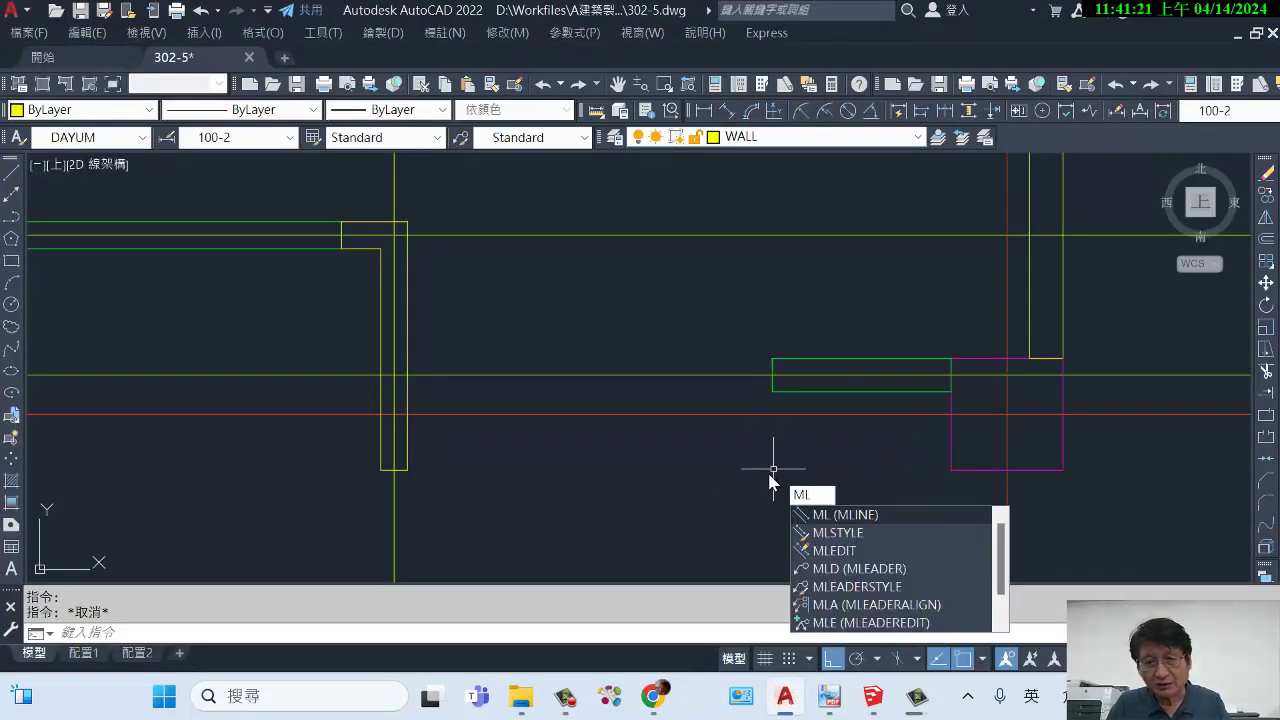
pyautogui.press('Return')
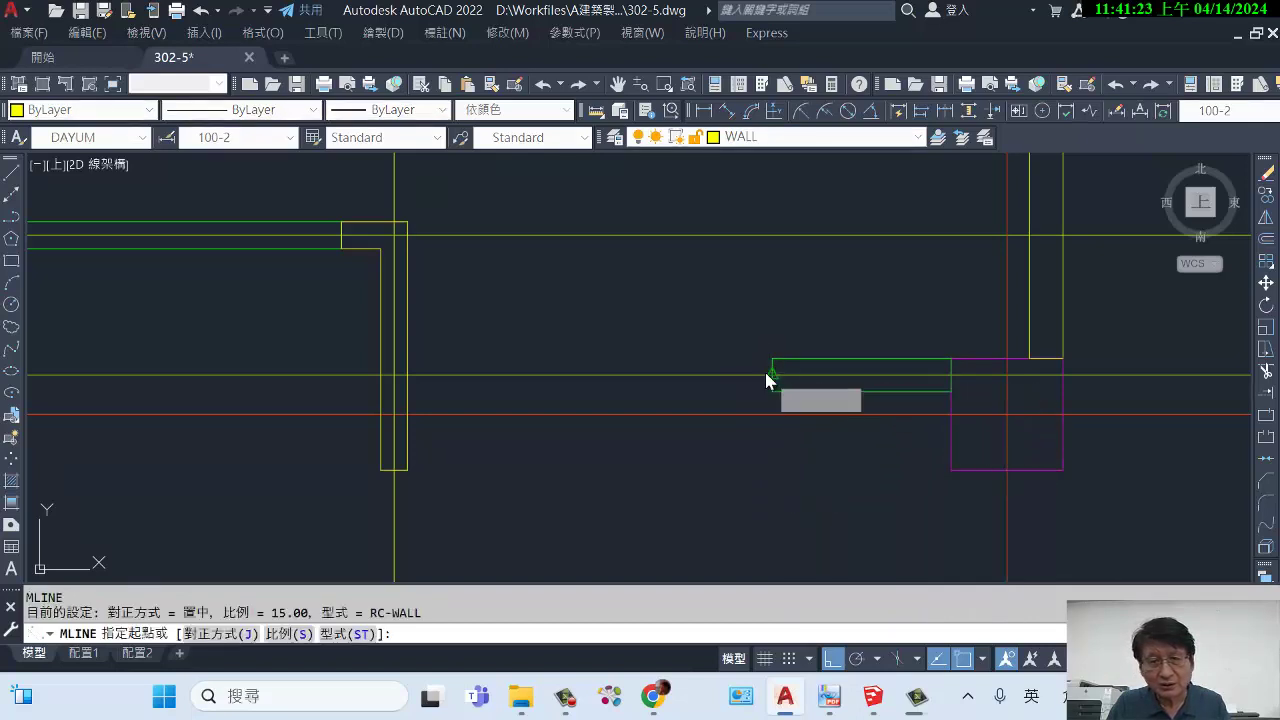
pyautogui.click(768, 379)
pyautogui.write('1')
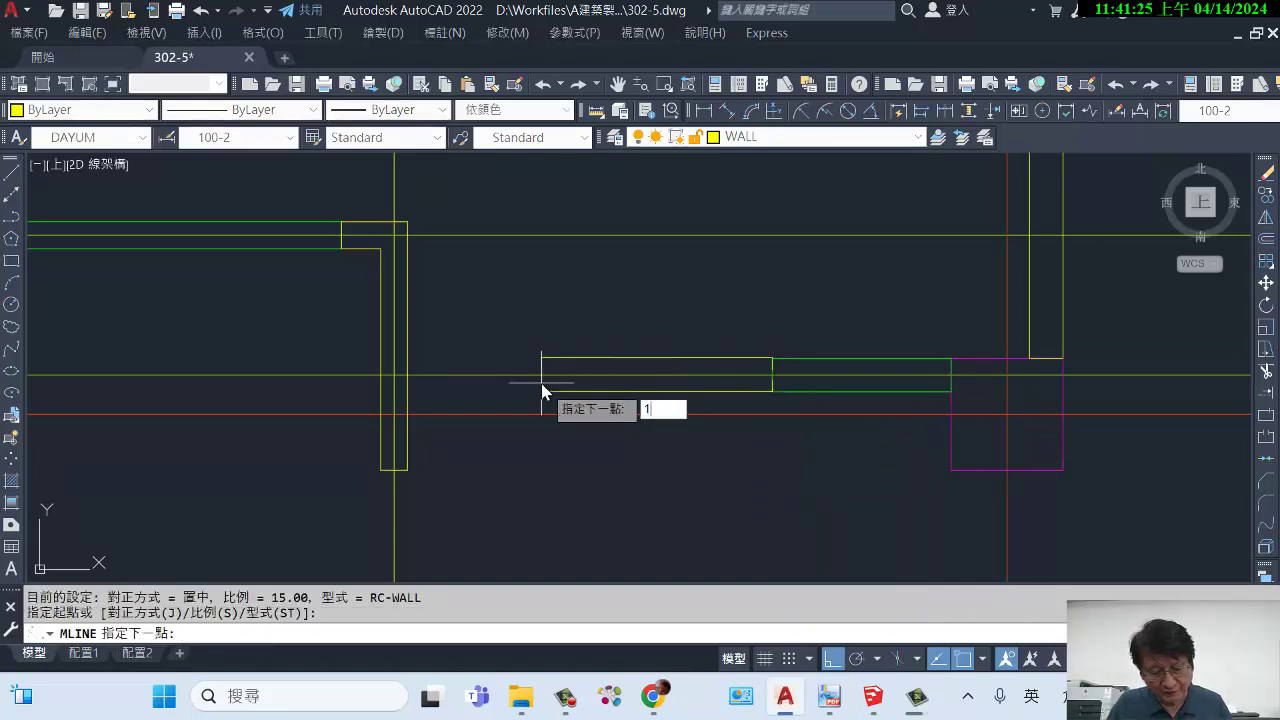
pyautogui.write('40')
pyautogui.press('Return')
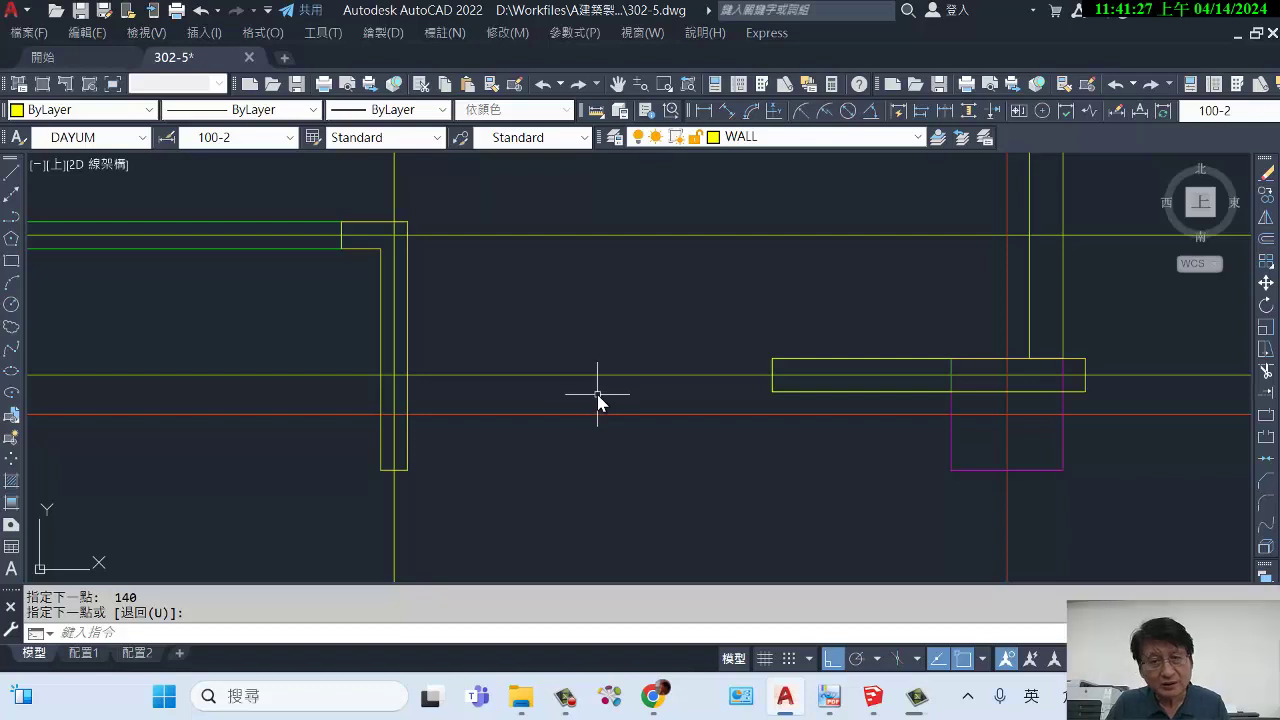
pyautogui.press('Escape')
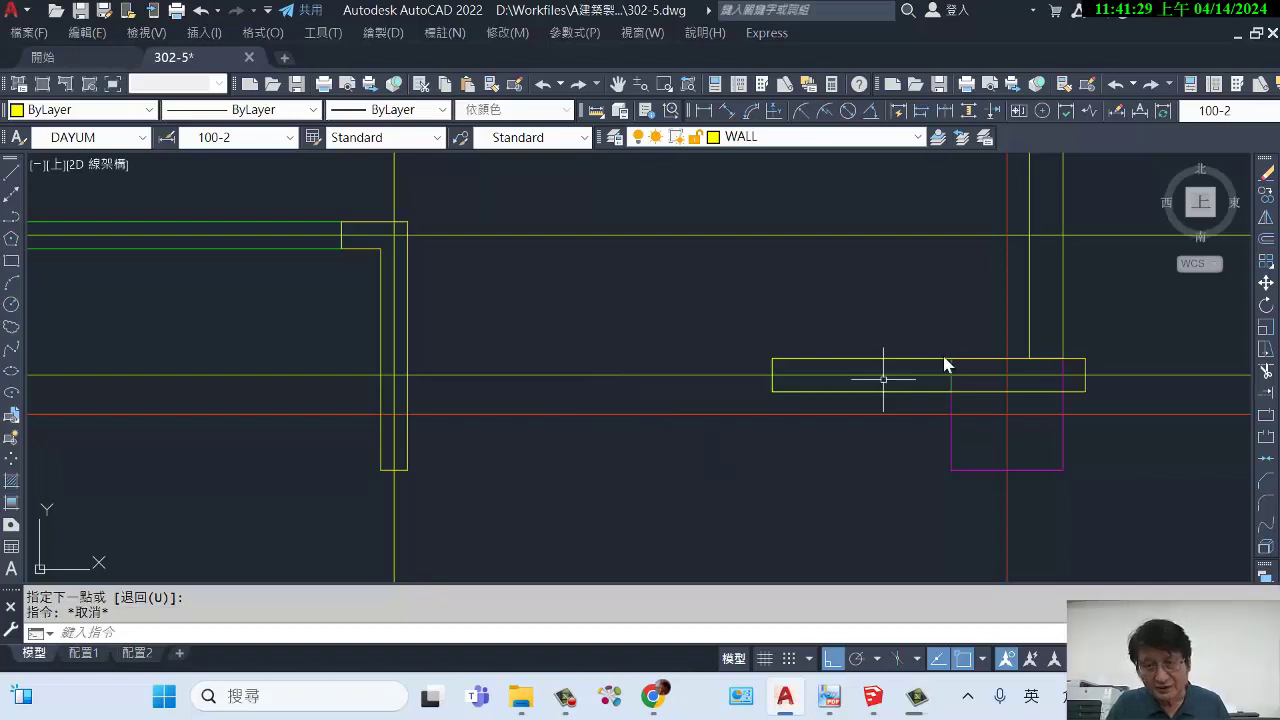
# Measure the length of the W2 multiline along its upper edge.
pyautogui.click(900, 359)
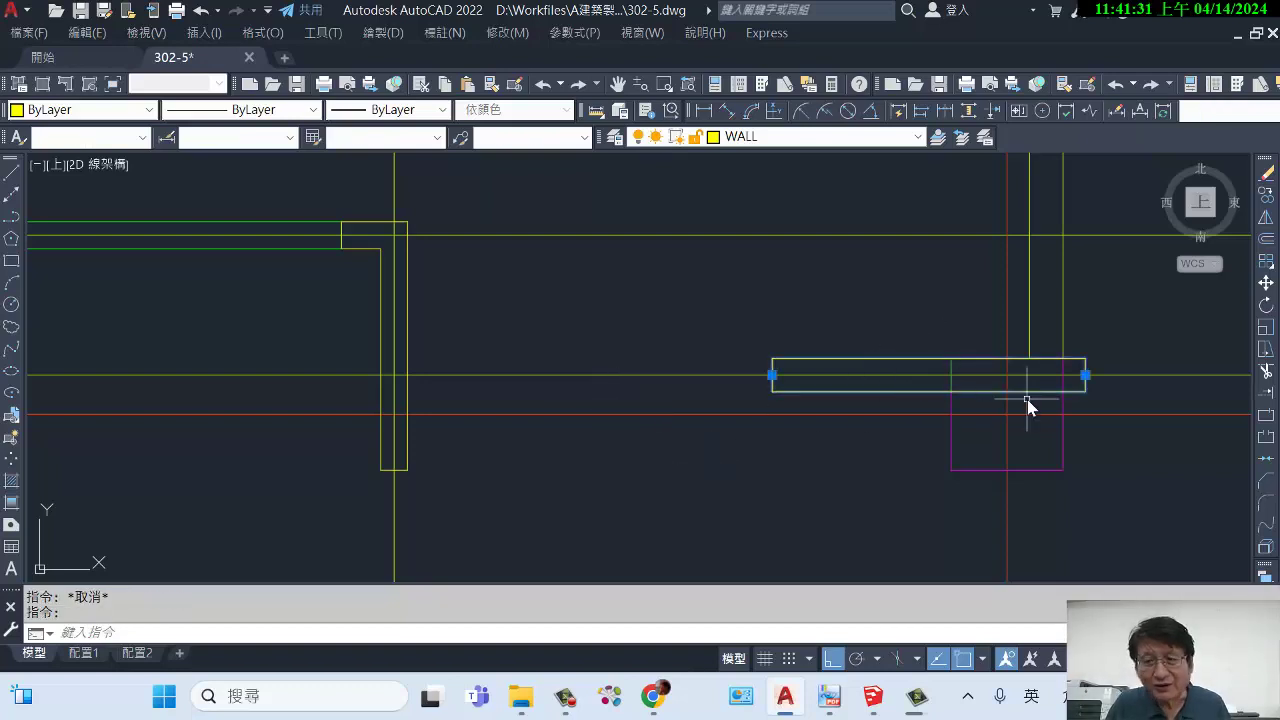
pyautogui.press('Escape')
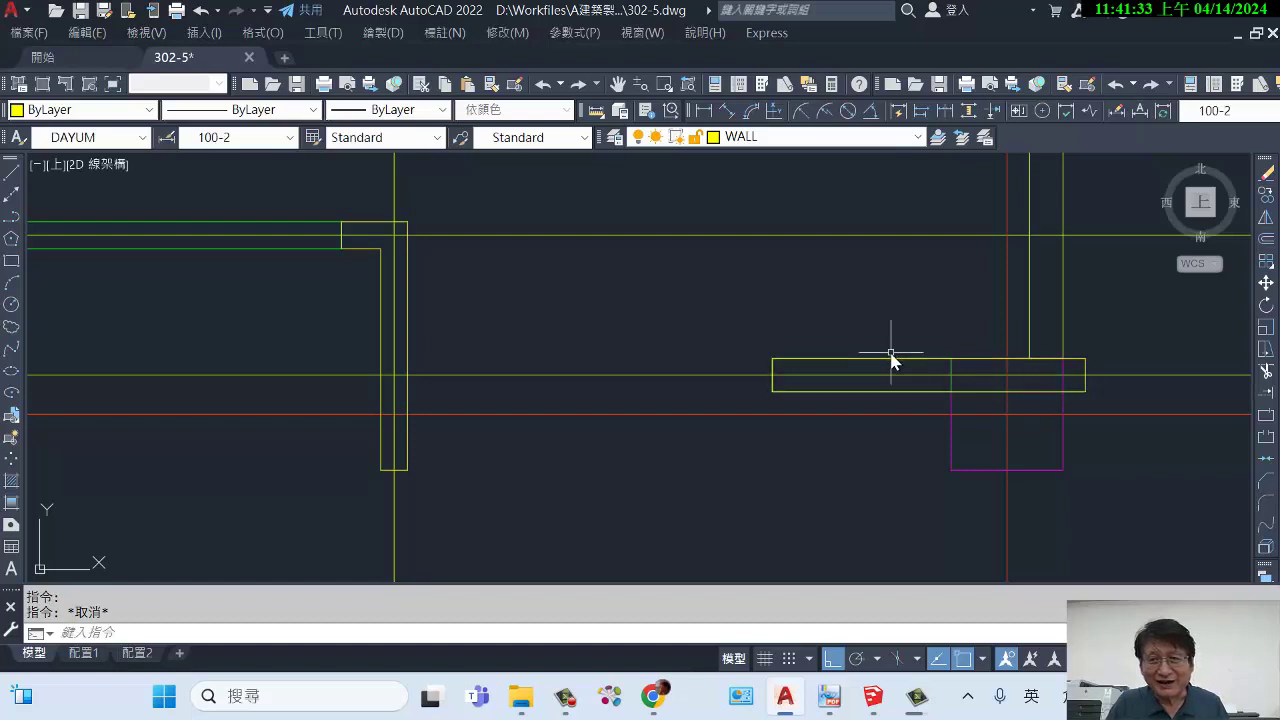
pyautogui.click(890, 358)
pyautogui.press('Escape')
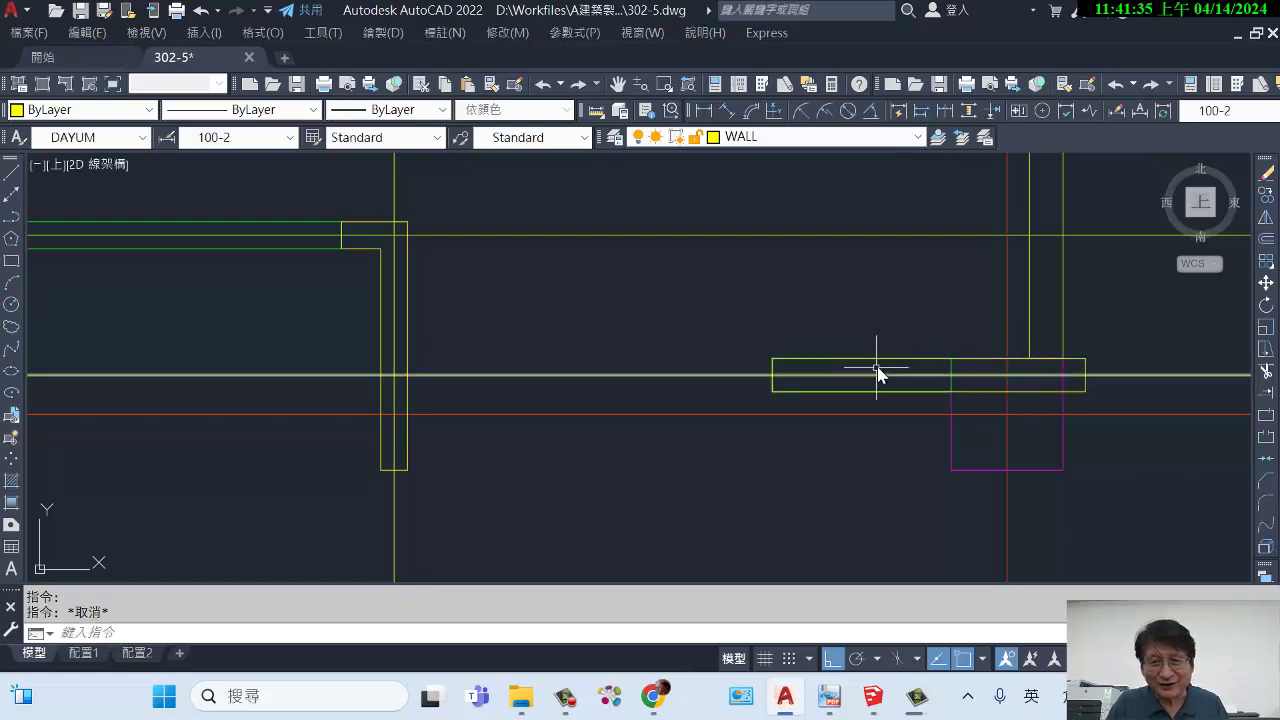
pyautogui.write('di')
pyautogui.press('Return')
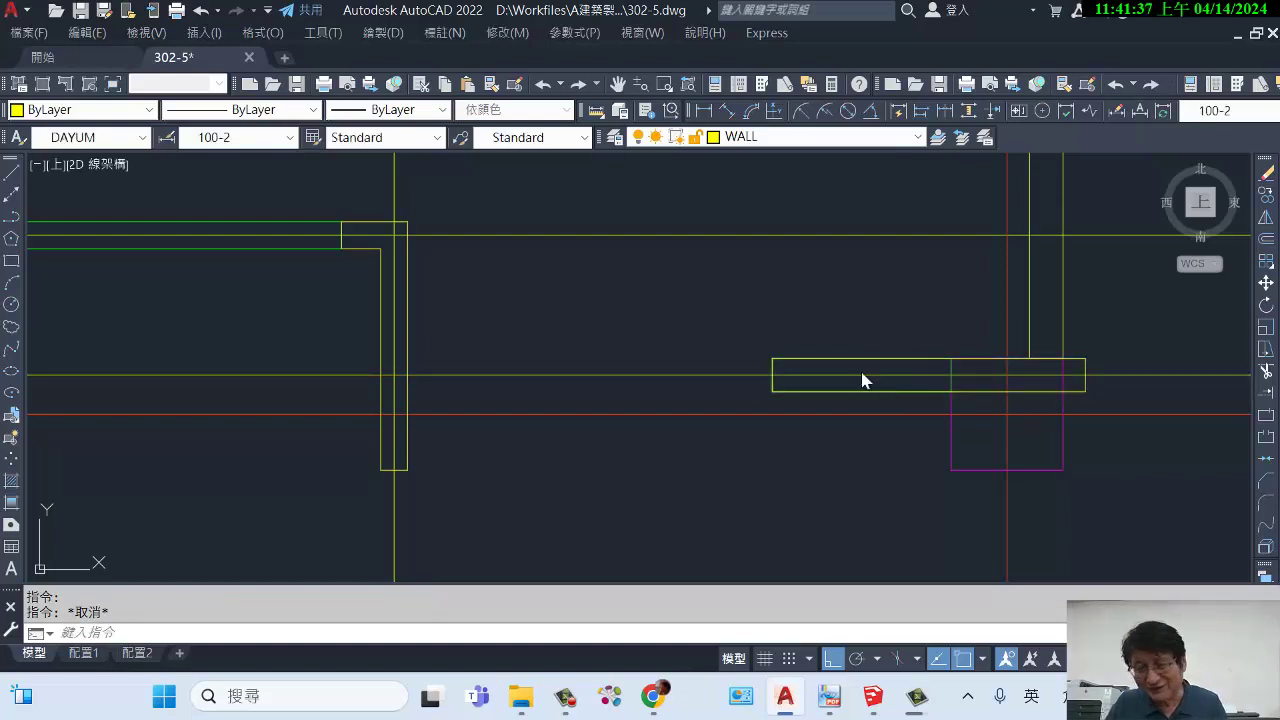
pyautogui.click(776, 362)
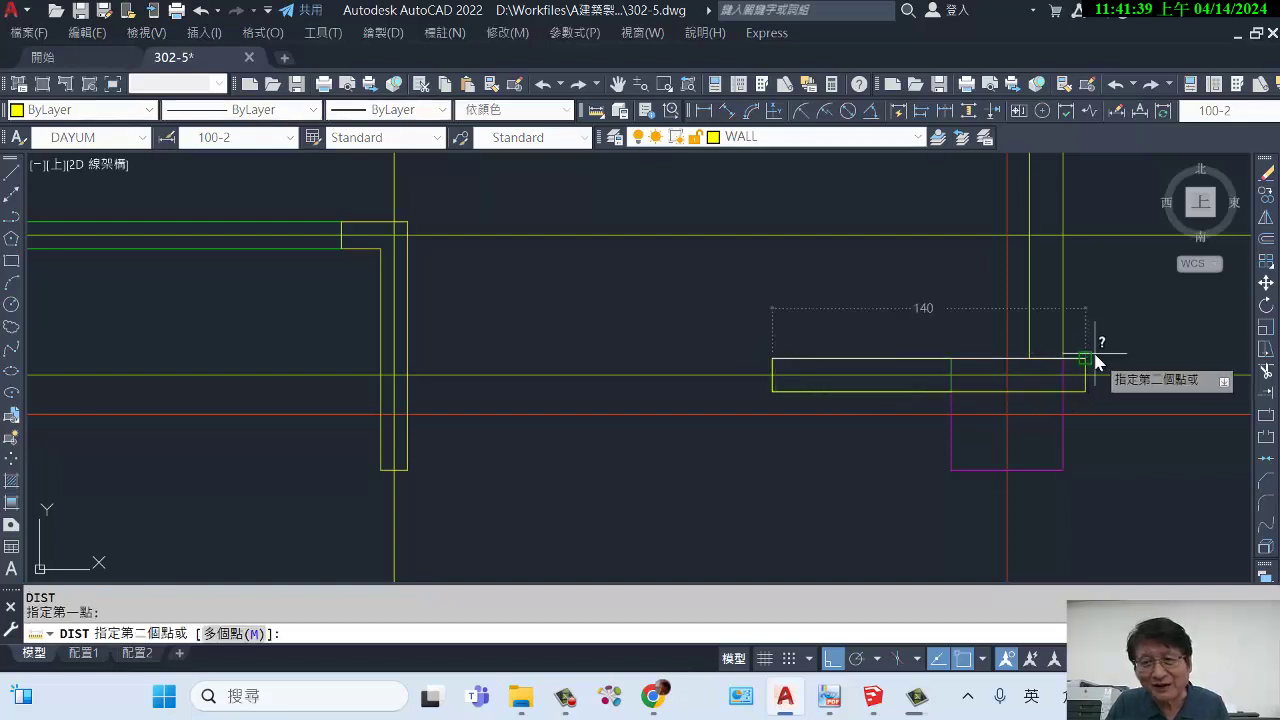
pyautogui.press('Escape')
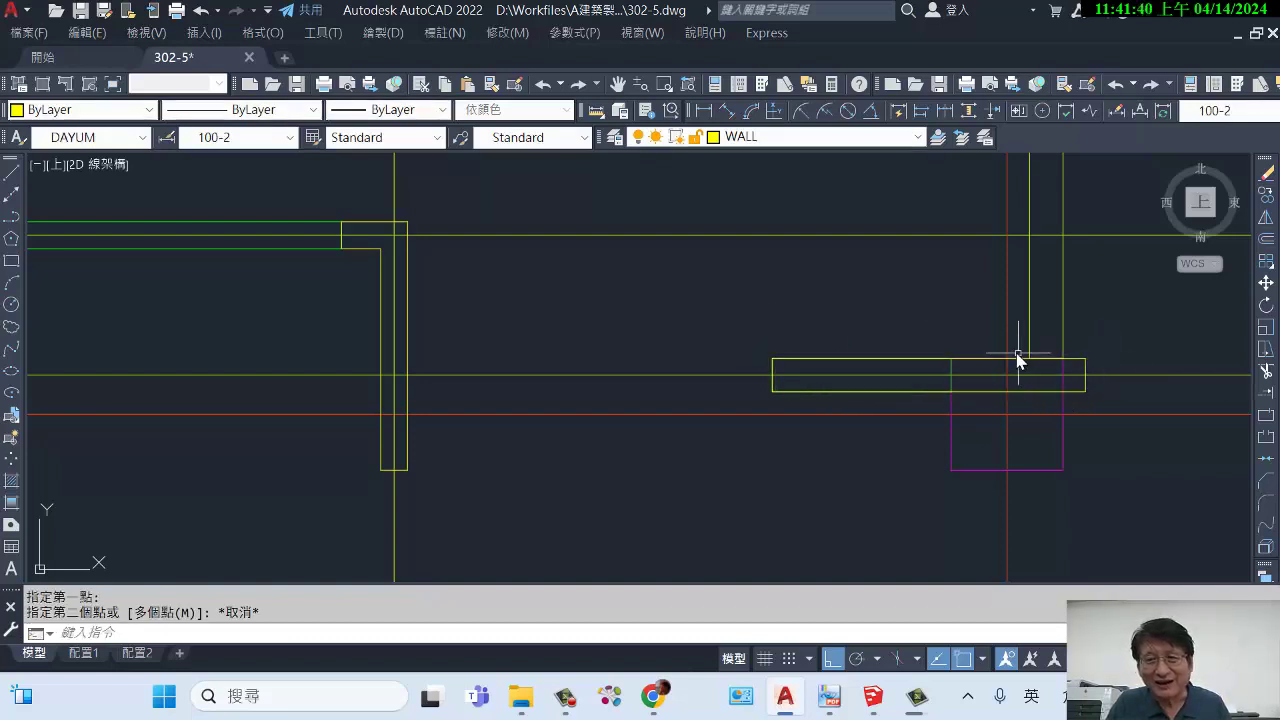
# Move the W2 multiline left so its right end meets the left end of the green opening beside the column.
pyautogui.click(901, 359)
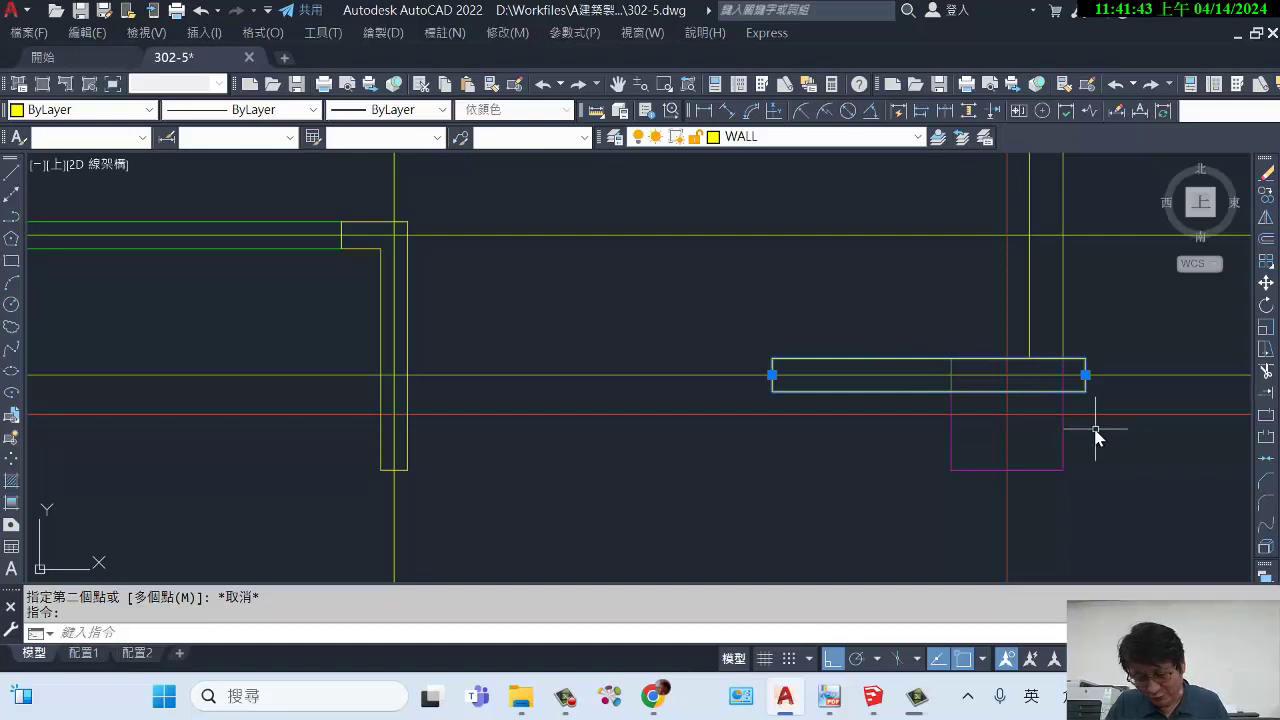
pyautogui.write('m')
pyautogui.press('Return')
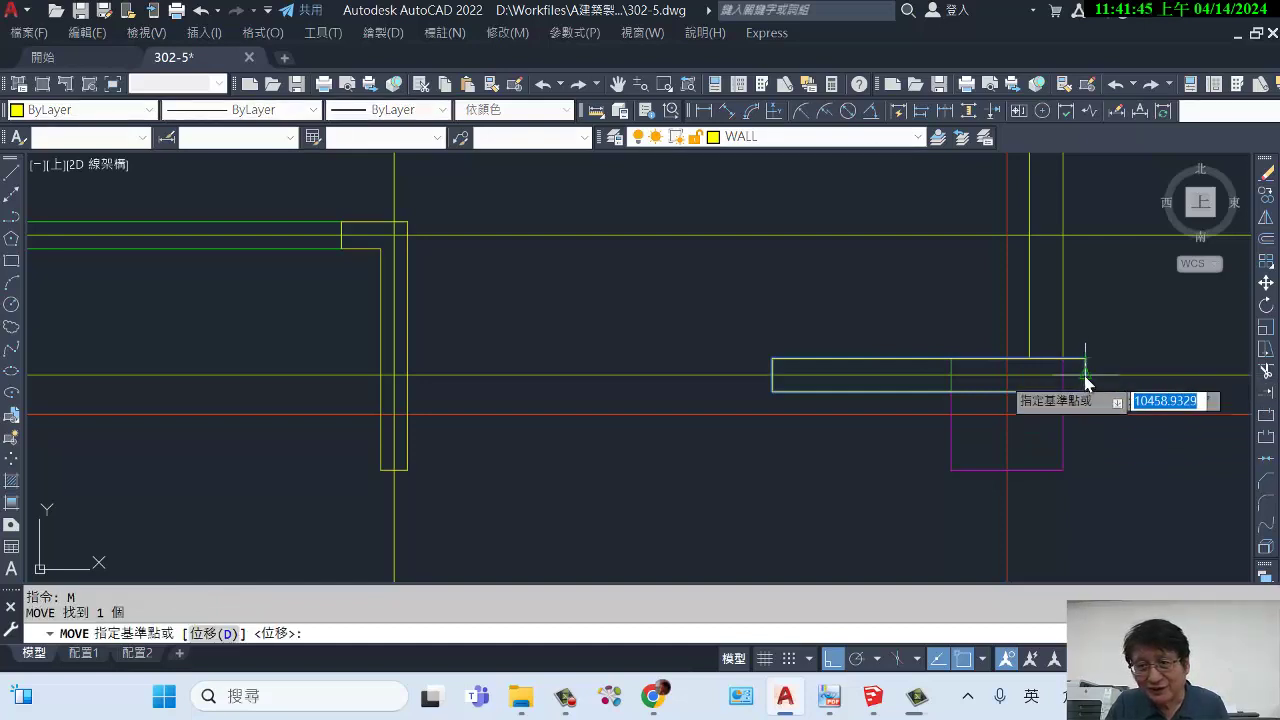
pyautogui.click(1085, 376)
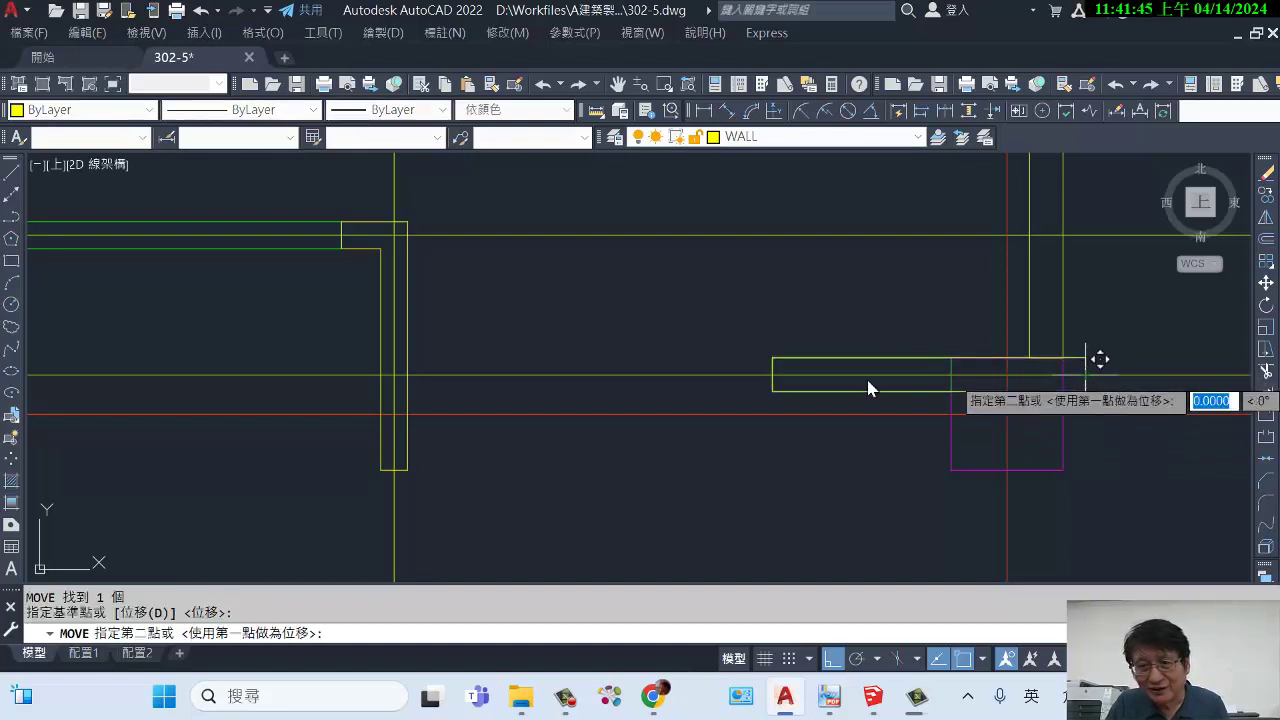
pyautogui.click(773, 378)
pyautogui.press('Return')
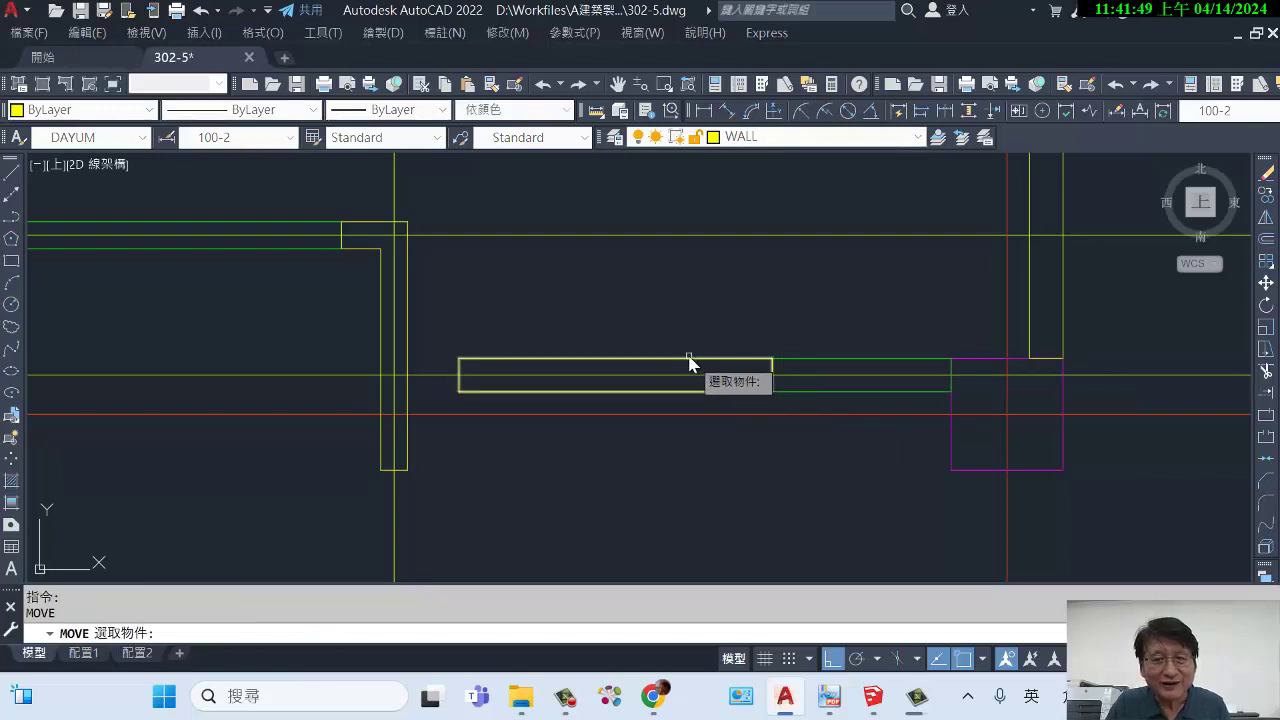
# Assign the W2 window multiline to the DW layer.
pyautogui.click(688, 358)
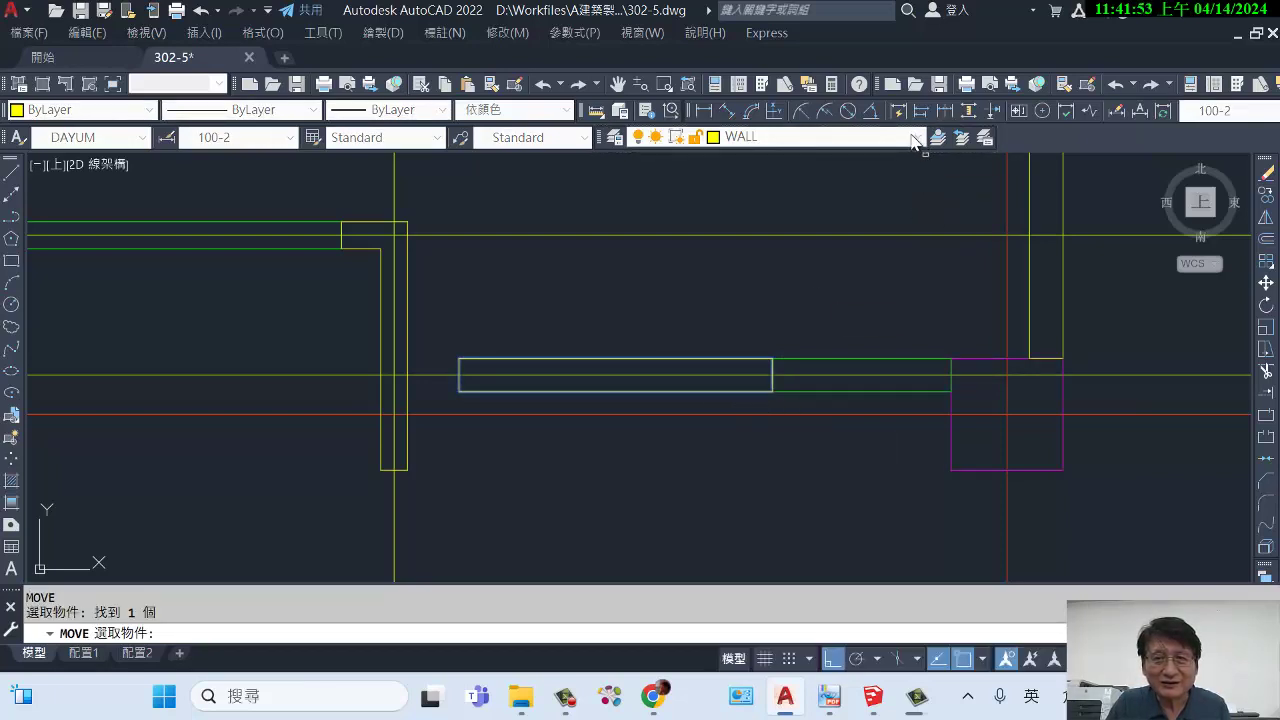
pyautogui.press('Escape')
pyautogui.click(701, 360)
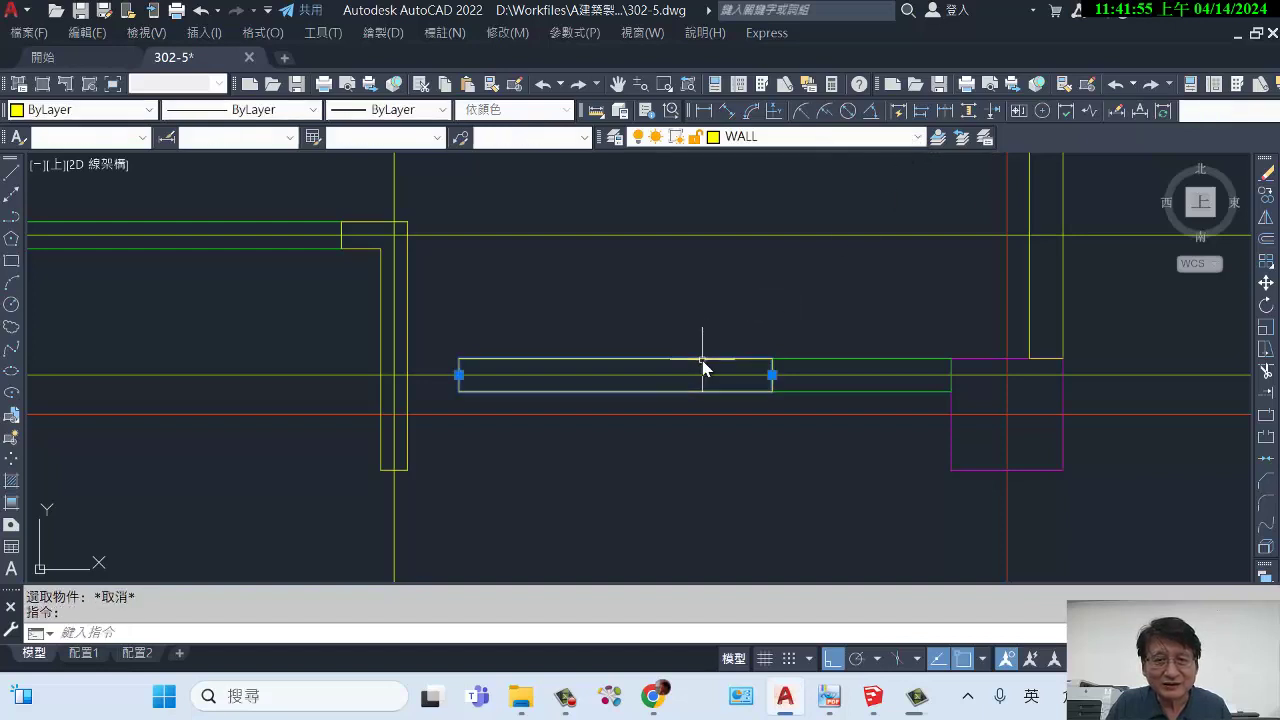
pyautogui.click(905, 137)
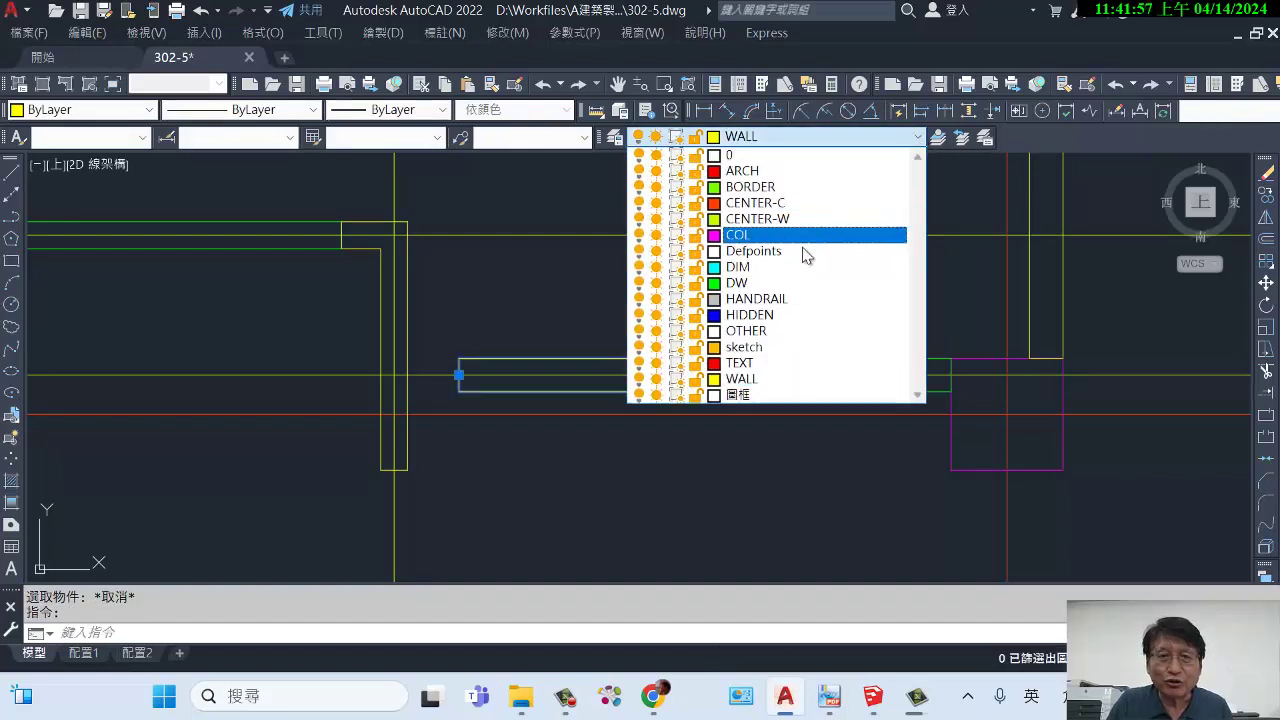
pyautogui.click(788, 283)
pyautogui.press('Escape')
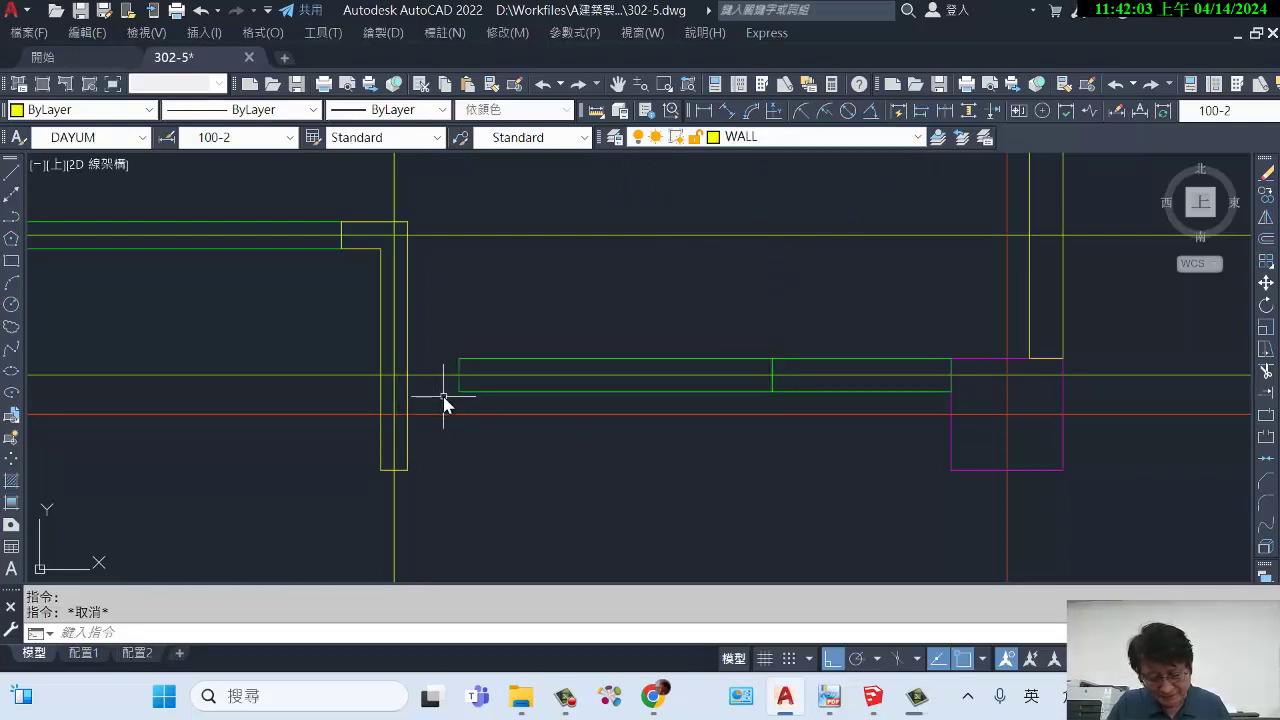
# Measure the gap between W2's left end and the face of the L-shaped wall.
pyautogui.write('di')
pyautogui.press('Return')
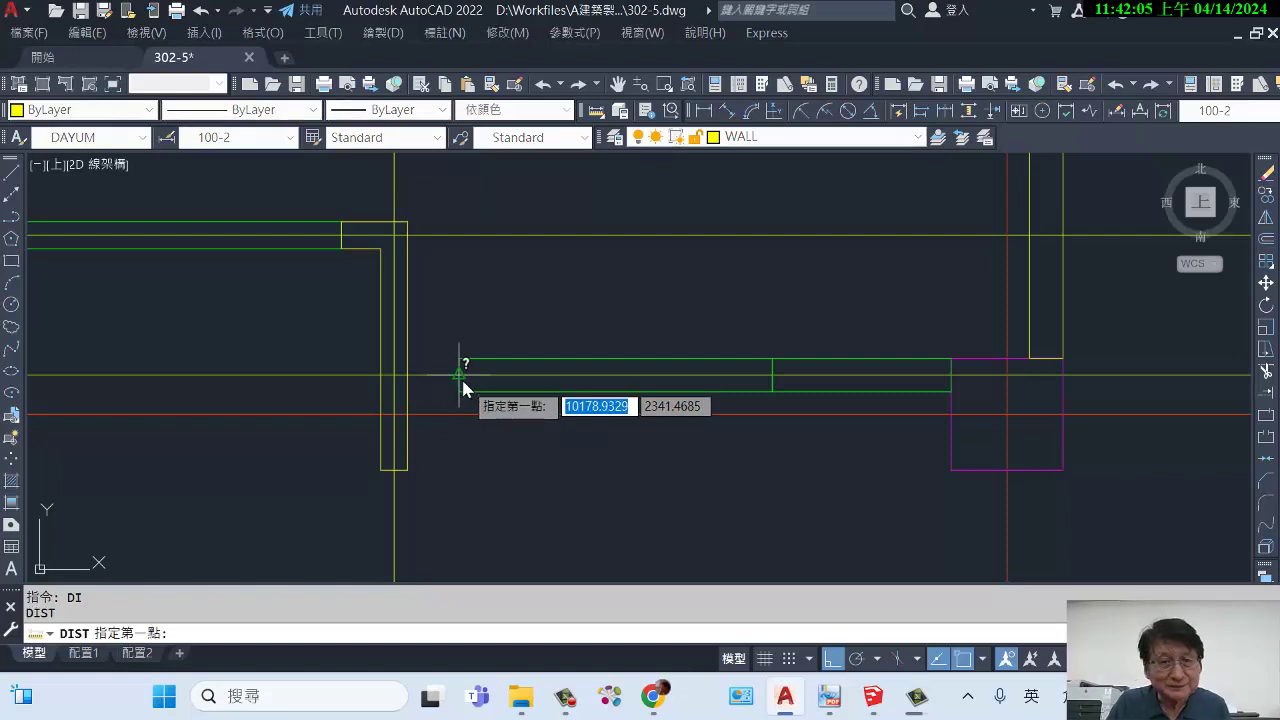
pyautogui.click(459, 375)
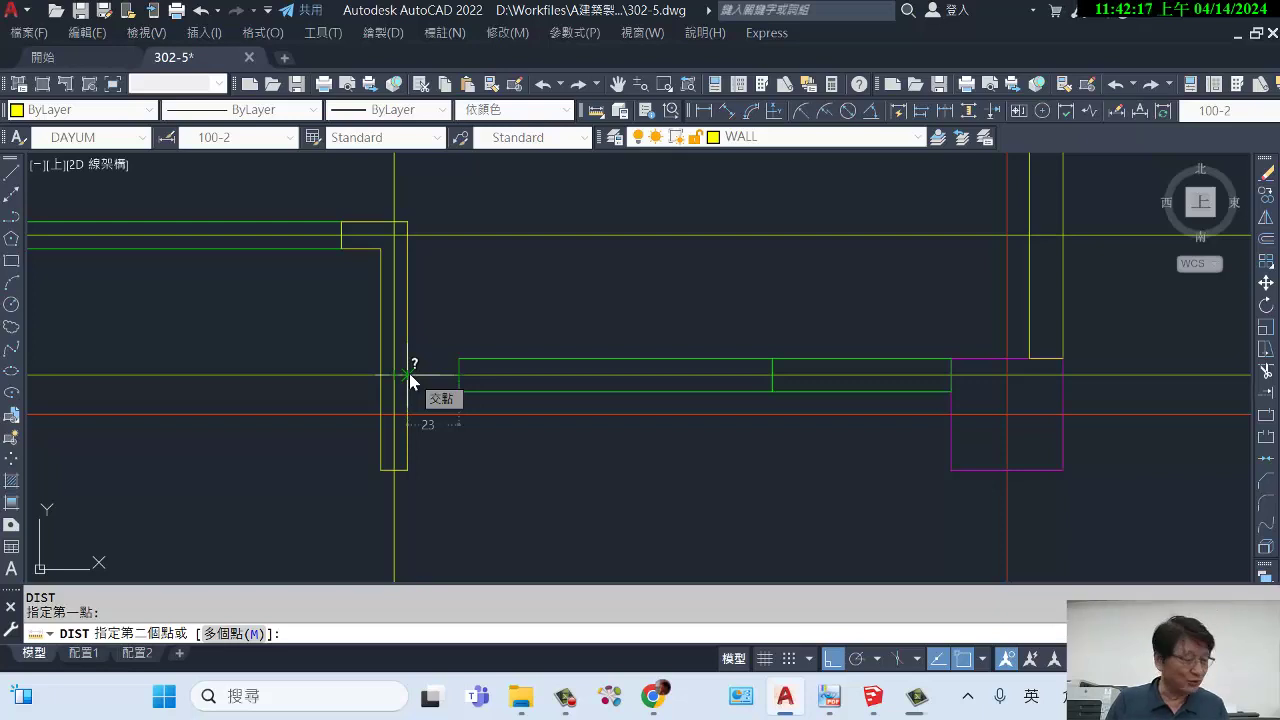
pyautogui.press('Escape')
# Draw a 12.5-long wall multiline along the centreline from the L-shaped wall's right face toward W2.
pyautogui.write('ml')
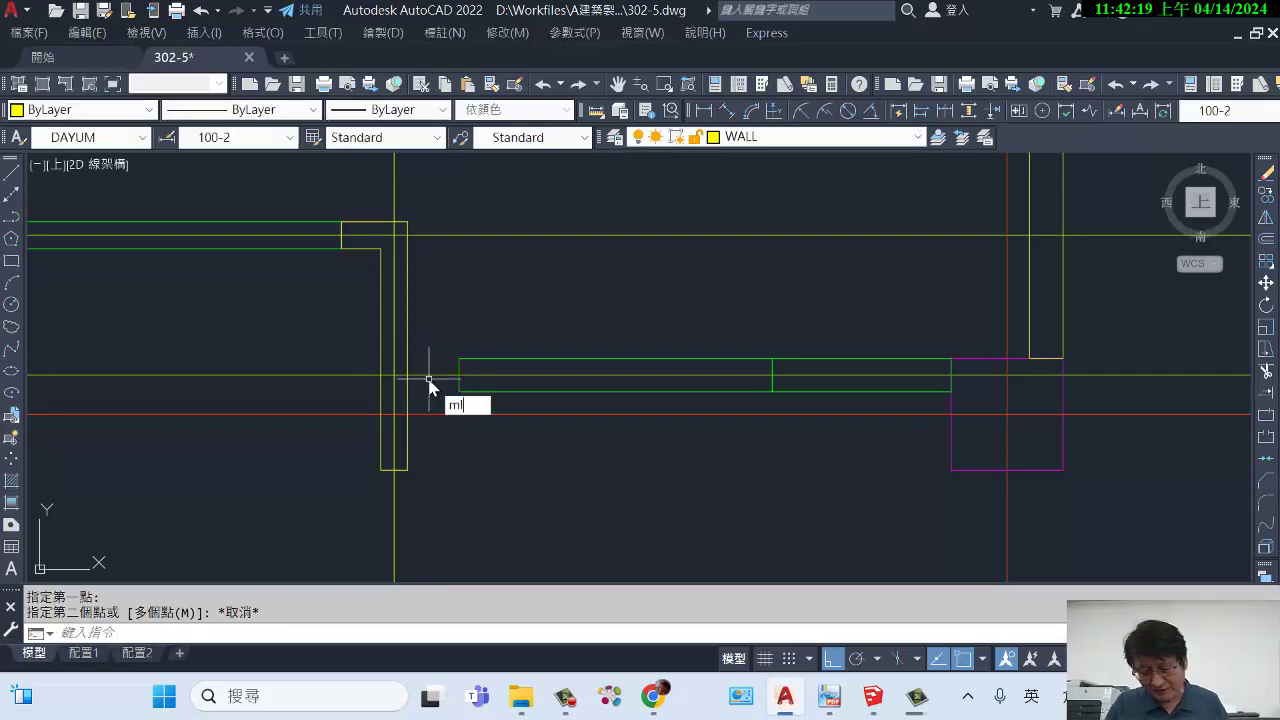
pyautogui.press('Return')
pyautogui.click(410, 382)
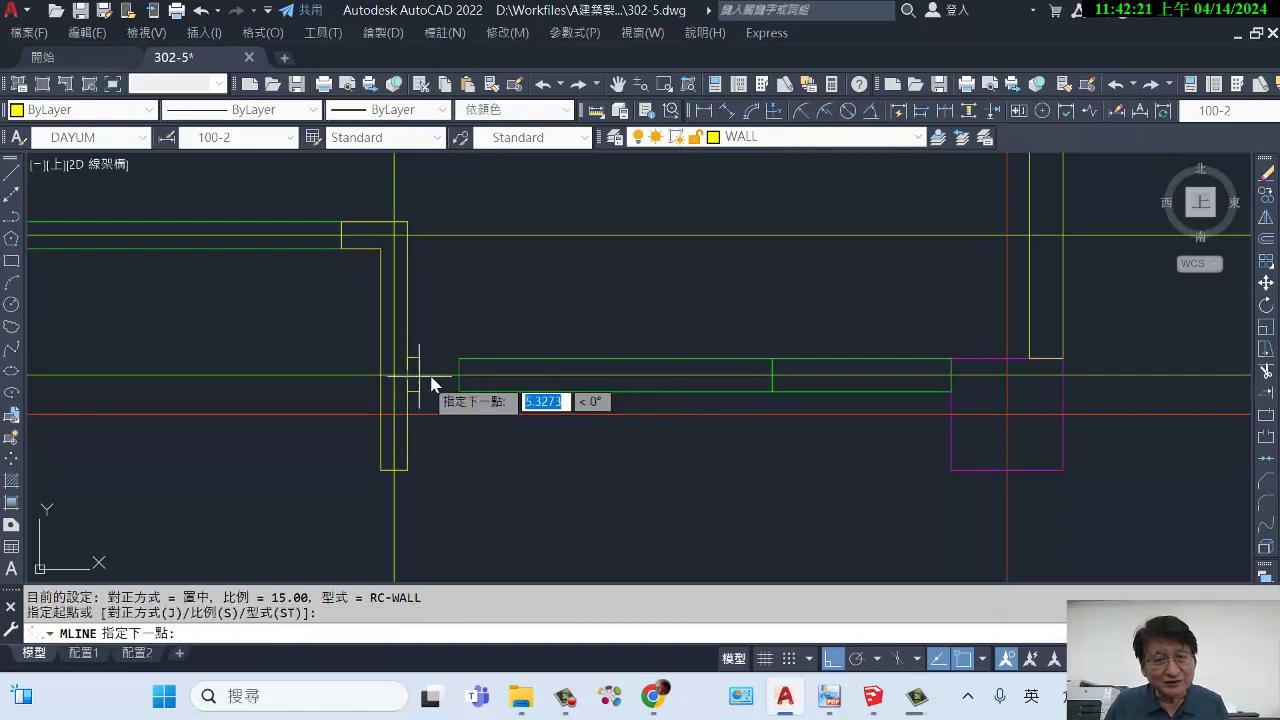
pyautogui.write('12.5')
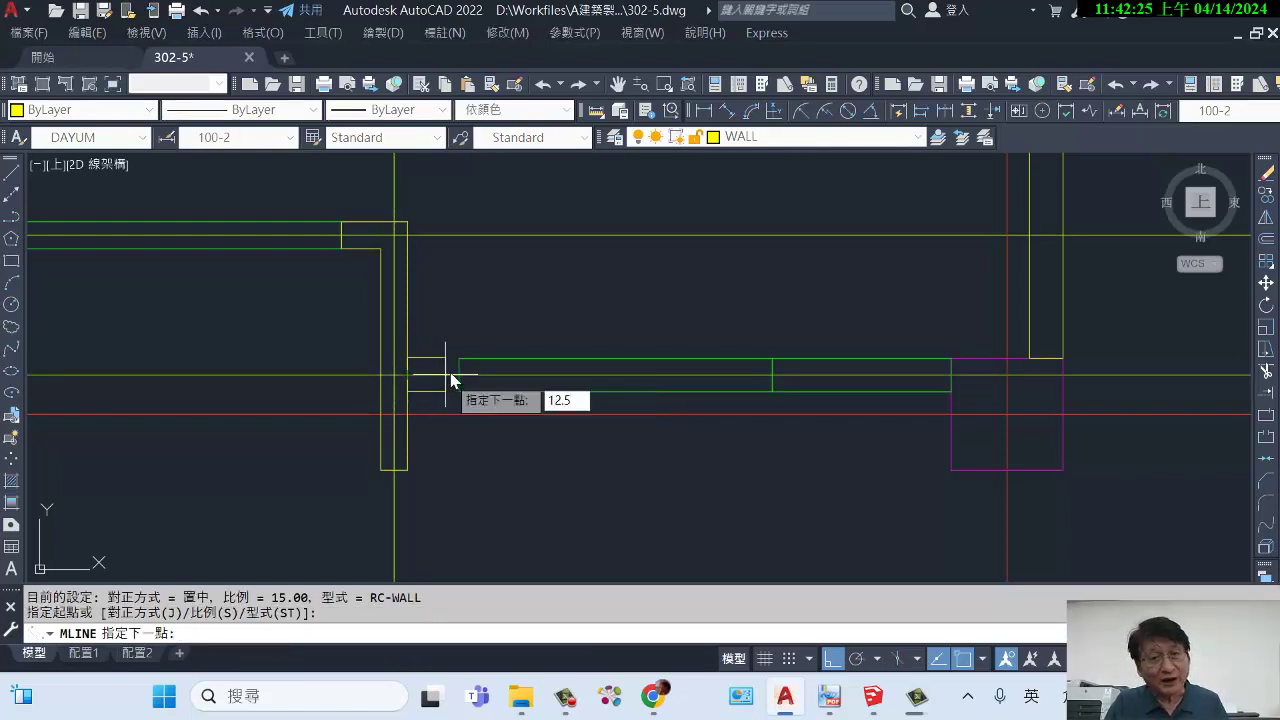
pyautogui.press('Return')
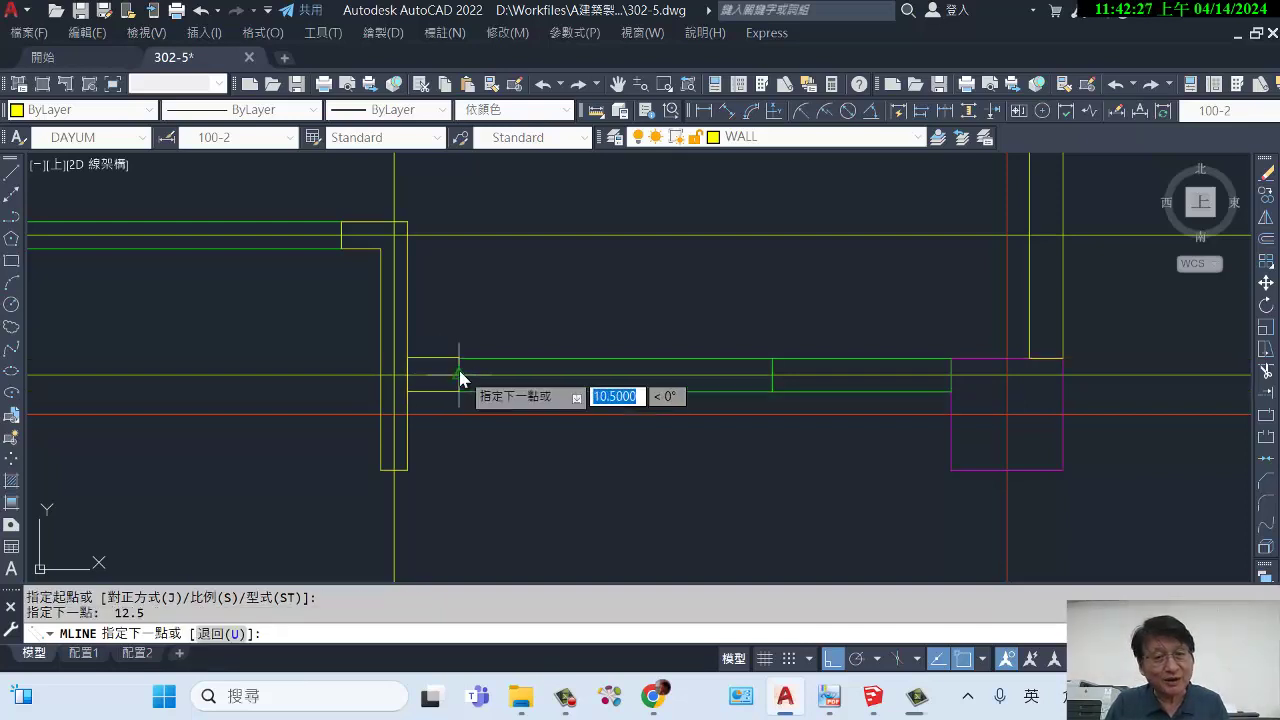
pyautogui.press('Return')
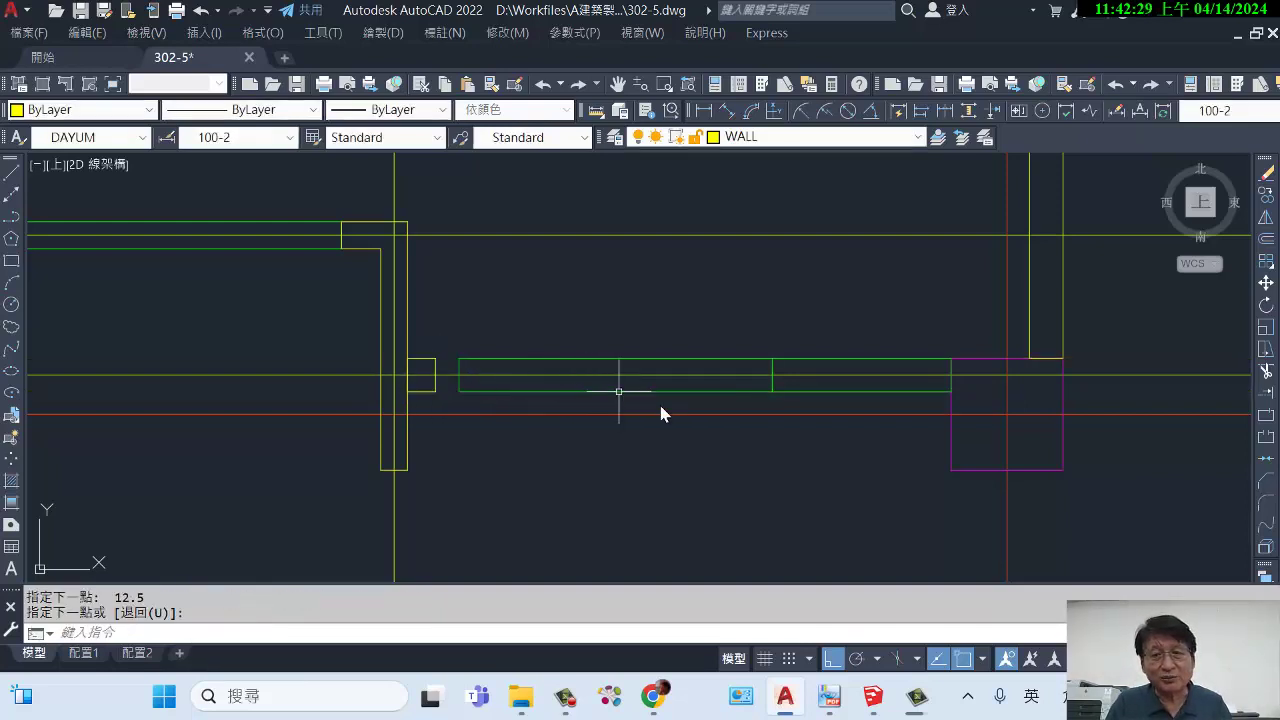
# Move the W2 multiline left so its left end meets the right end of the short wall piece.
pyautogui.write('m')
pyautogui.press('Return')
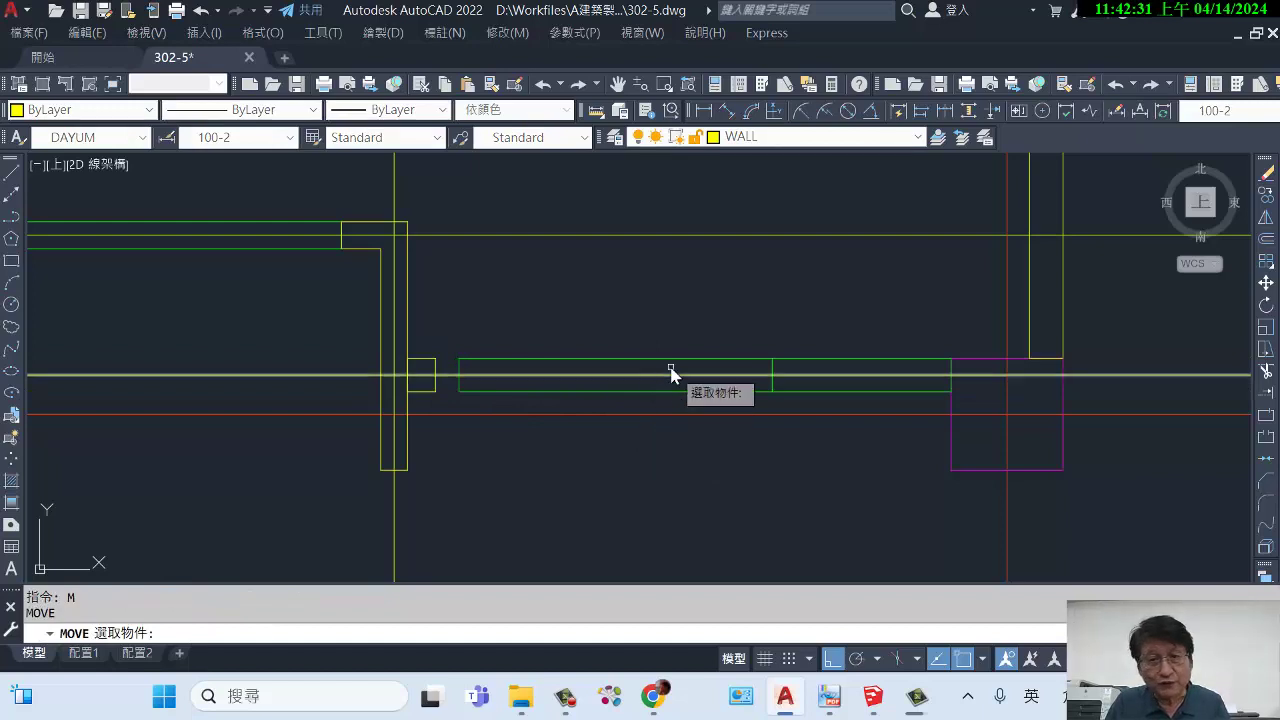
pyautogui.click(671, 360)
pyautogui.press('Return')
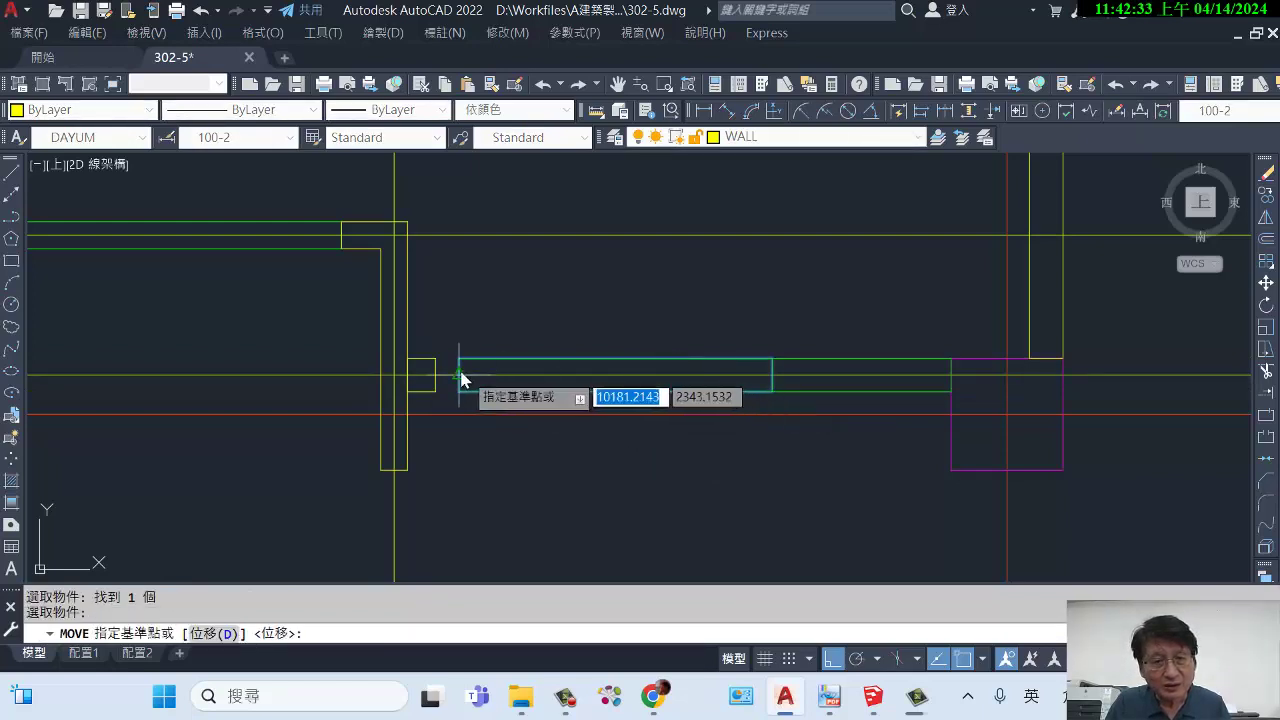
pyautogui.click(459, 376)
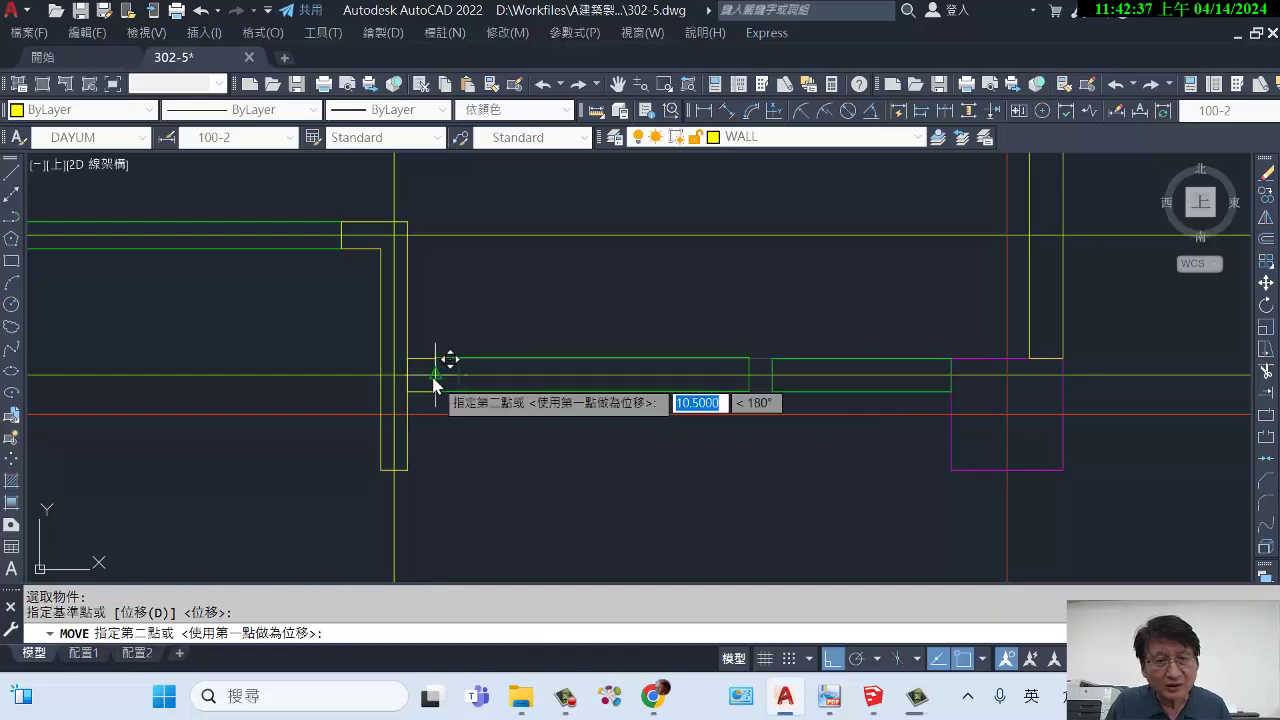
pyautogui.press('Escape')
# Copy the short wall piece from its left midpoint to the right end of W2.
pyautogui.write('co')
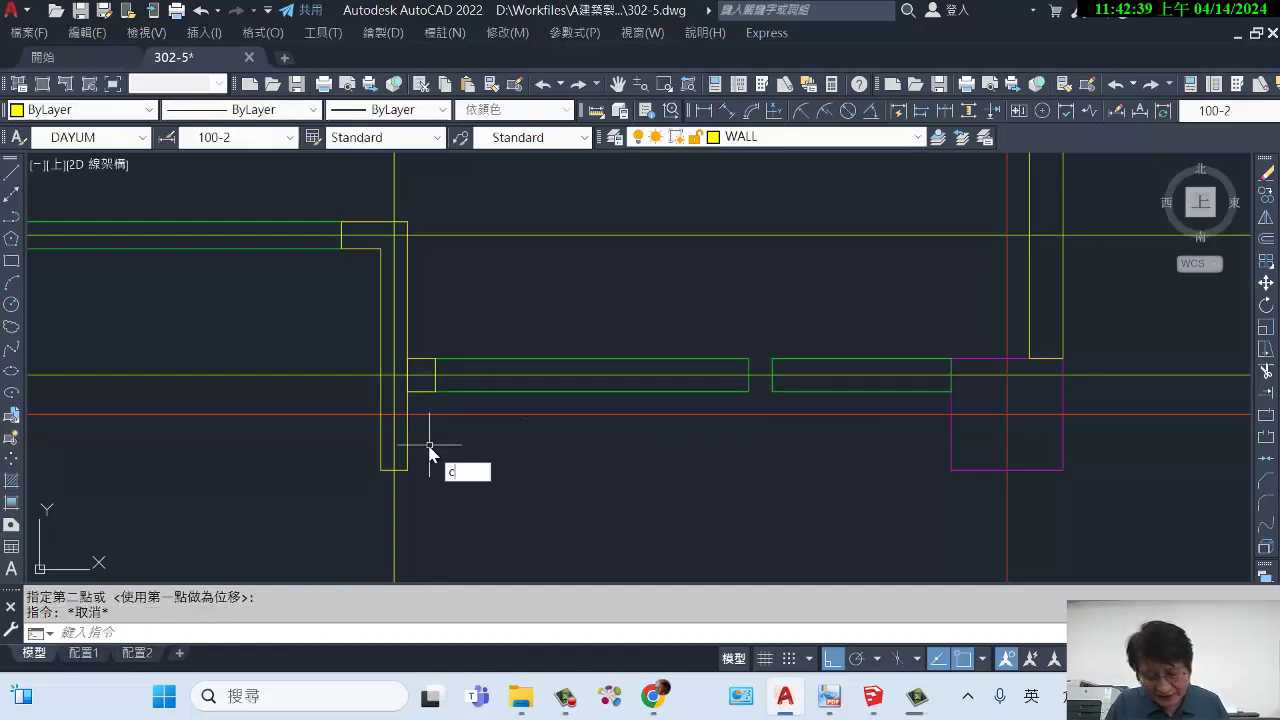
pyautogui.press('Return')
pyautogui.click(425, 368)
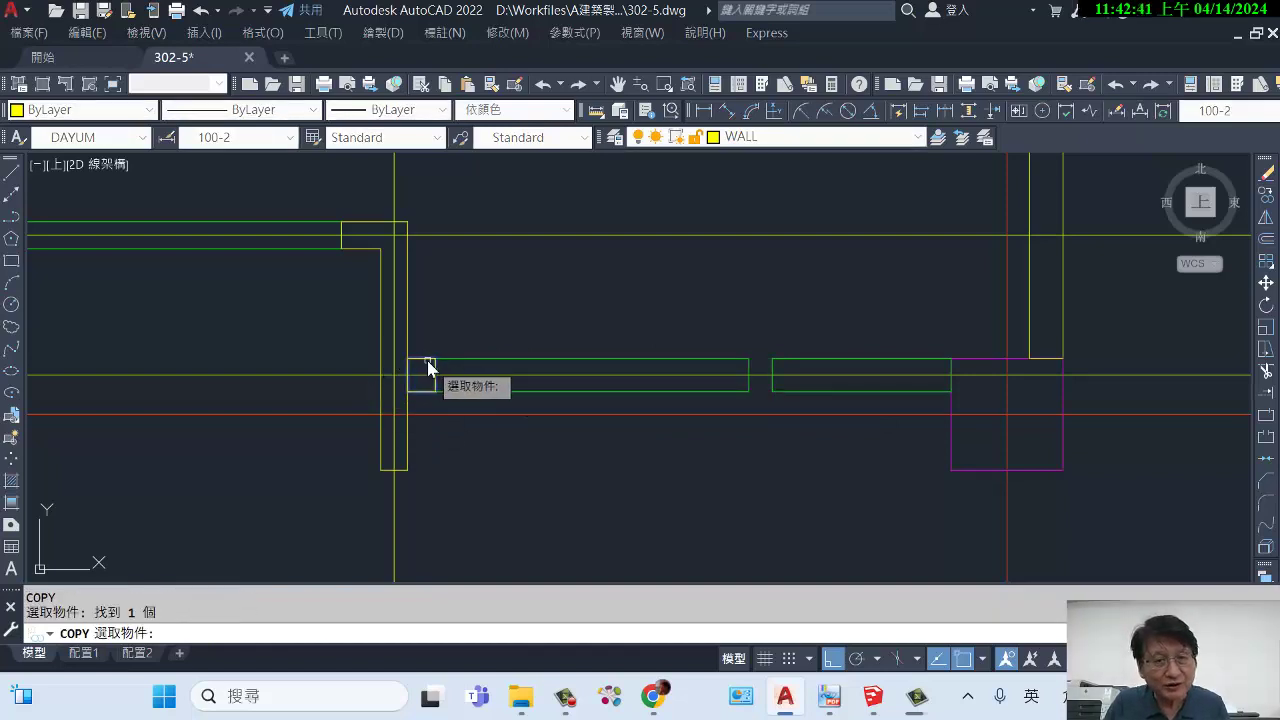
pyautogui.press('Return')
pyautogui.click(408, 375)
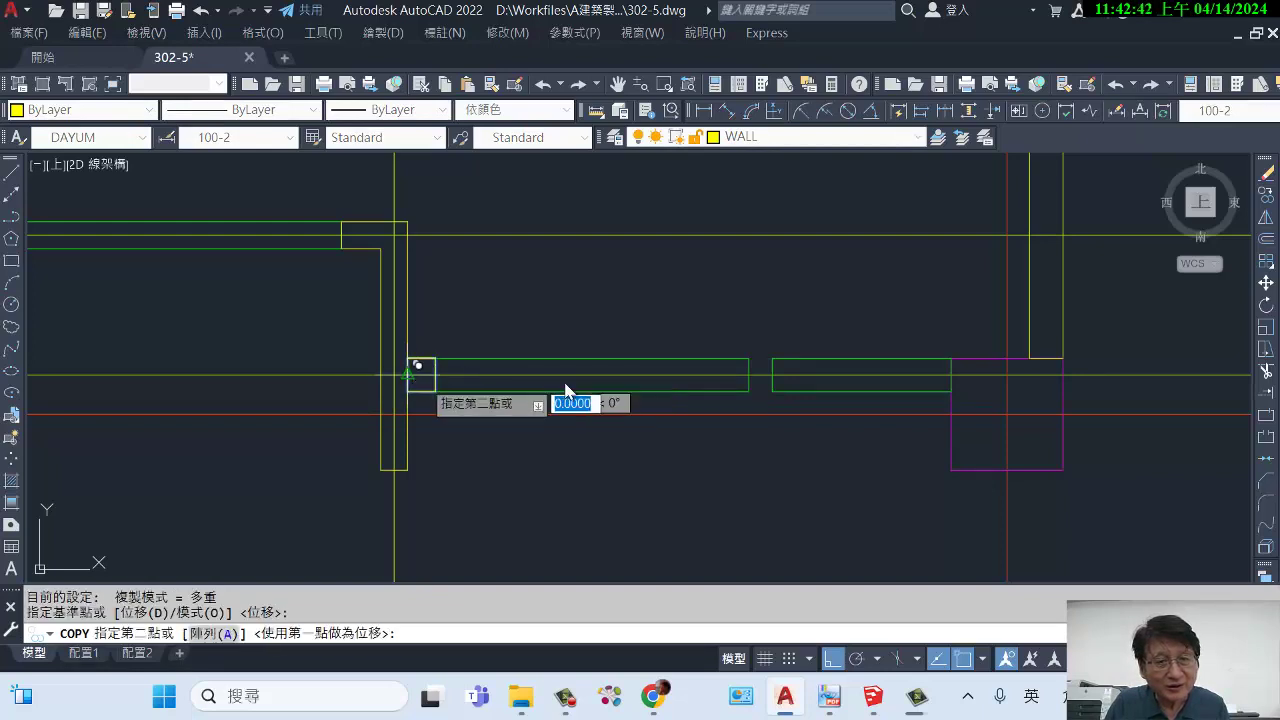
pyautogui.click(748, 375)
pyautogui.press('Escape')
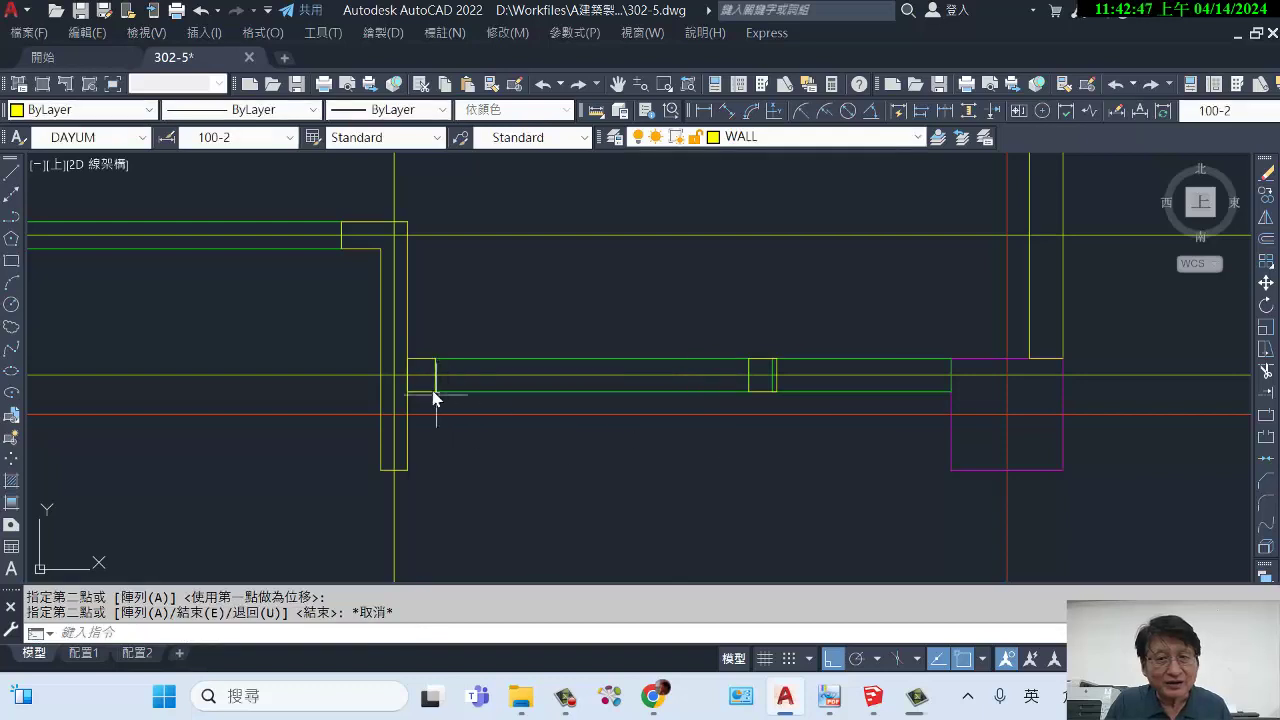
pyautogui.click(432, 365)
pyautogui.press('Escape')
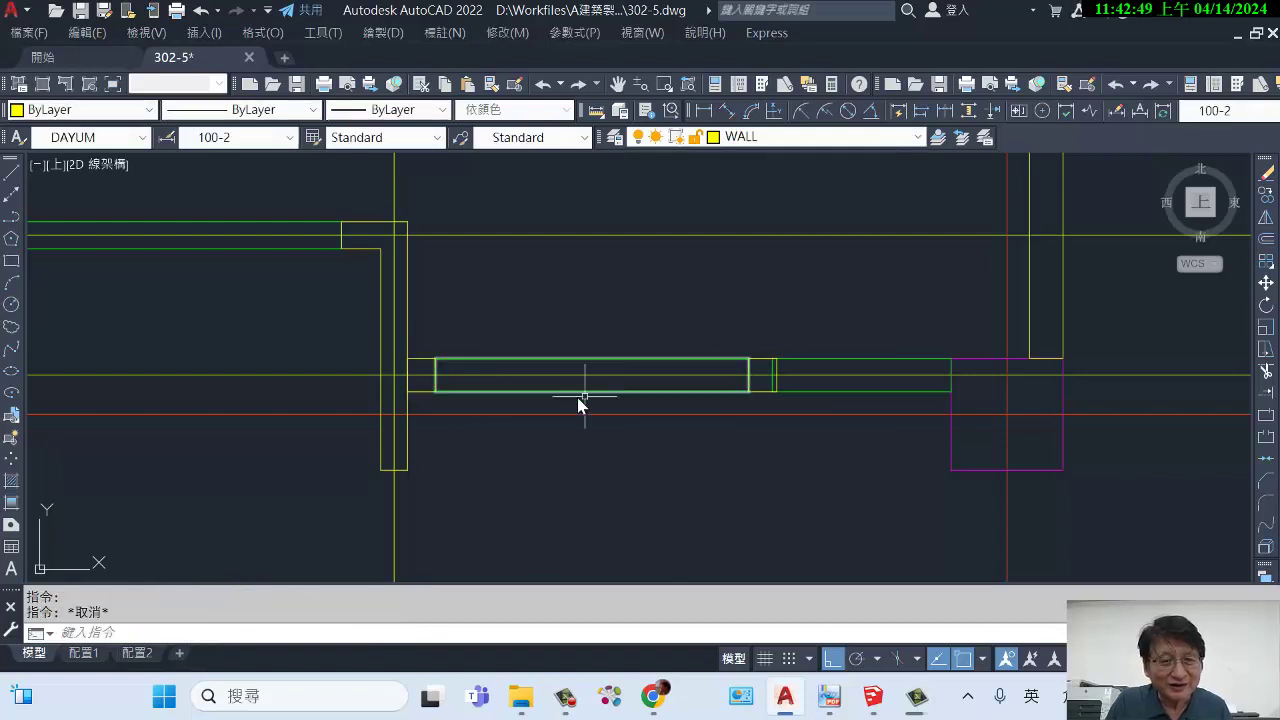
# Check the distances along the upper edge of the left short wall piece and across window W2.
pyautogui.write('di')
pyautogui.press('space')
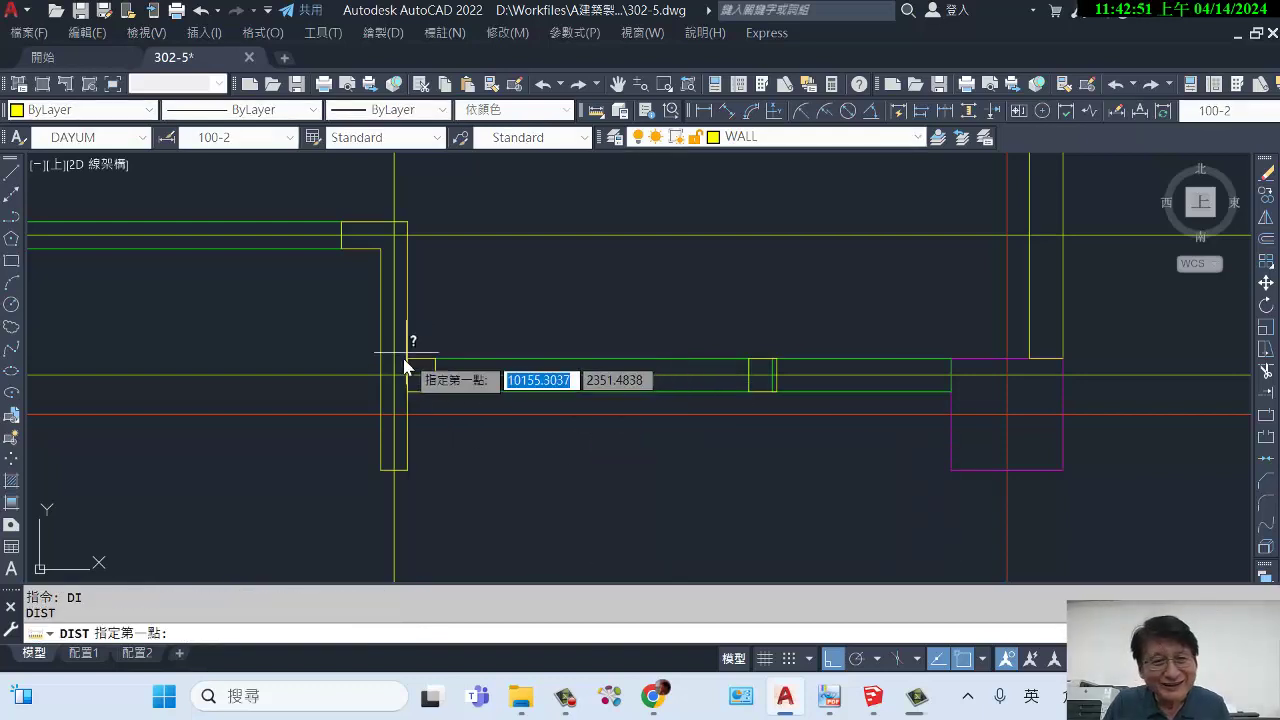
pyautogui.click(436, 359)
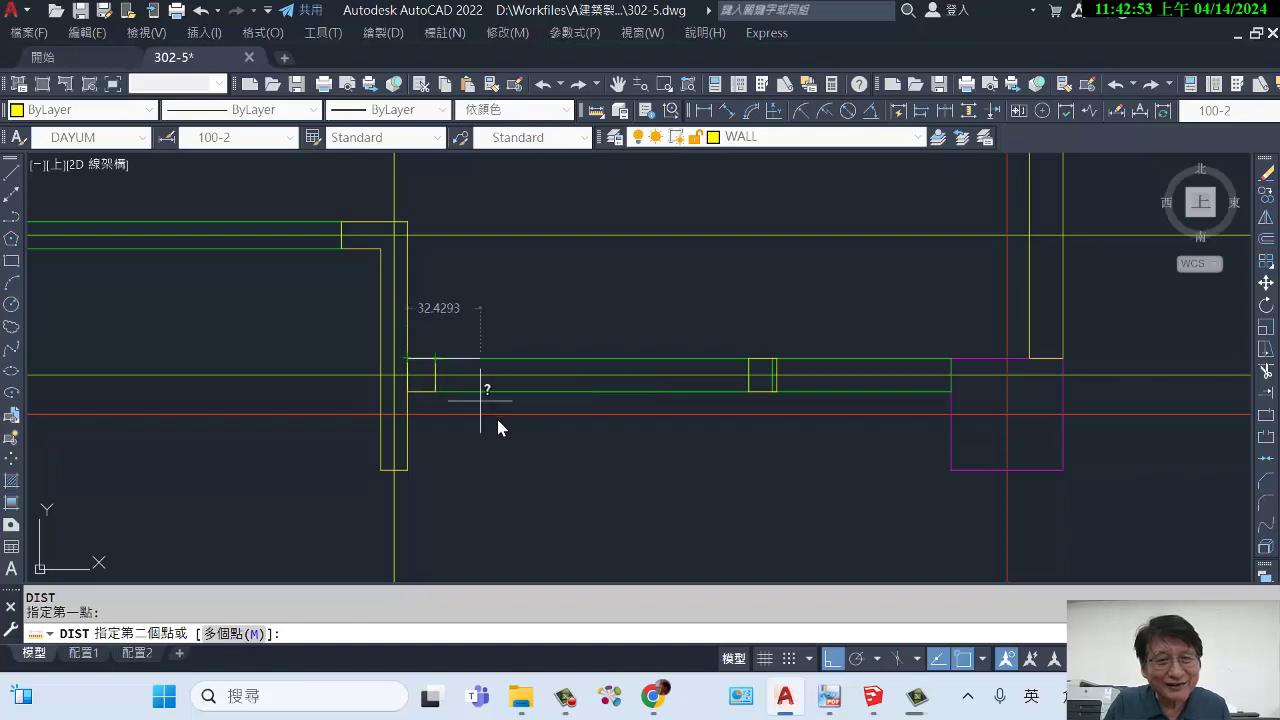
pyautogui.click(503, 400)
pyautogui.press('space')
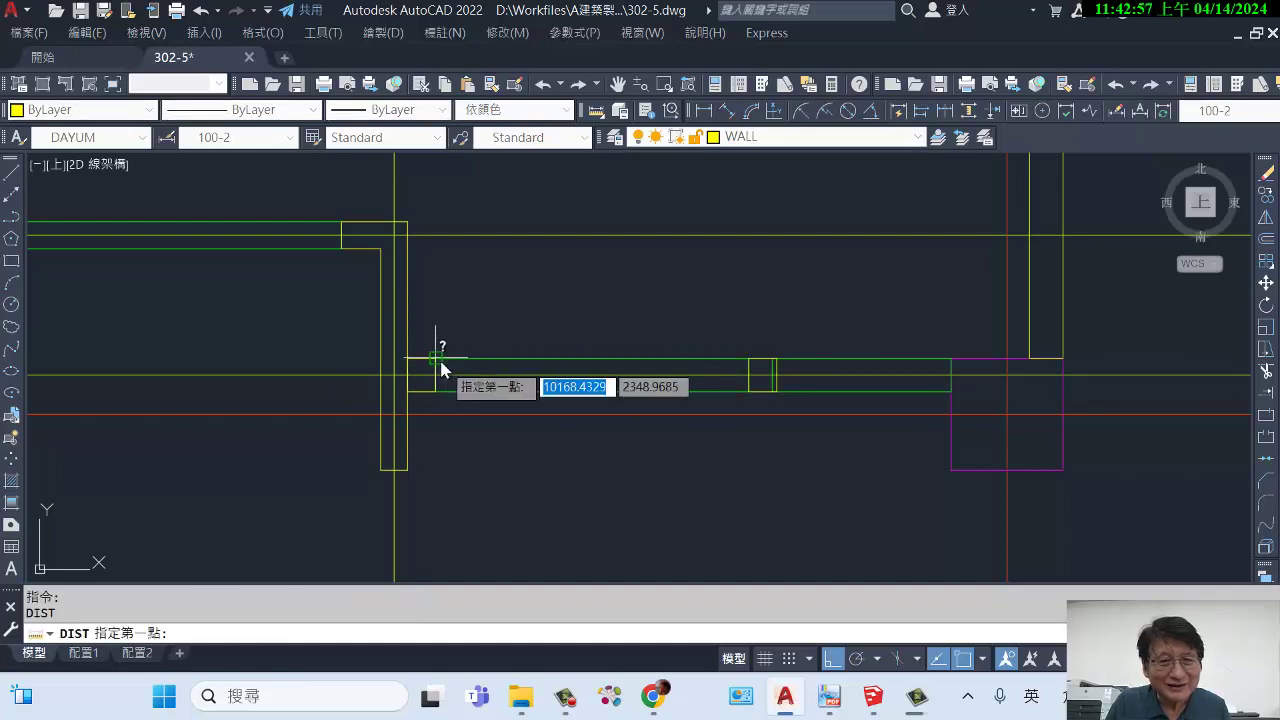
pyautogui.click(439, 357)
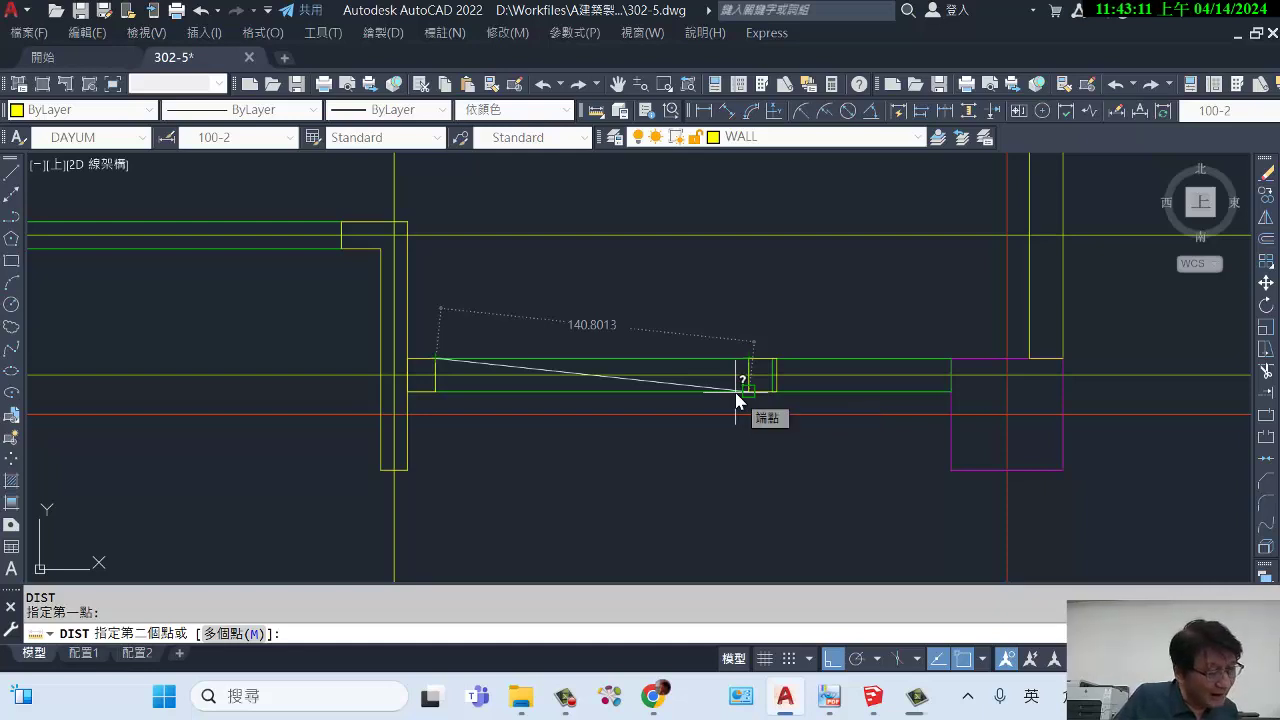
pyautogui.press('Escape')
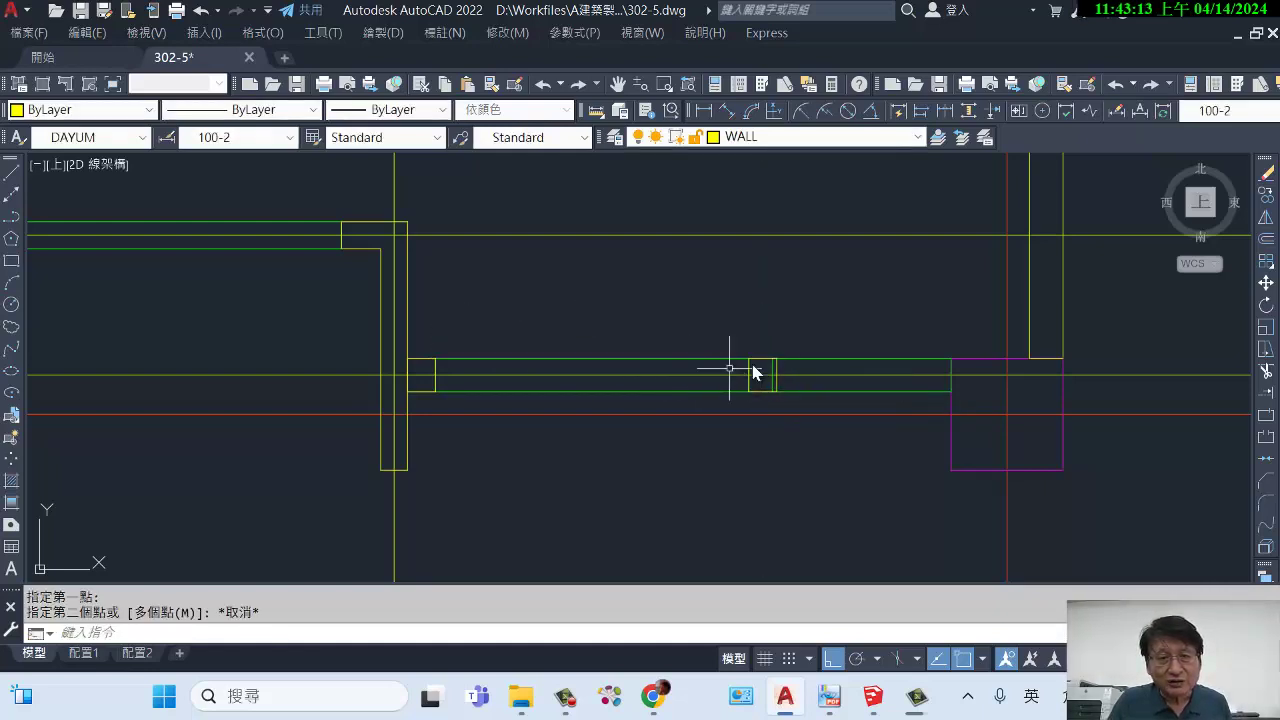
# Stretch the copied wall piece's right end back to the left end of the green opening beside the column.
pyautogui.scroll(2, 786, 376)
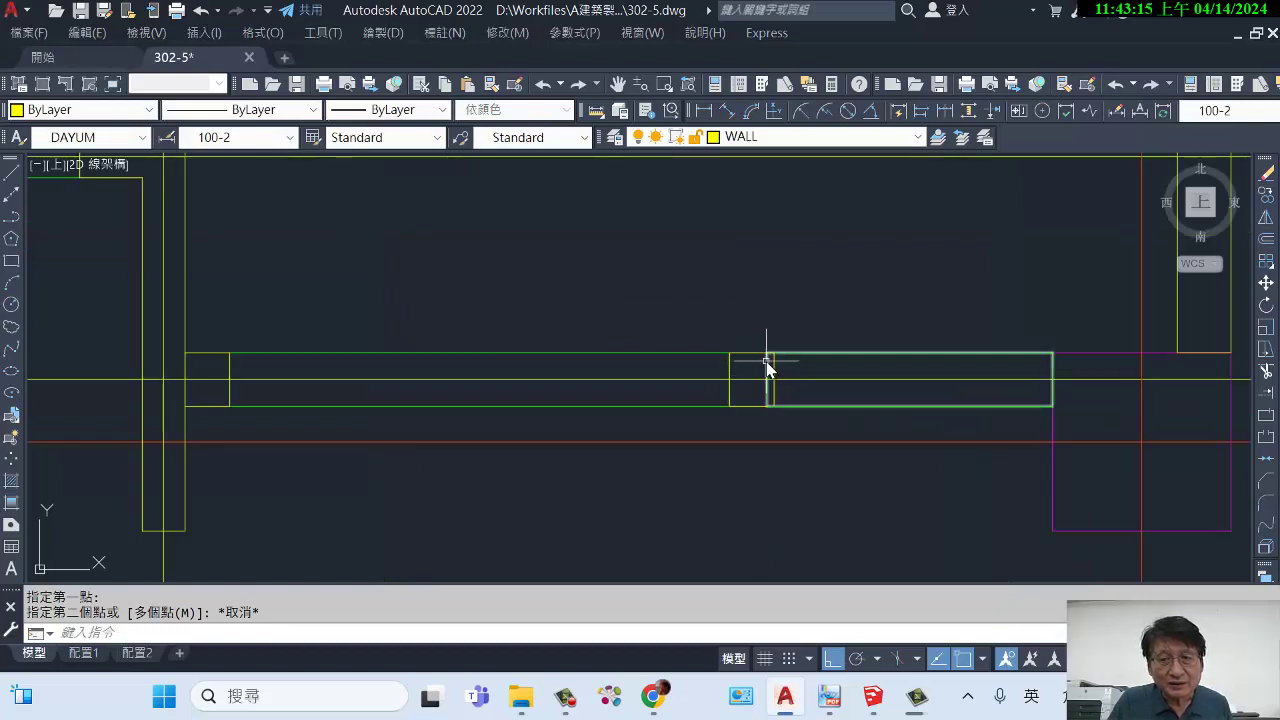
pyautogui.click(755, 360)
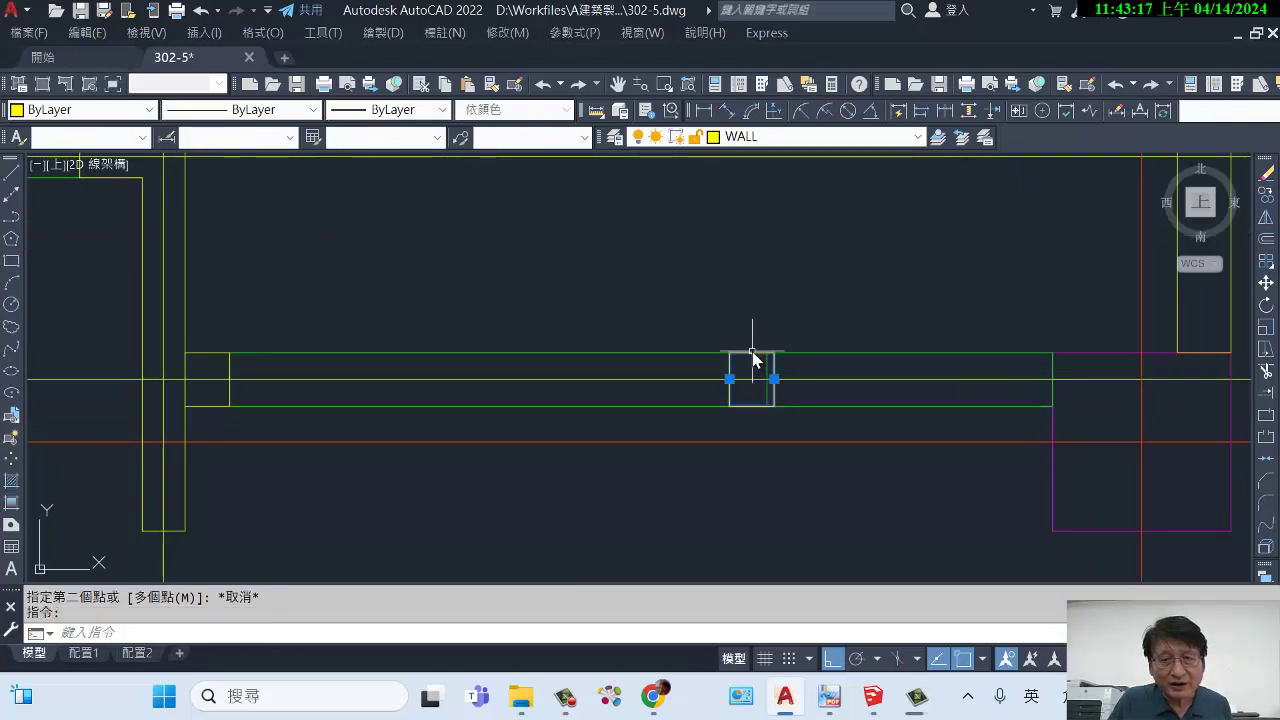
pyautogui.press('Escape')
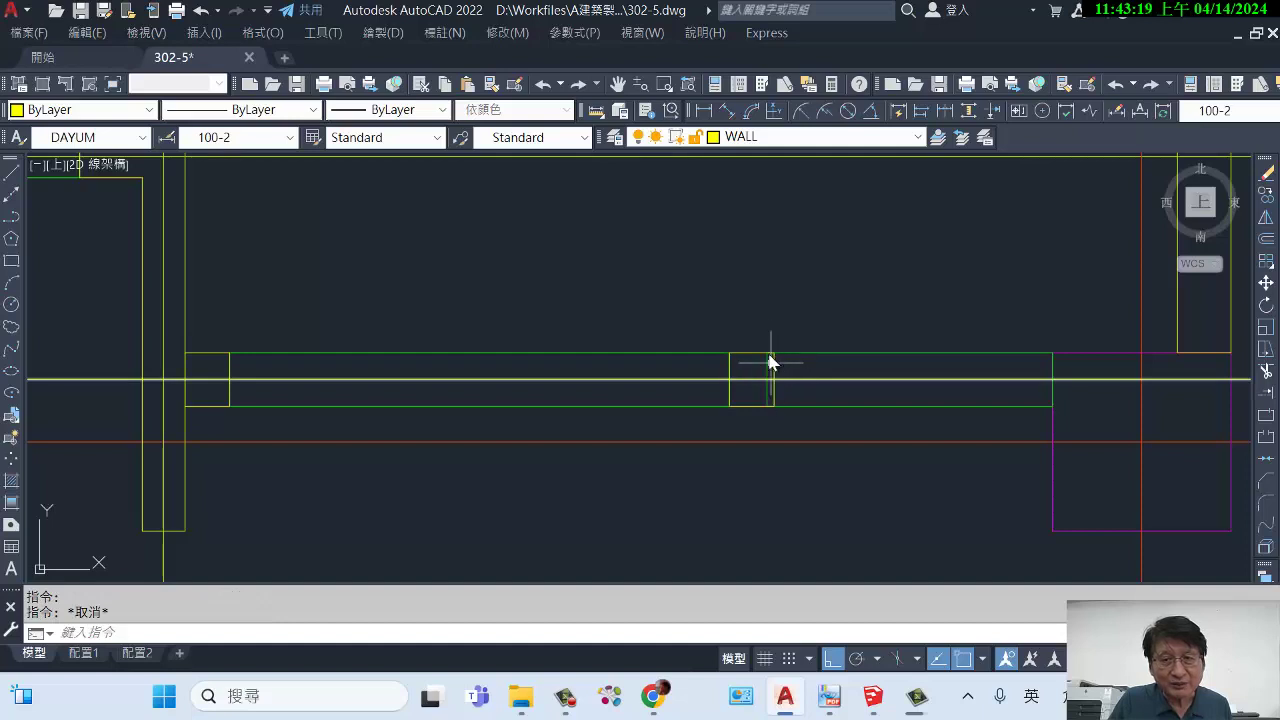
pyautogui.click(778, 367)
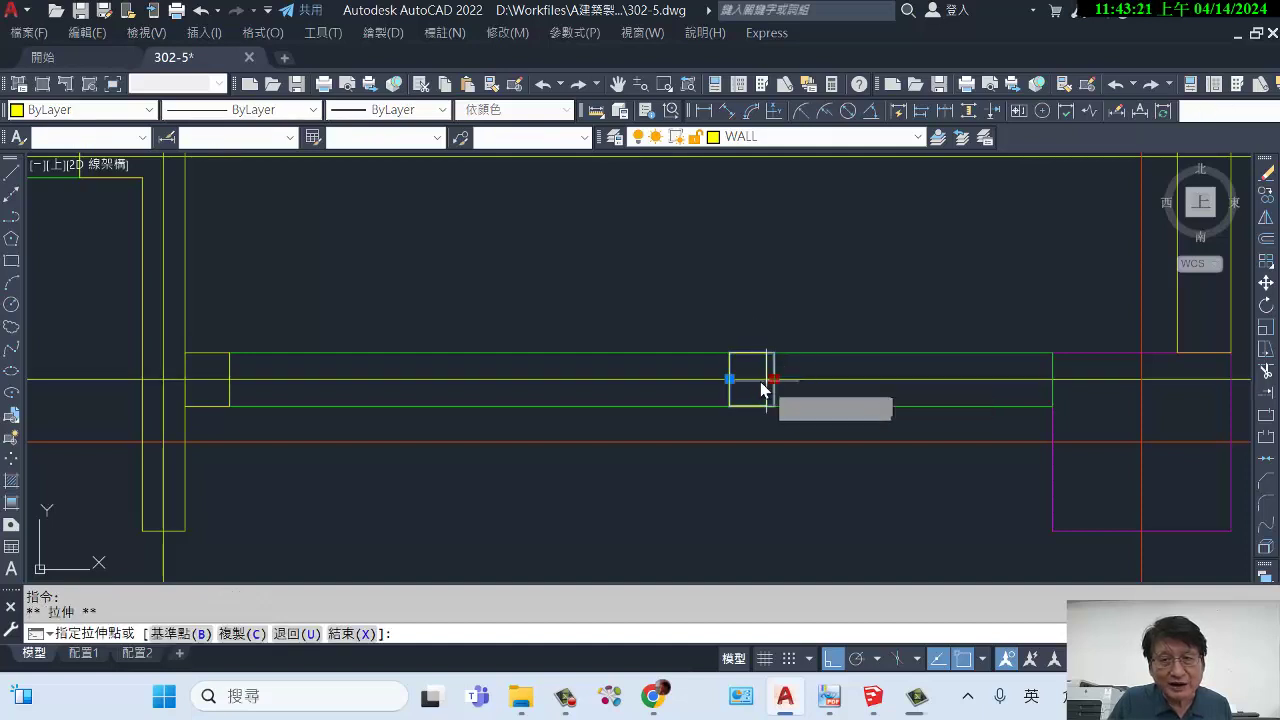
pyautogui.click(775, 380)
pyautogui.press('Escape')
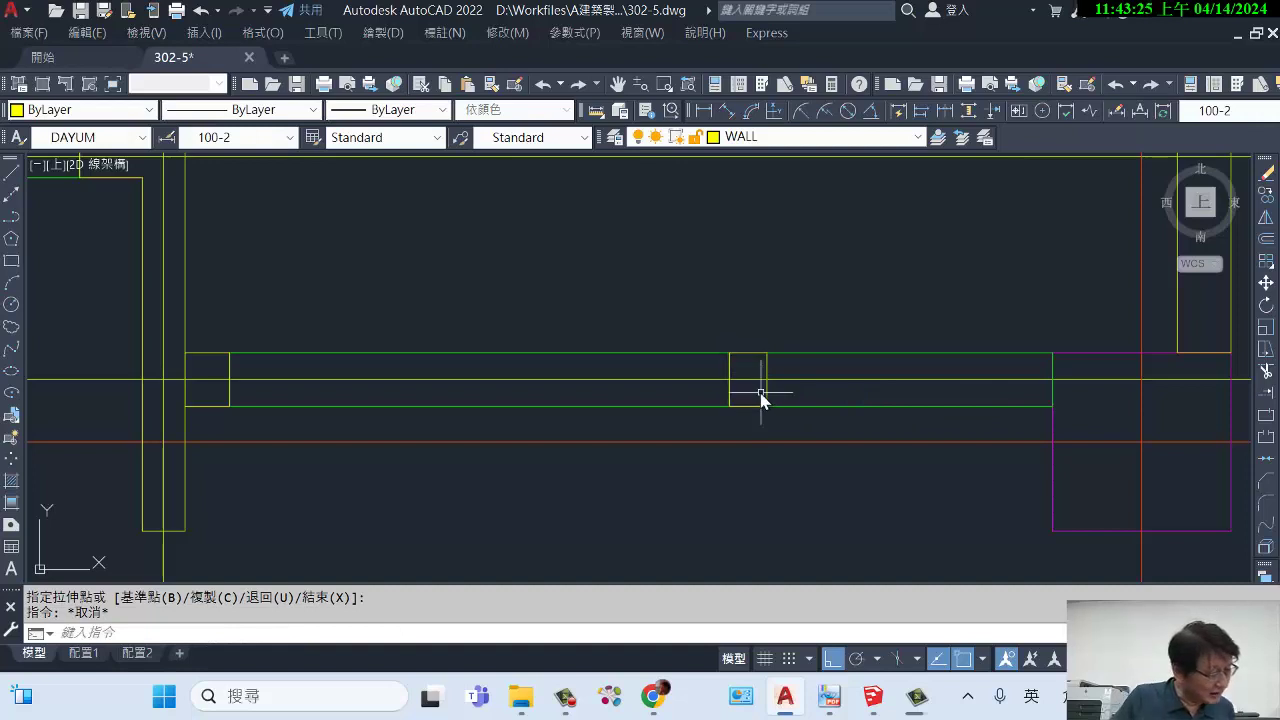
# Join the left short wall piece to the L-shaped wall with the multiline Open Tee edit.
pyautogui.scroll(-2, 956, 410)
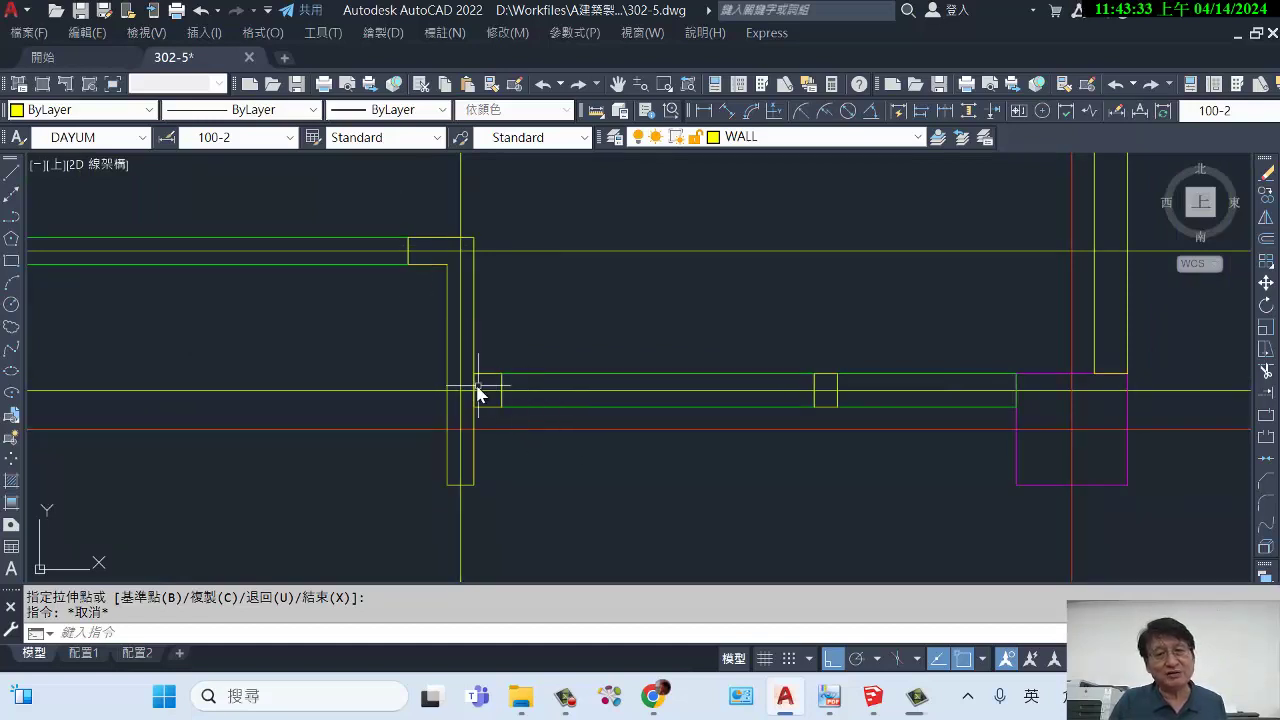
pyautogui.scroll(-1, 503, 387)
pyautogui.scroll(-1, 503, 387)
pyautogui.scroll(3, 490, 400)
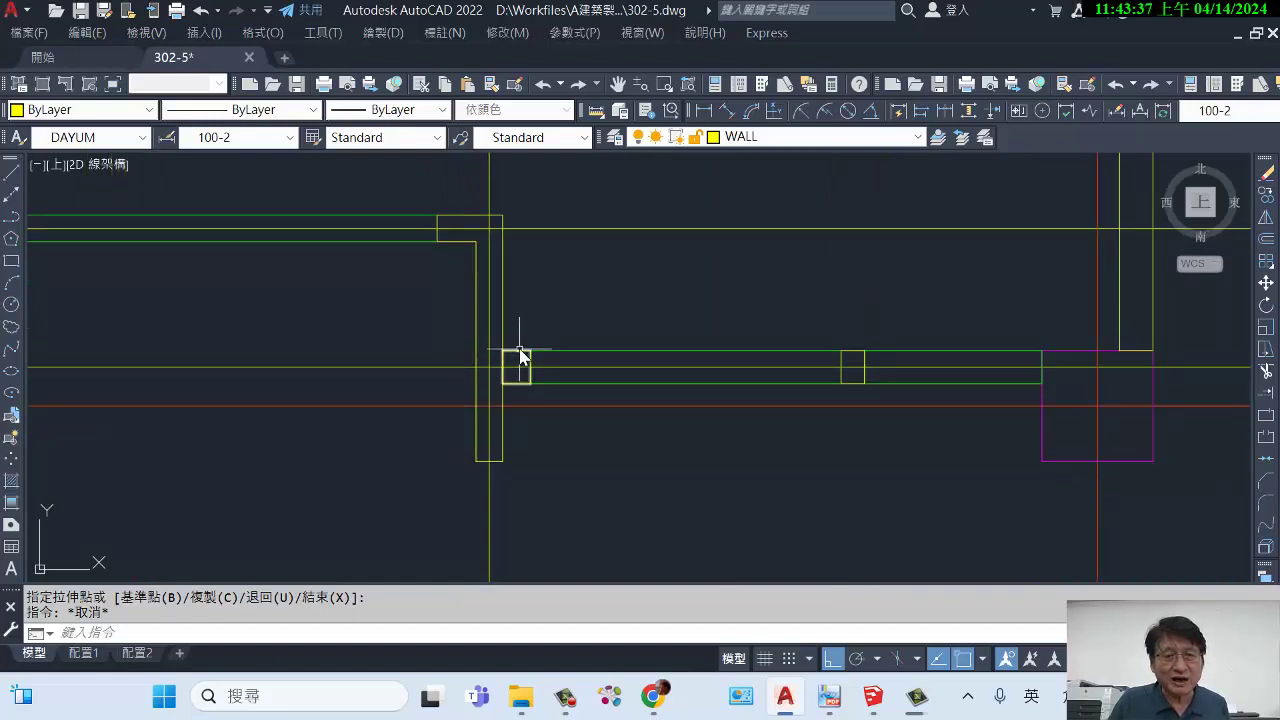
pyautogui.doubleClick(519, 360)
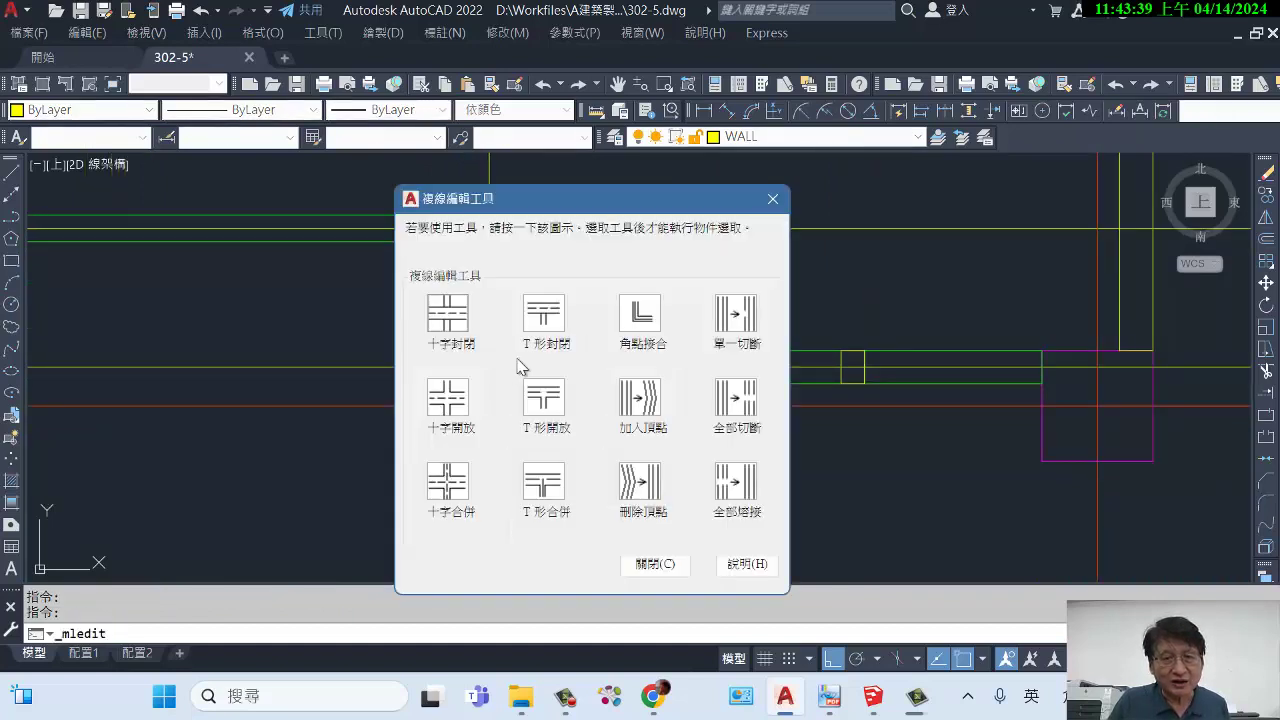
pyautogui.click(538, 404)
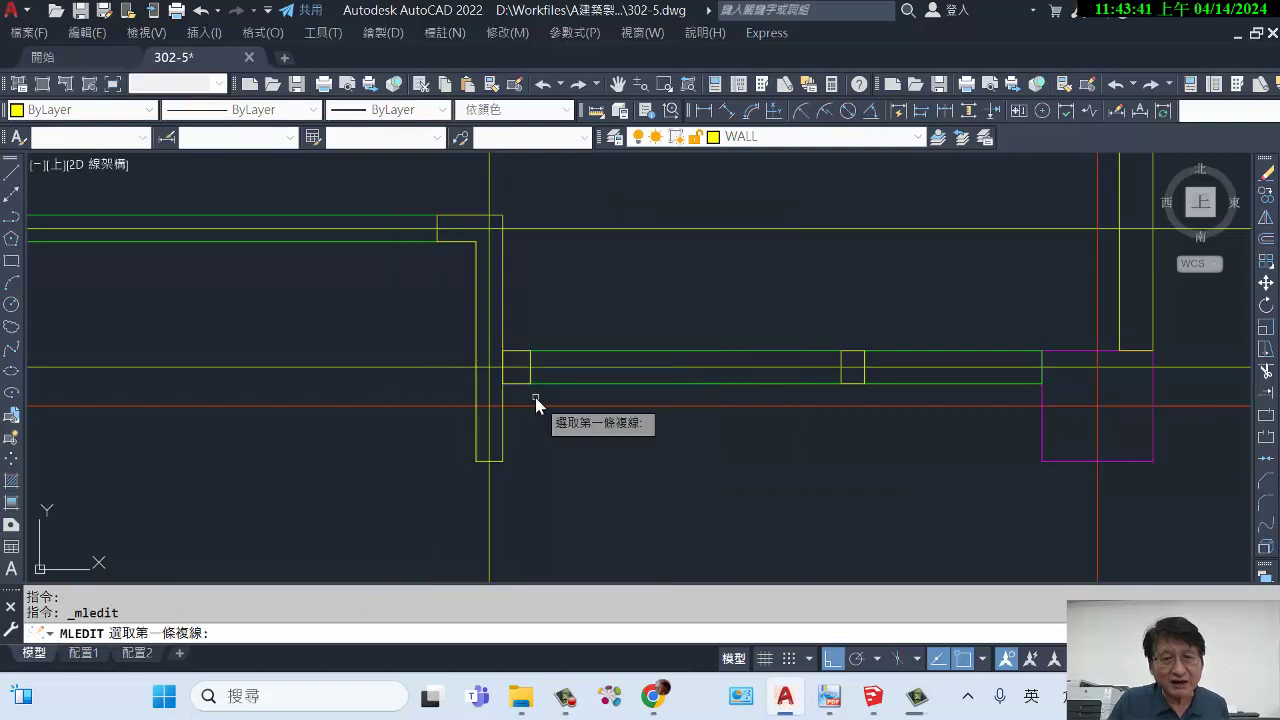
pyautogui.click(518, 362)
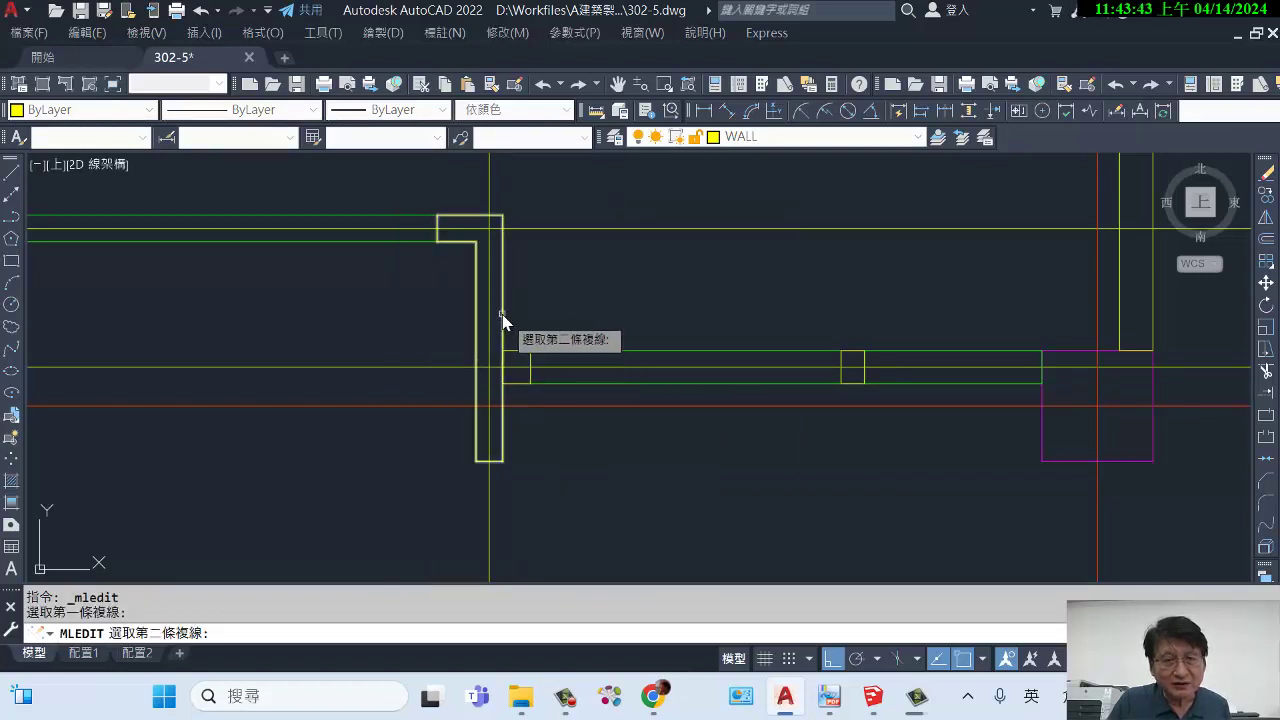
pyautogui.click(499, 327)
pyautogui.scroll(-3, 667, 471)
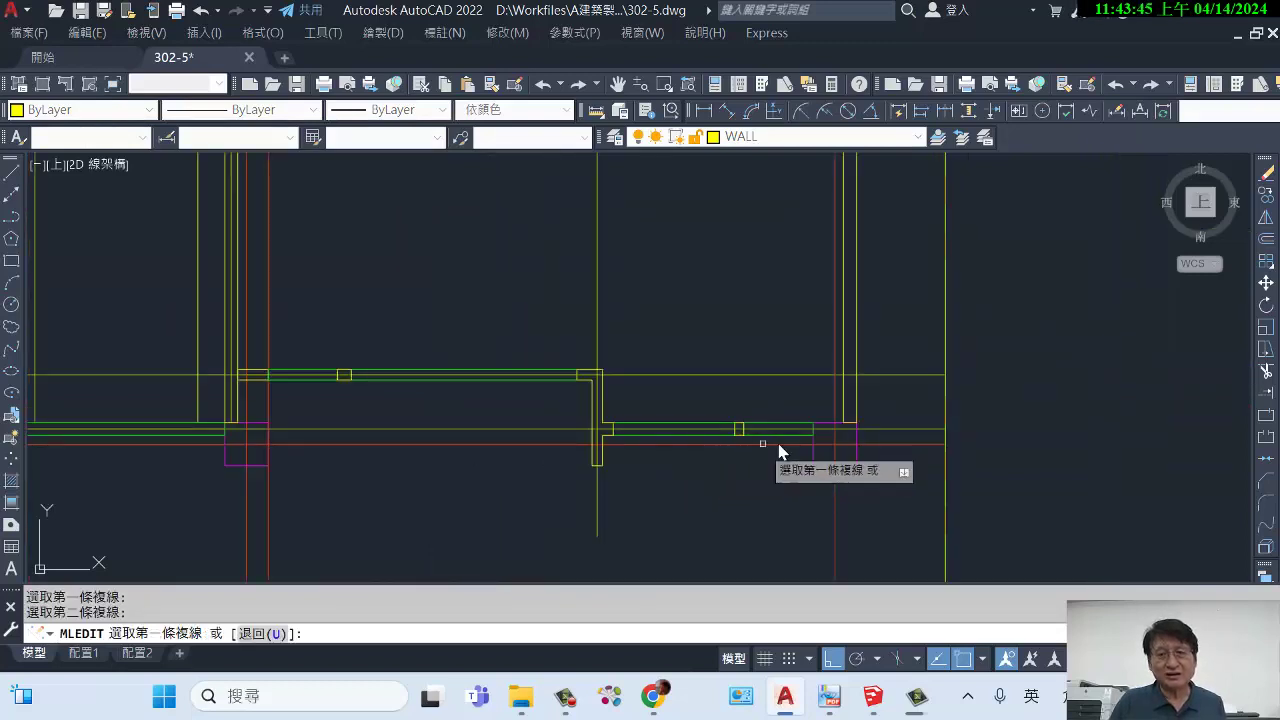
pyautogui.scroll(-3, 800, 452)
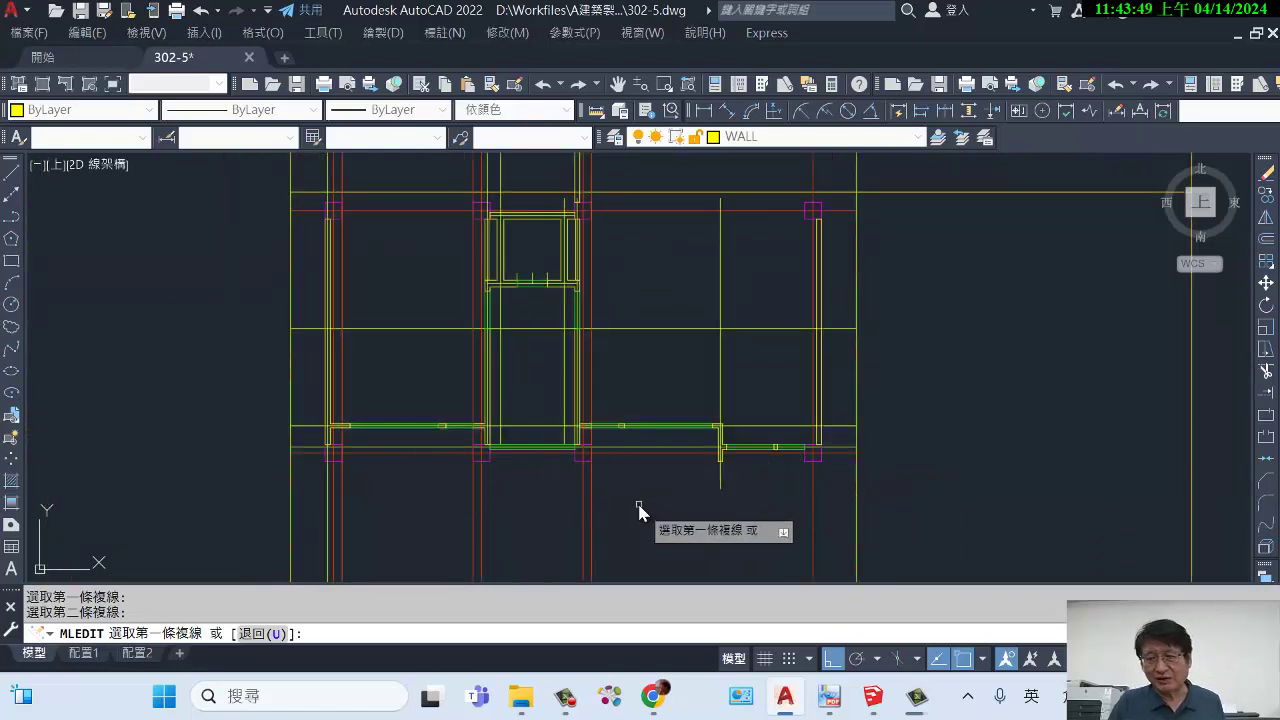
pyautogui.scroll(-4, 625, 480)
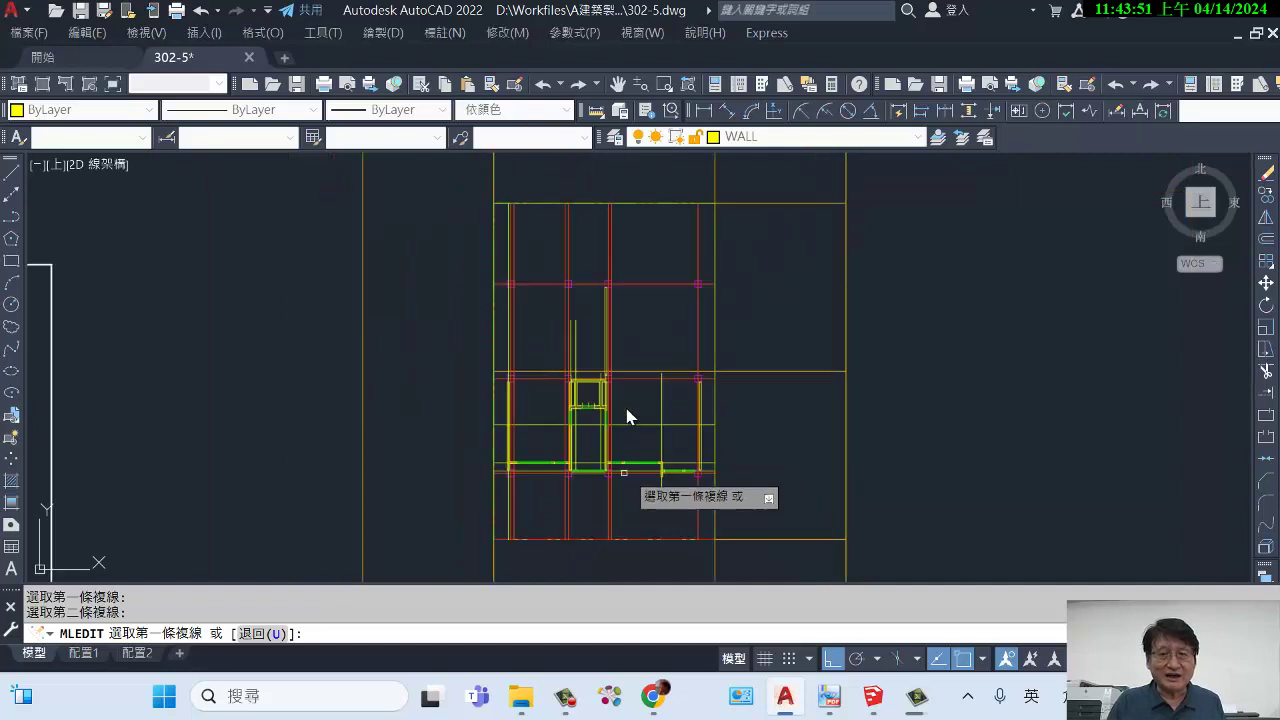
pyautogui.click(565, 696)
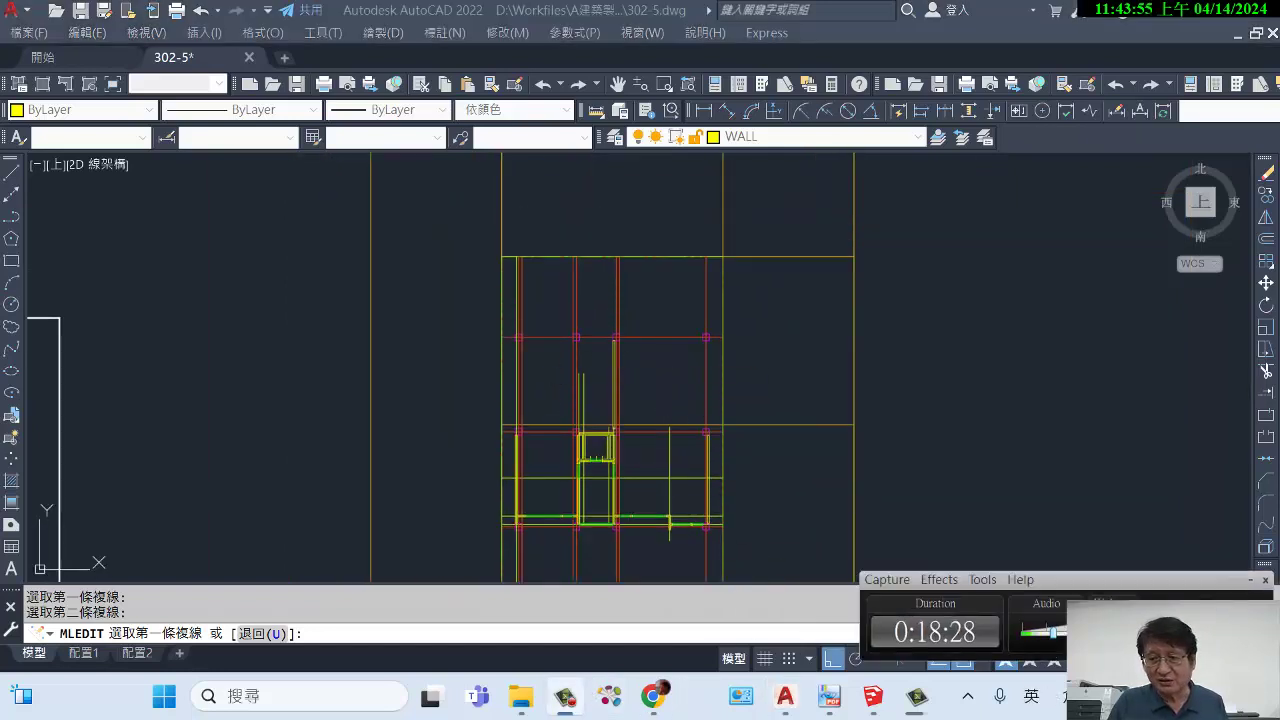